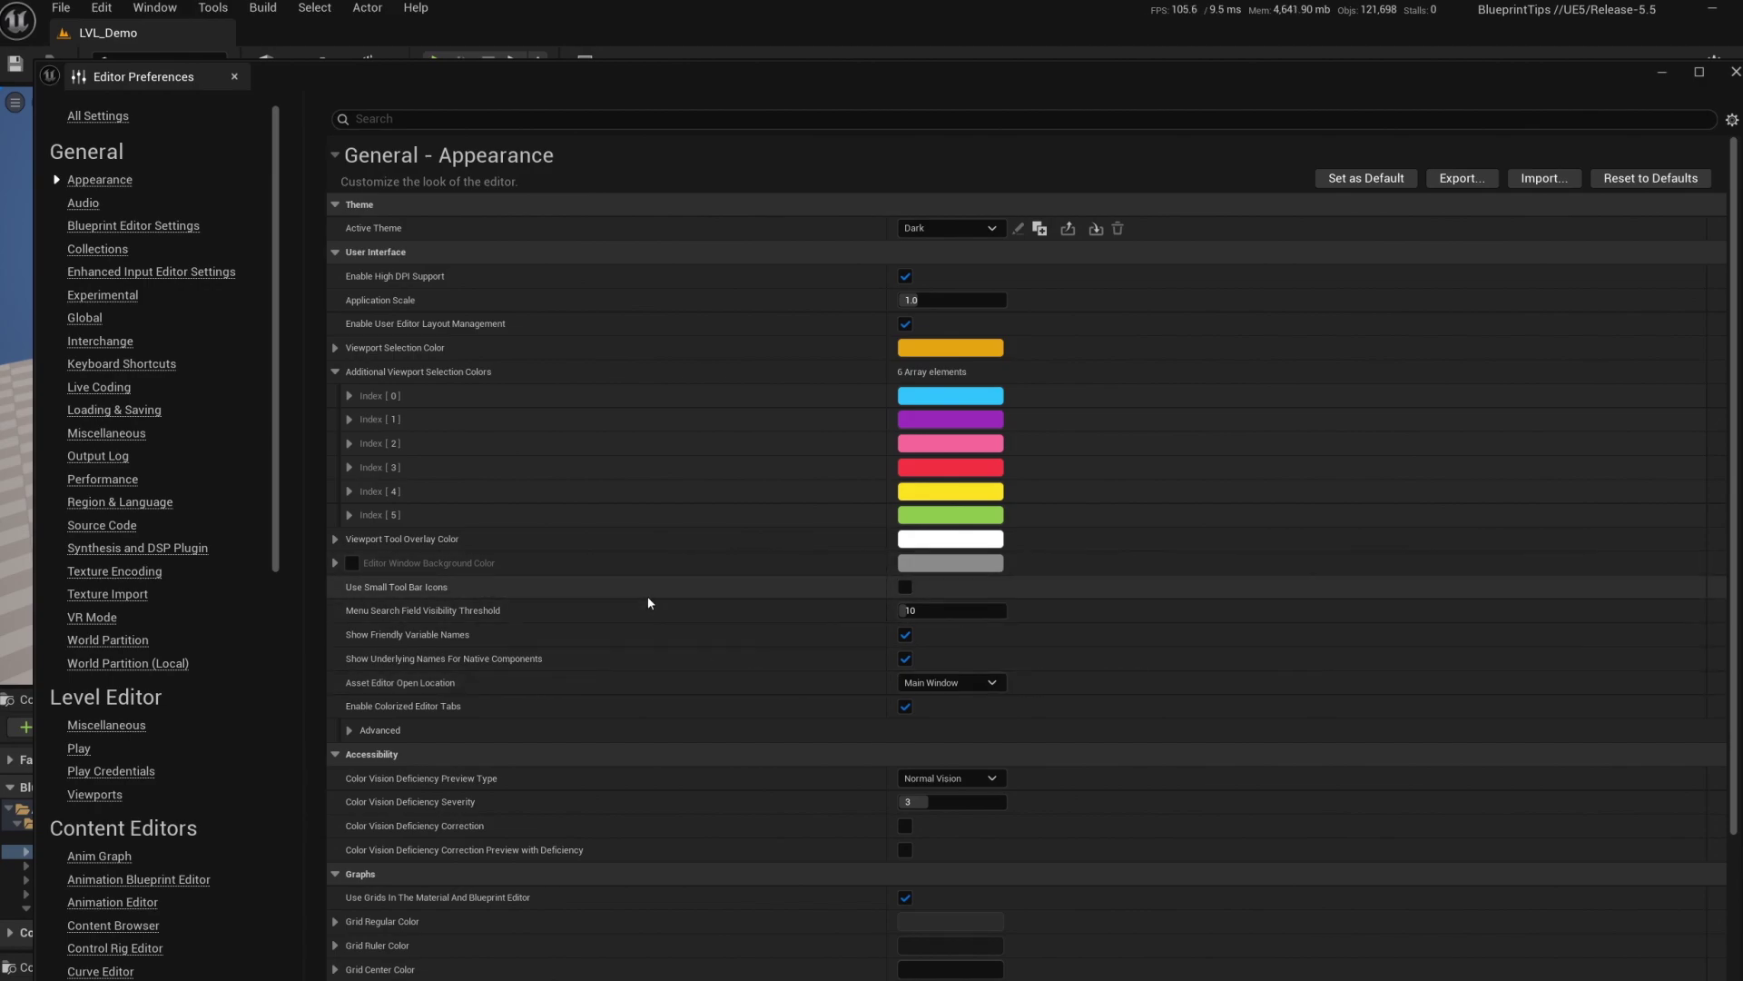
Open the Loading & Saving preferences and switch Enable AutoSave on and back off.
click(143, 413)
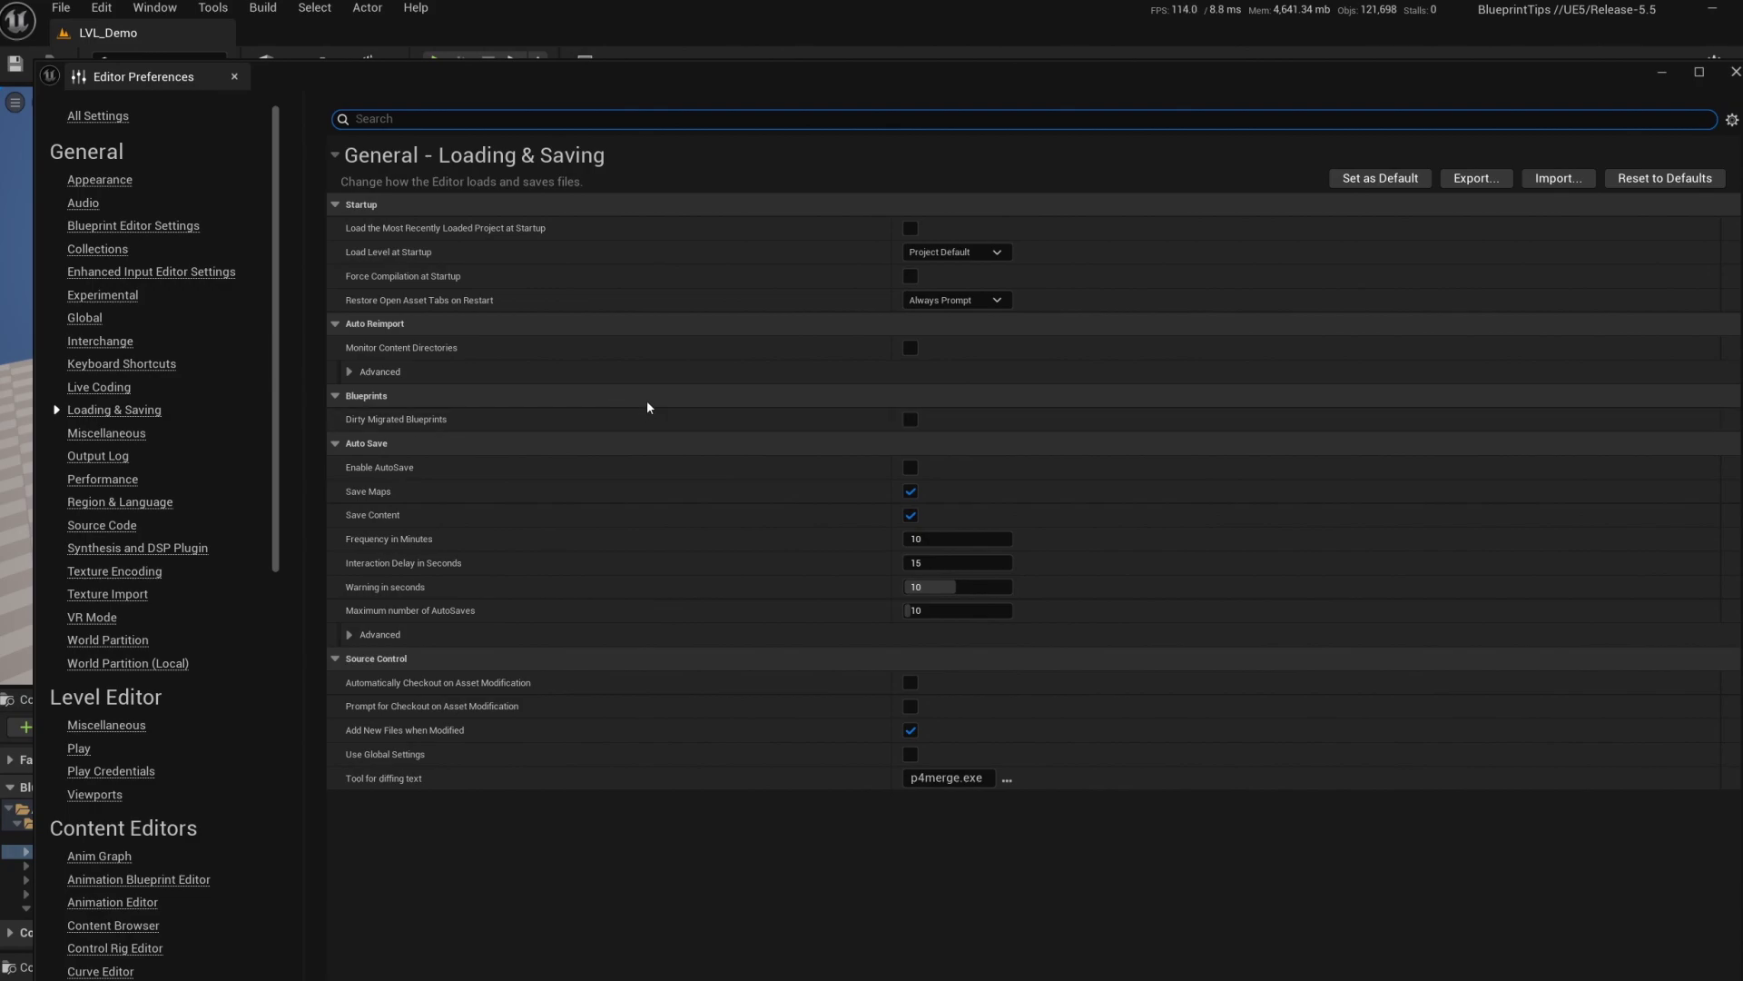
click(915, 470)
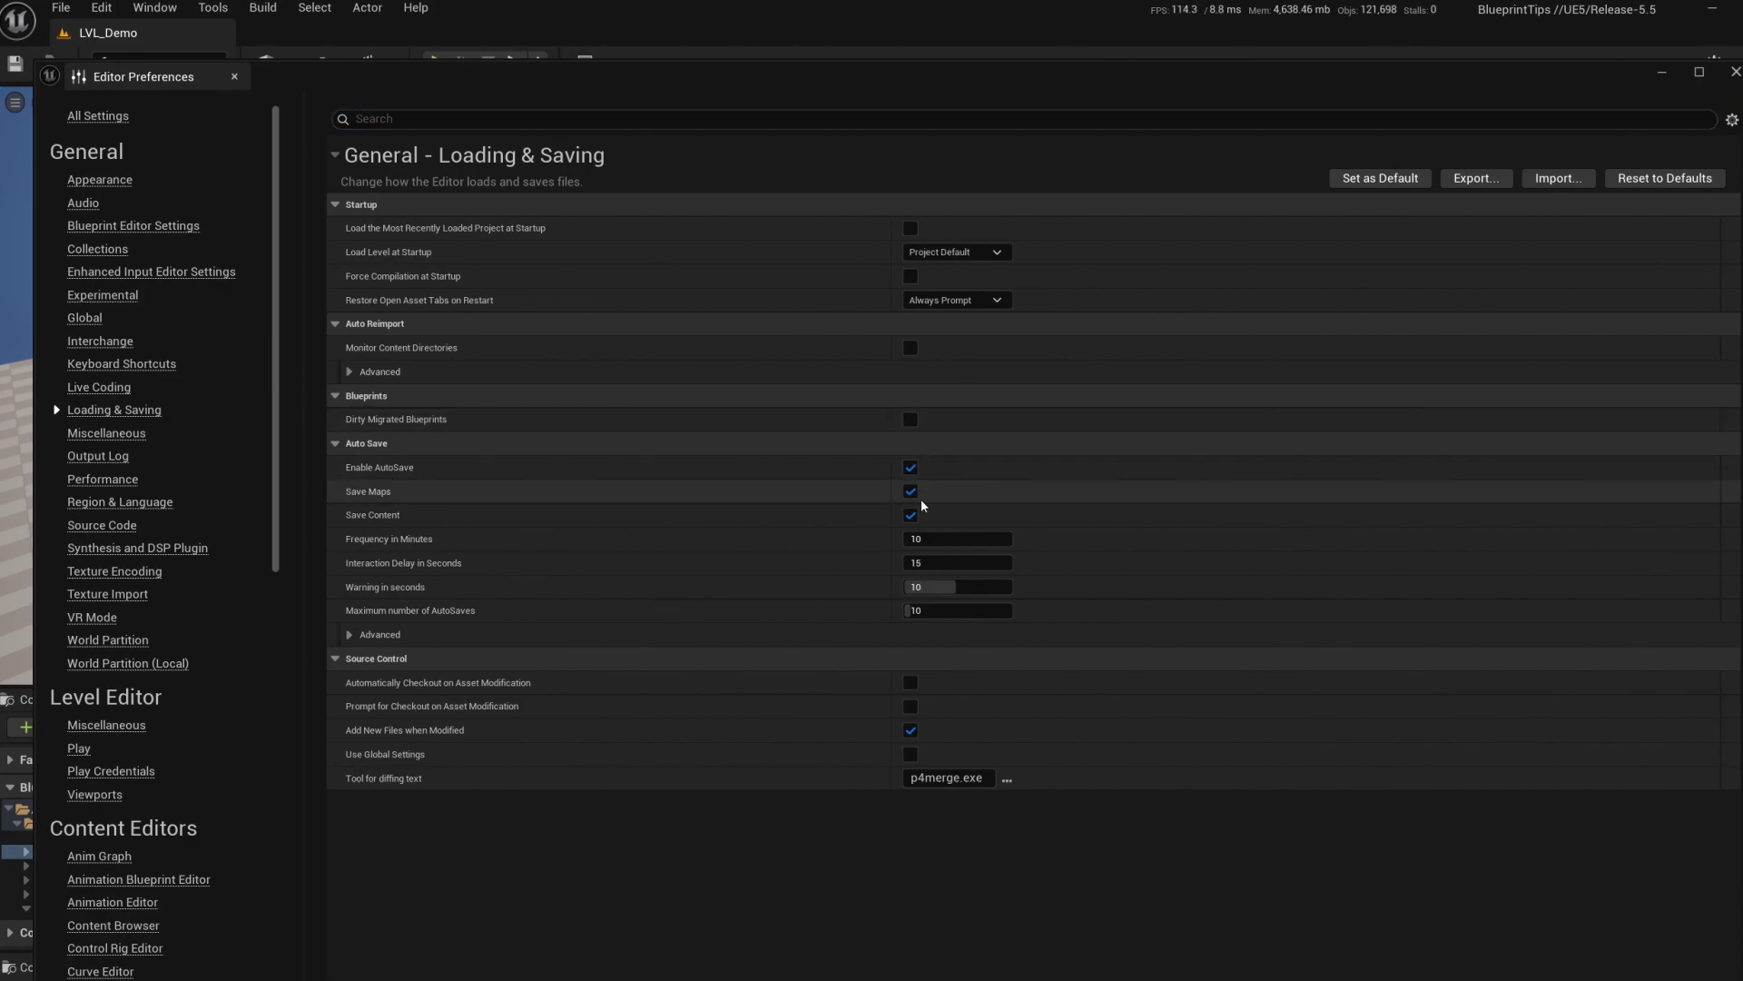
click(911, 471)
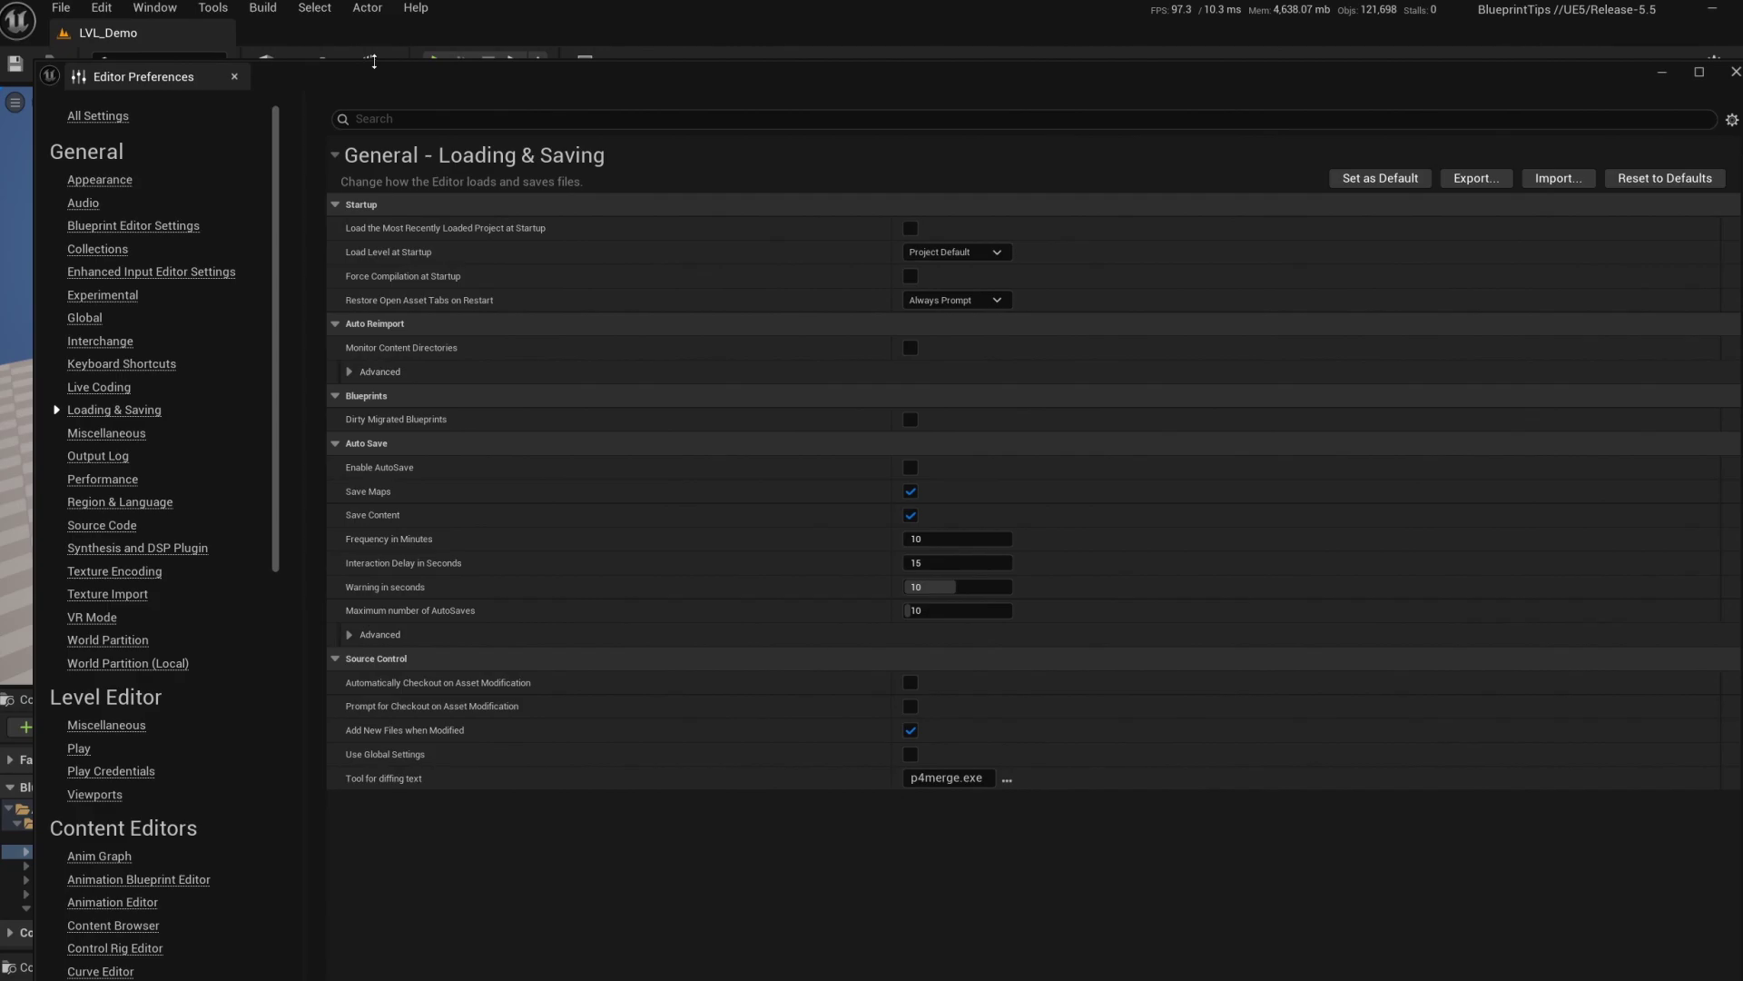
Search all editor preferences for "comment".
drag(373, 61, 384, 124)
click(61, 7)
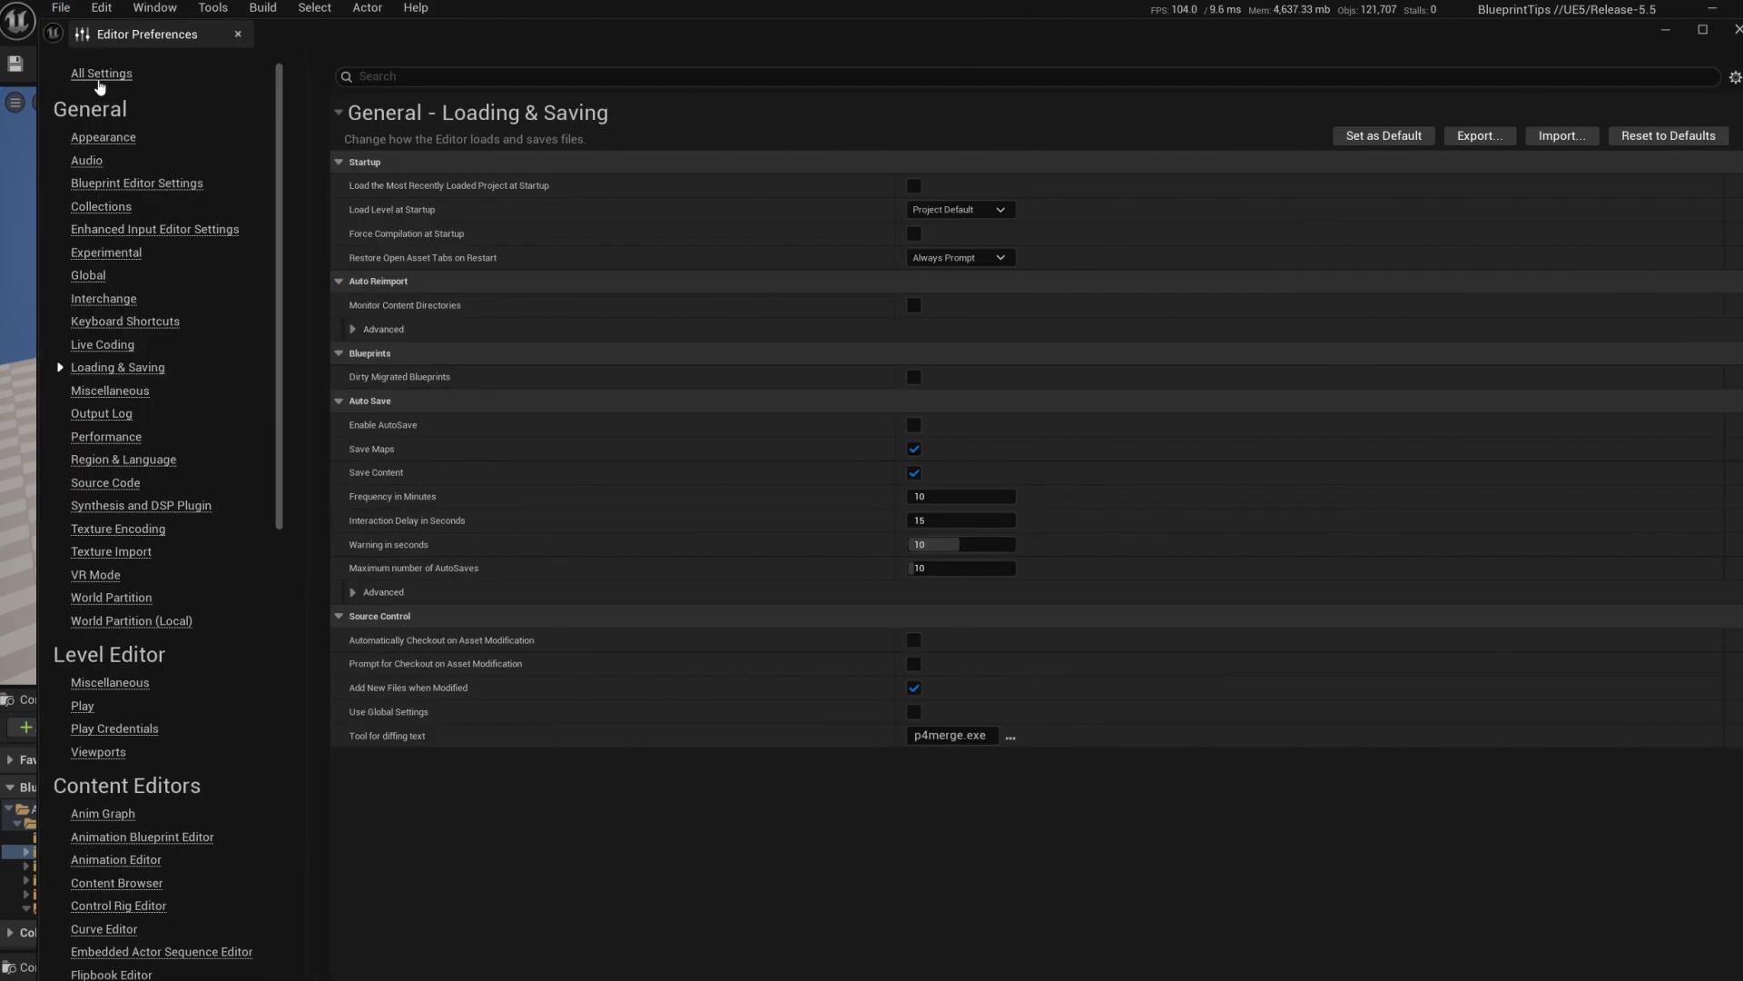
click(102, 72)
click(545, 76)
text(comment)
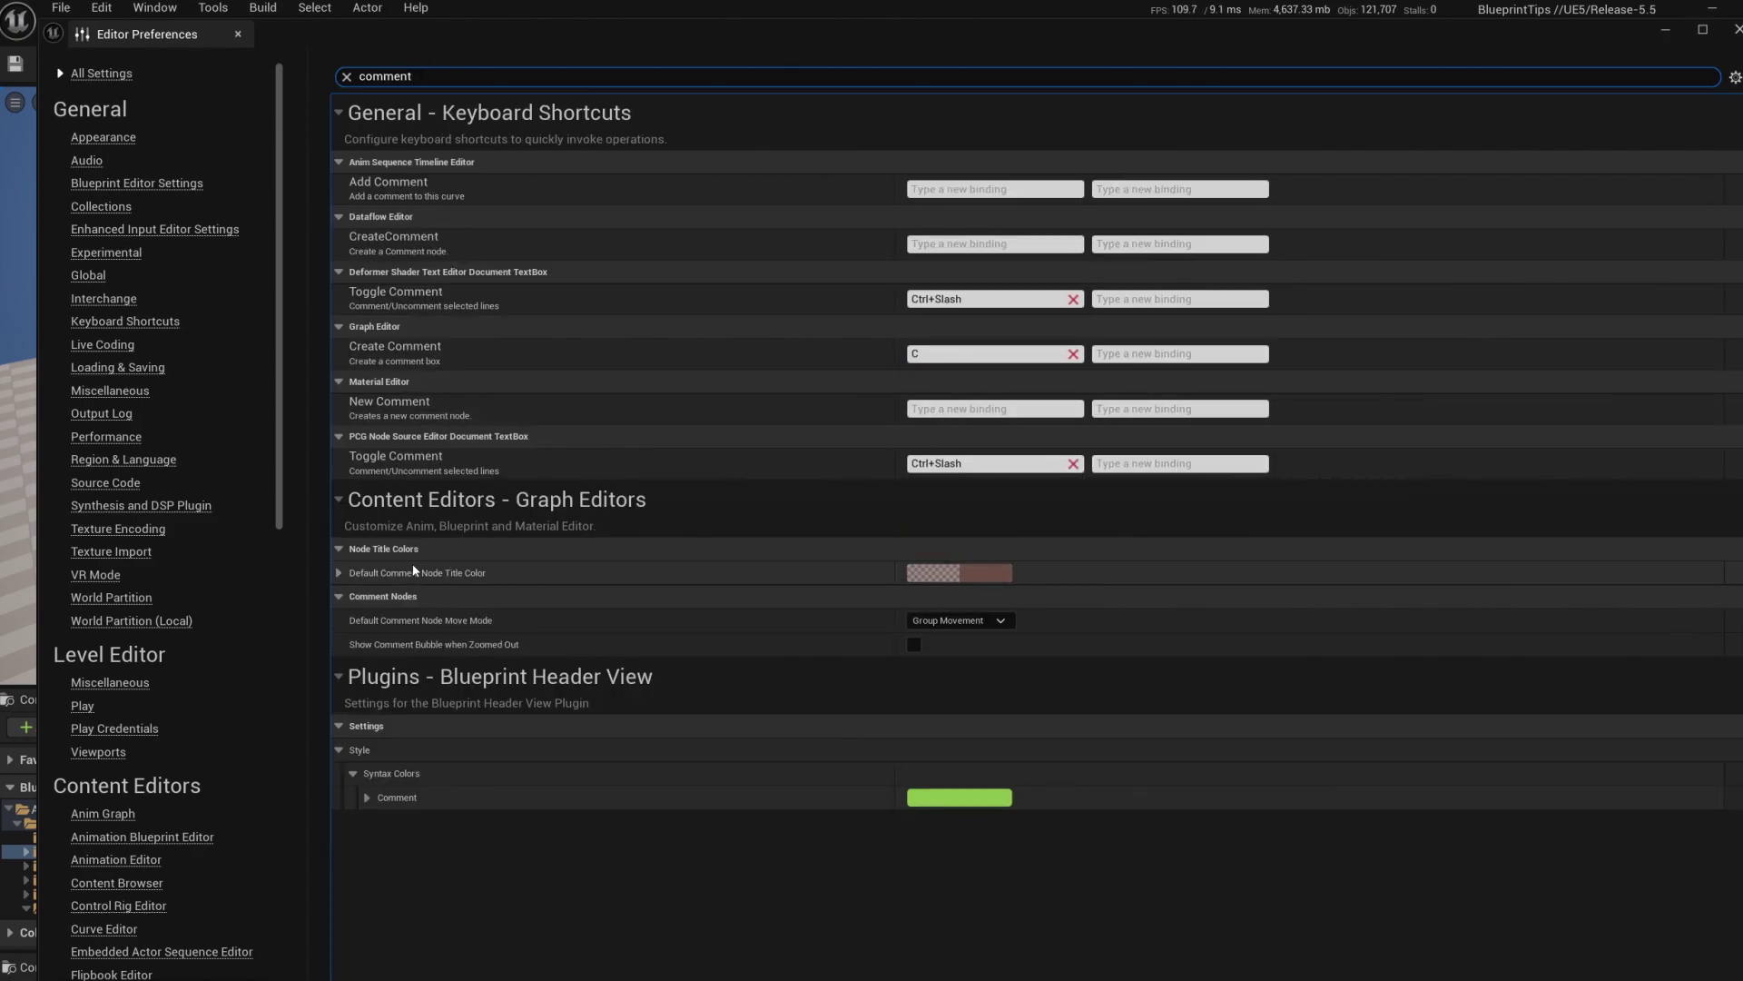
click(970, 576)
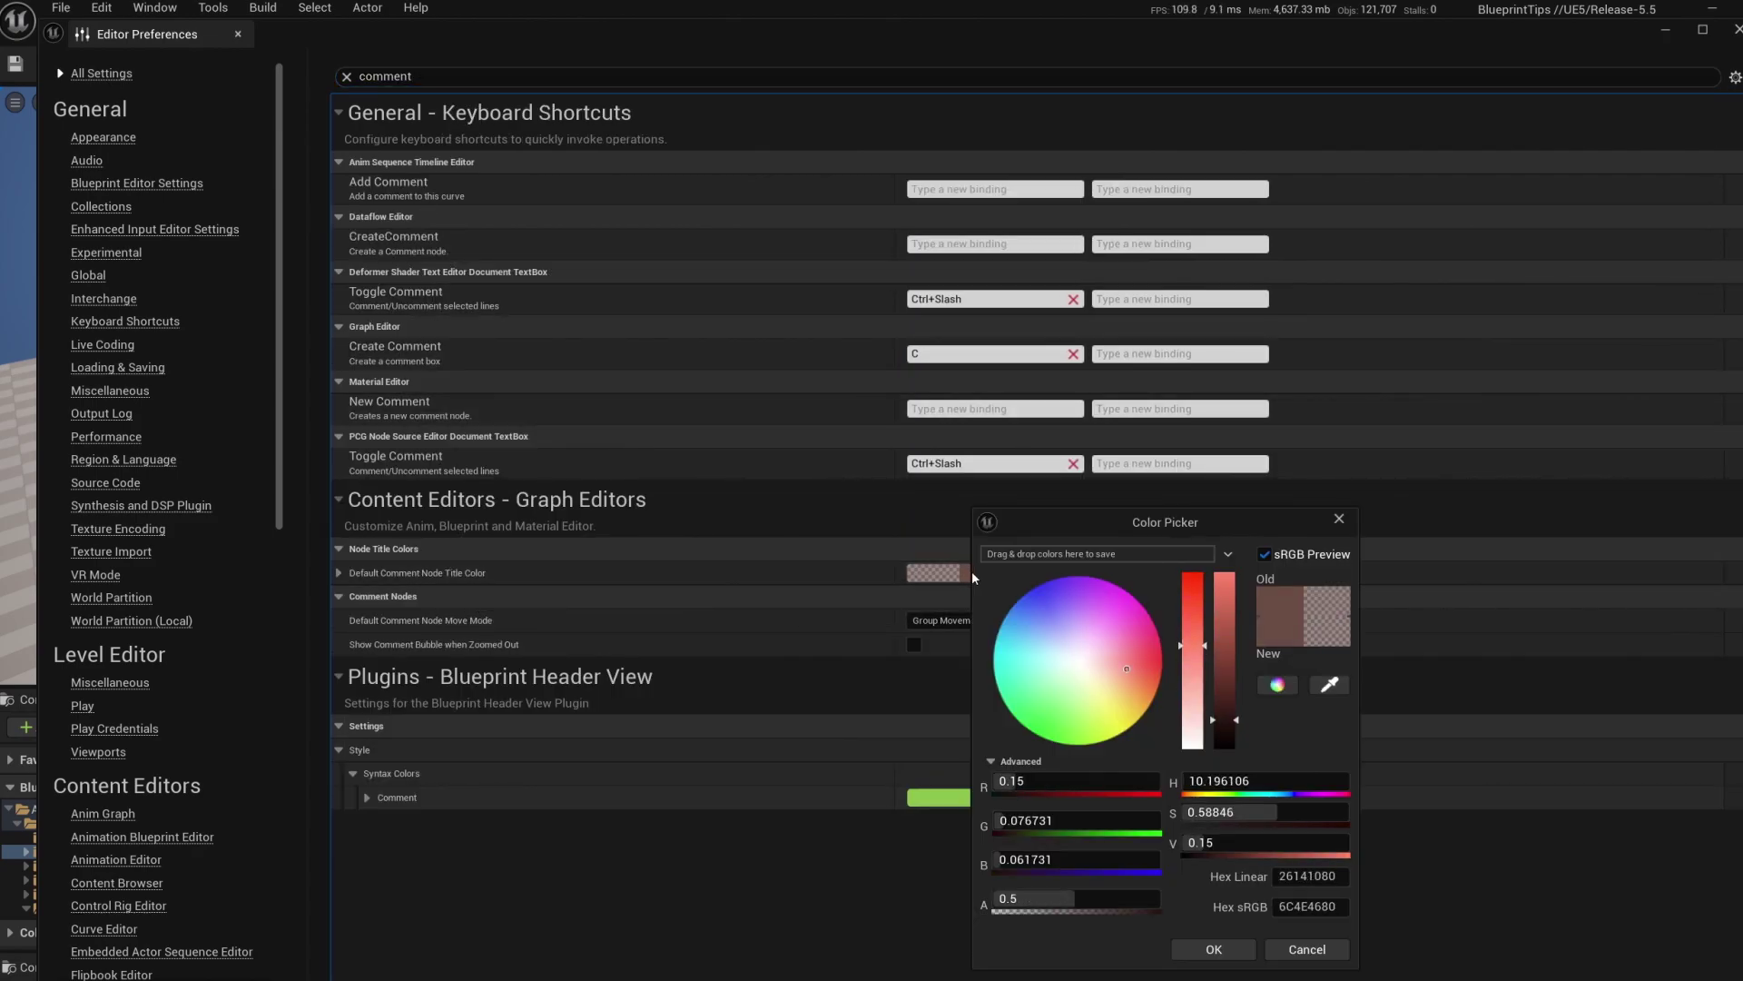
drag(1214, 621, 1217, 574)
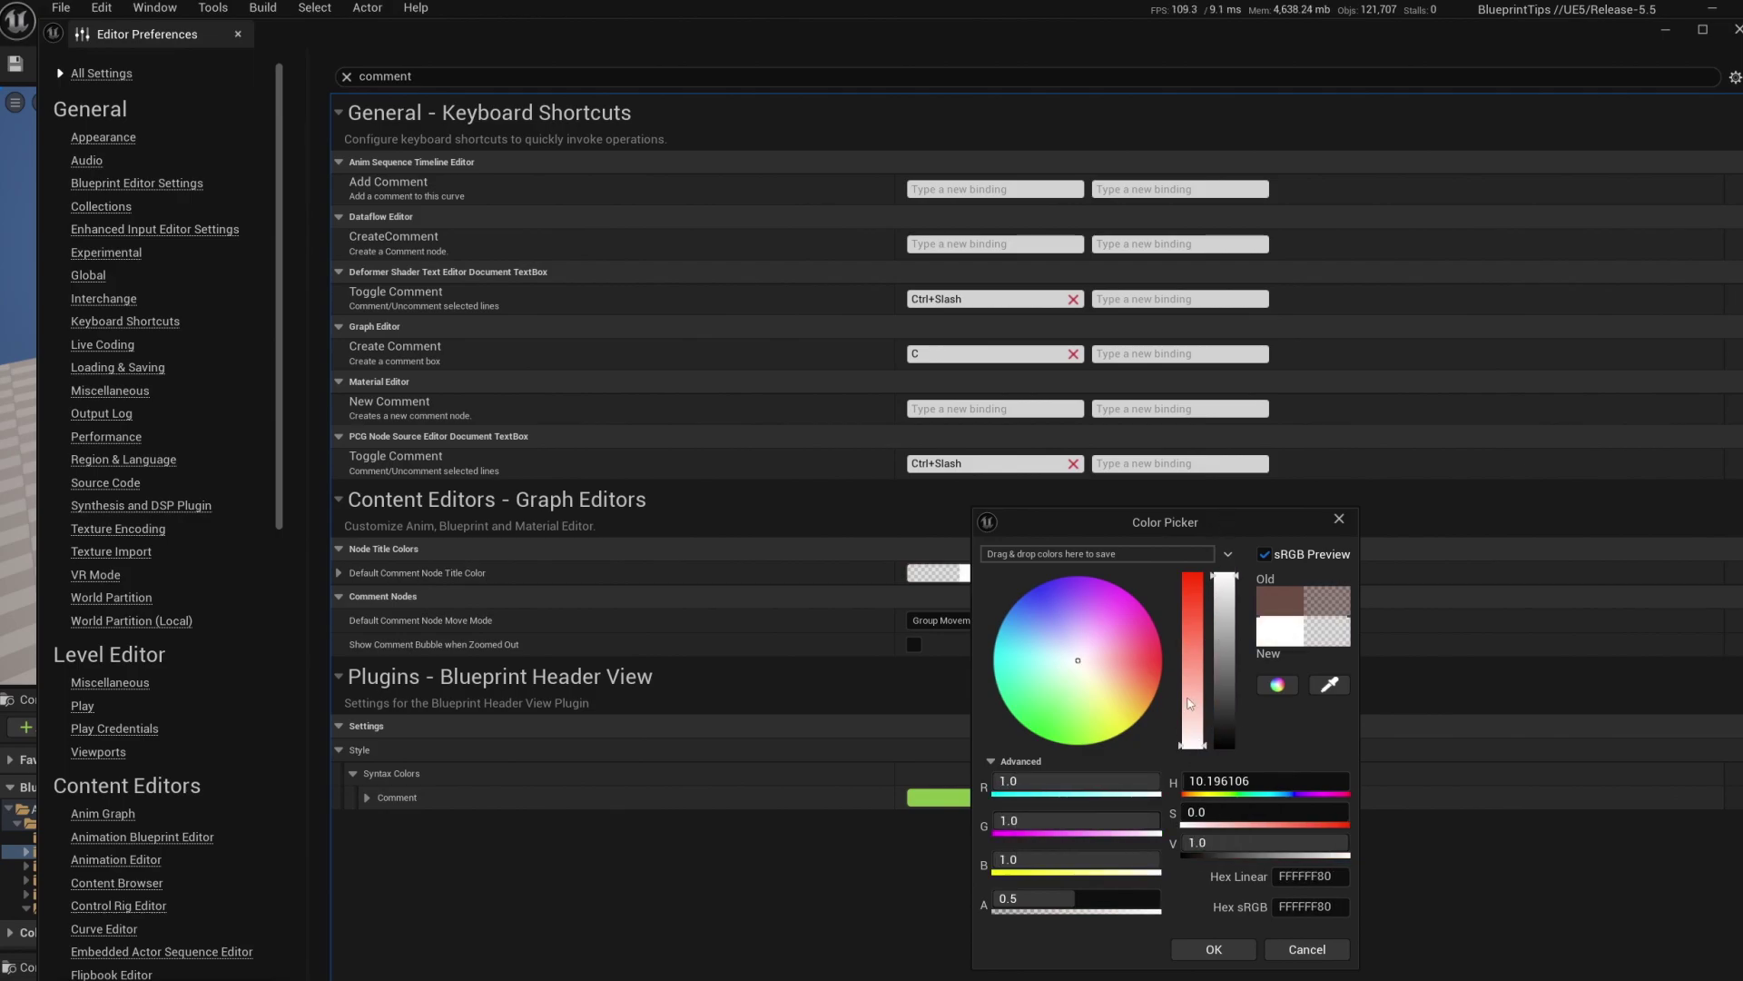
click(1308, 949)
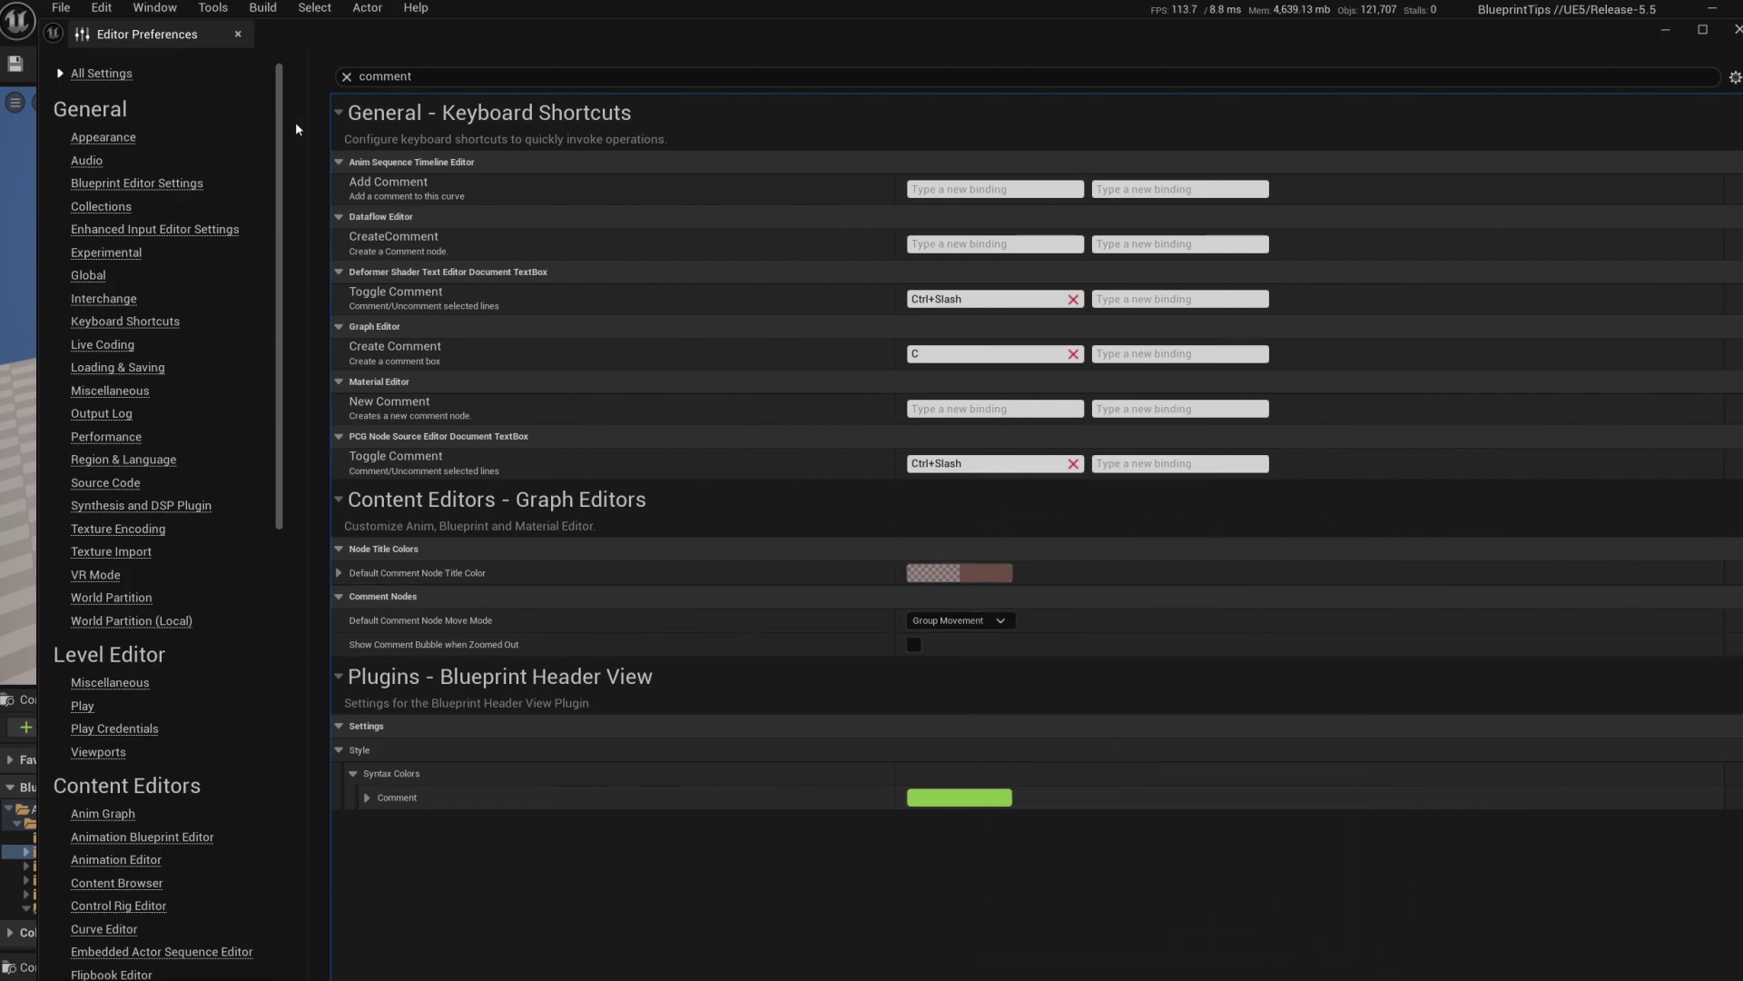
Open the BP_Demo blueprint and create a comment box around the GET and SpawnActor nodes in its event graph.
drag(387, 45, 381, 511)
click(1138, 326)
key(ctrl+e)
drag(550, 196, 1072, 352)
key(c)
click(1124, 308)
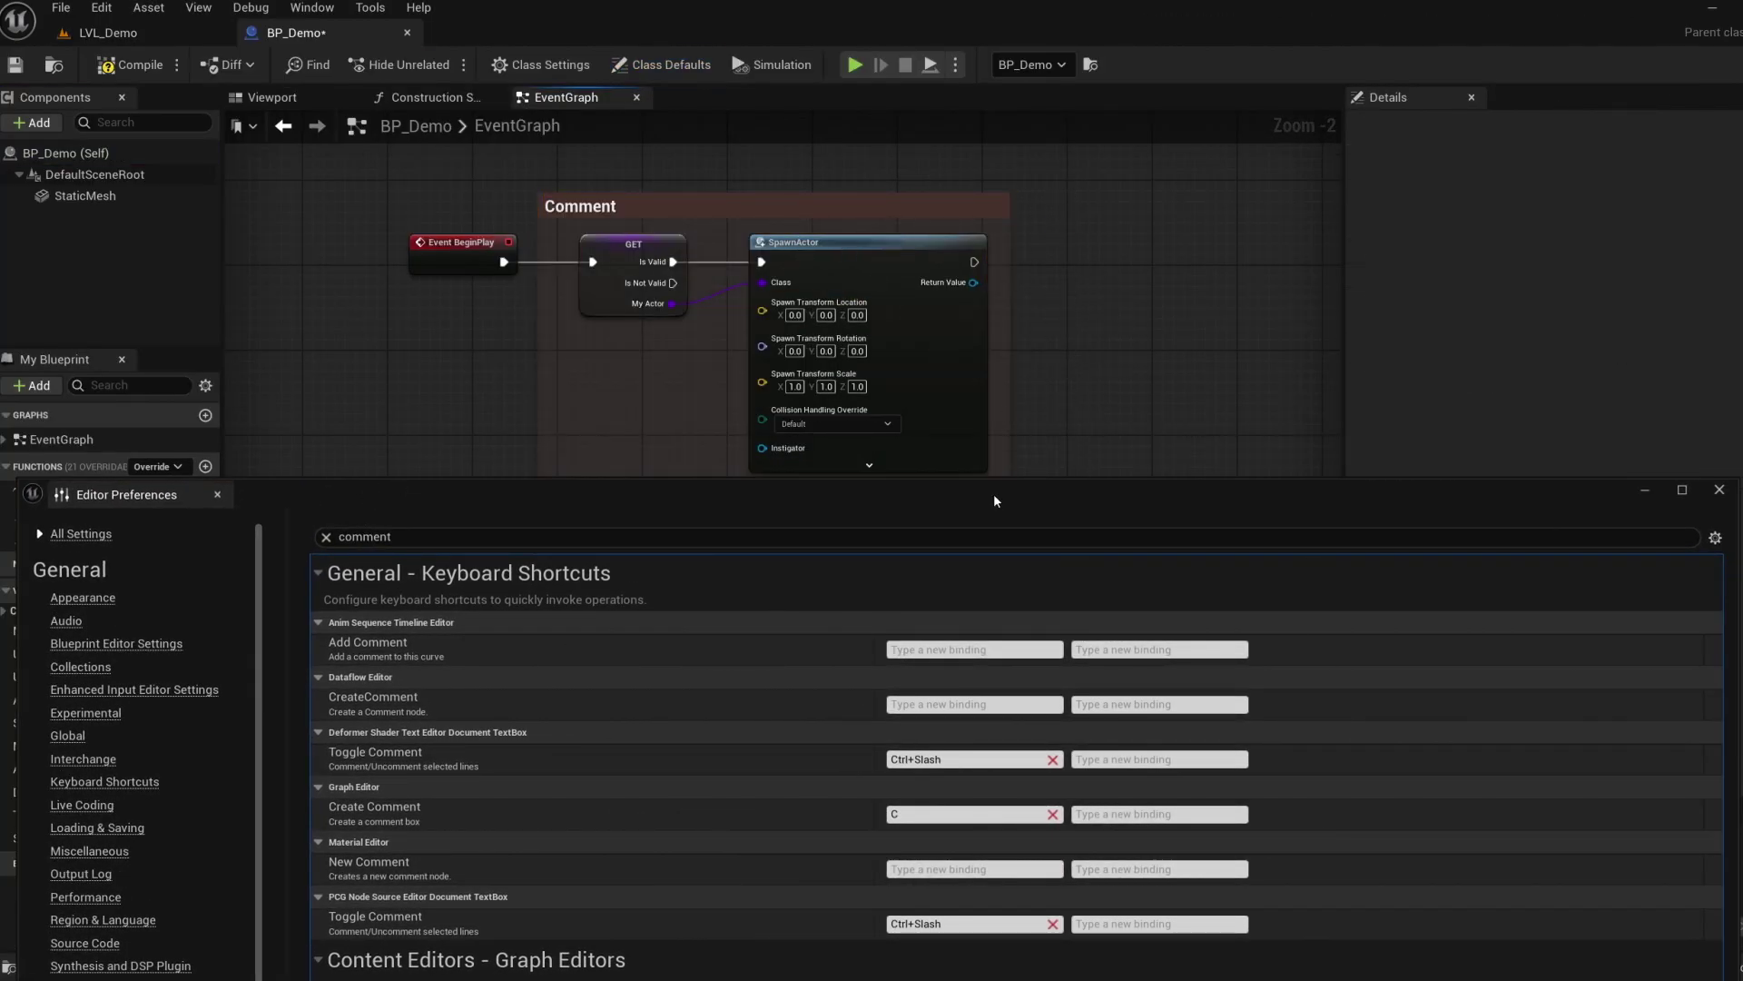
Set the Default Comment Node Title Color preference to a neutral grey, hex sRGB 6C6B6A80.
drag(993, 507, 982, 143)
click(935, 670)
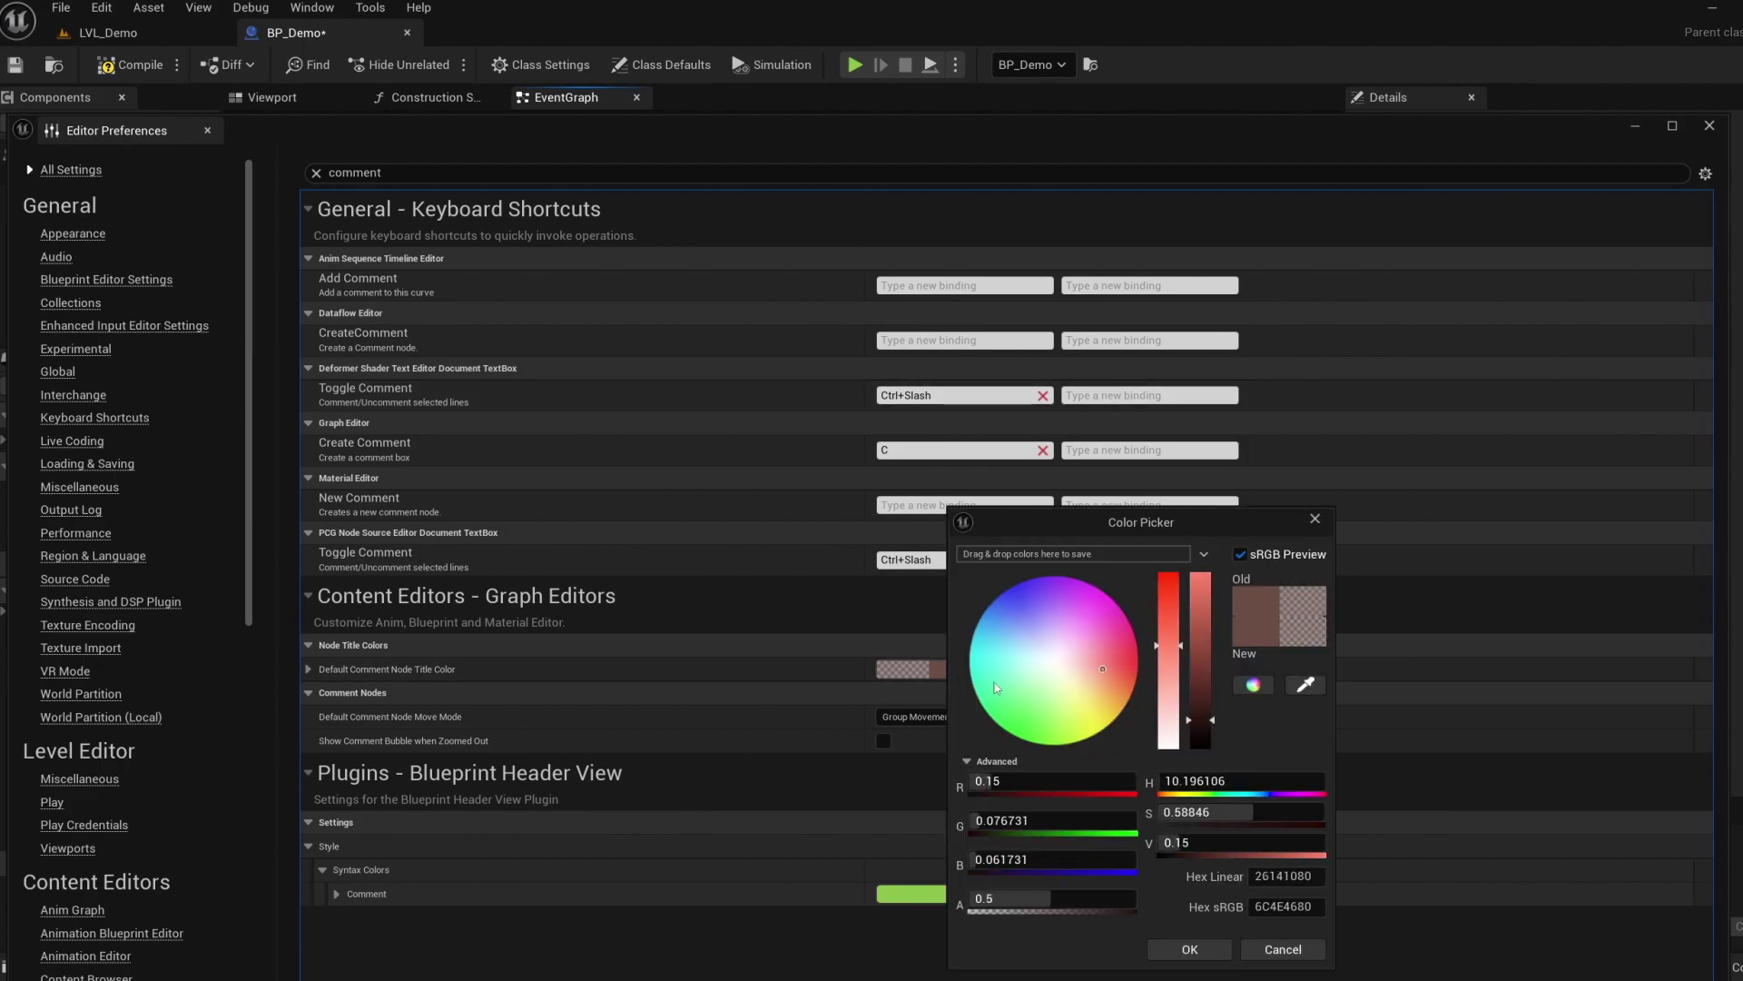
click(1057, 664)
click(1190, 949)
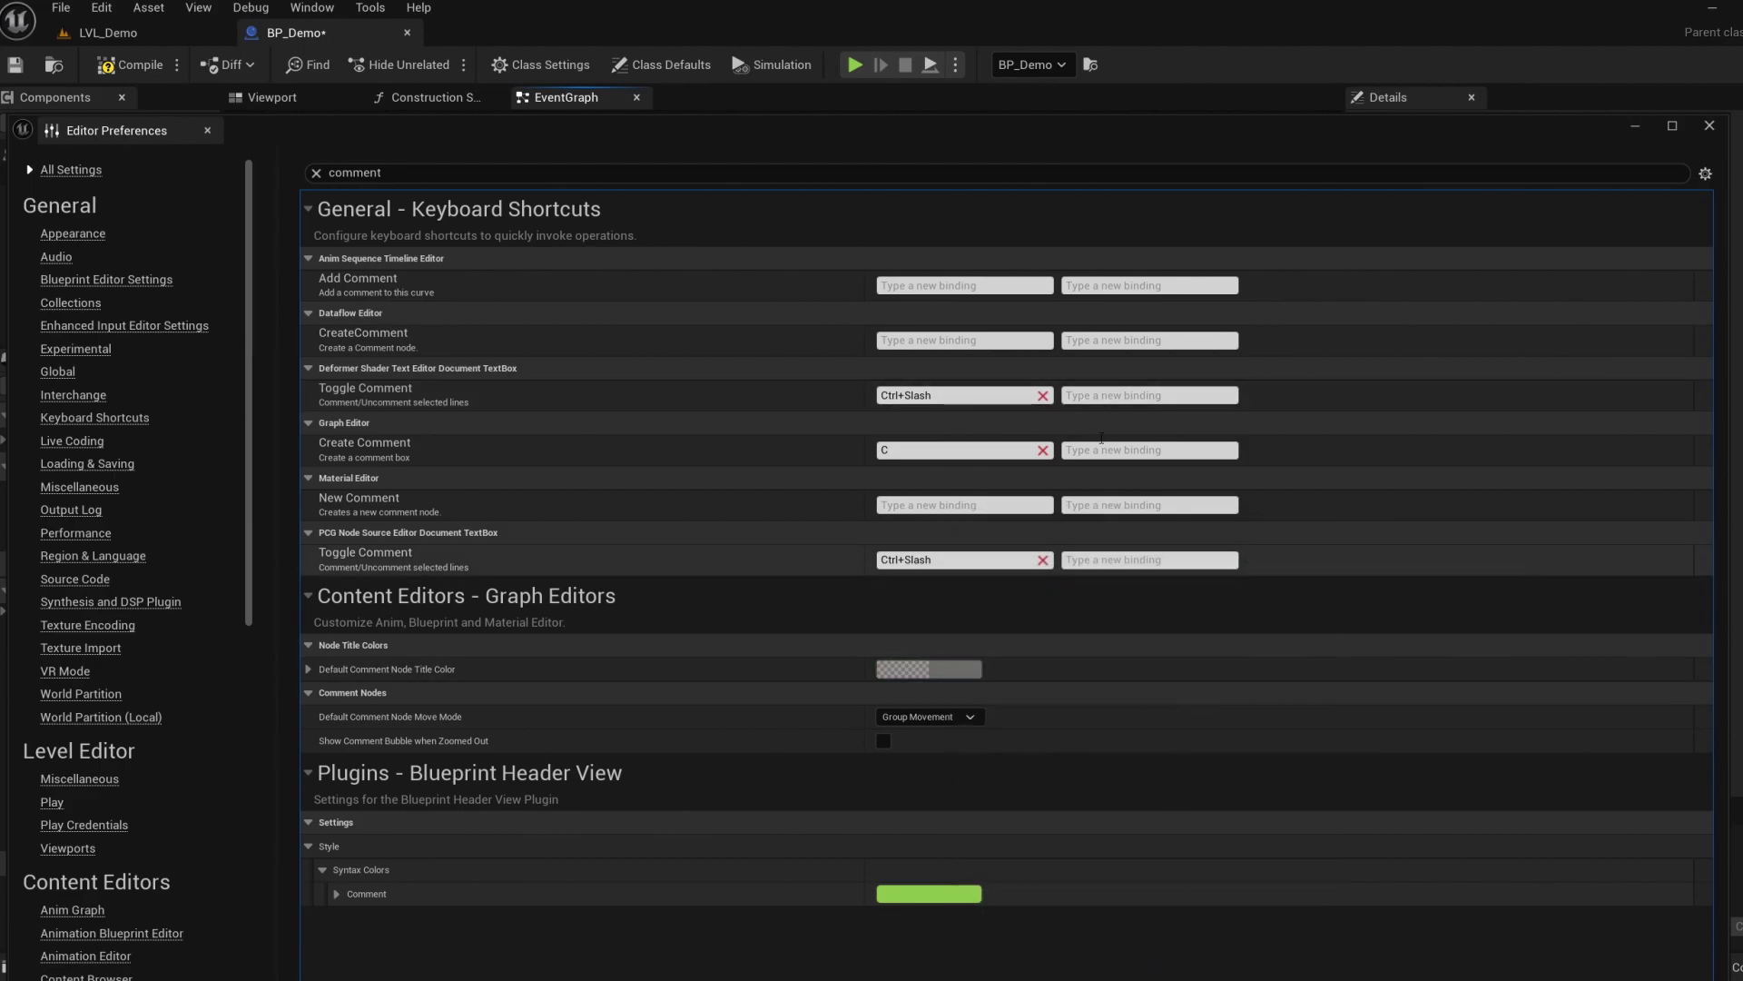
Replace the existing comment box around the GET and SpawnActor nodes with a newly created one.
drag(989, 130, 989, 554)
click(690, 201)
key(Delete)
drag(1072, 196, 589, 466)
key(c)
click(1147, 259)
Inspect the new comment box's colour values without changing them.
click(968, 213)
click(1602, 233)
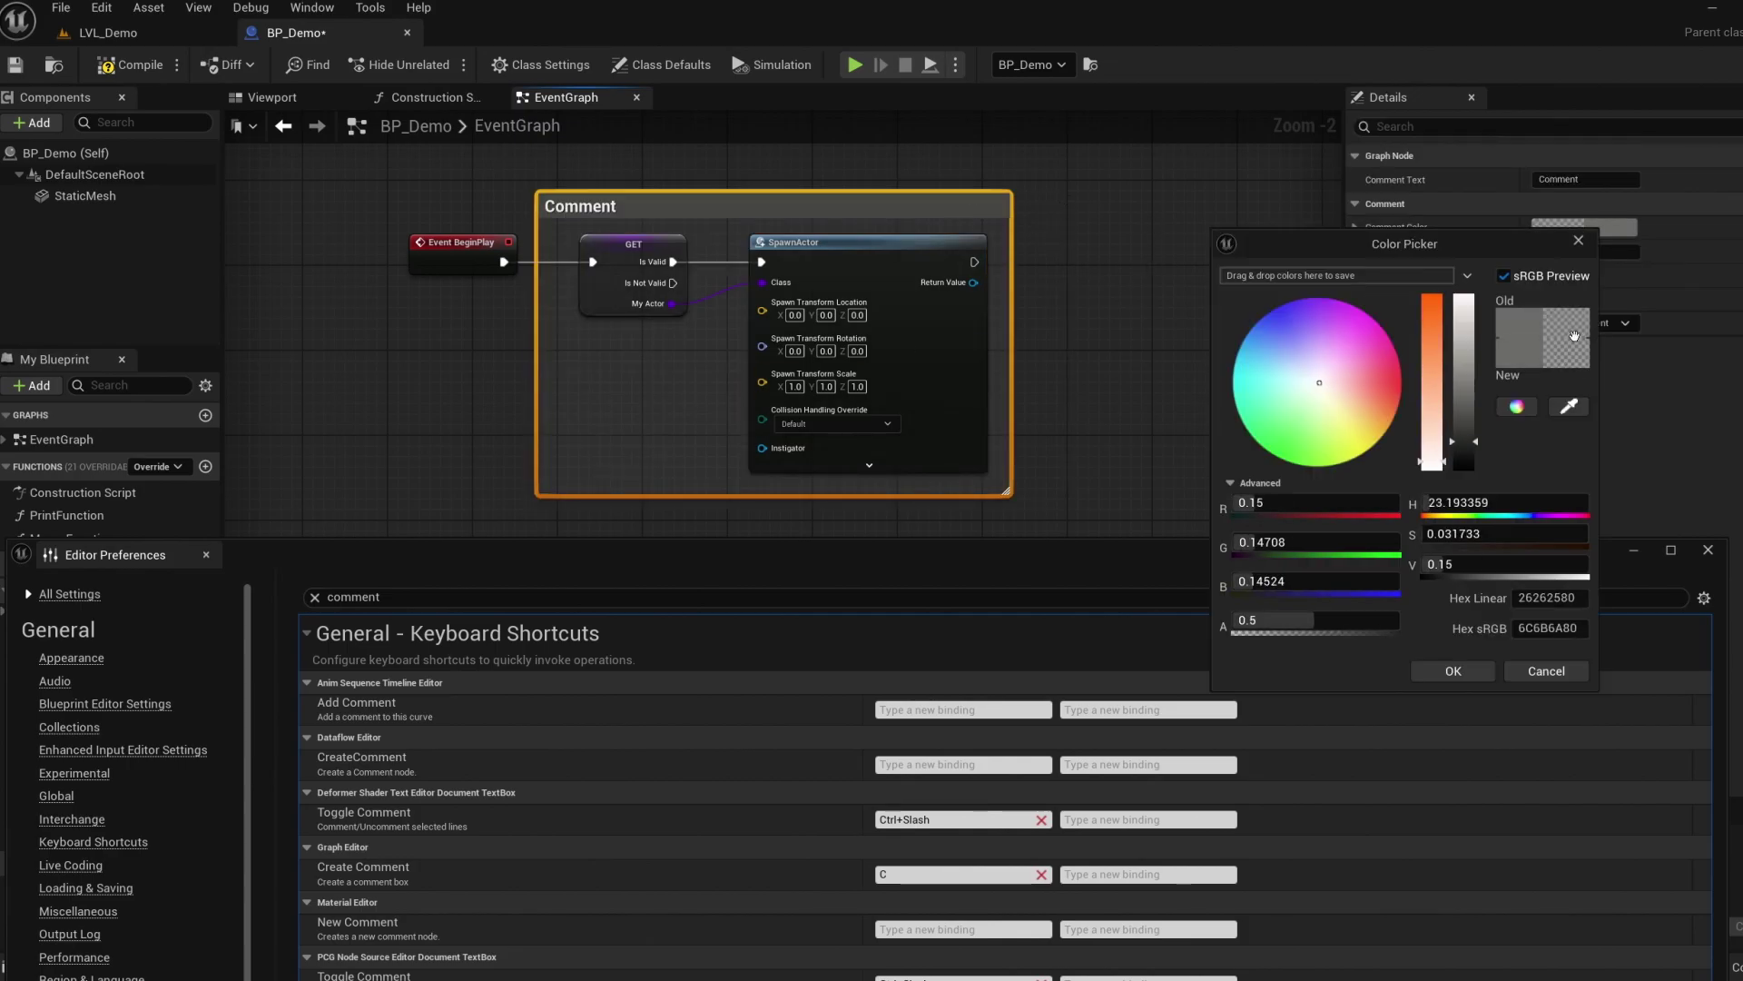
click(1546, 671)
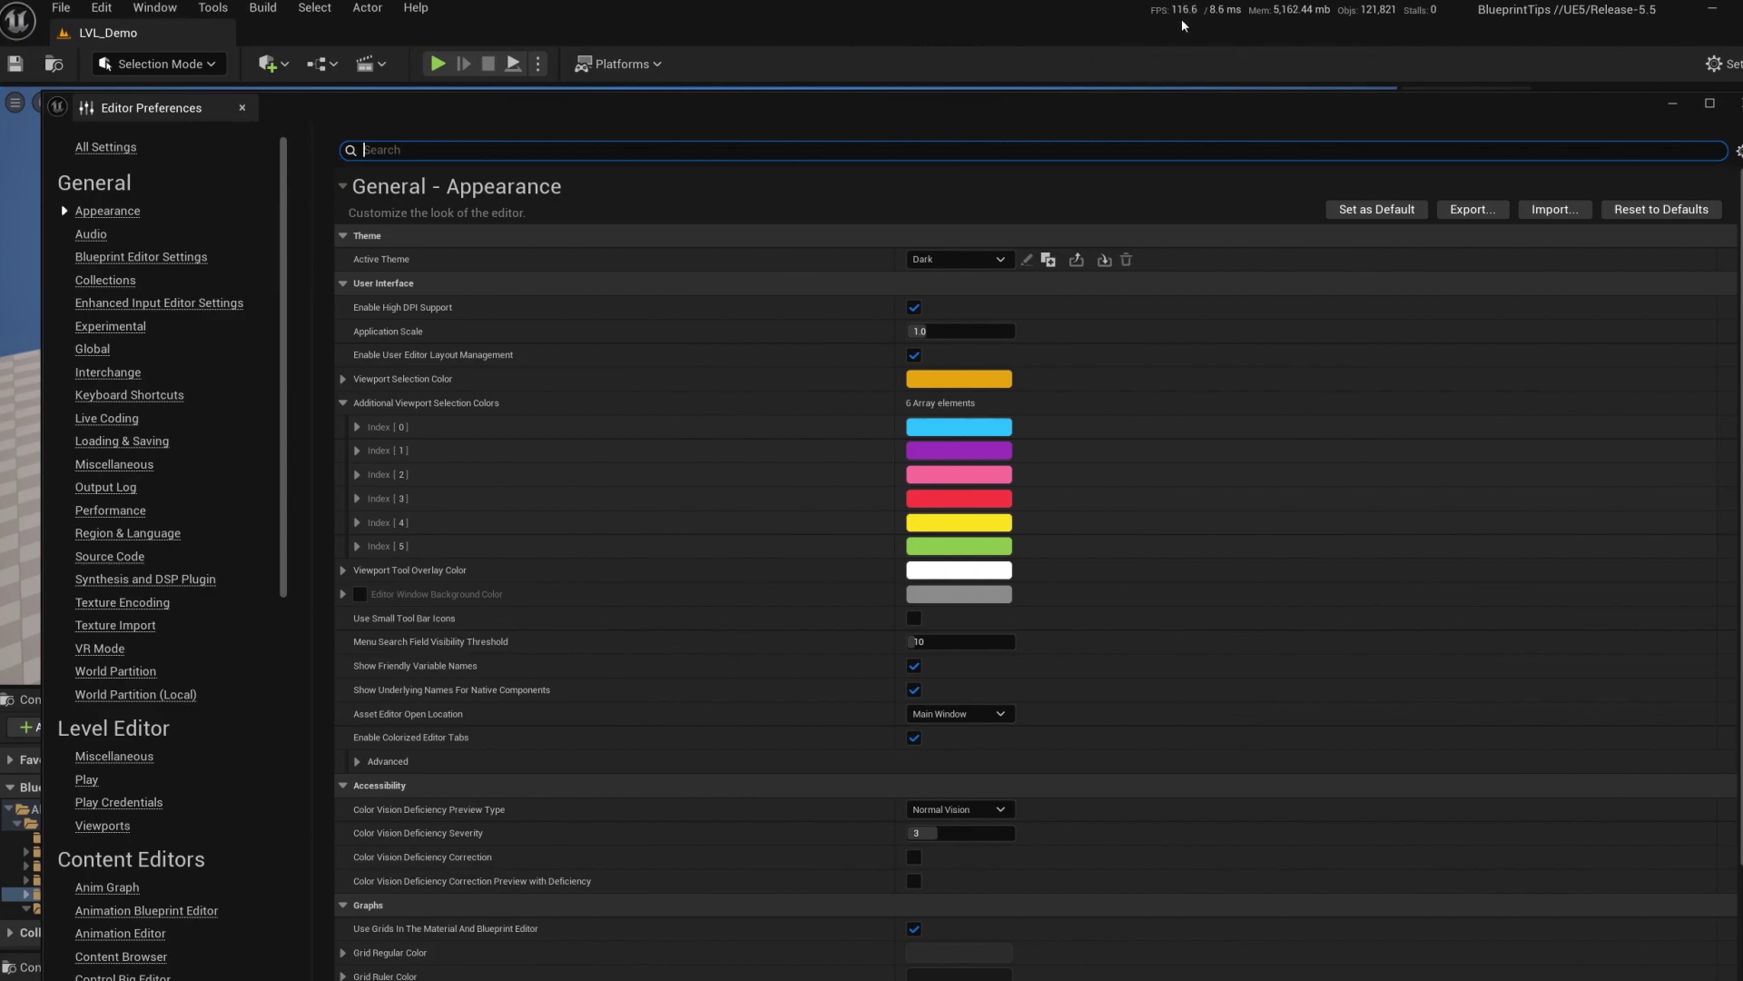
Search the editor preferences for "framera", toggle Show Frame Rate and Memory off and back on, and close the preferences.
text(fr)
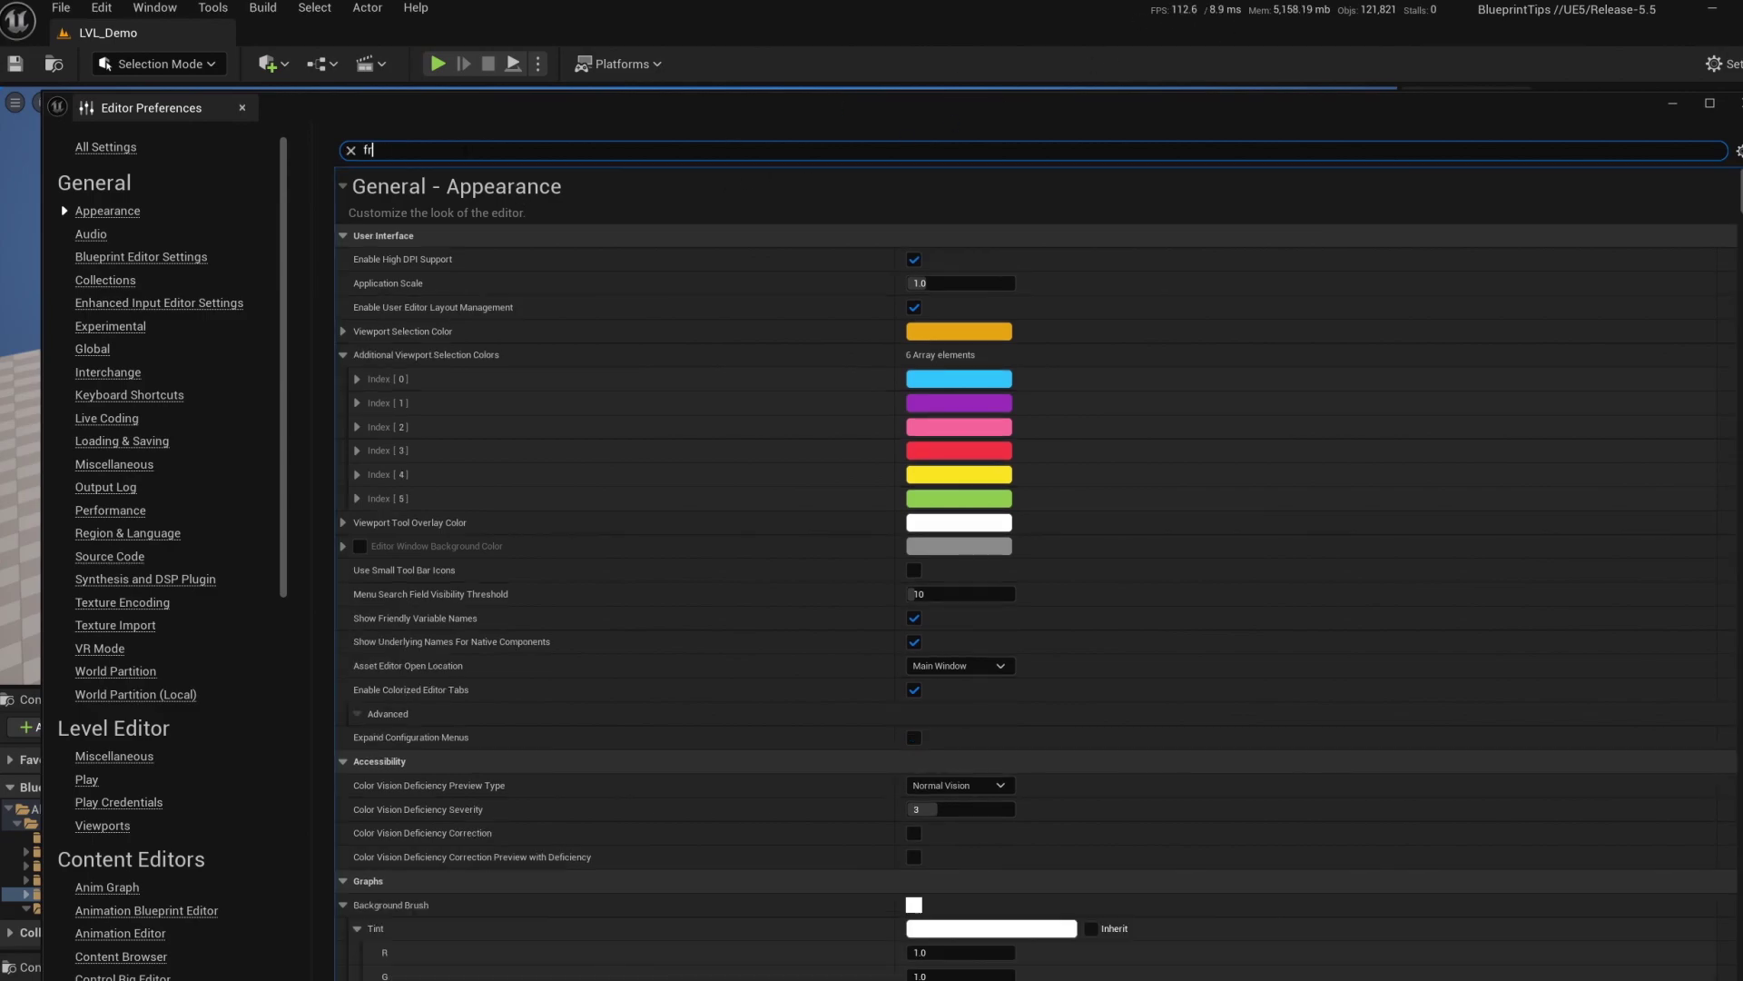
text(amera)
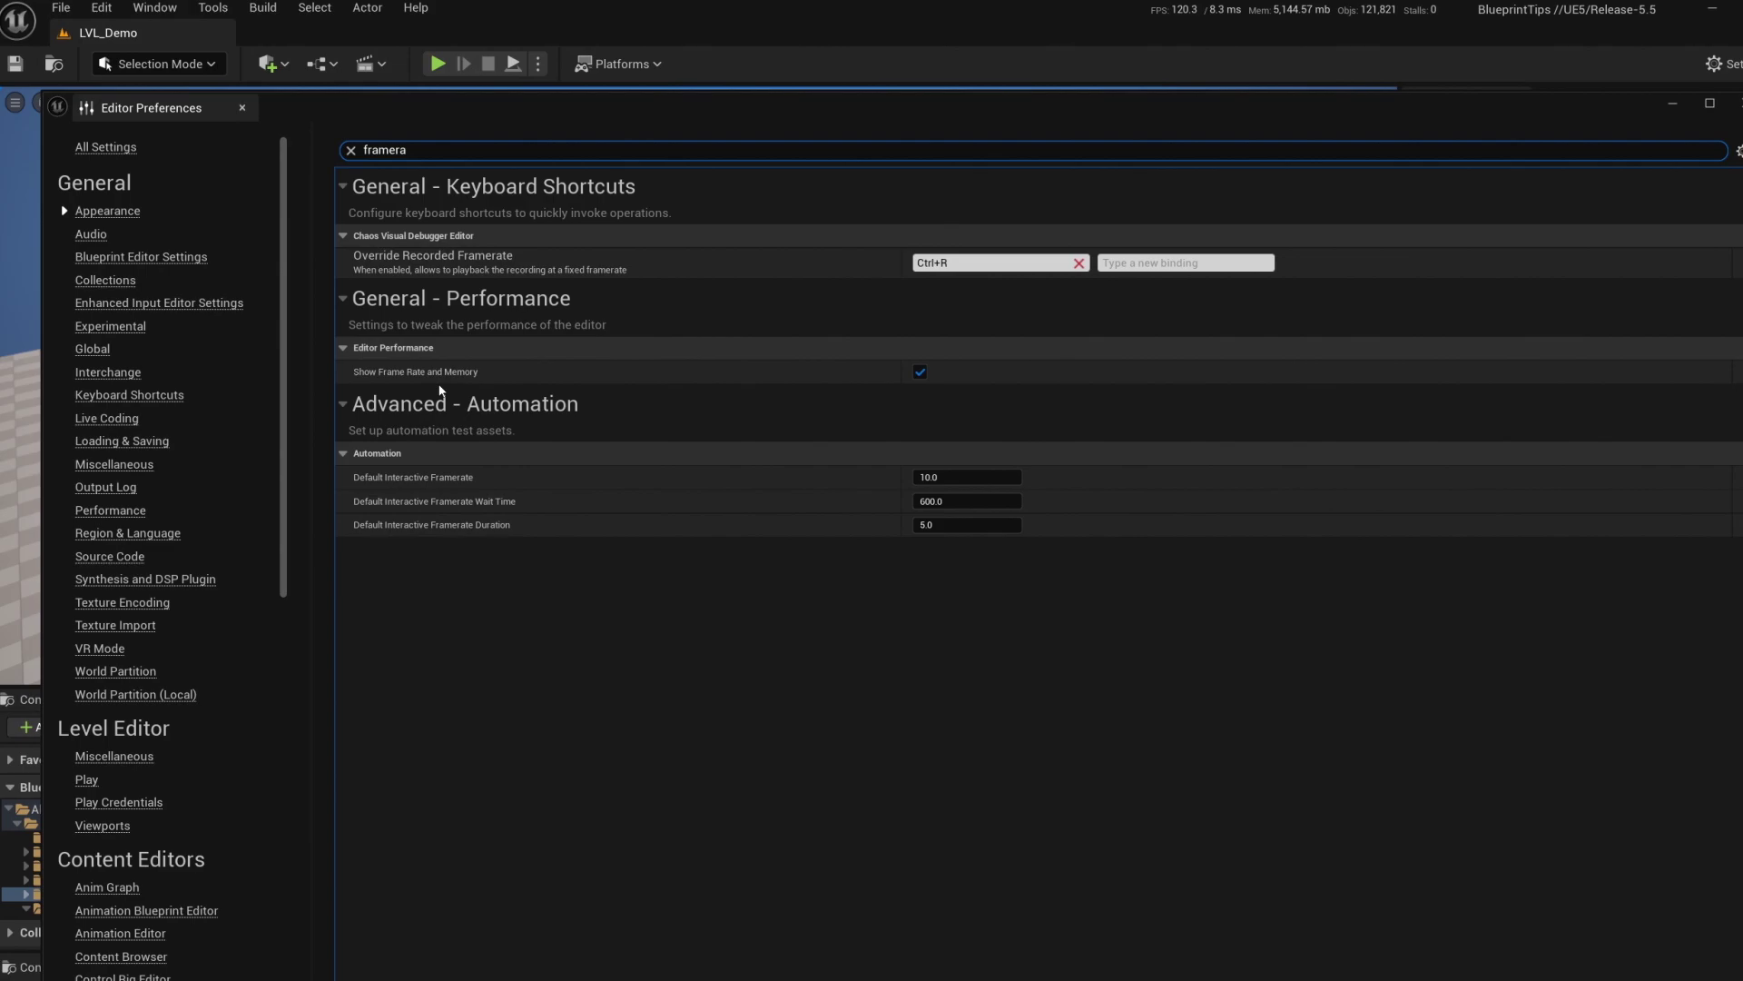
click(920, 373)
click(919, 372)
click(920, 371)
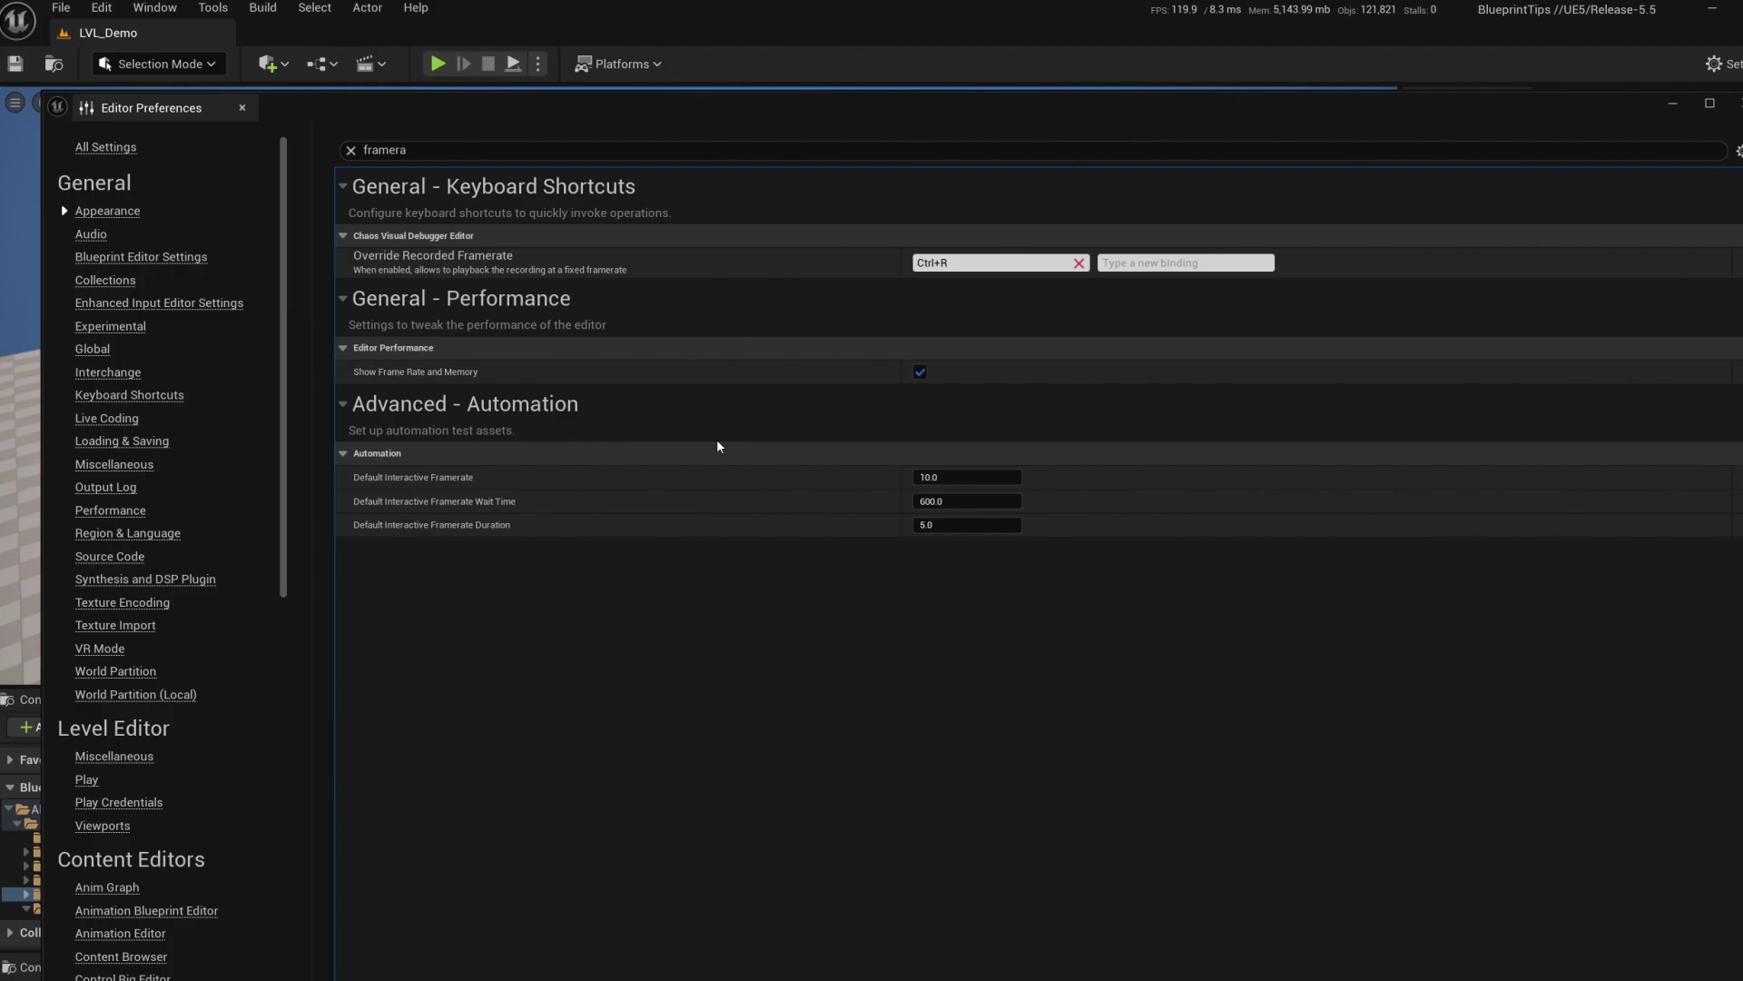
key(alt+F4)
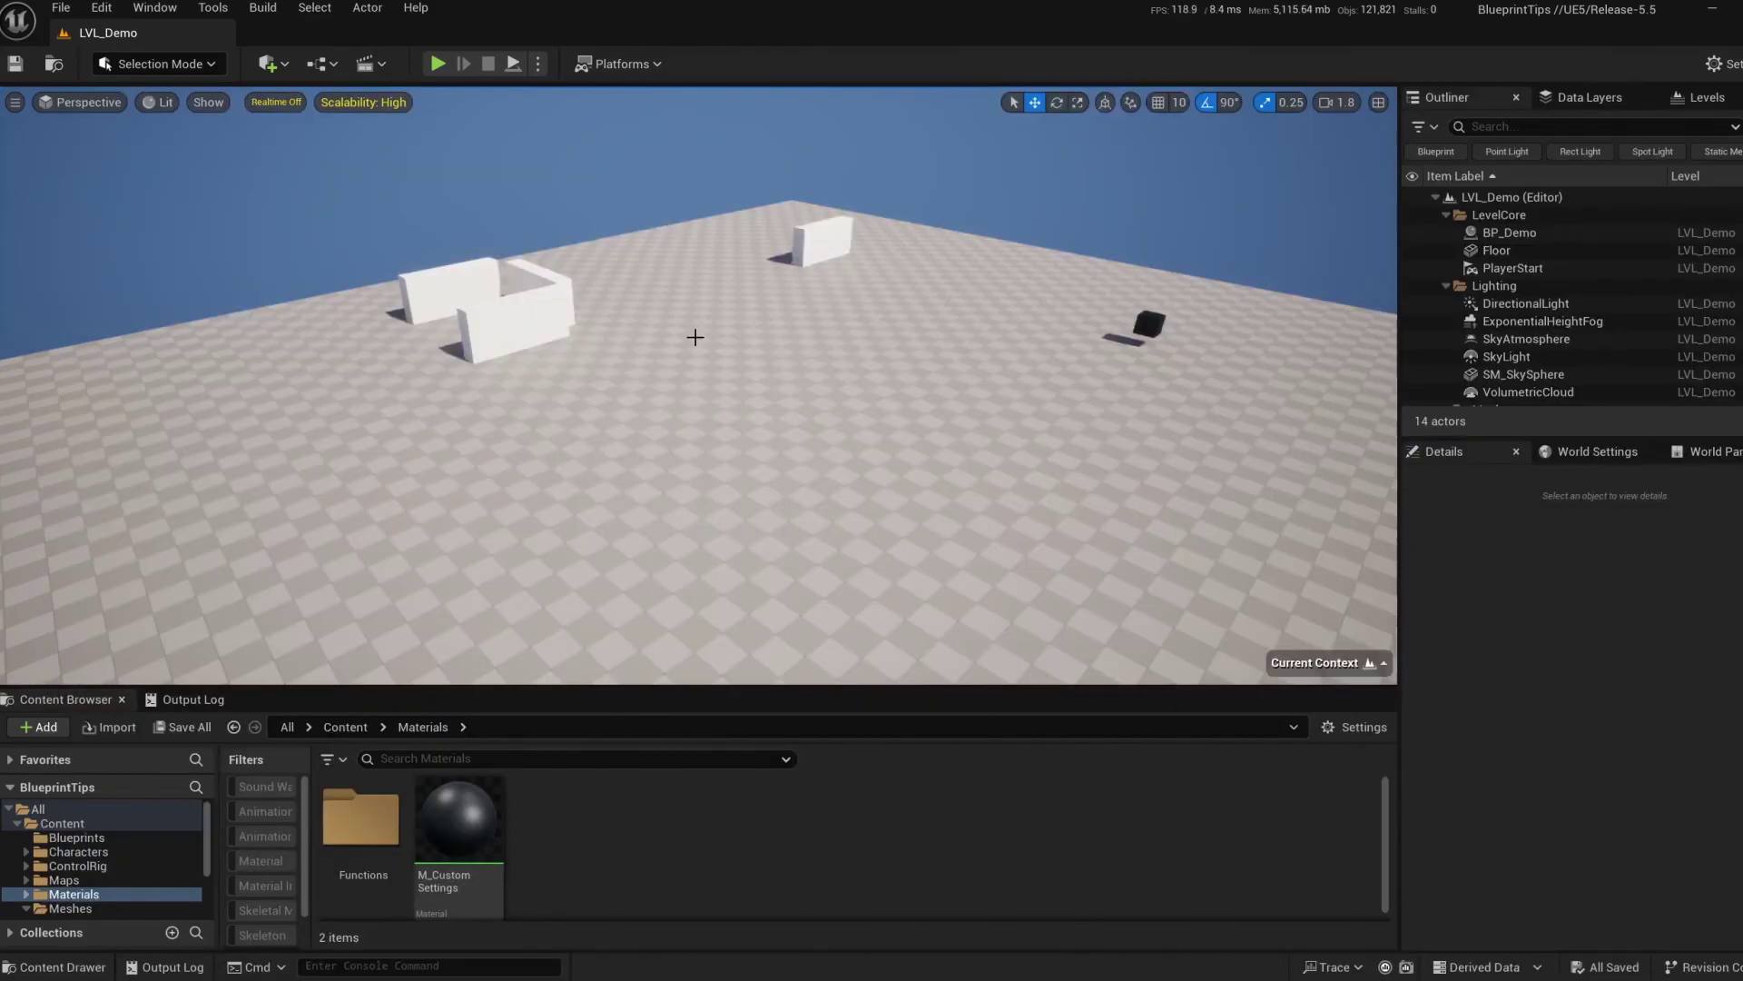
Set the Editor Startup Map to LVL_Demo in the project's Maps & Modes settings.
click(102, 7)
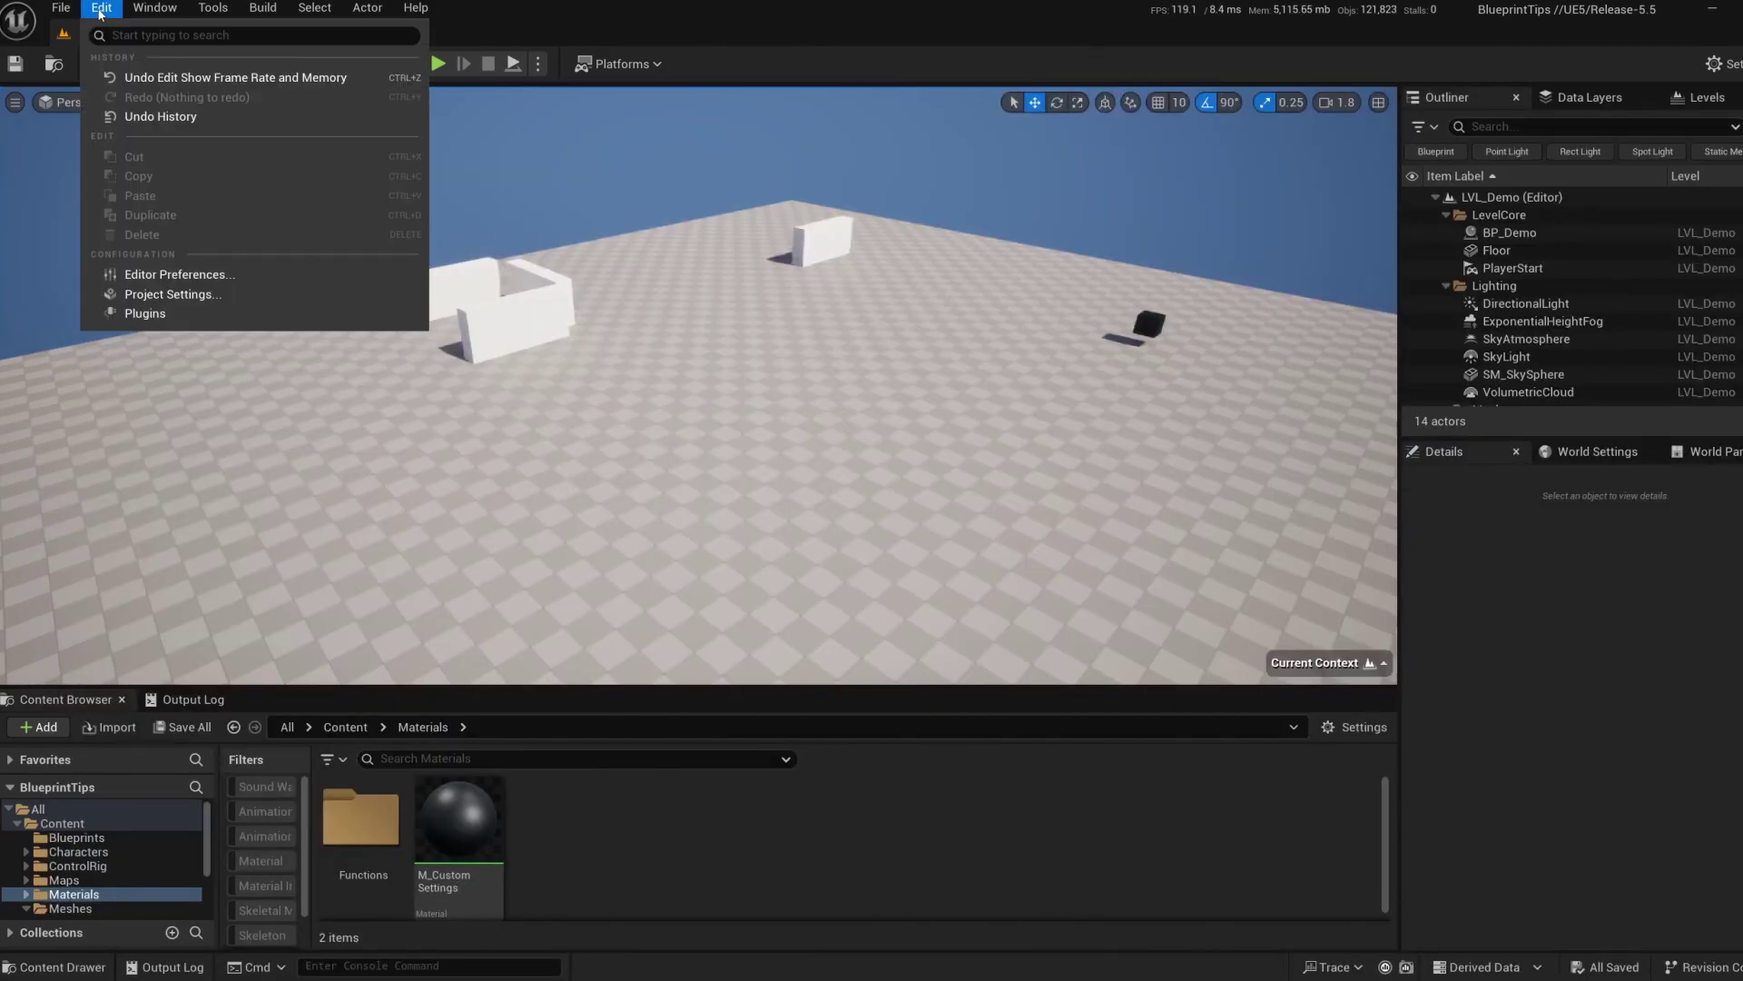
click(191, 295)
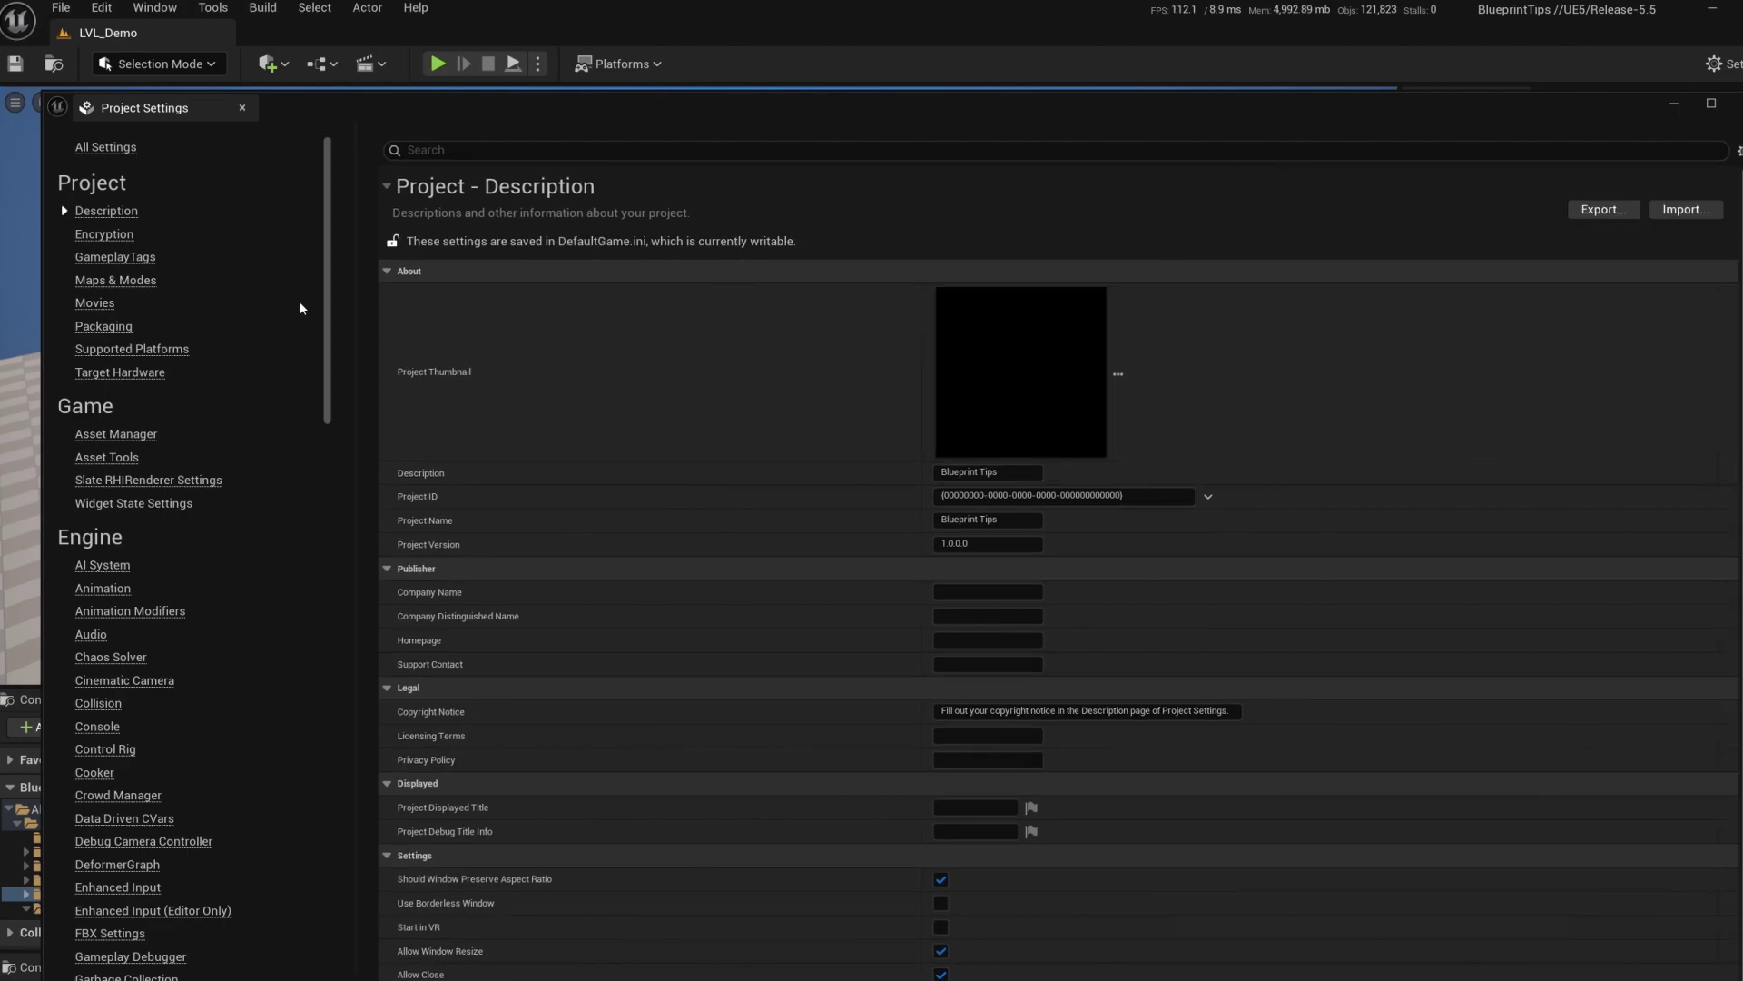
click(149, 288)
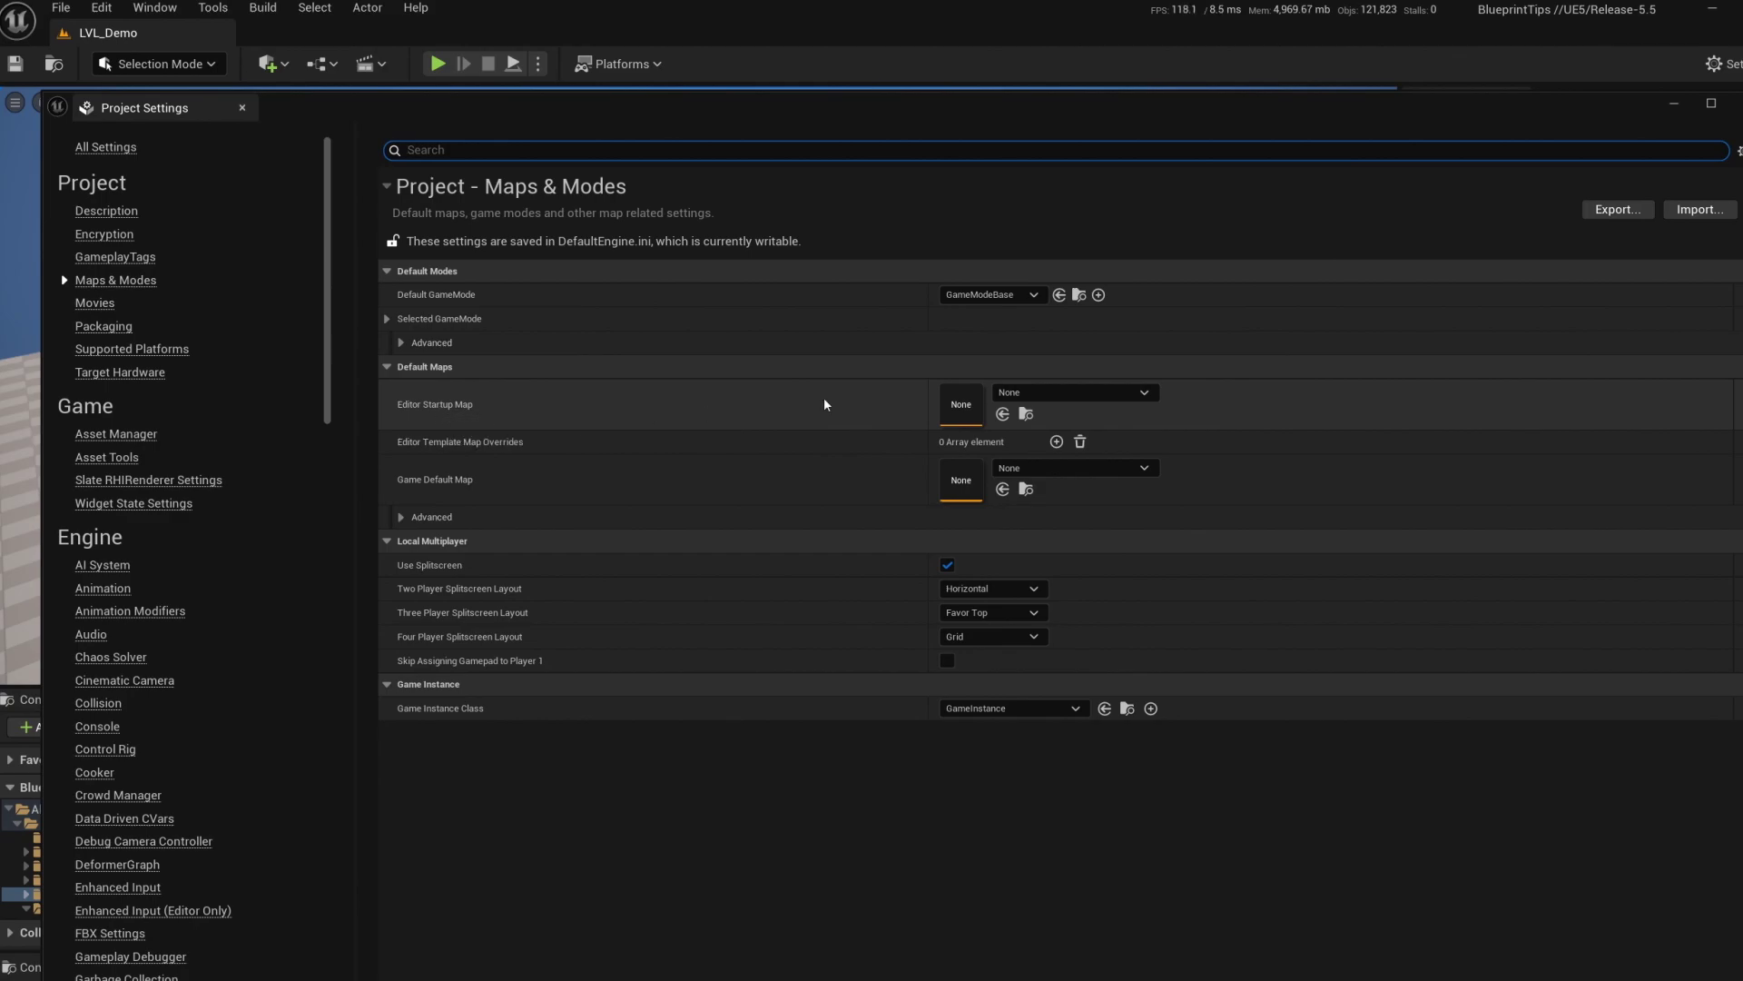
click(1067, 392)
text(demo)
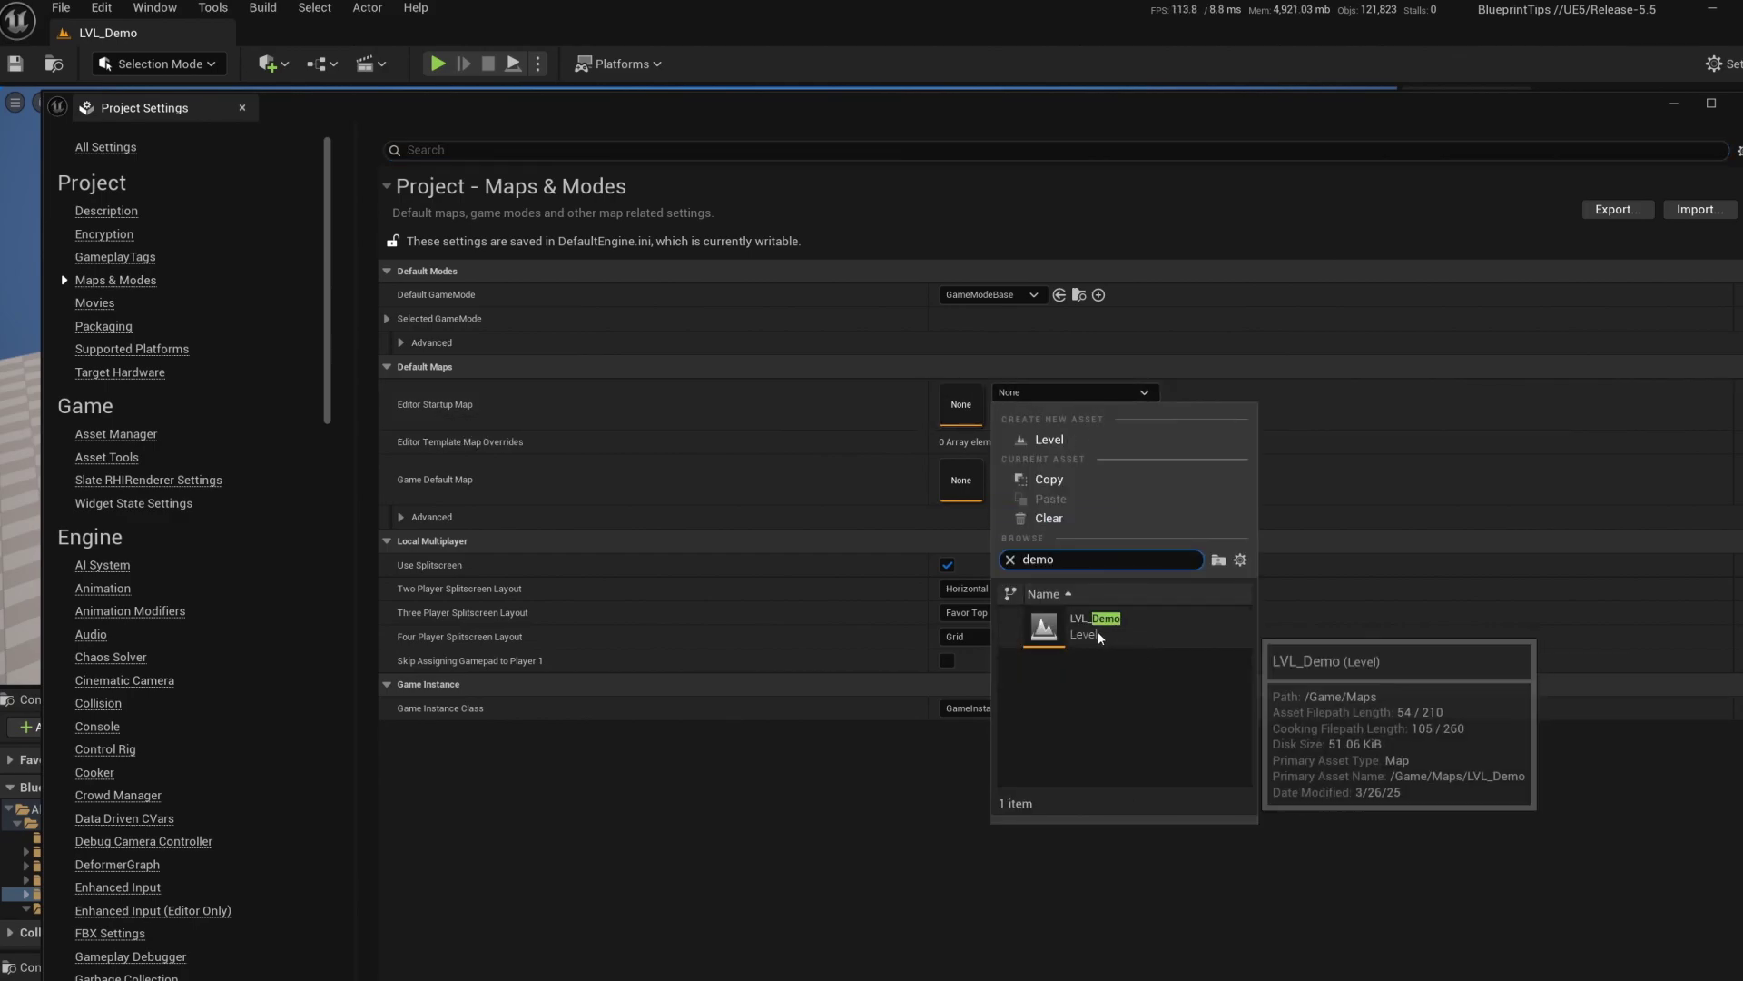
click(1135, 636)
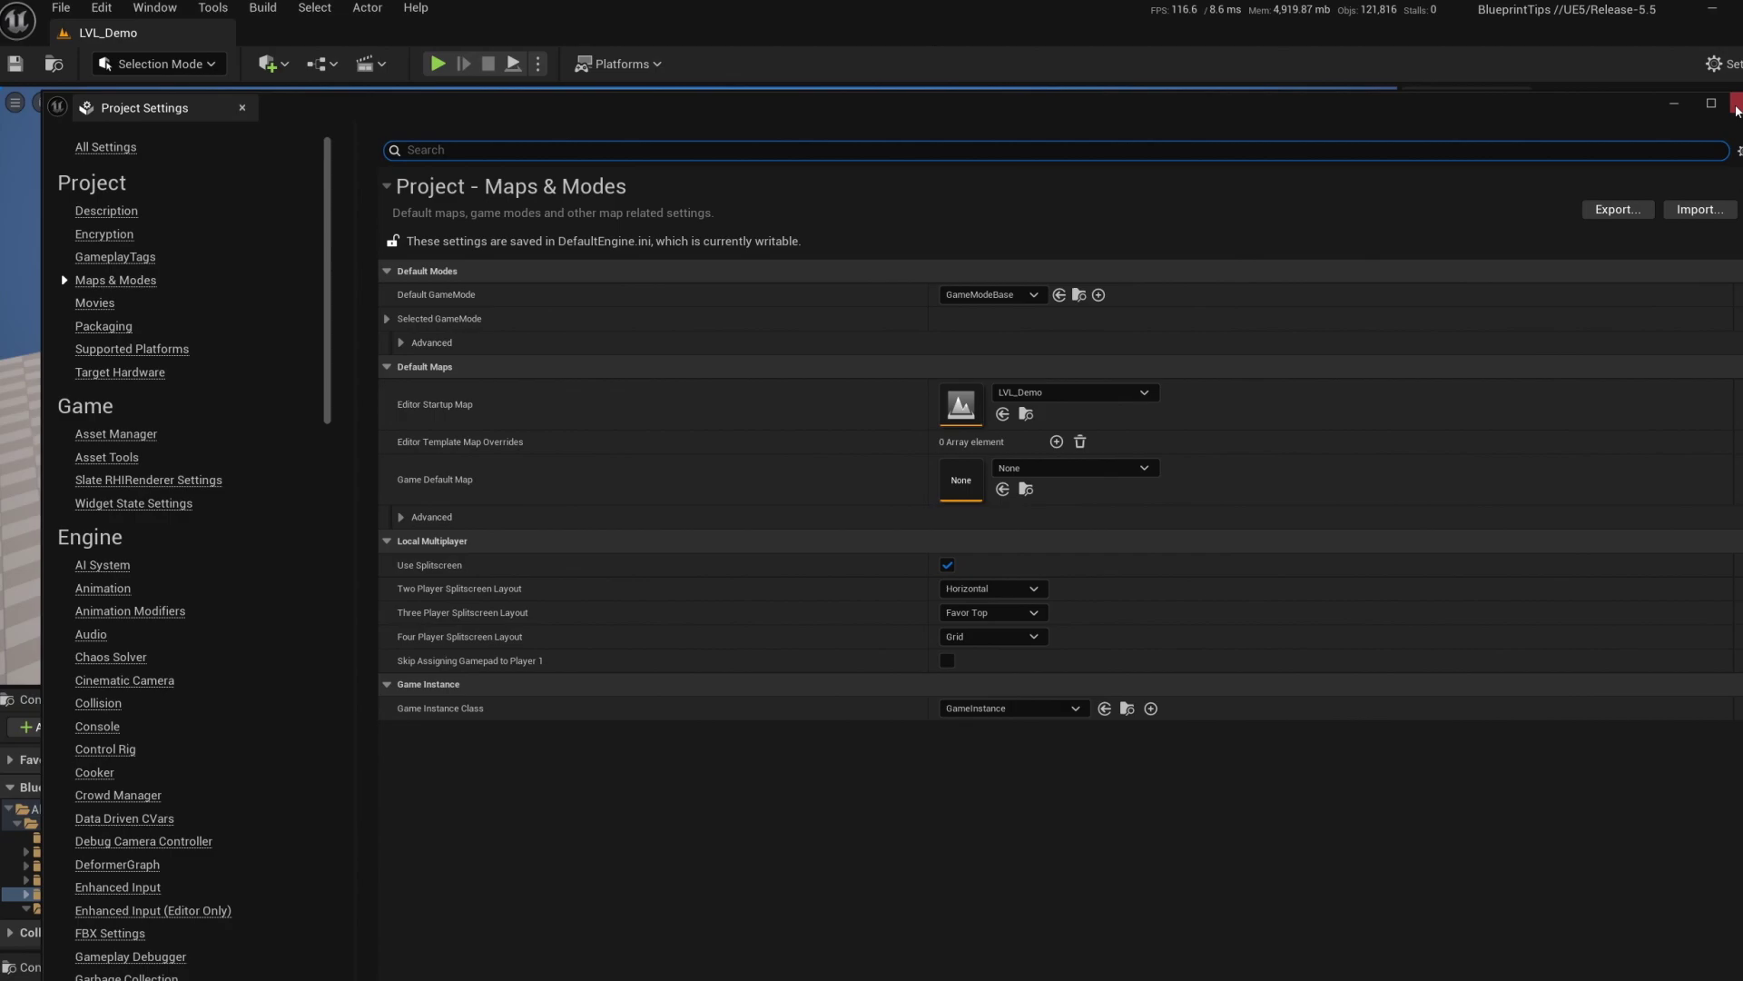
click(1736, 107)
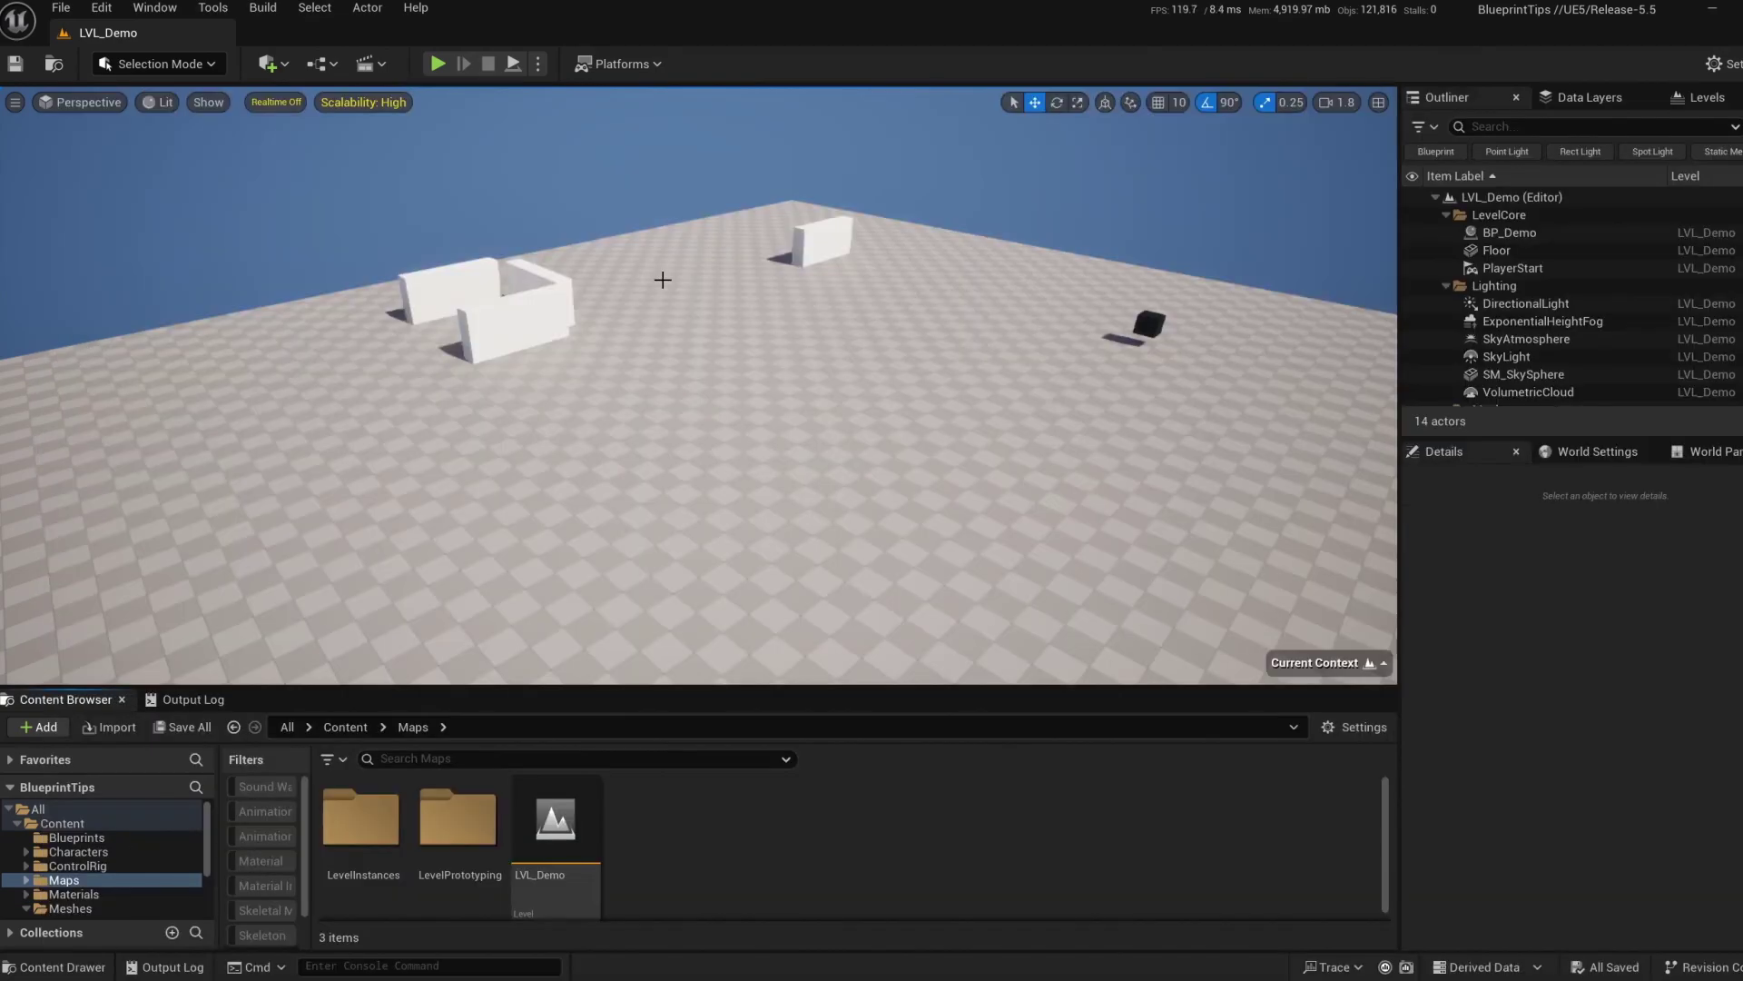
click(61, 8)
mouse_move(161, 142)
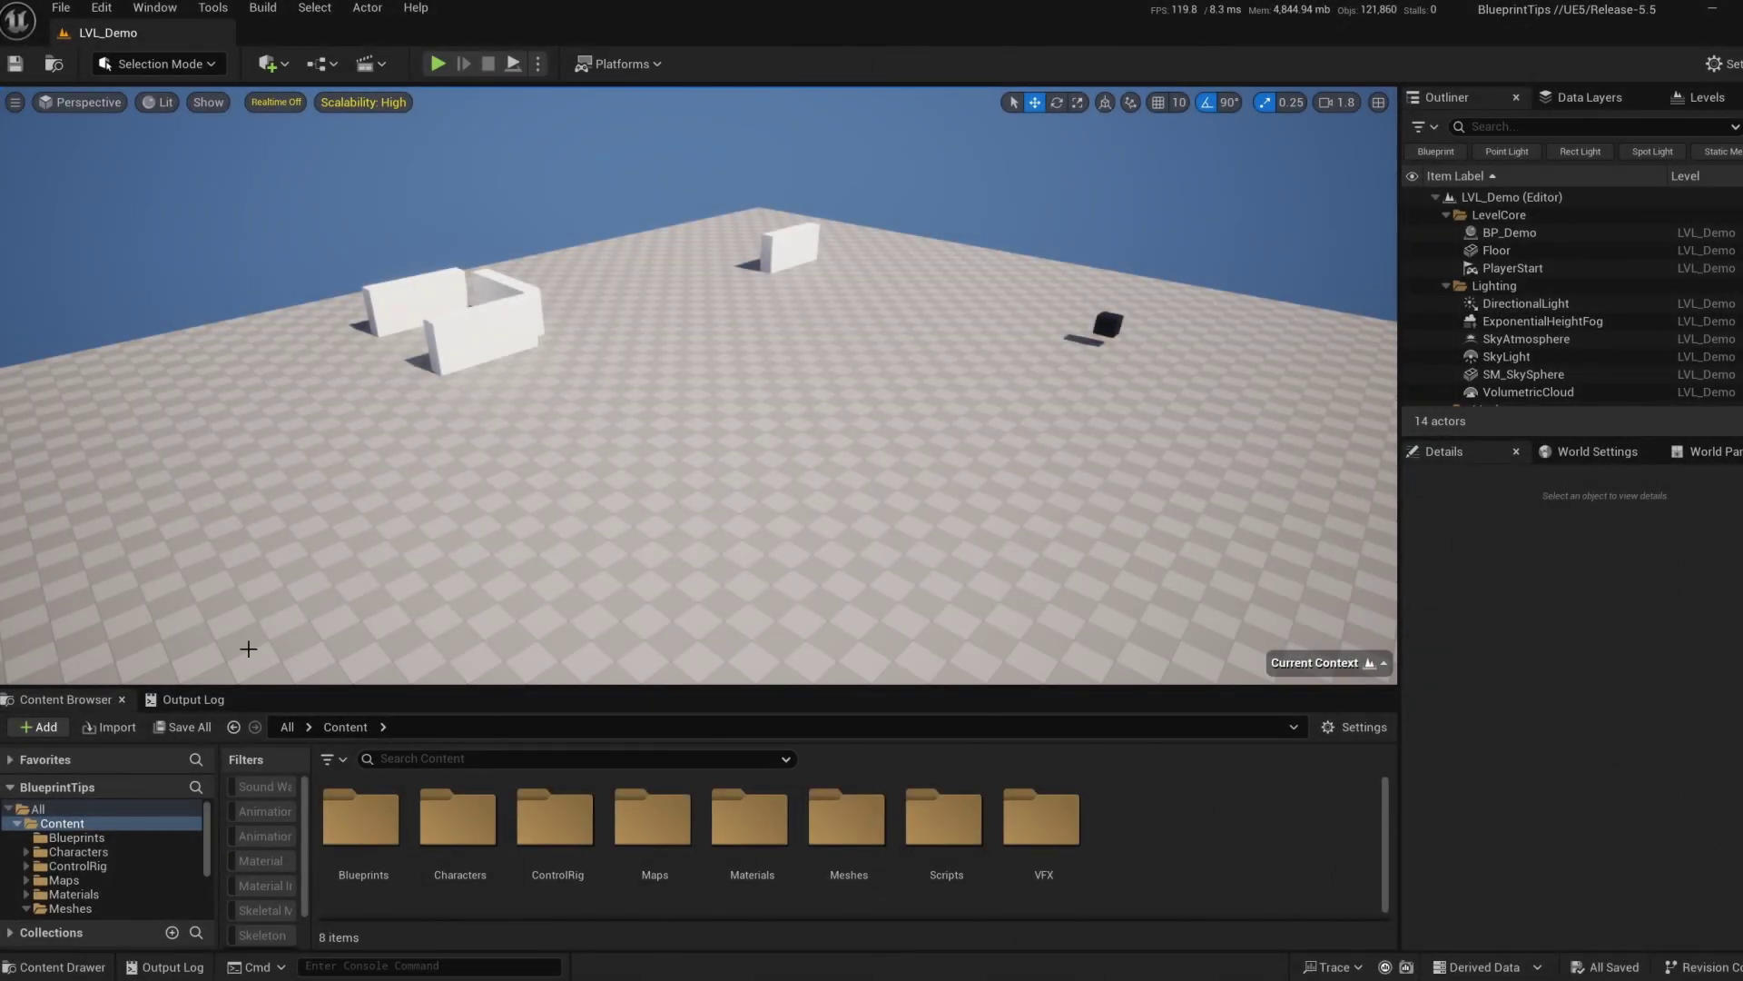
Look through the Characters and Mannequins subfolders in the content tree and collapse the Content folder.
click(26, 851)
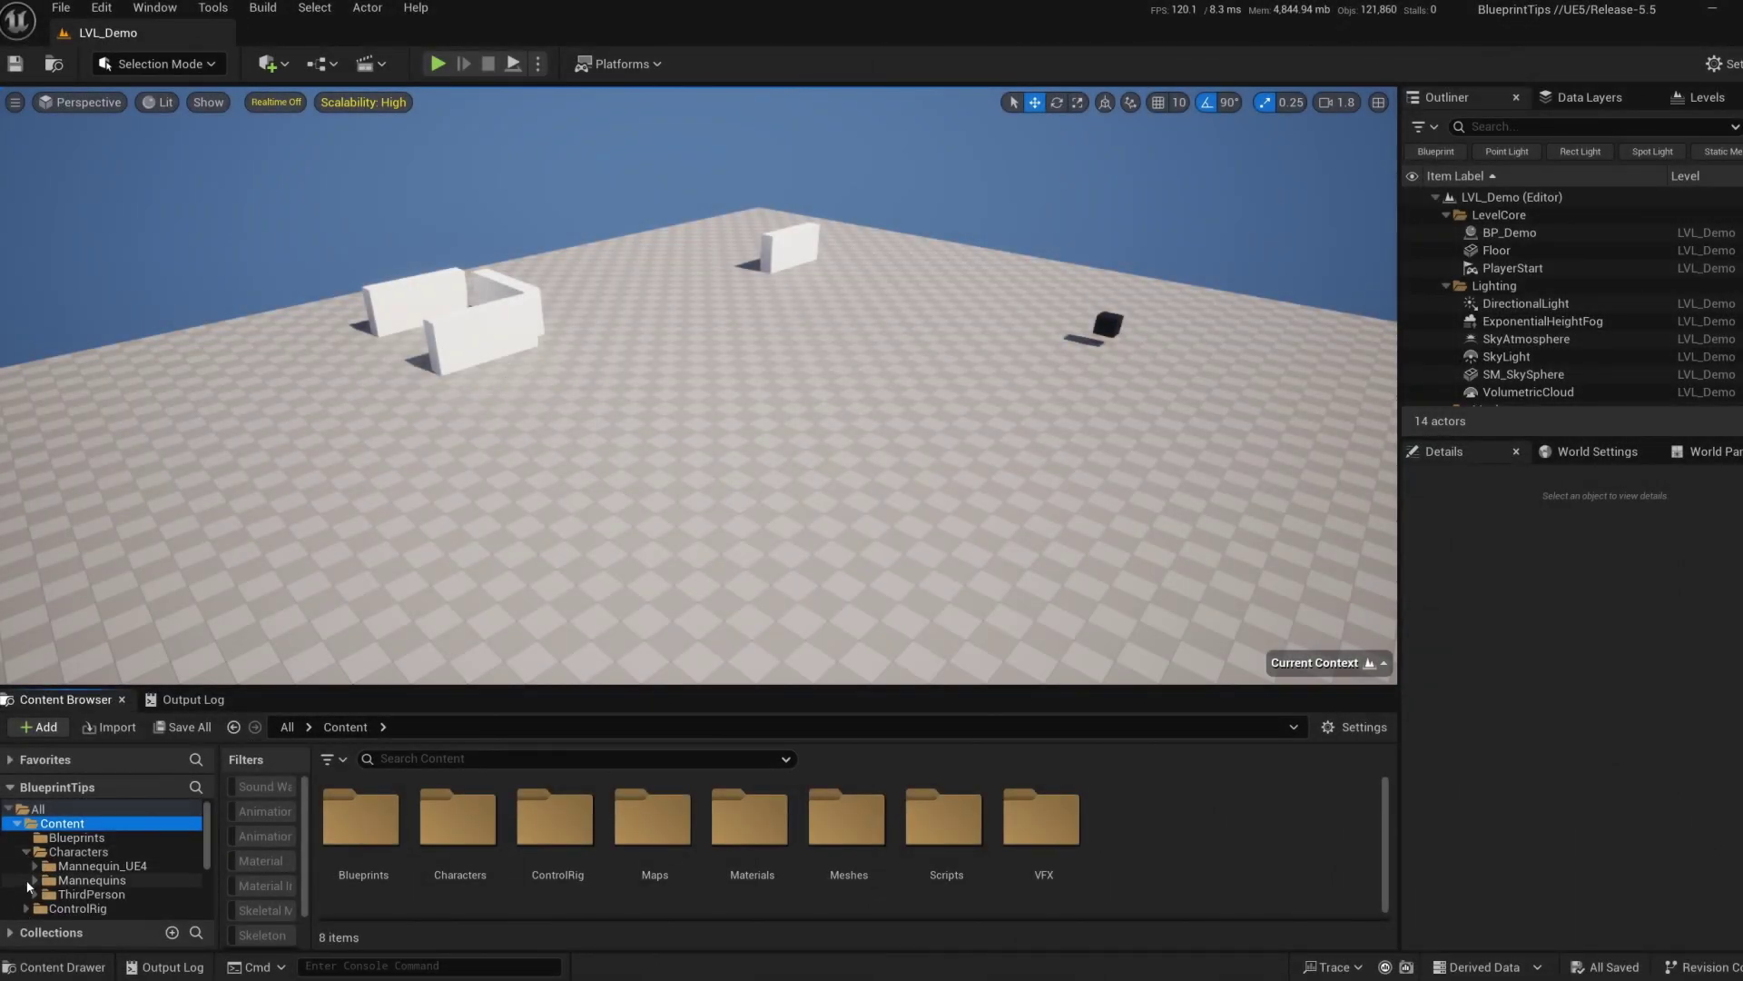
click(34, 881)
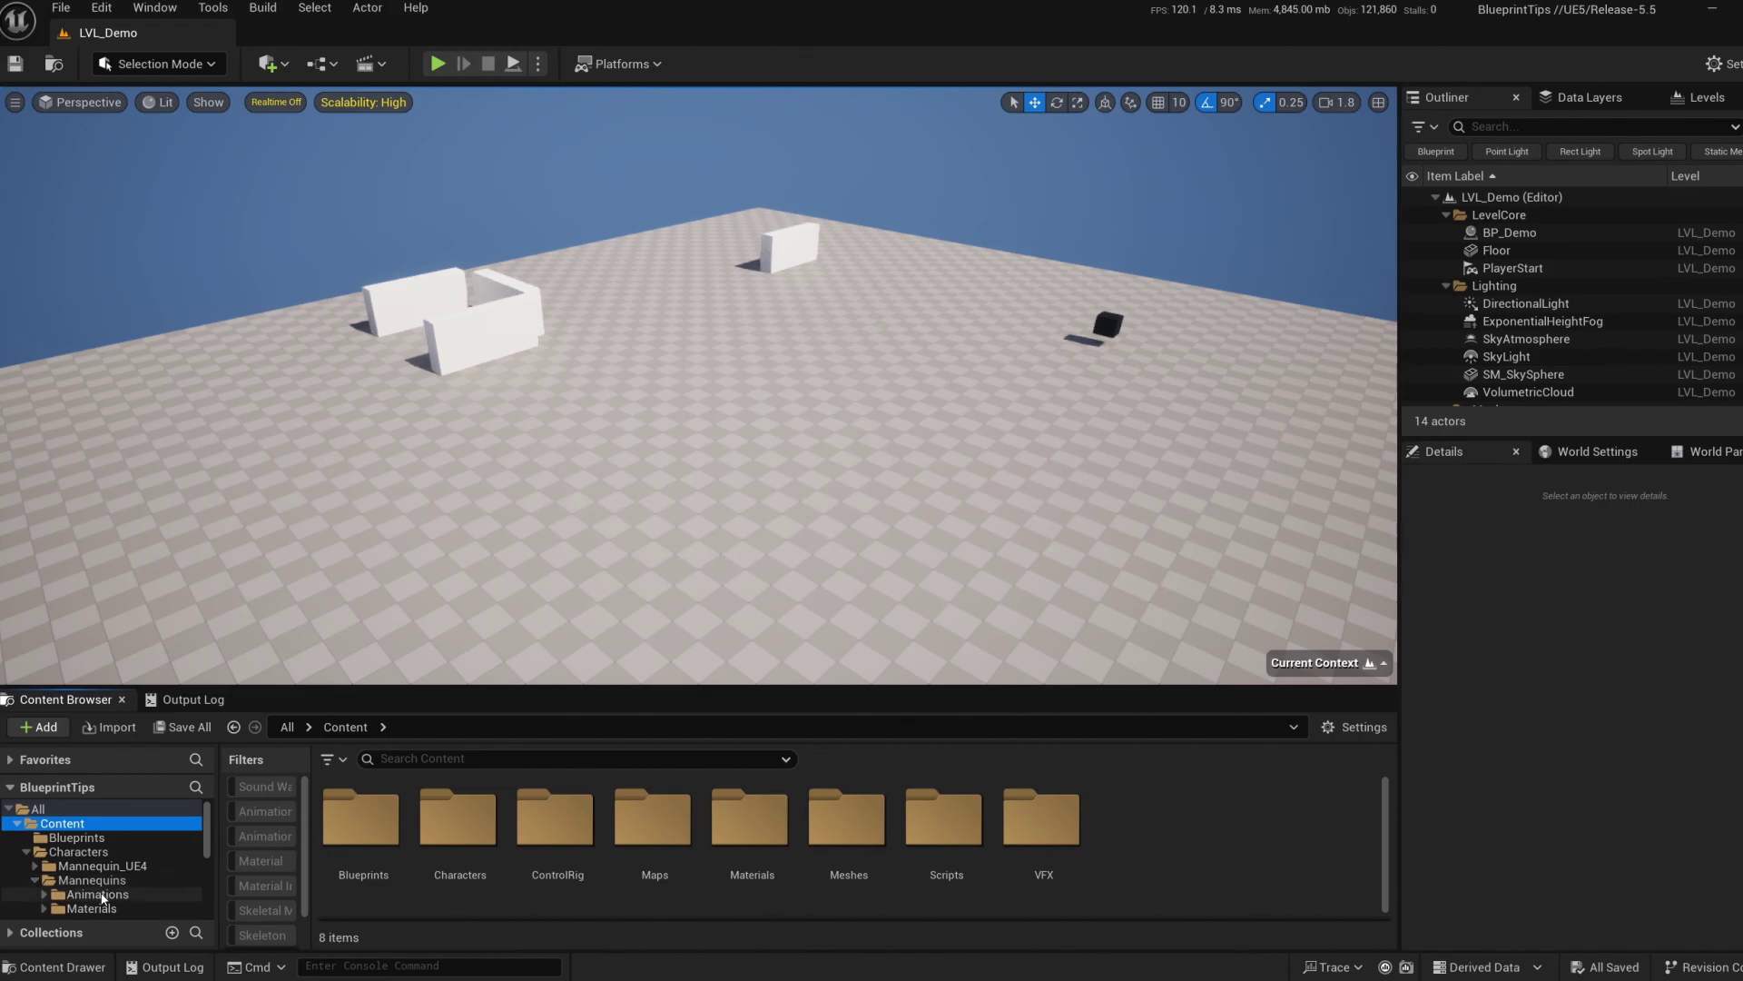
click(17, 822)
right_drag(727, 448, 734, 450)
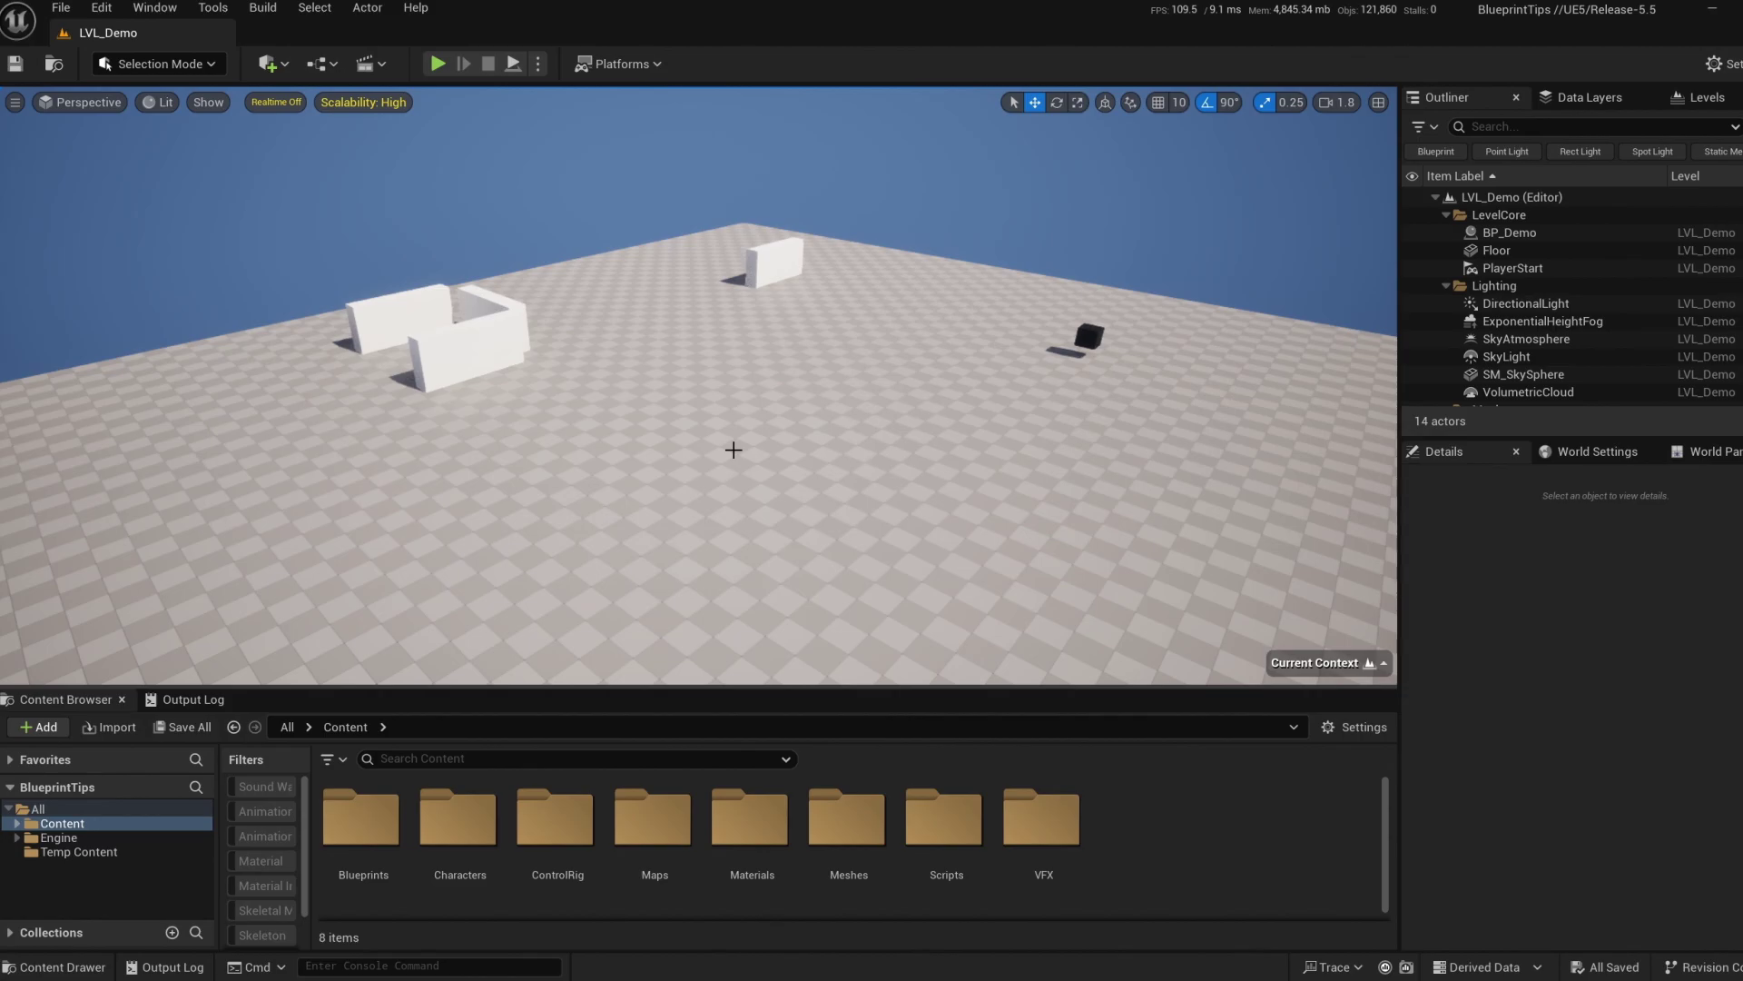
Search for "blen" in the project-wide asset search with the Blueprint Class and Widget Blueprint filters turned off.
key(ctrl+p)
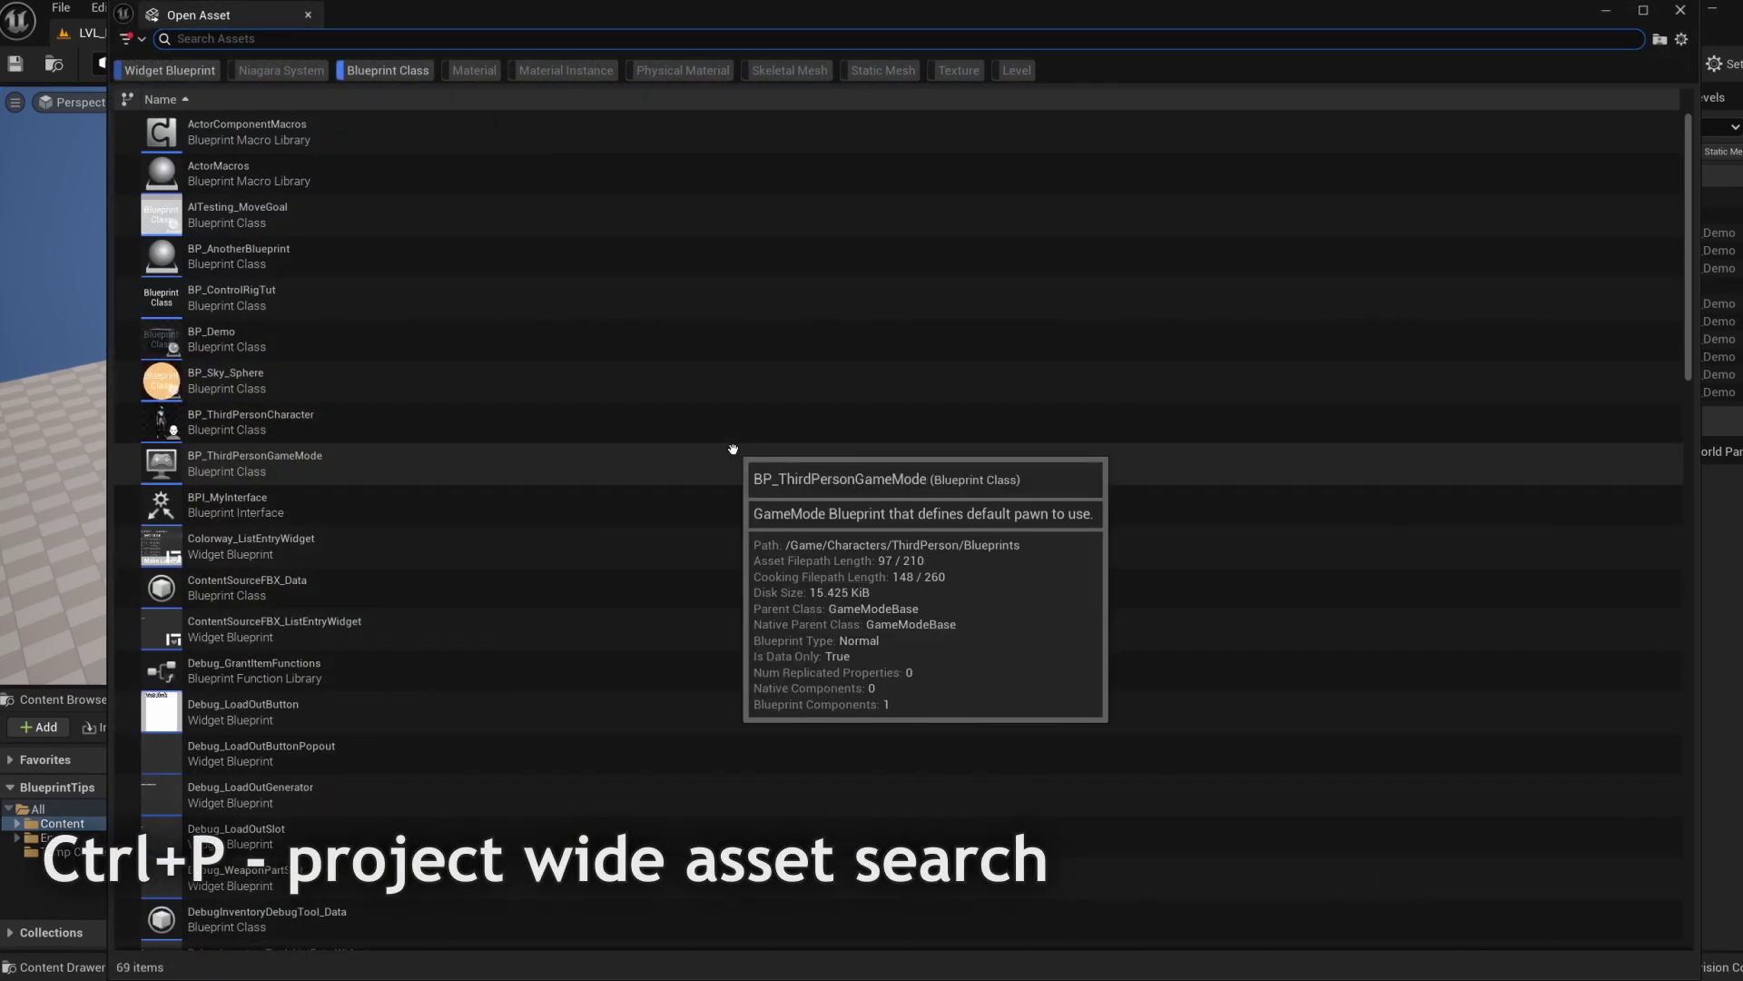
text(blen)
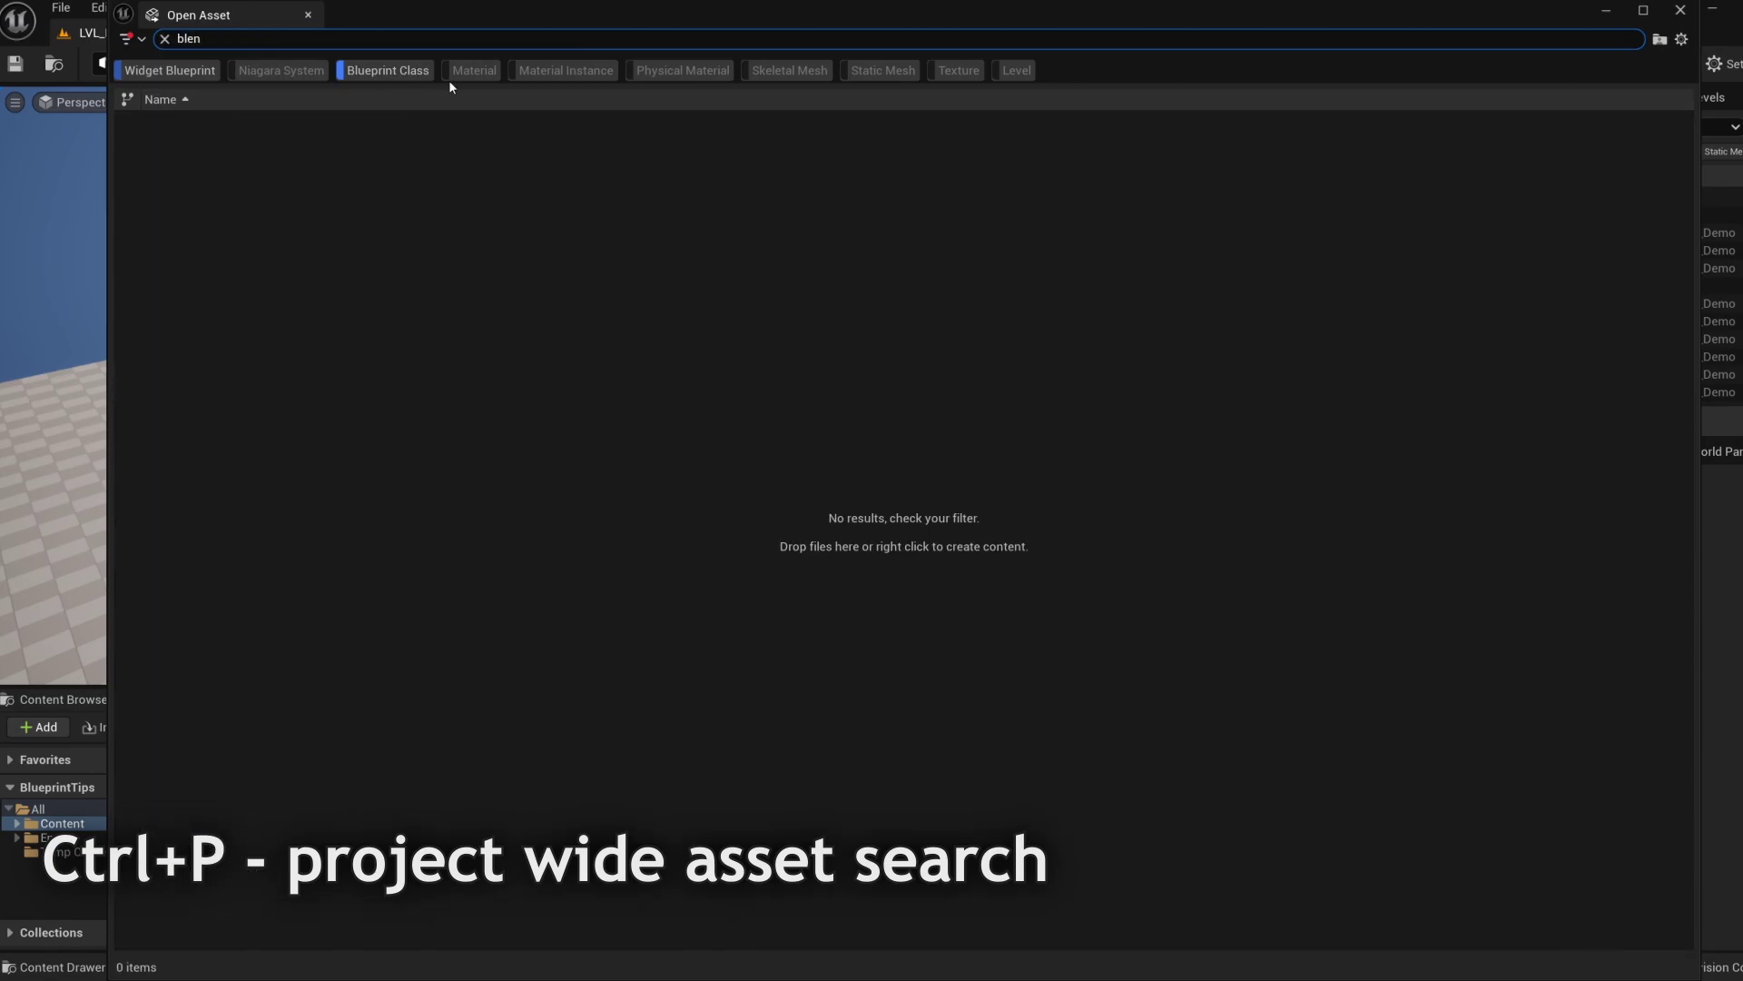
click(405, 73)
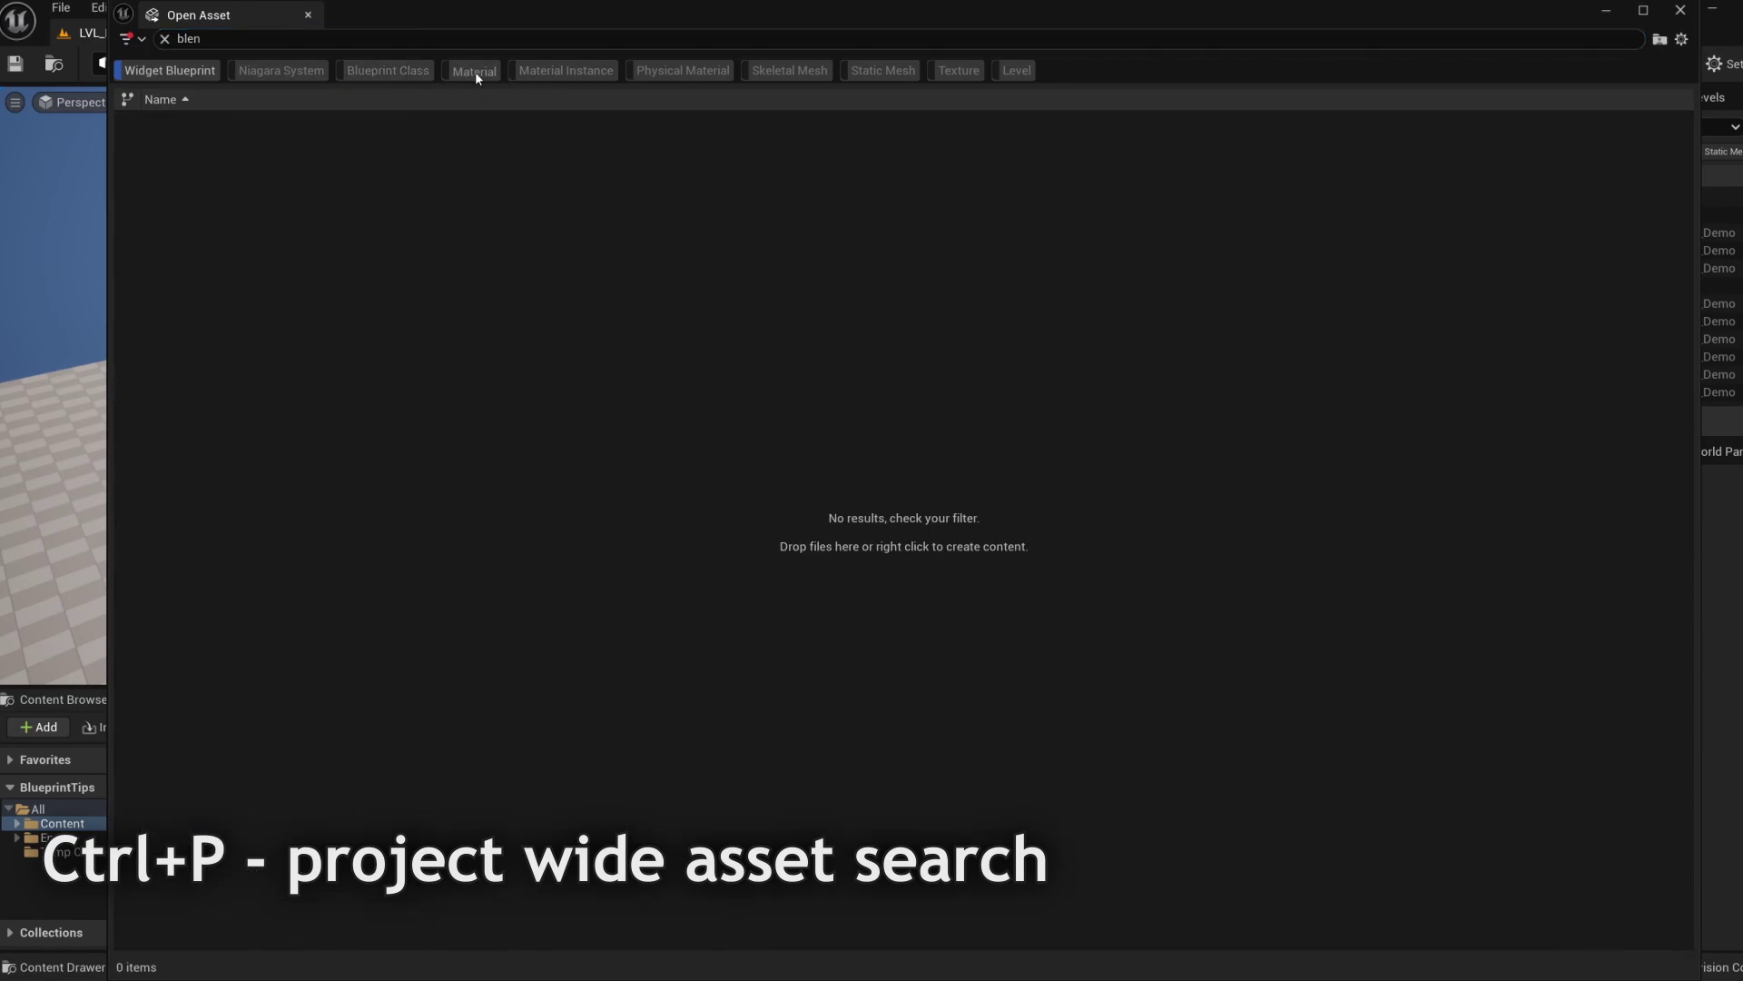
click(476, 71)
click(476, 71)
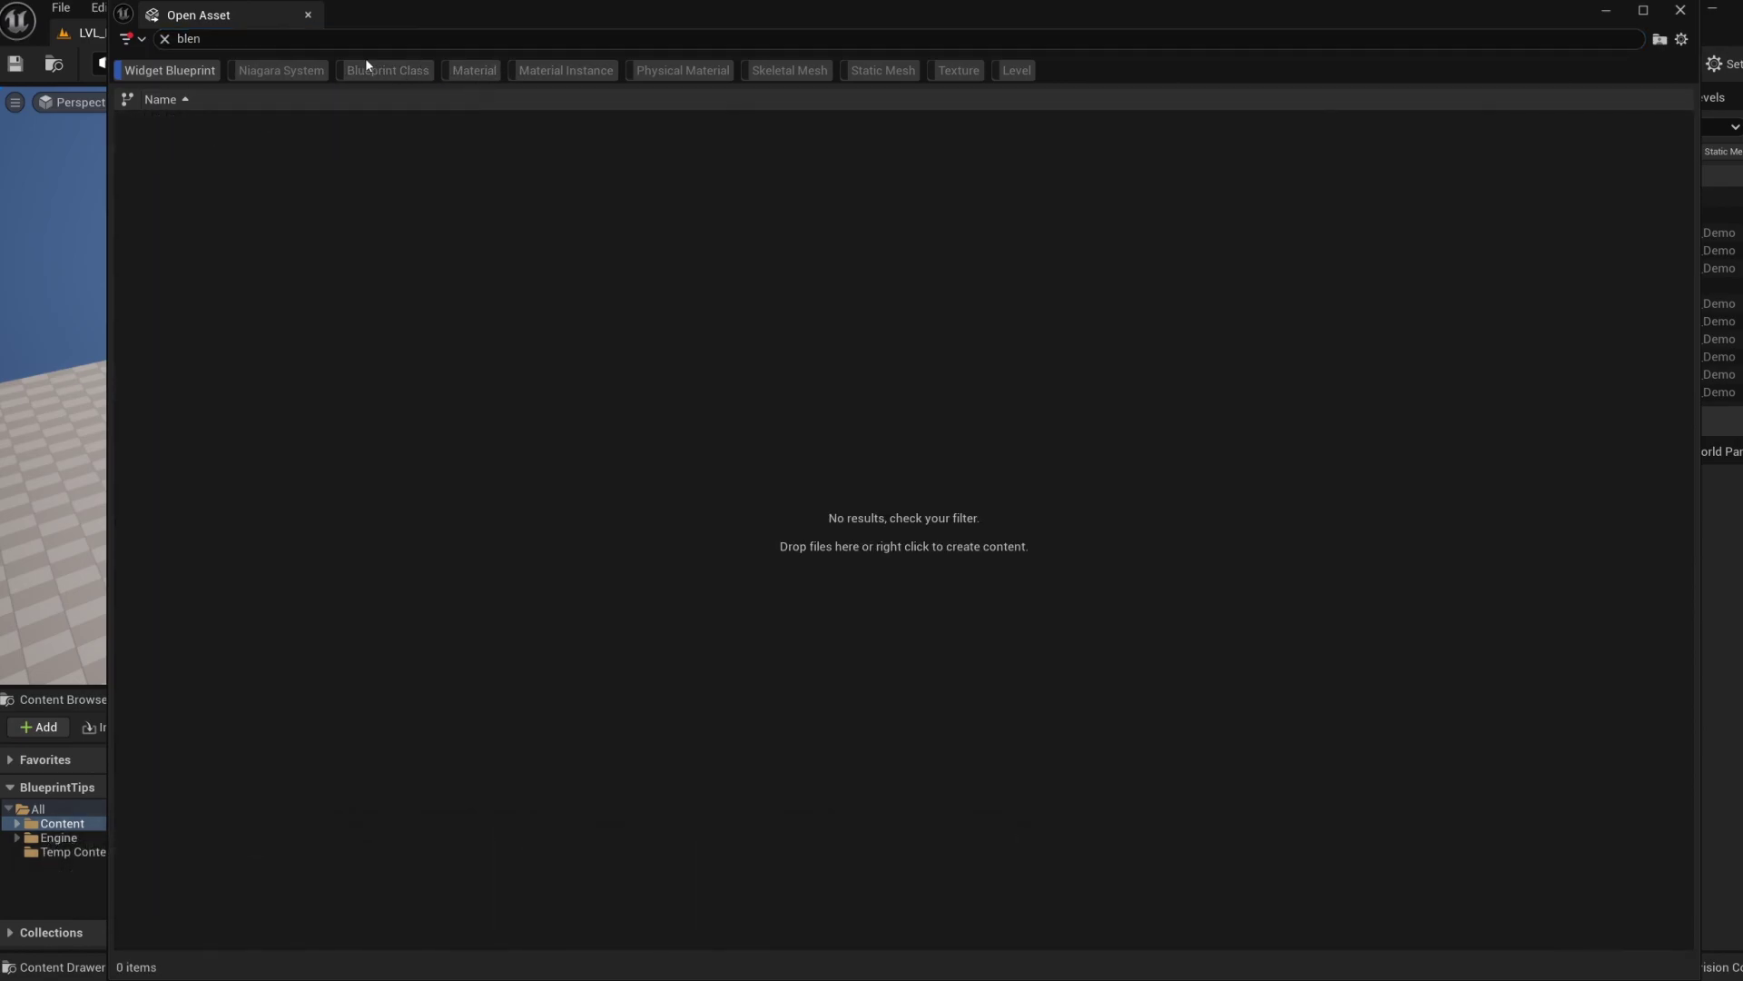
click(149, 73)
click(199, 39)
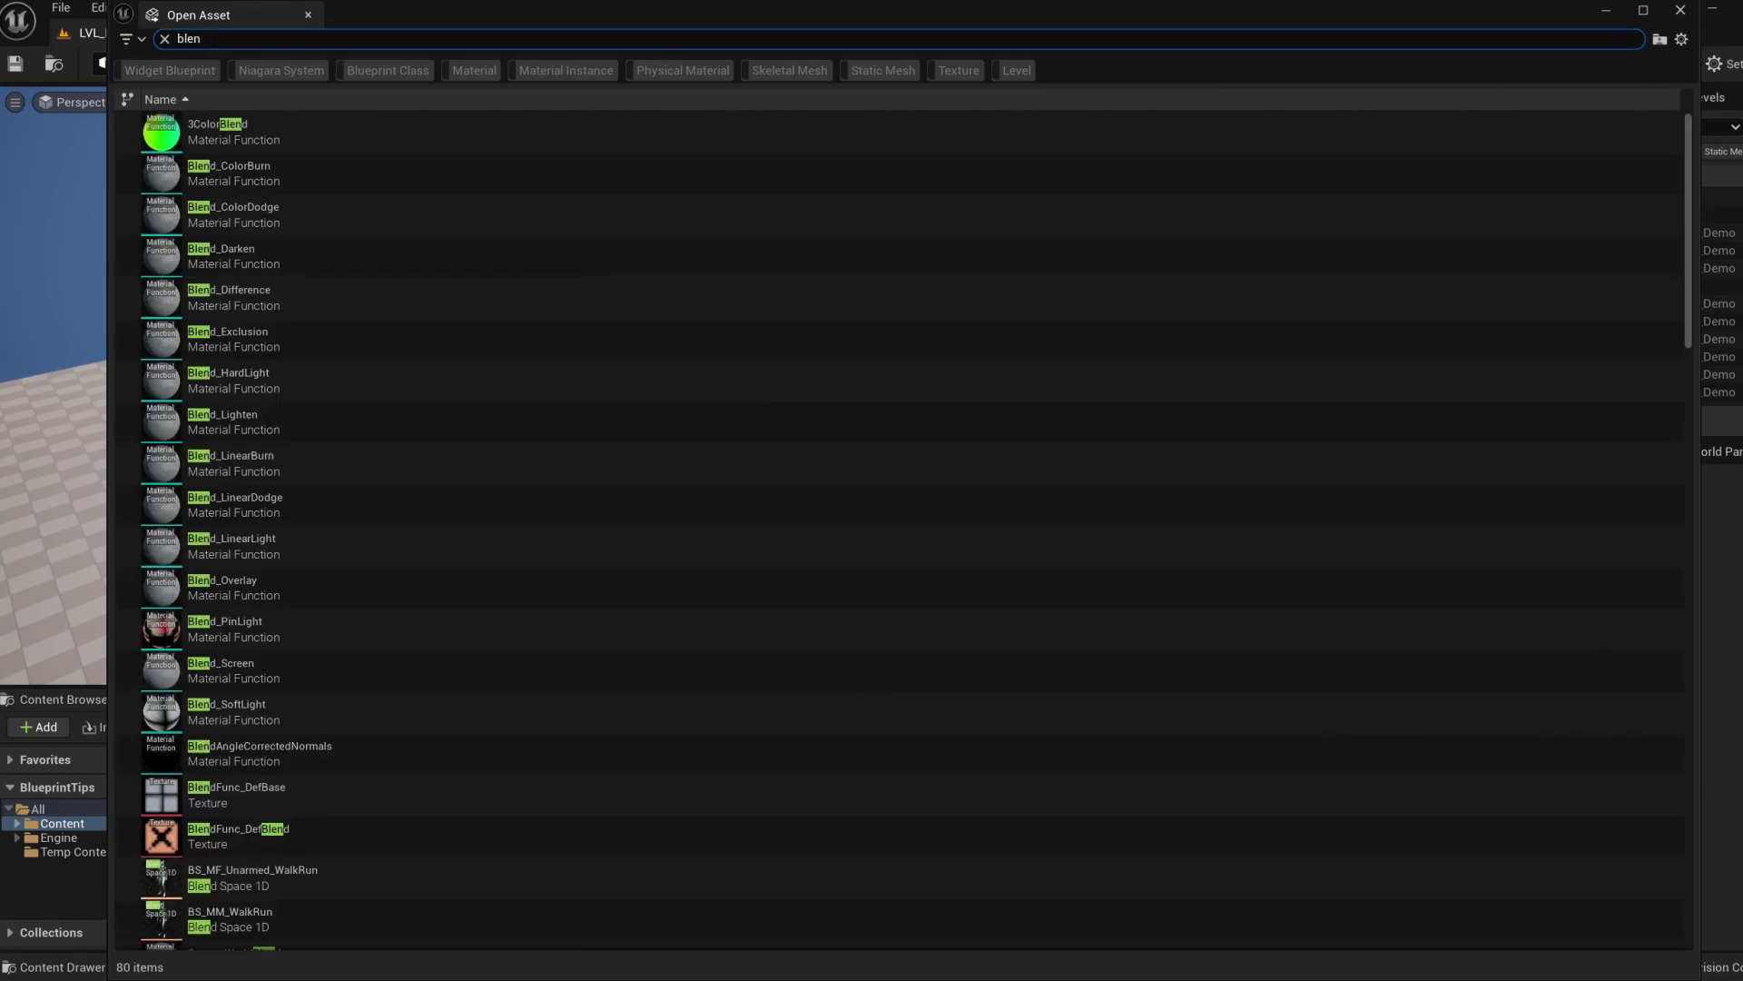
Search the project's assets for "mf ble" and clear the search text.
key(ctrl+a)
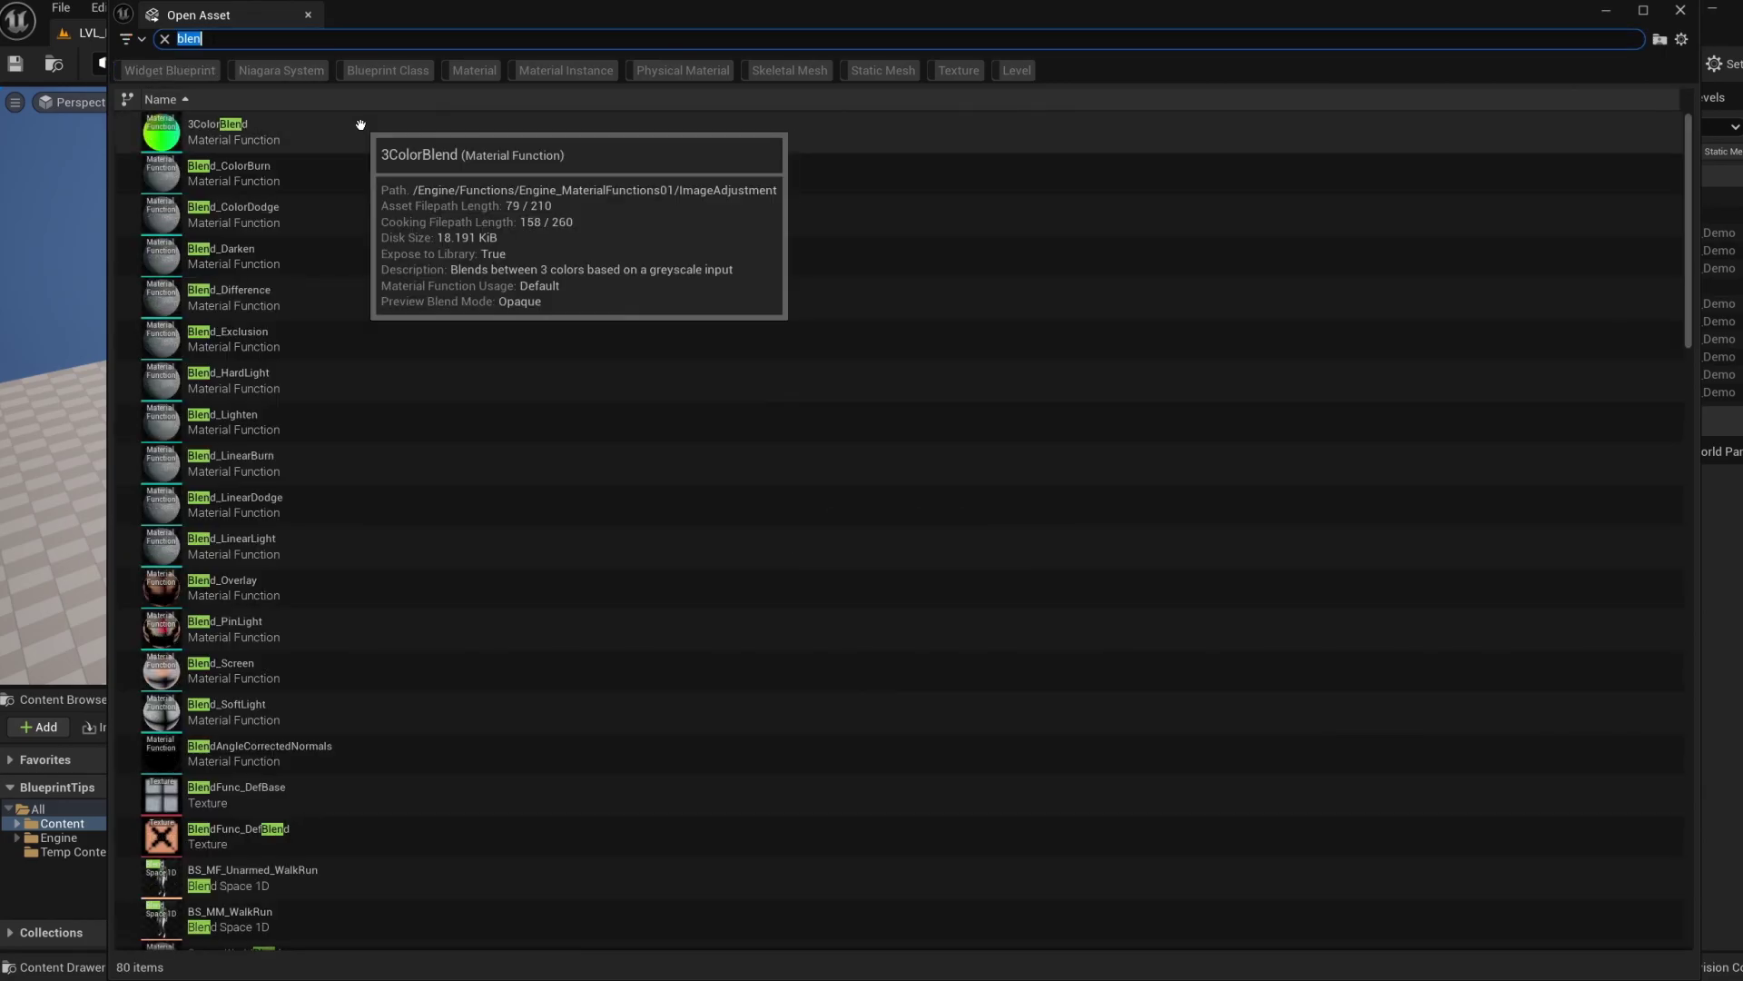
text(mf ble)
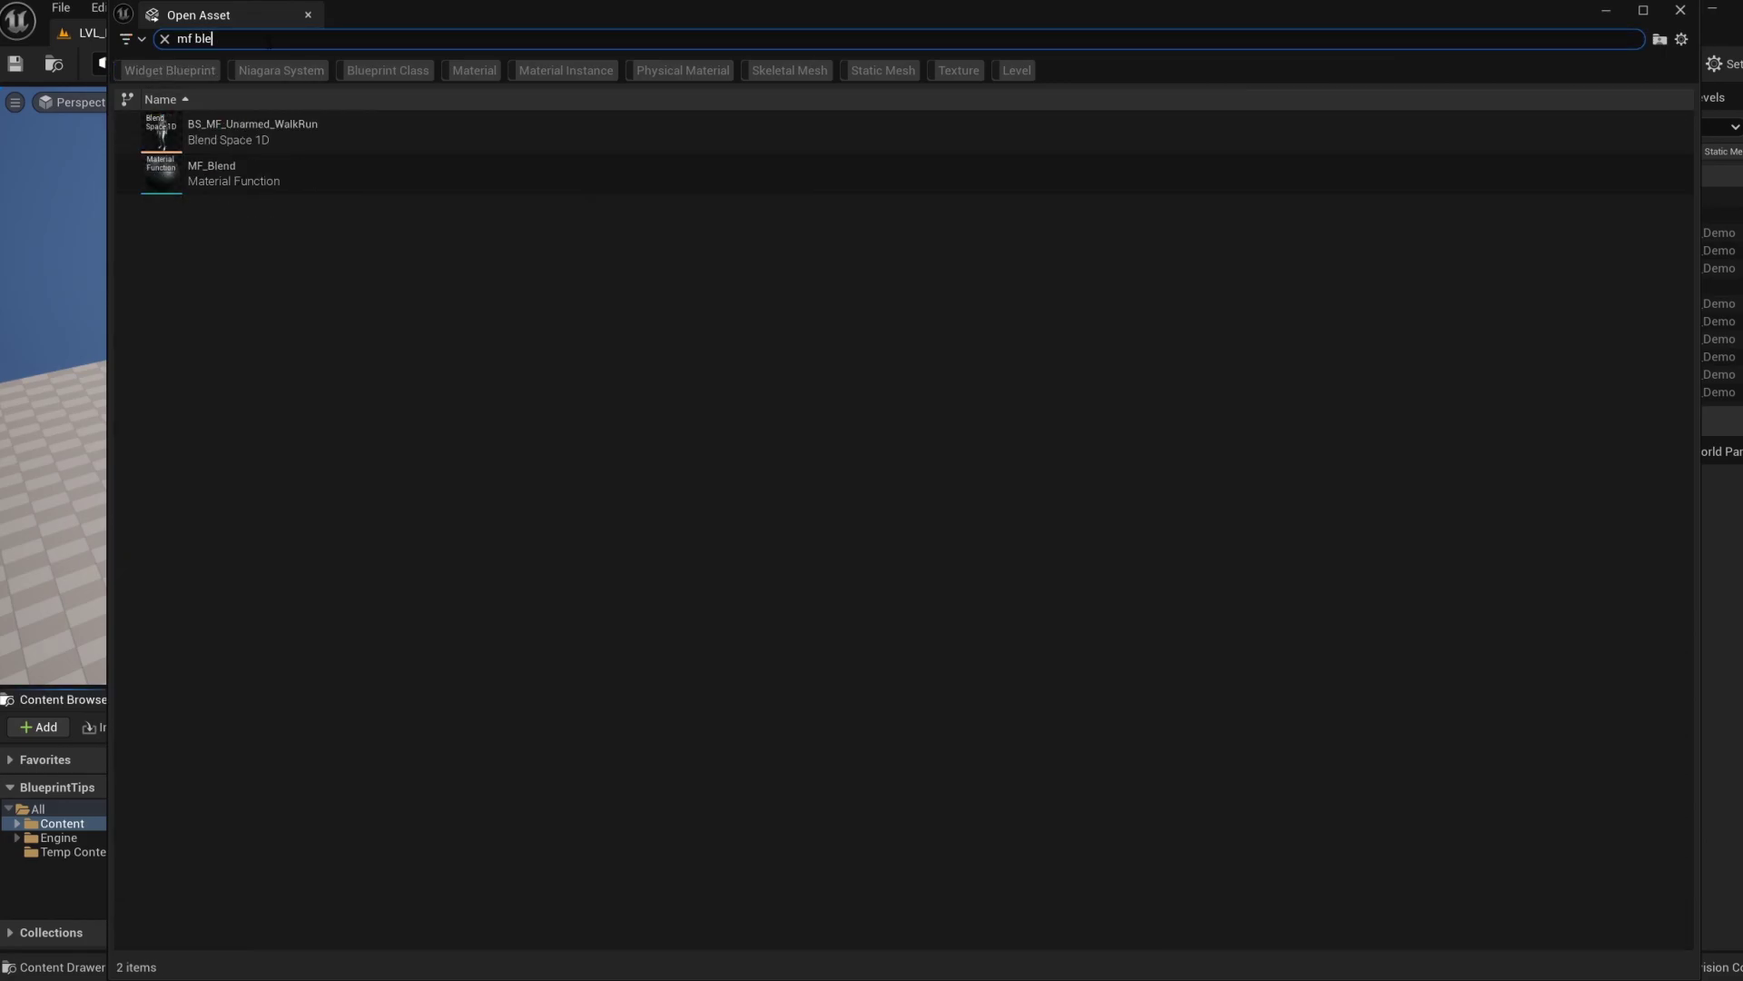
key(ctrl+a)
key(BackSpace)
Filter the asset list by Material, Material Instance, Skeletal Mesh and Static Mesh in turn.
click(460, 72)
click(565, 71)
click(812, 72)
click(877, 70)
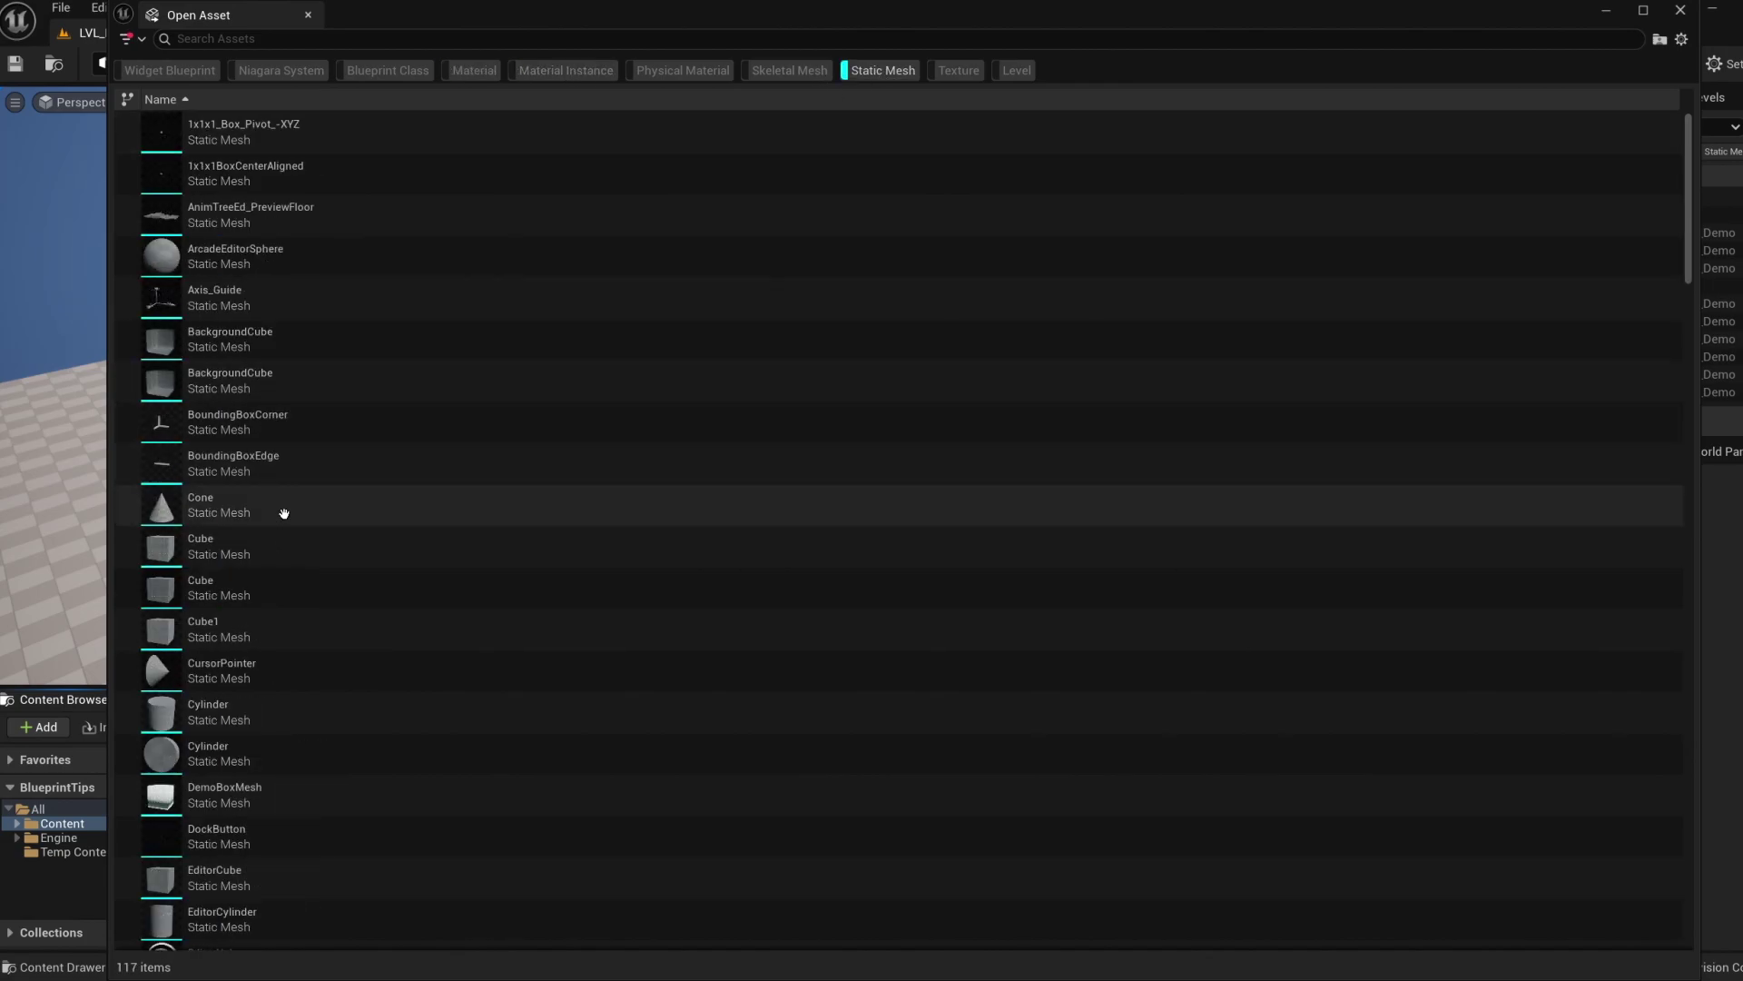
Turn off the Static Mesh filter, look through the available asset type filters and leave the project-wide asset search.
click(882, 72)
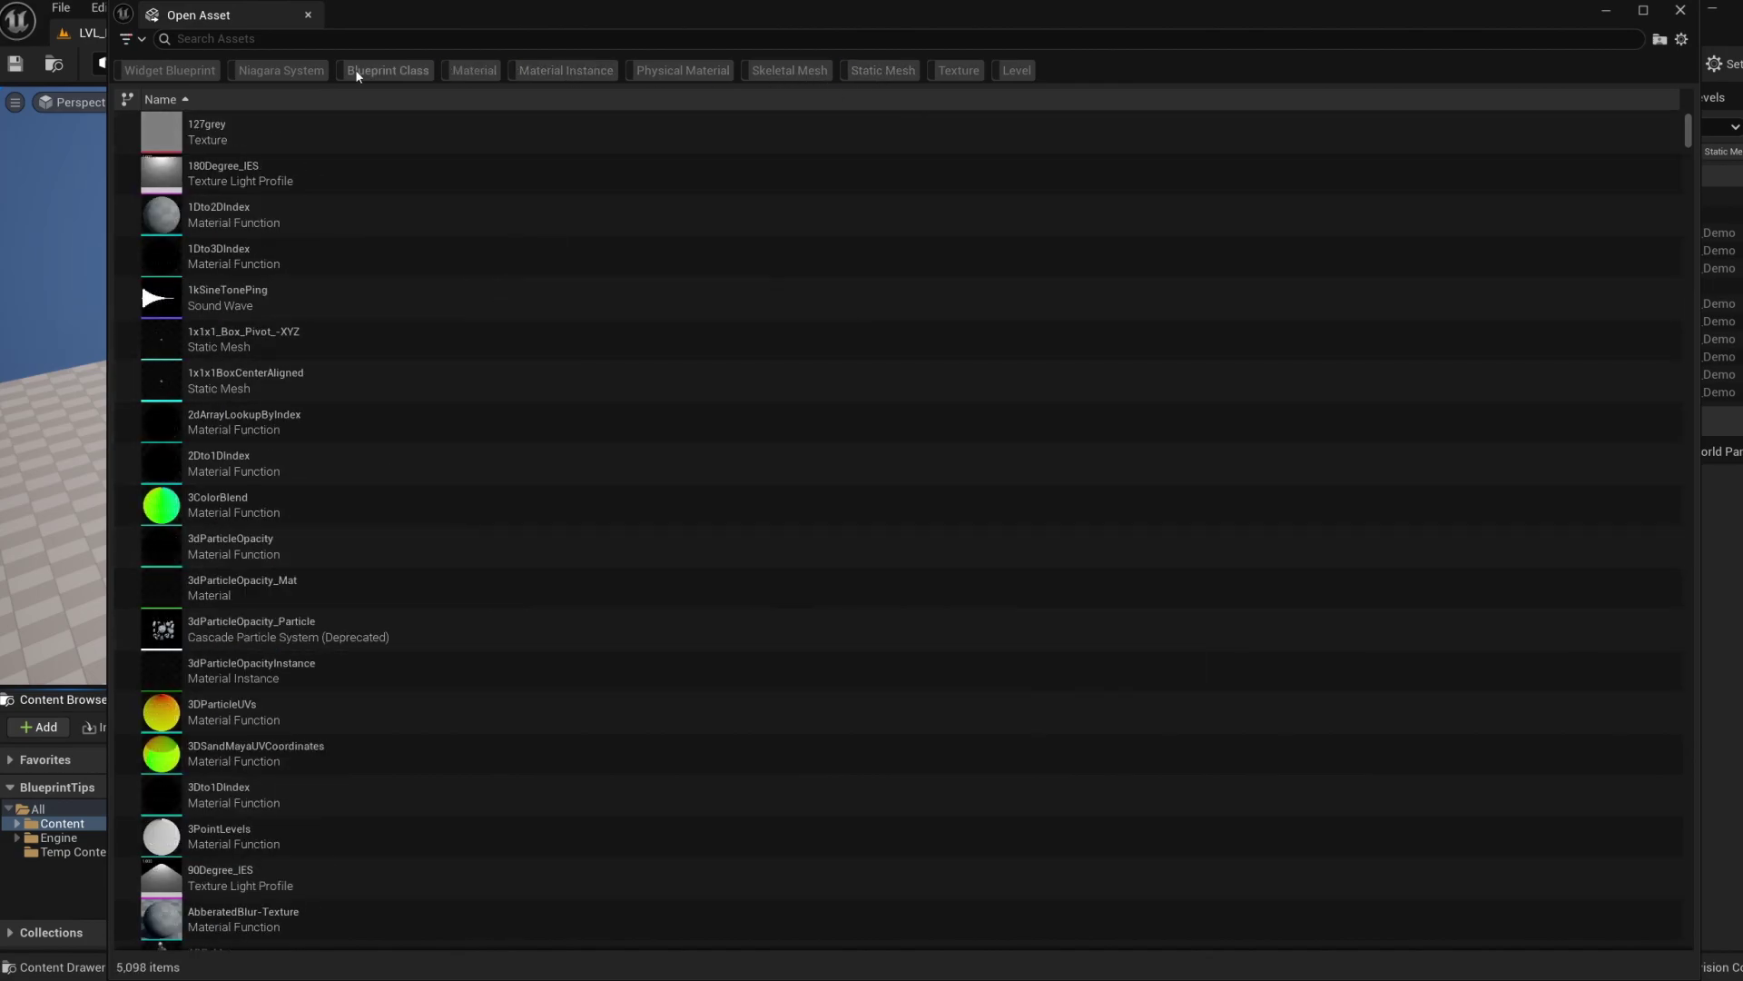
click(141, 41)
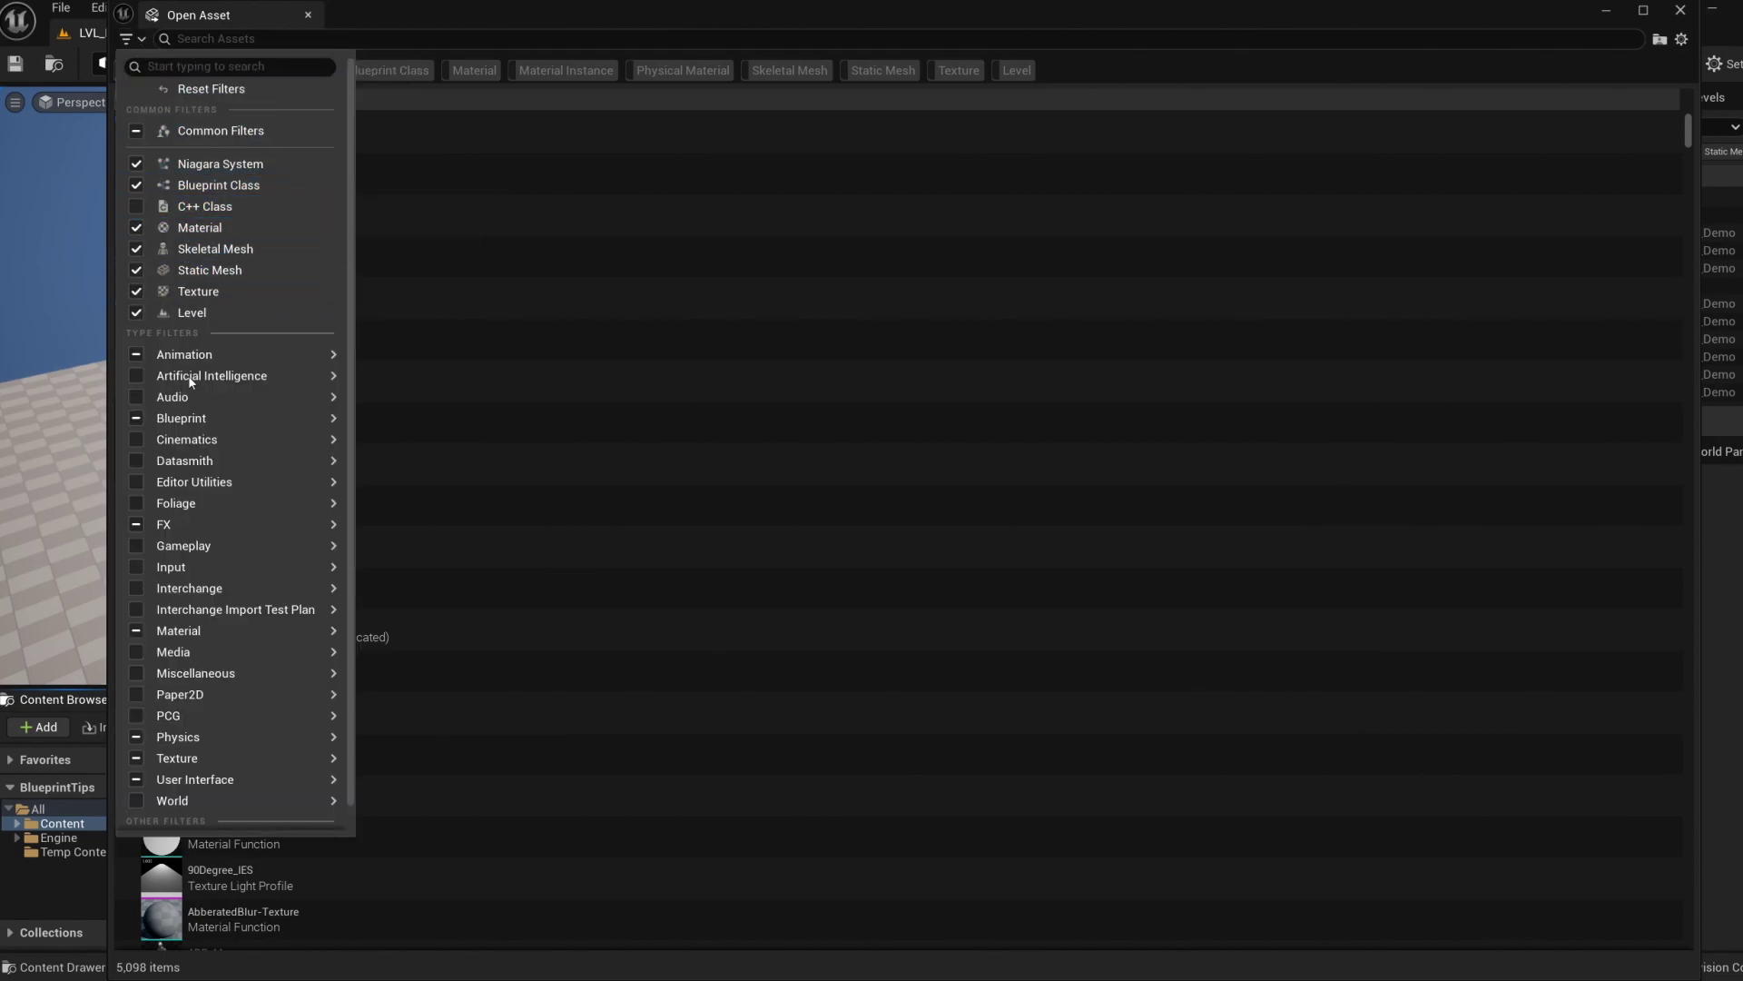
mouse_move(198, 403)
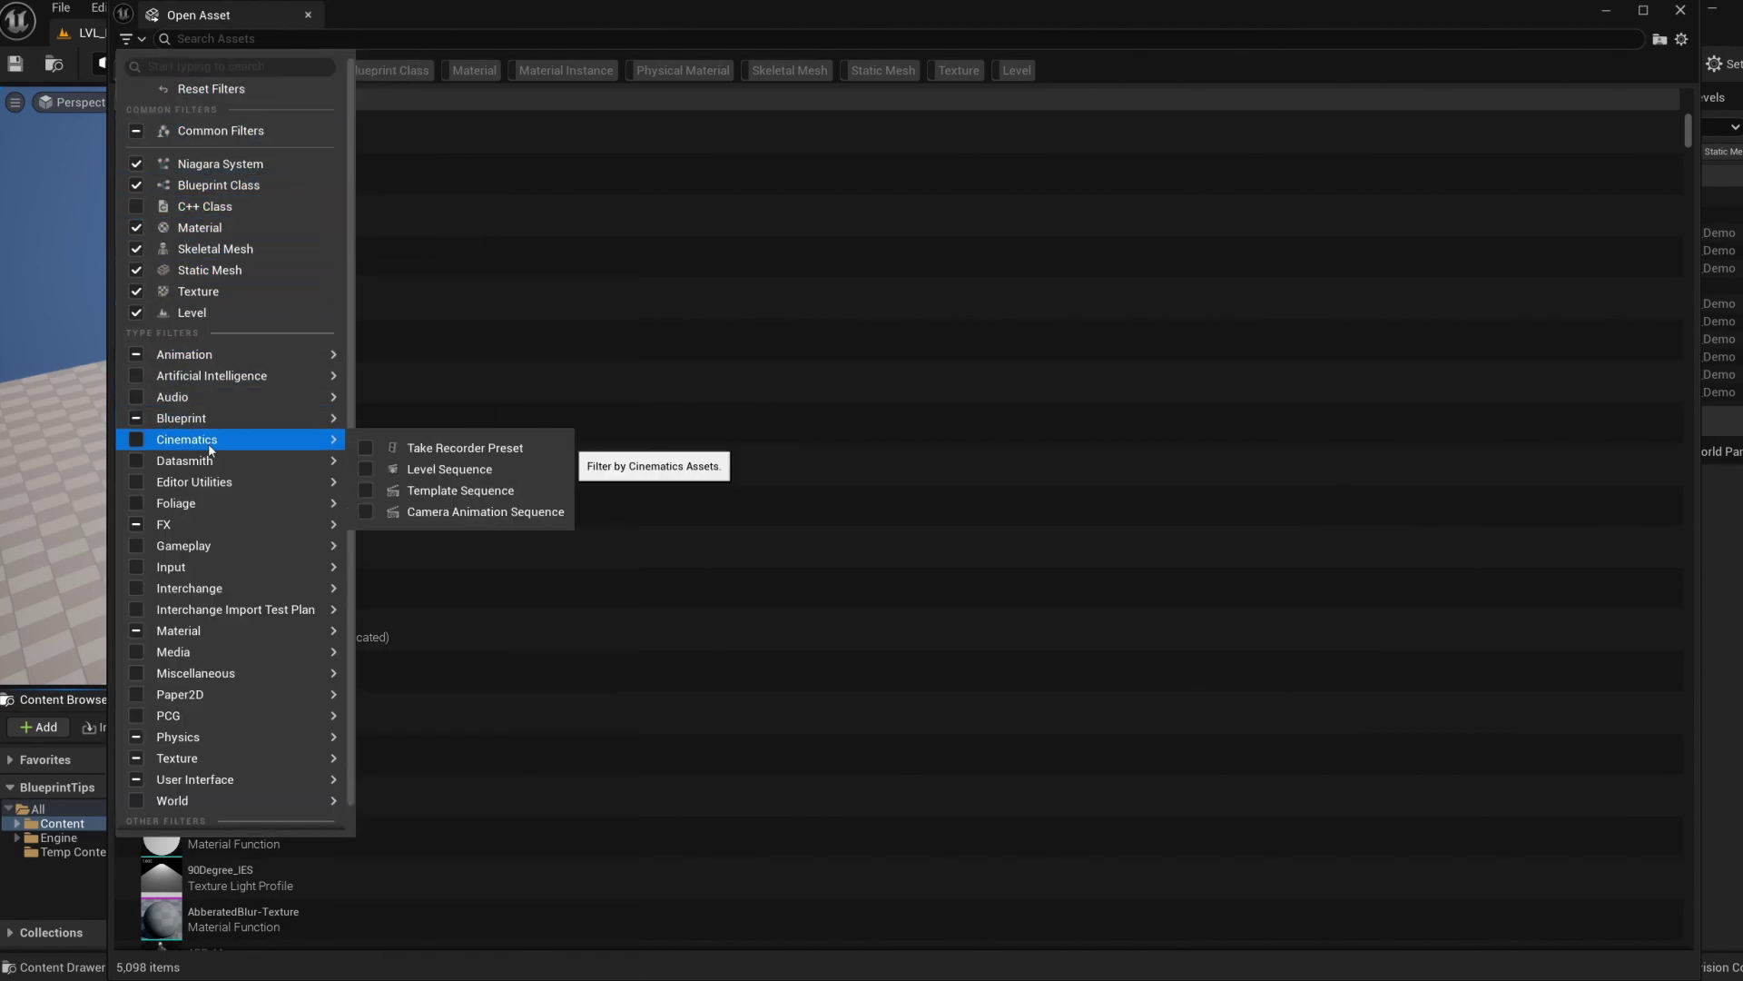
mouse_move(209, 482)
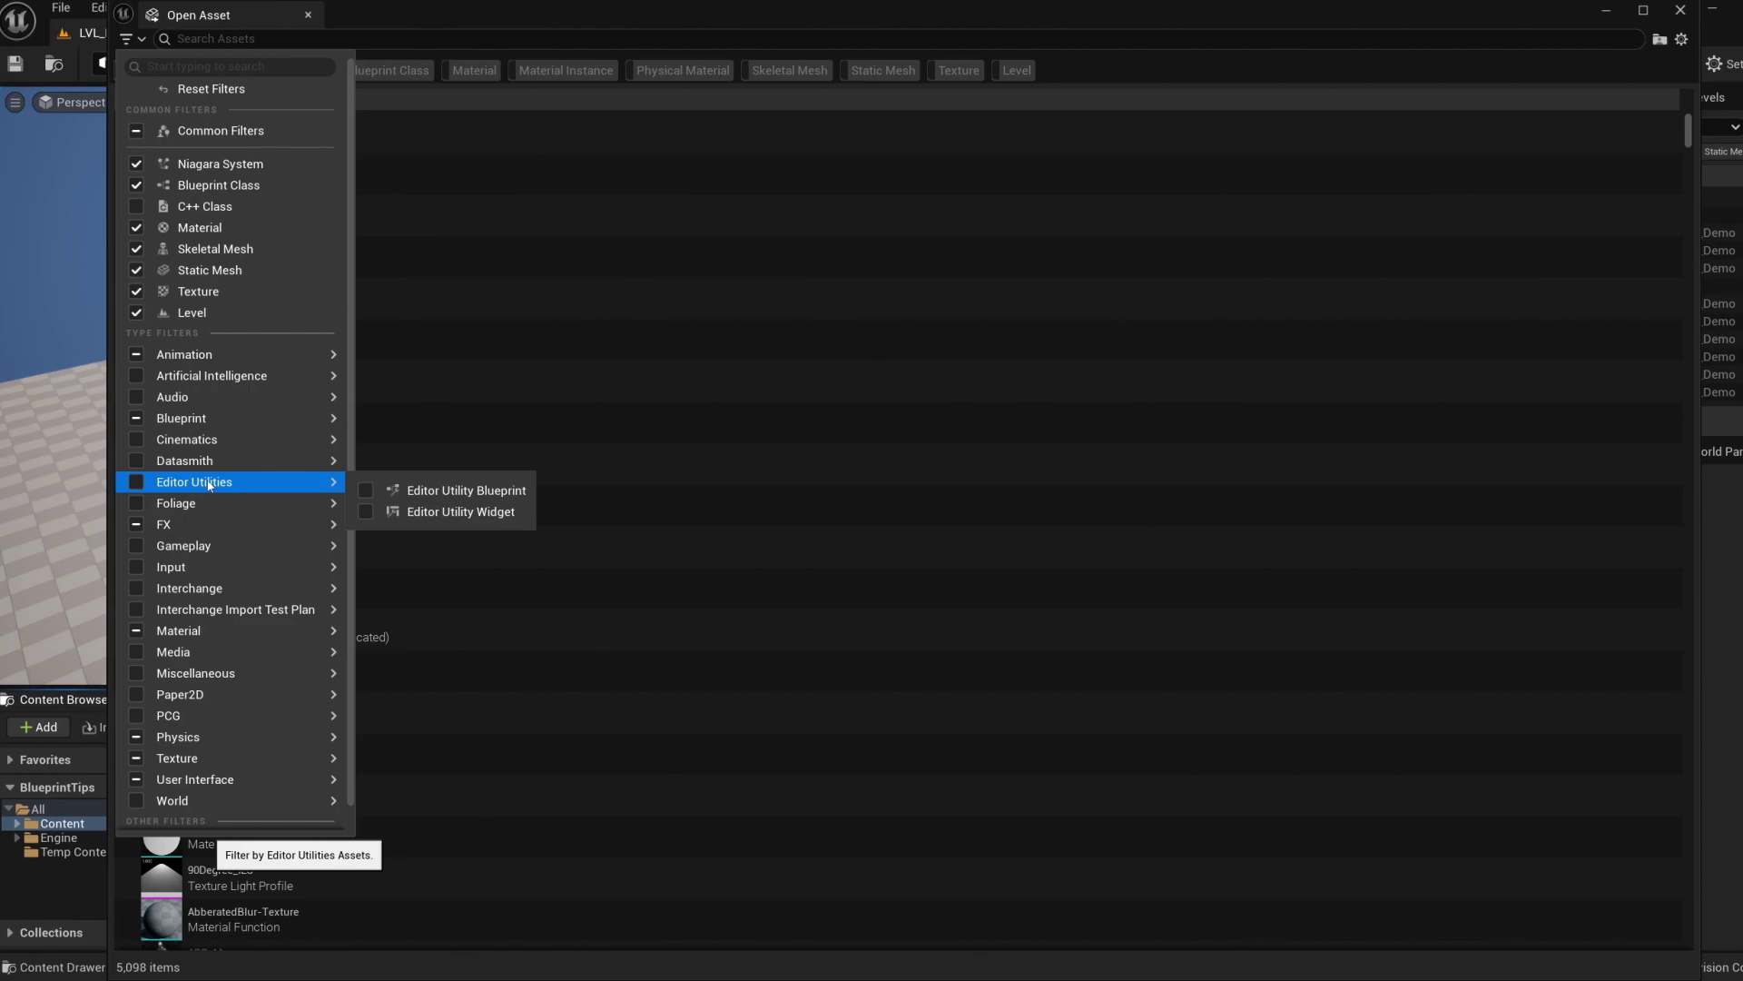
click(466, 187)
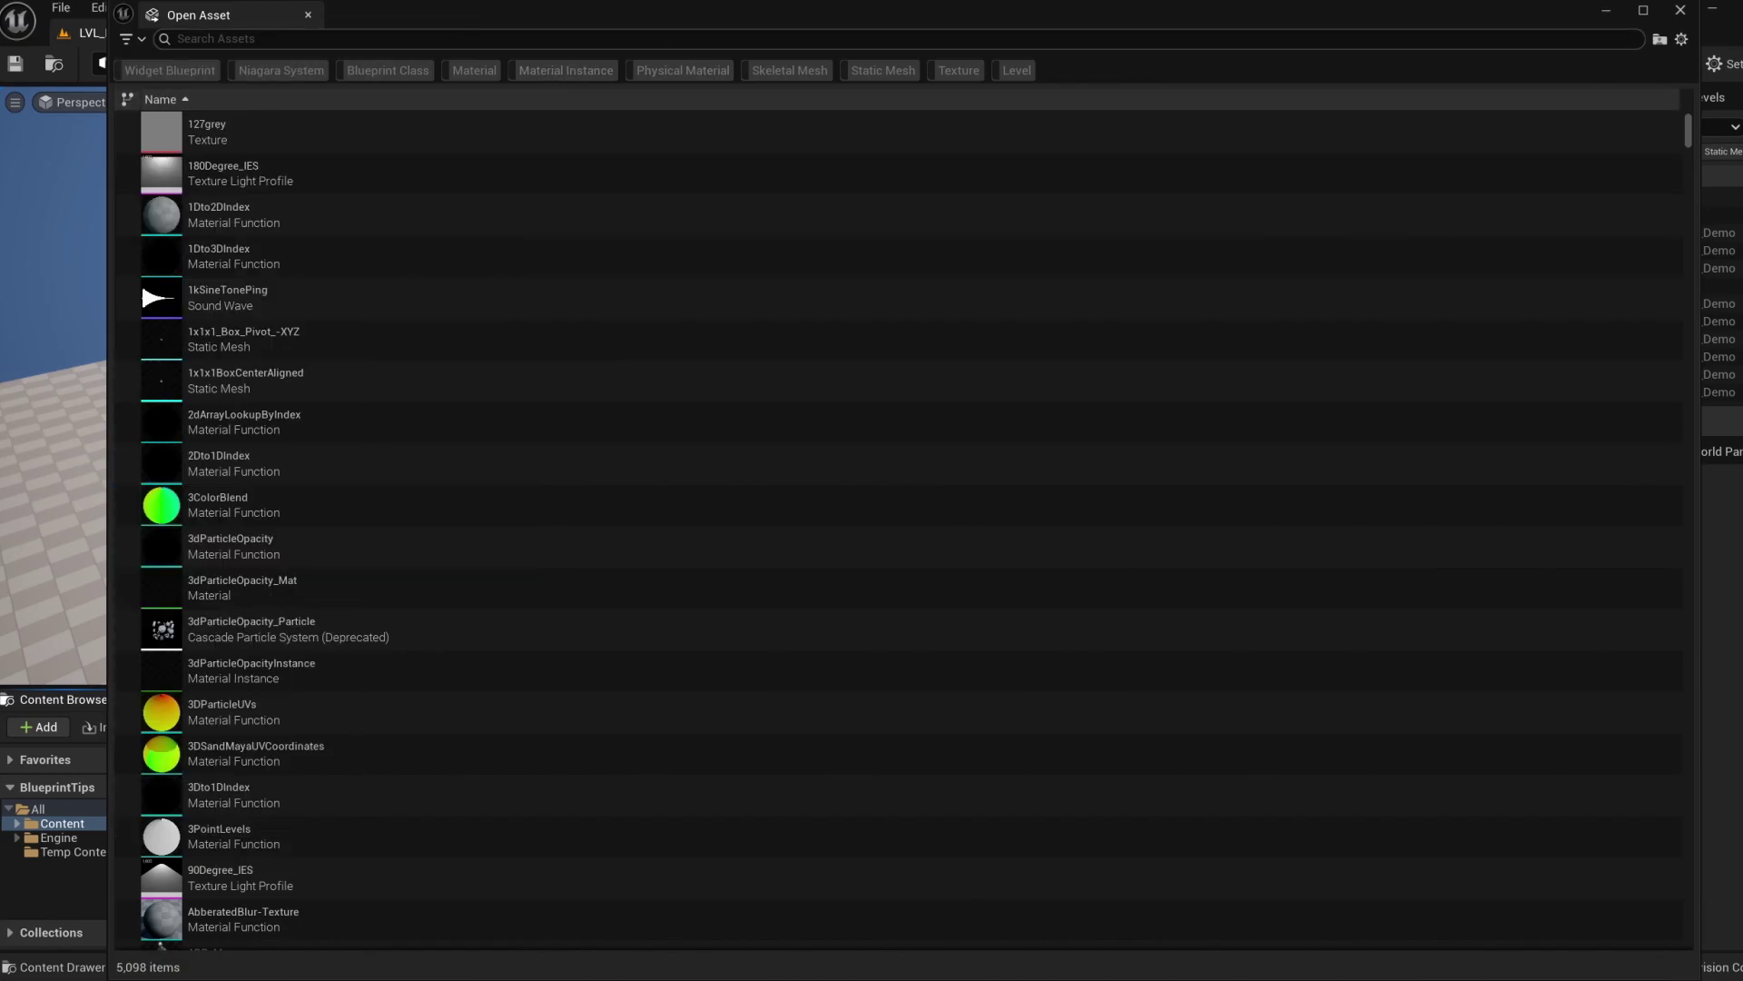
click(1681, 10)
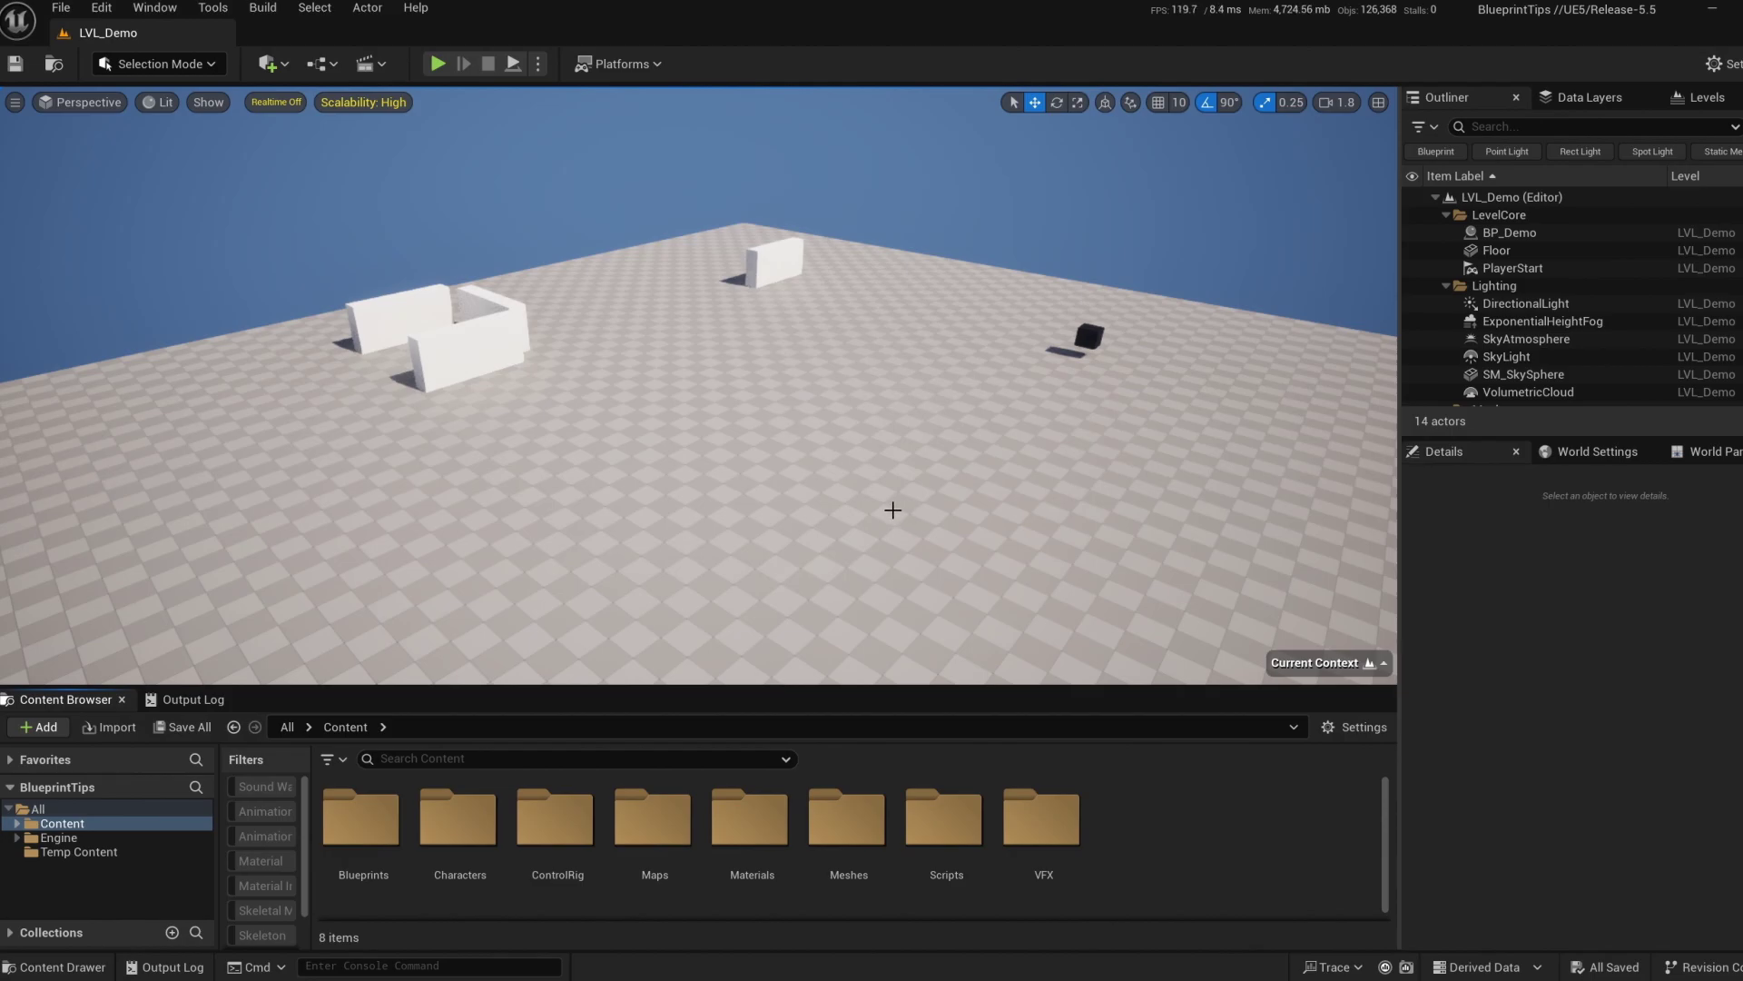
Search the Content folder for "mf ble" and clear the search text.
text(mf ble)
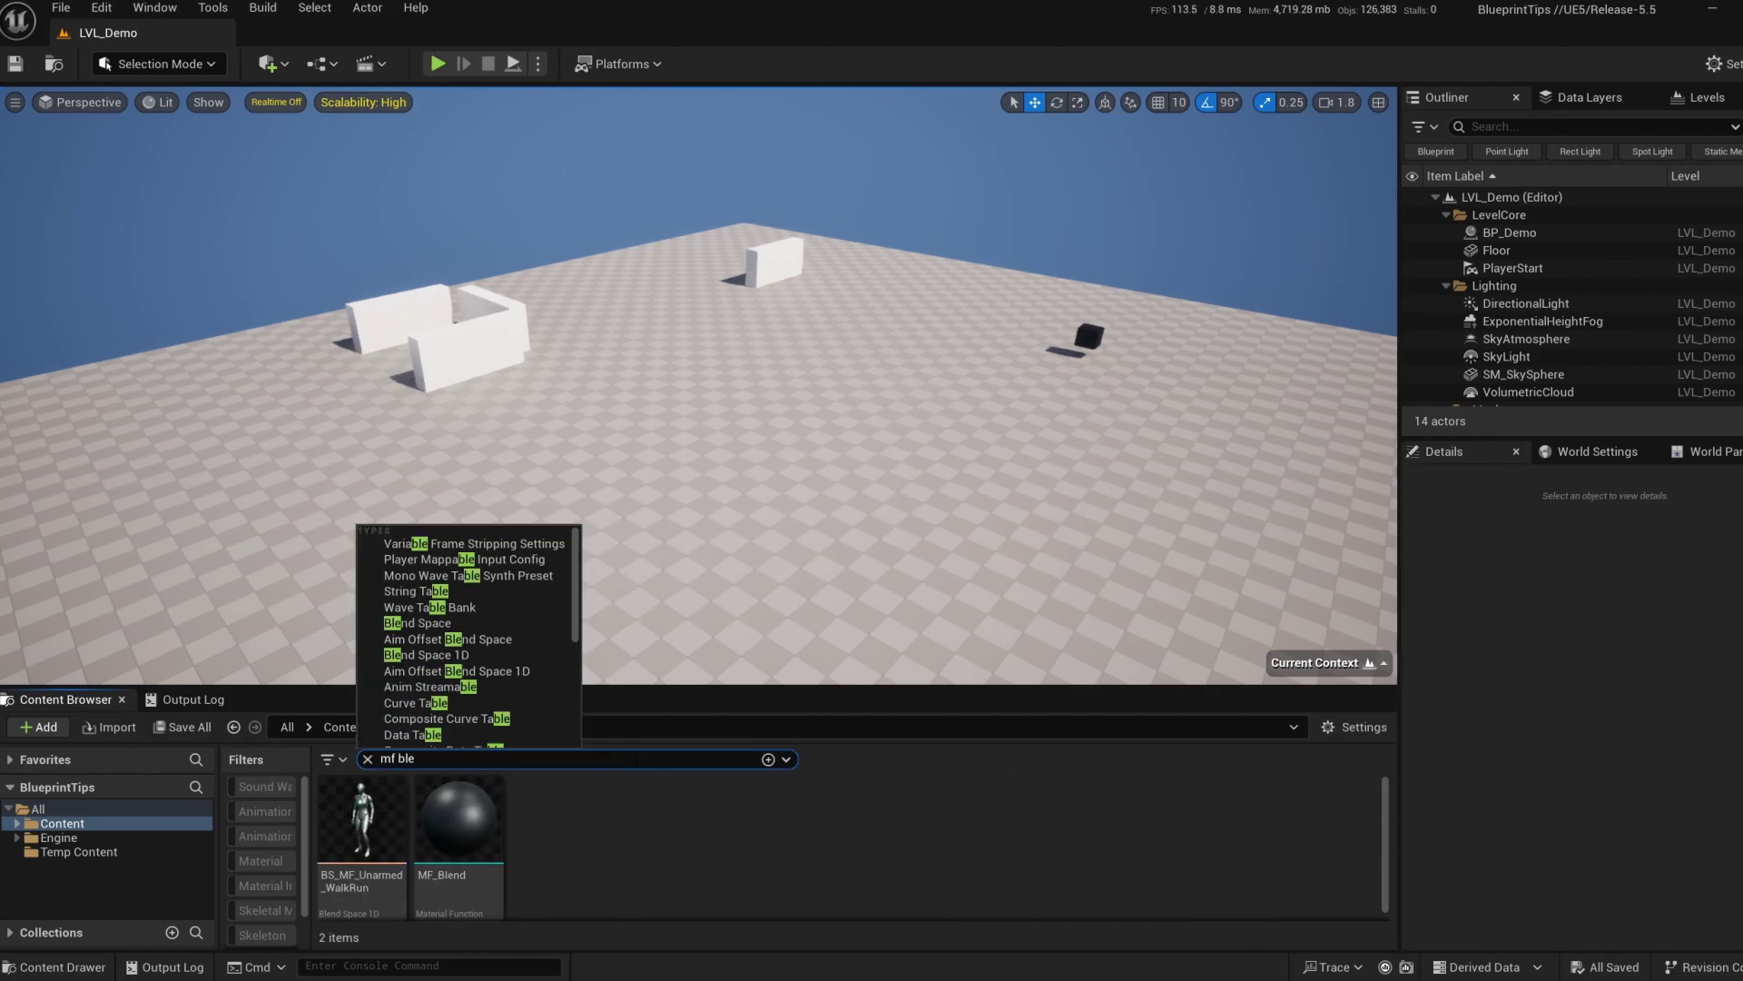
click(681, 832)
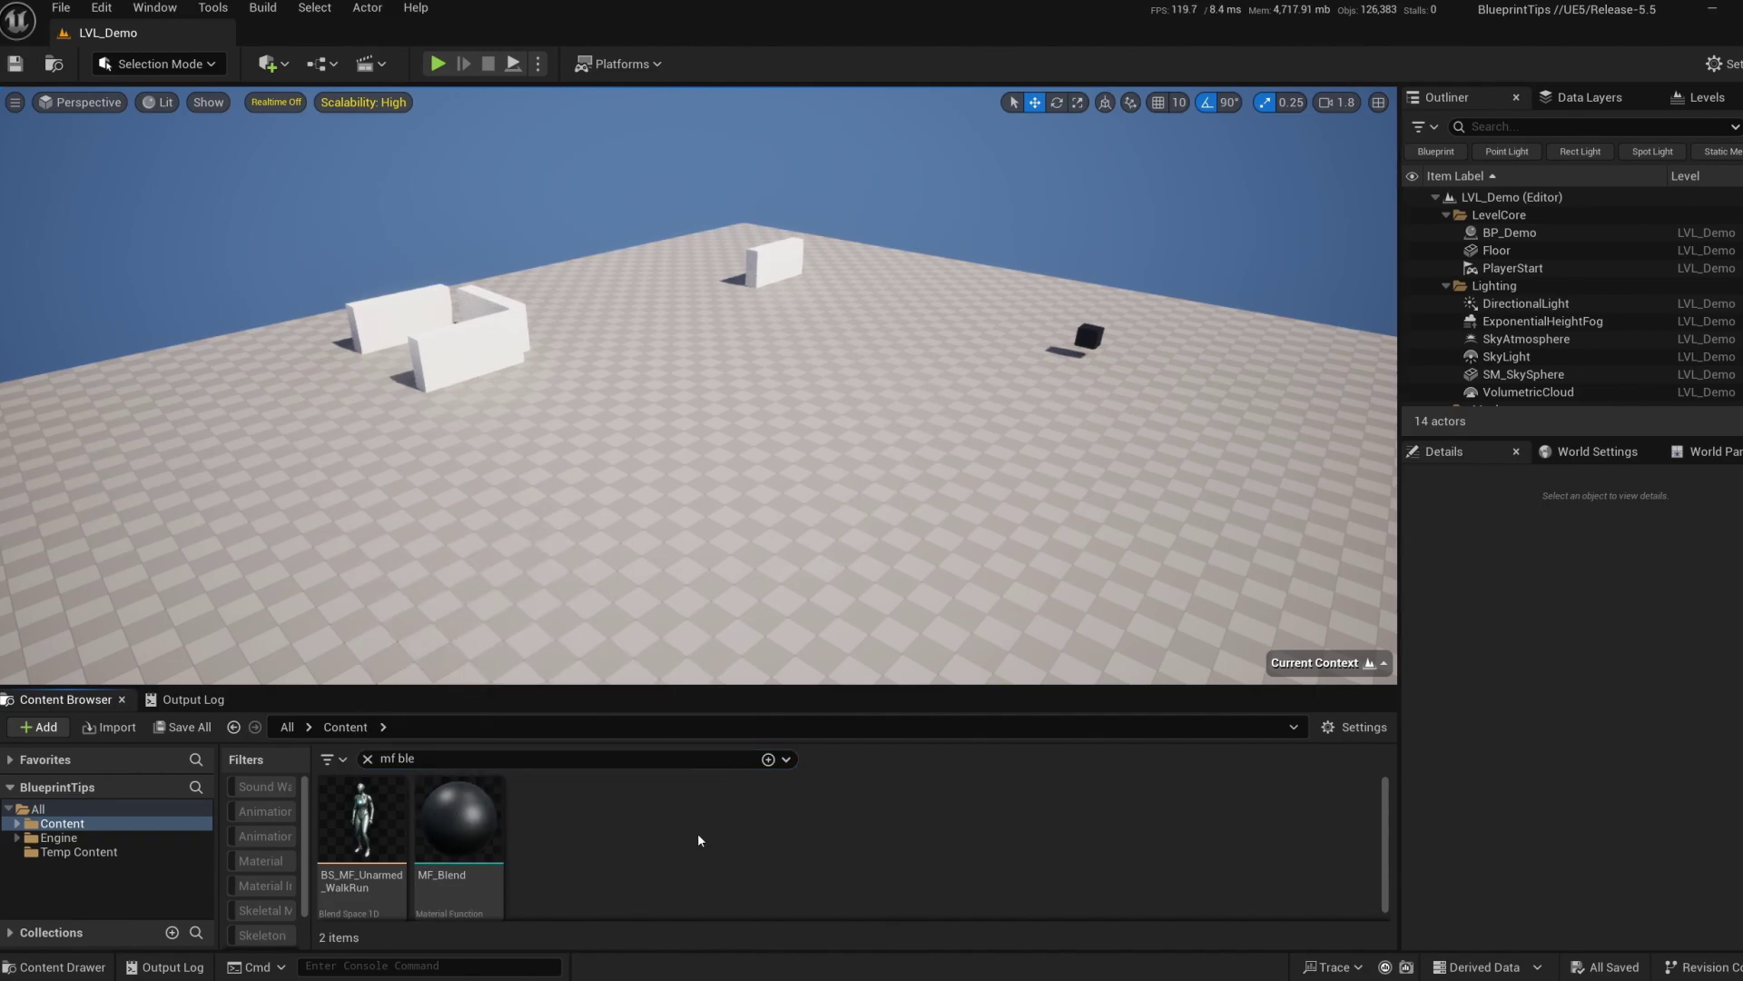
click(367, 758)
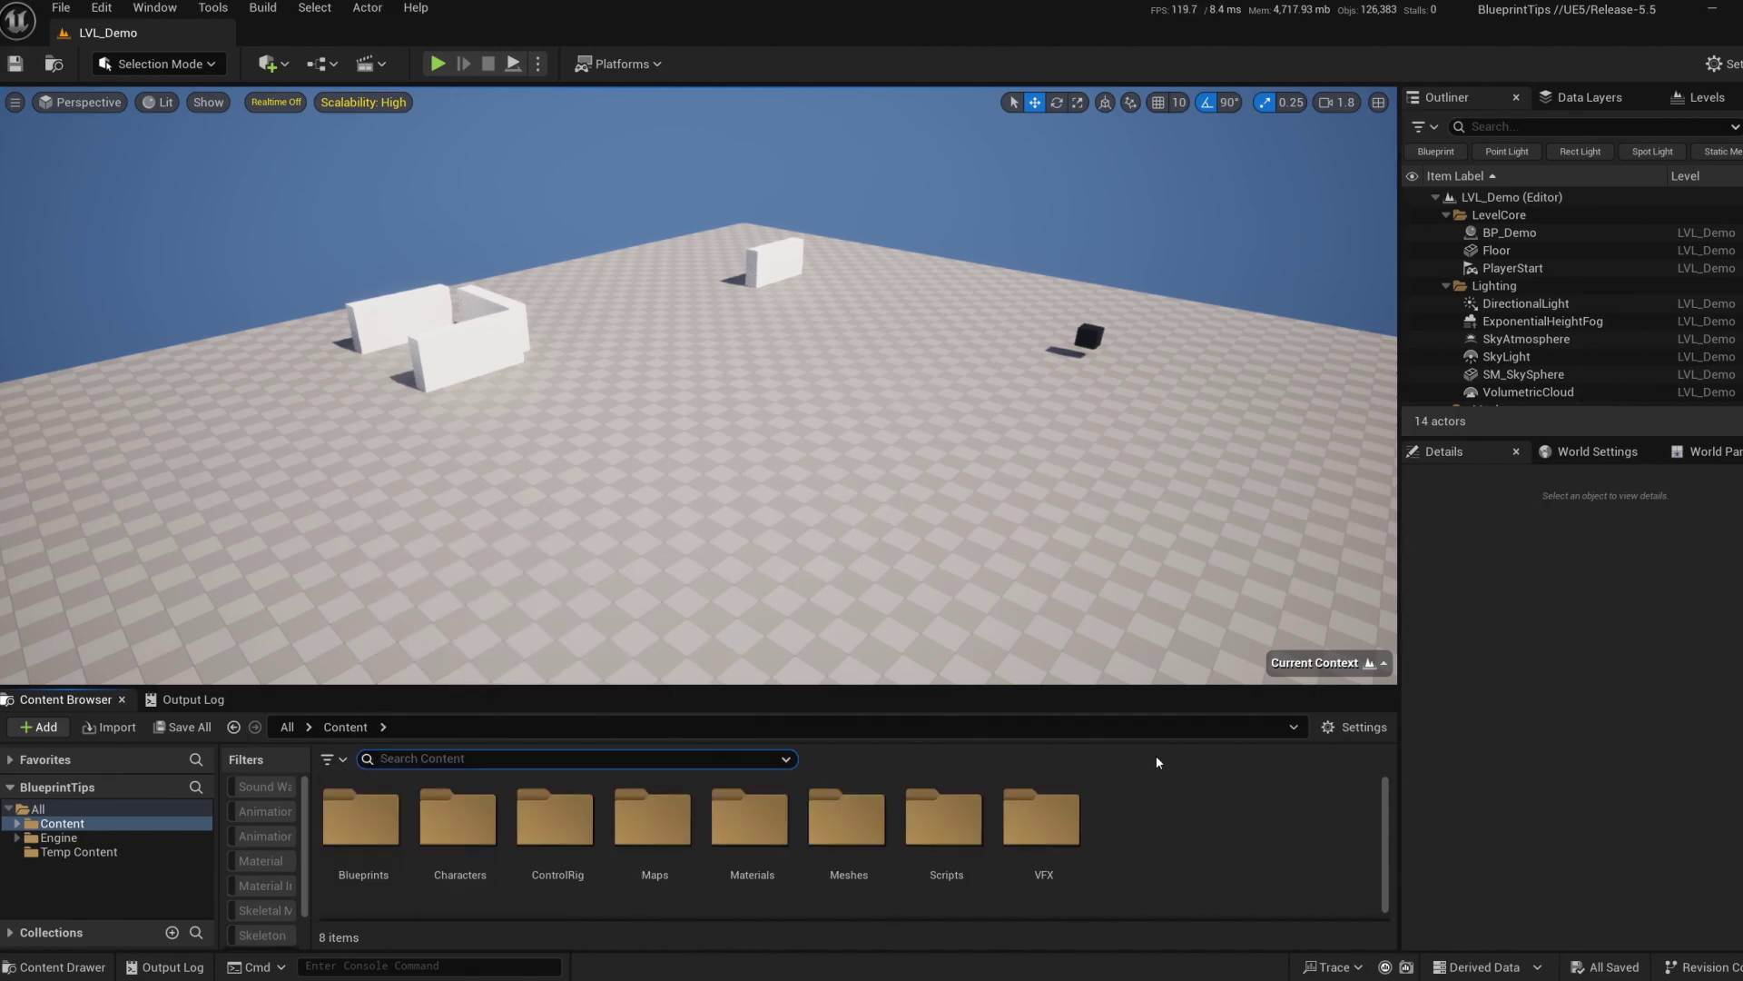
Search the list of creatable asset types for "data as" and for "tabl".
right_click(1176, 813)
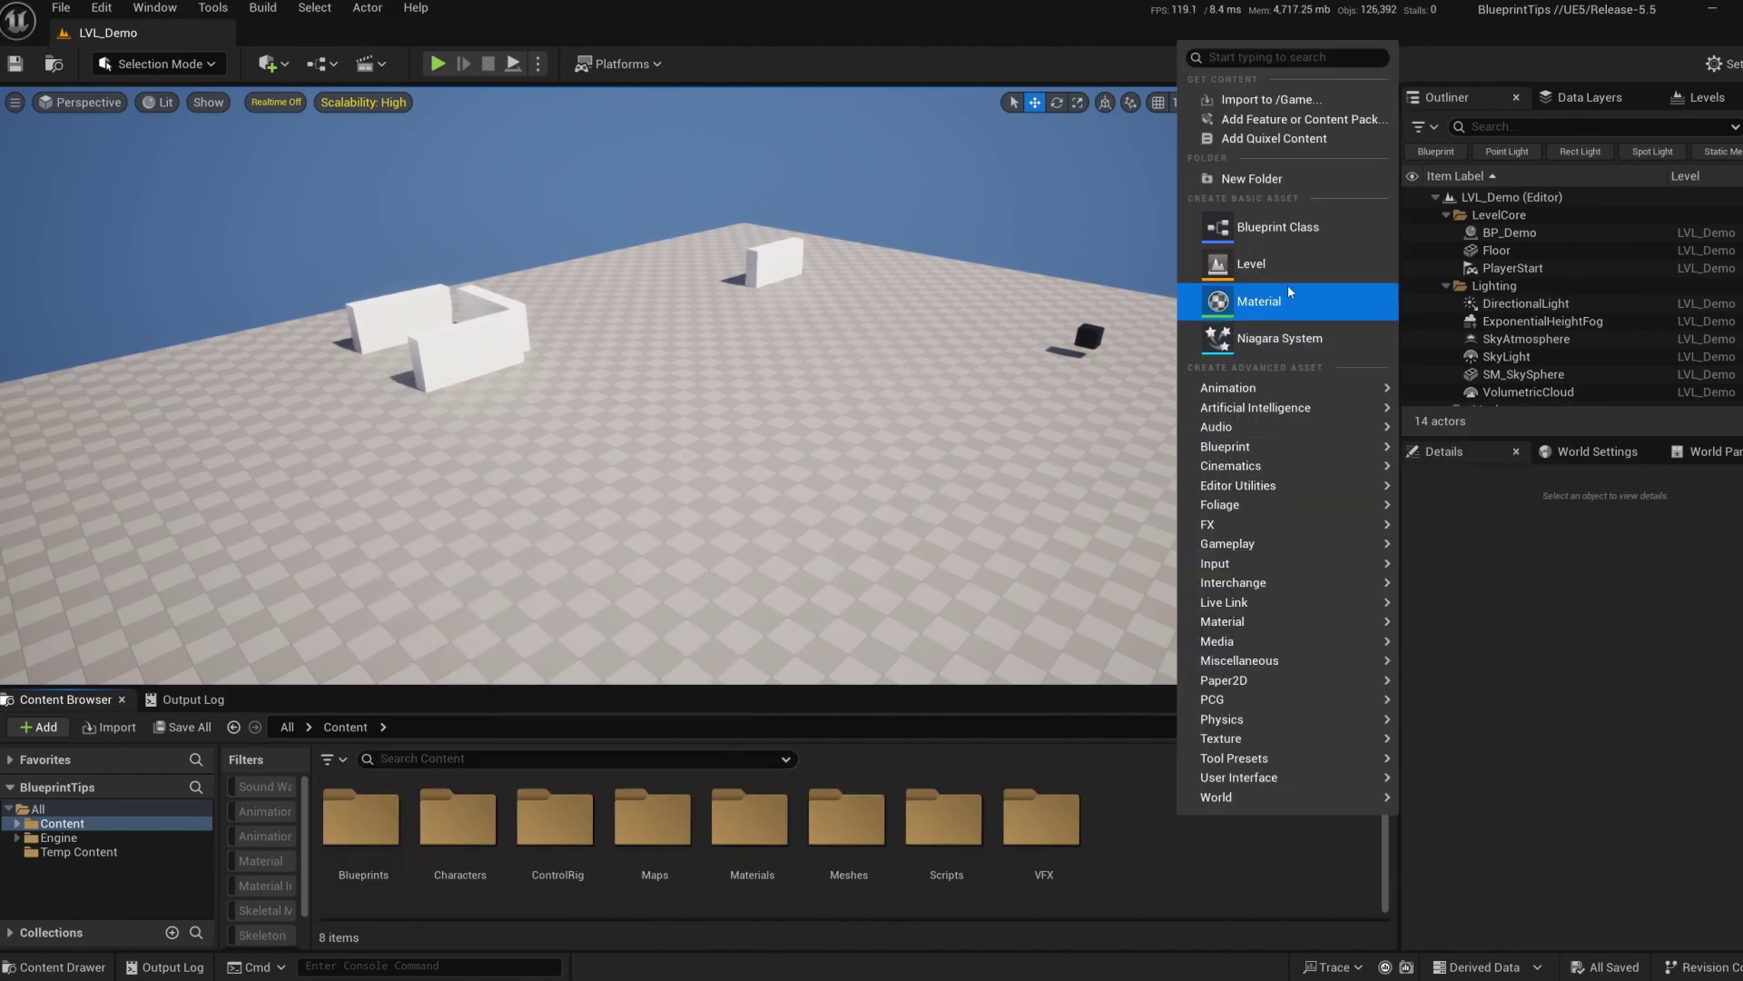
text(data as)
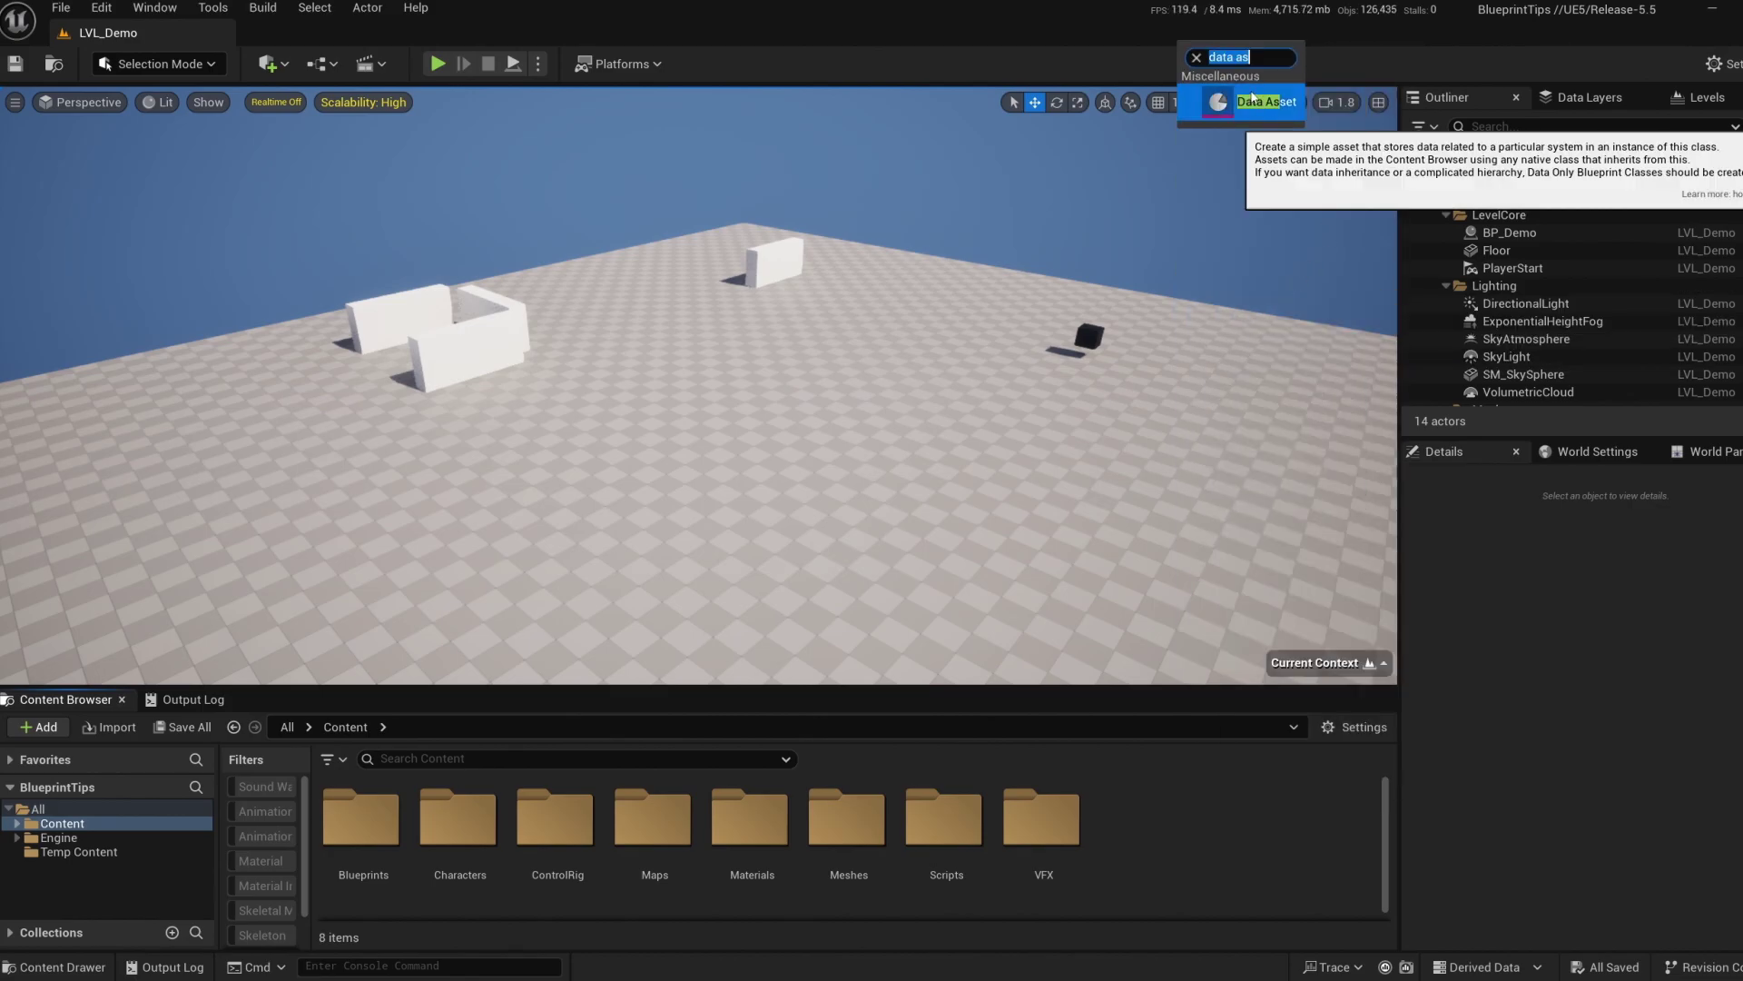
text(tabl)
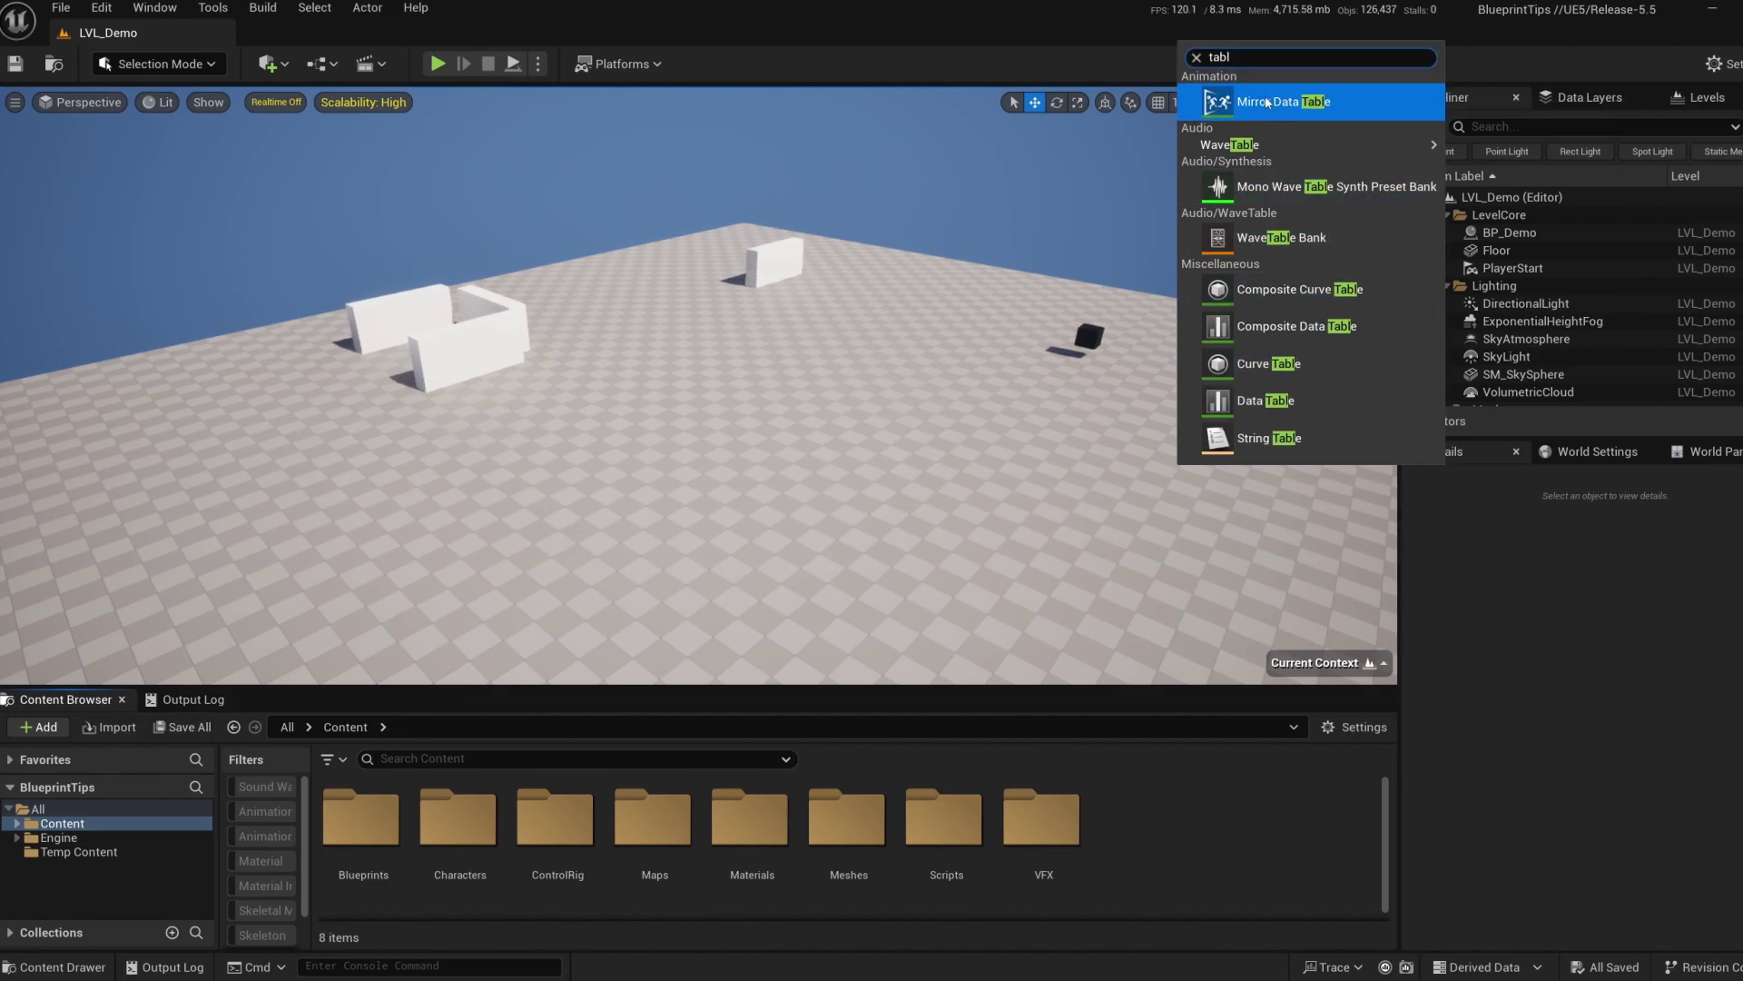
click(1274, 65)
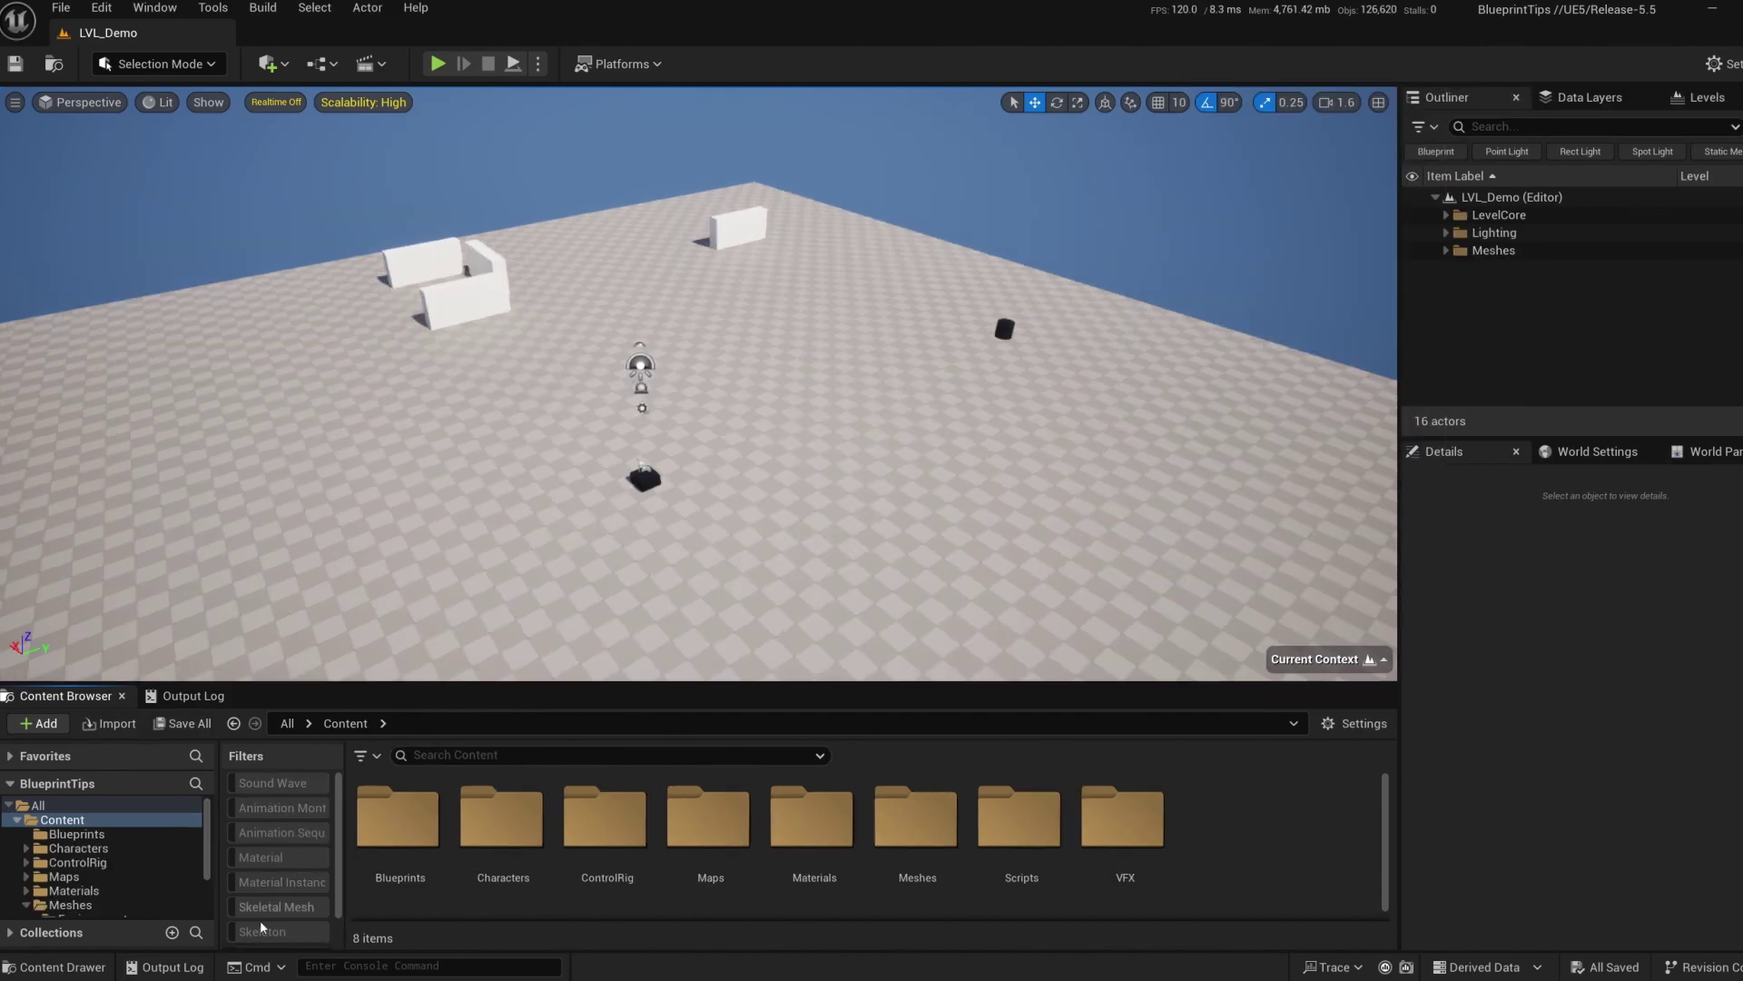
Compare the Content Browser's filter options with those of the project-wide asset search.
click(361, 756)
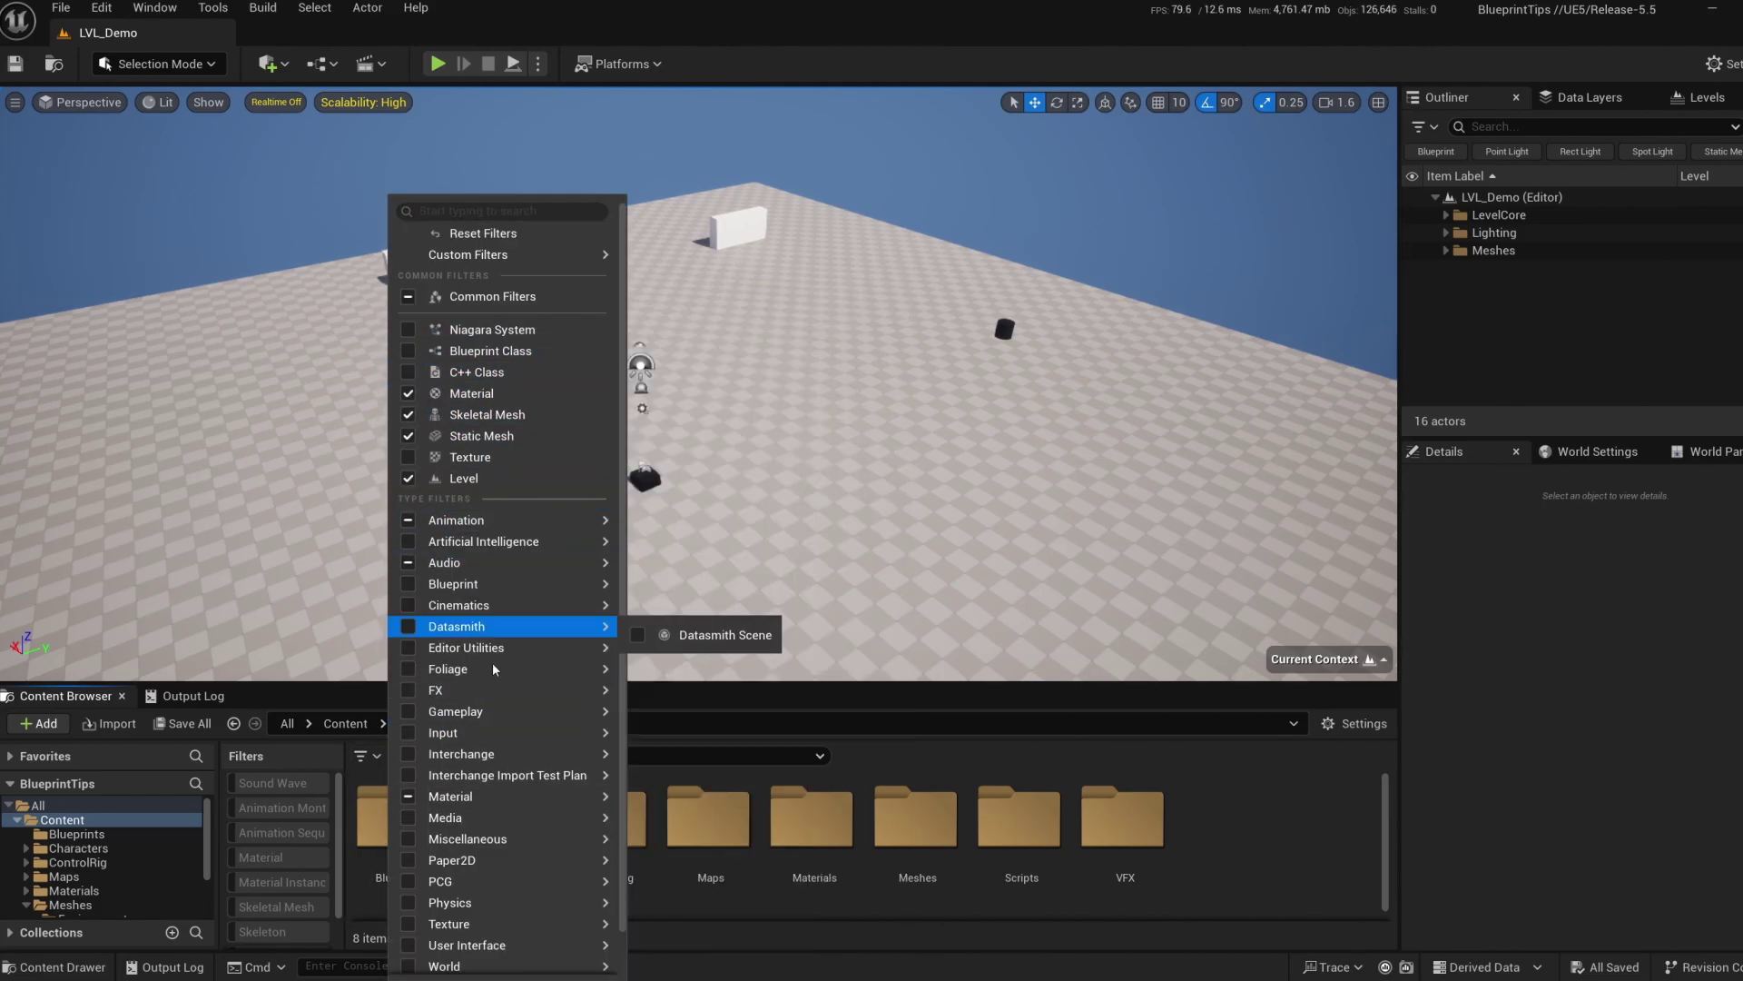
click(950, 390)
key(ctrl+p)
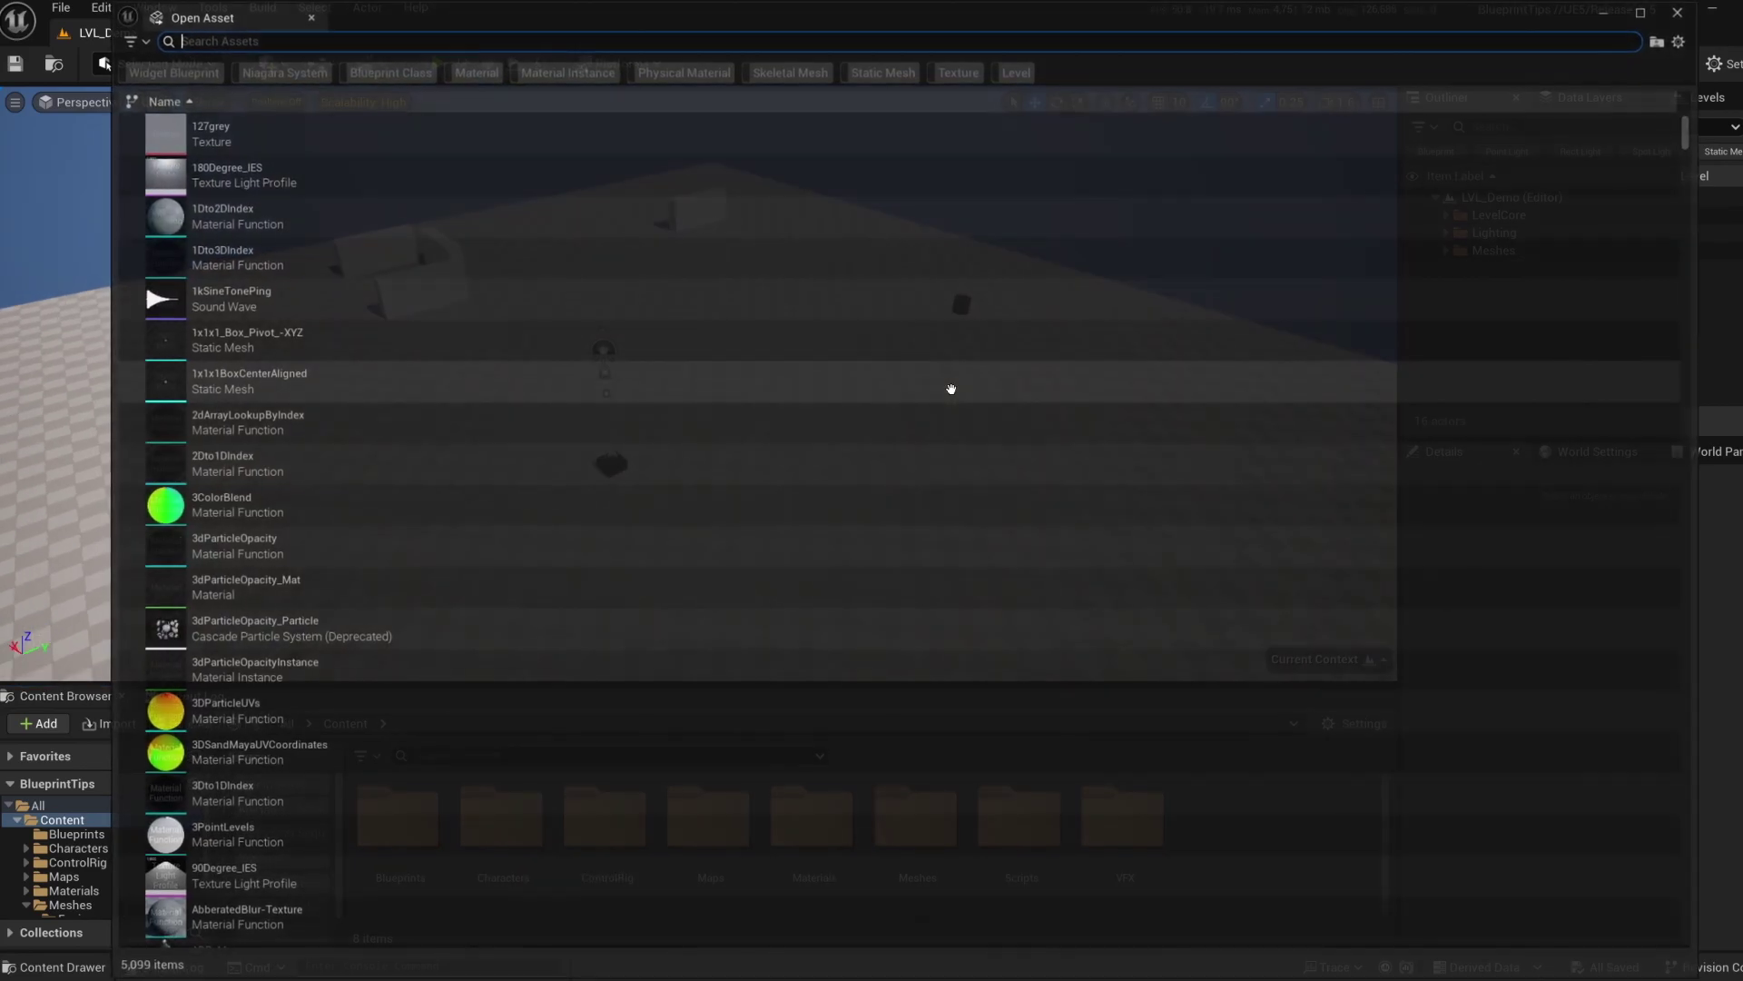
click(126, 38)
mouse_move(221, 361)
key(Escape)
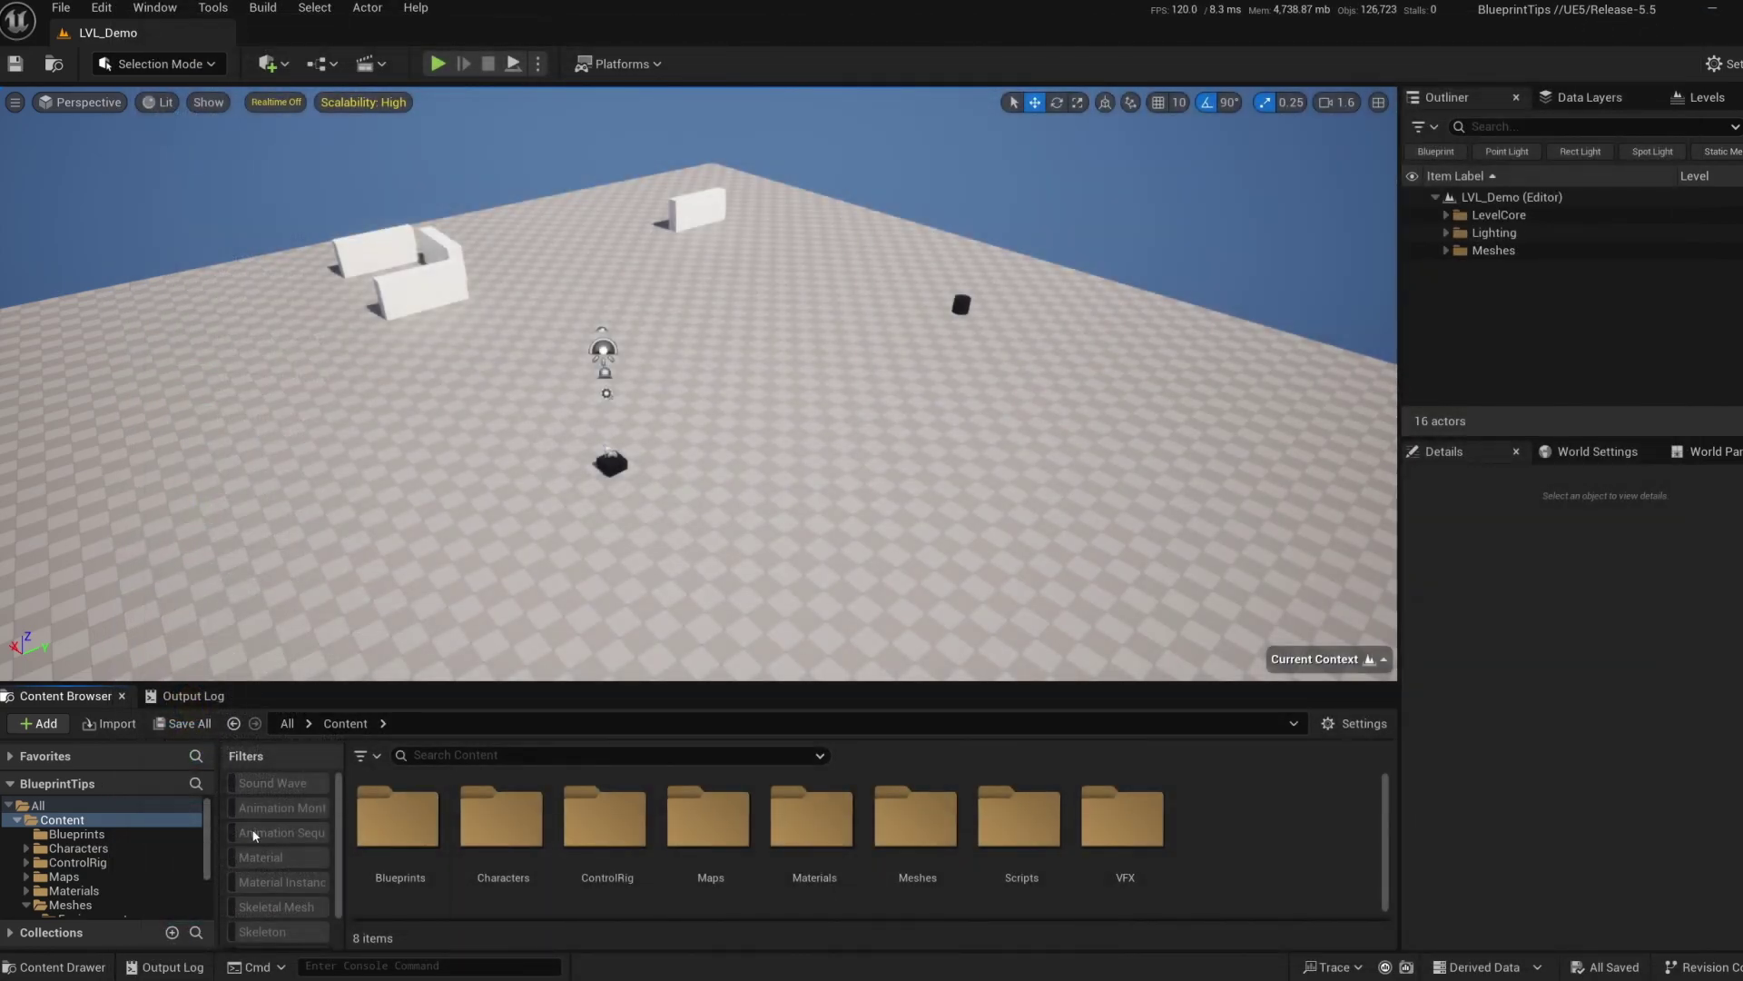
Filter the Content folder by Material, then by Skeletal Mesh and Skeleton, turn the filters off and review the filter options.
click(268, 857)
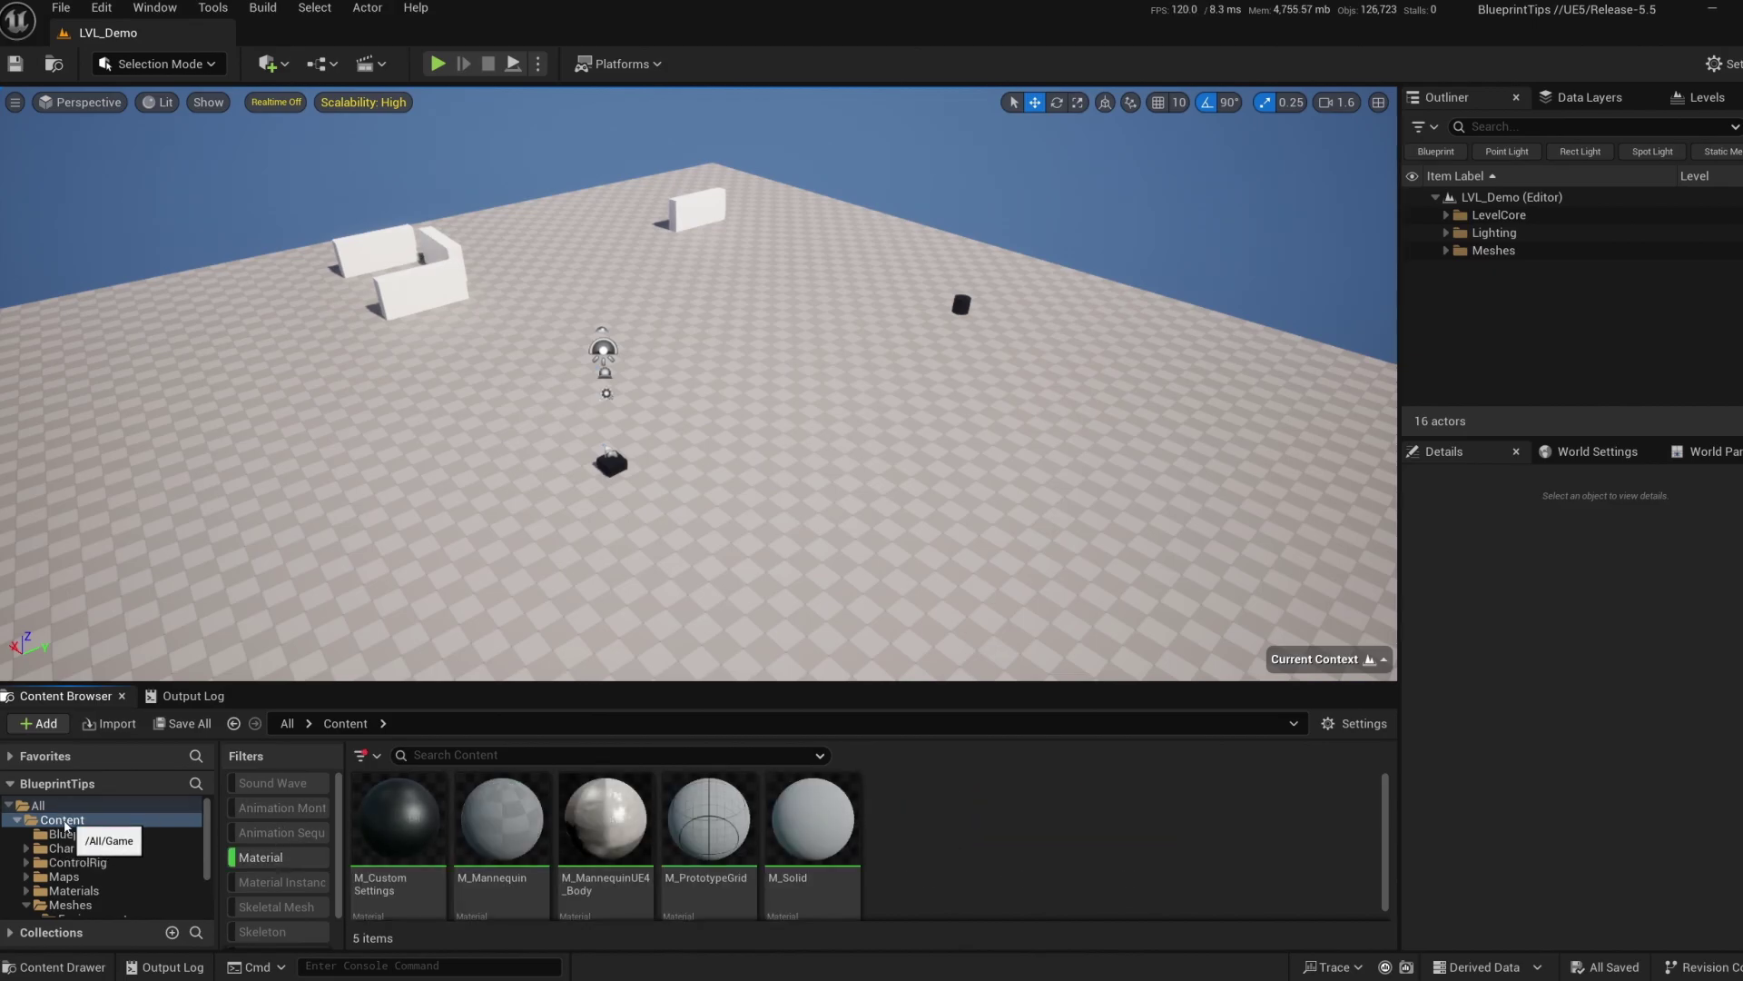
click(254, 859)
click(263, 906)
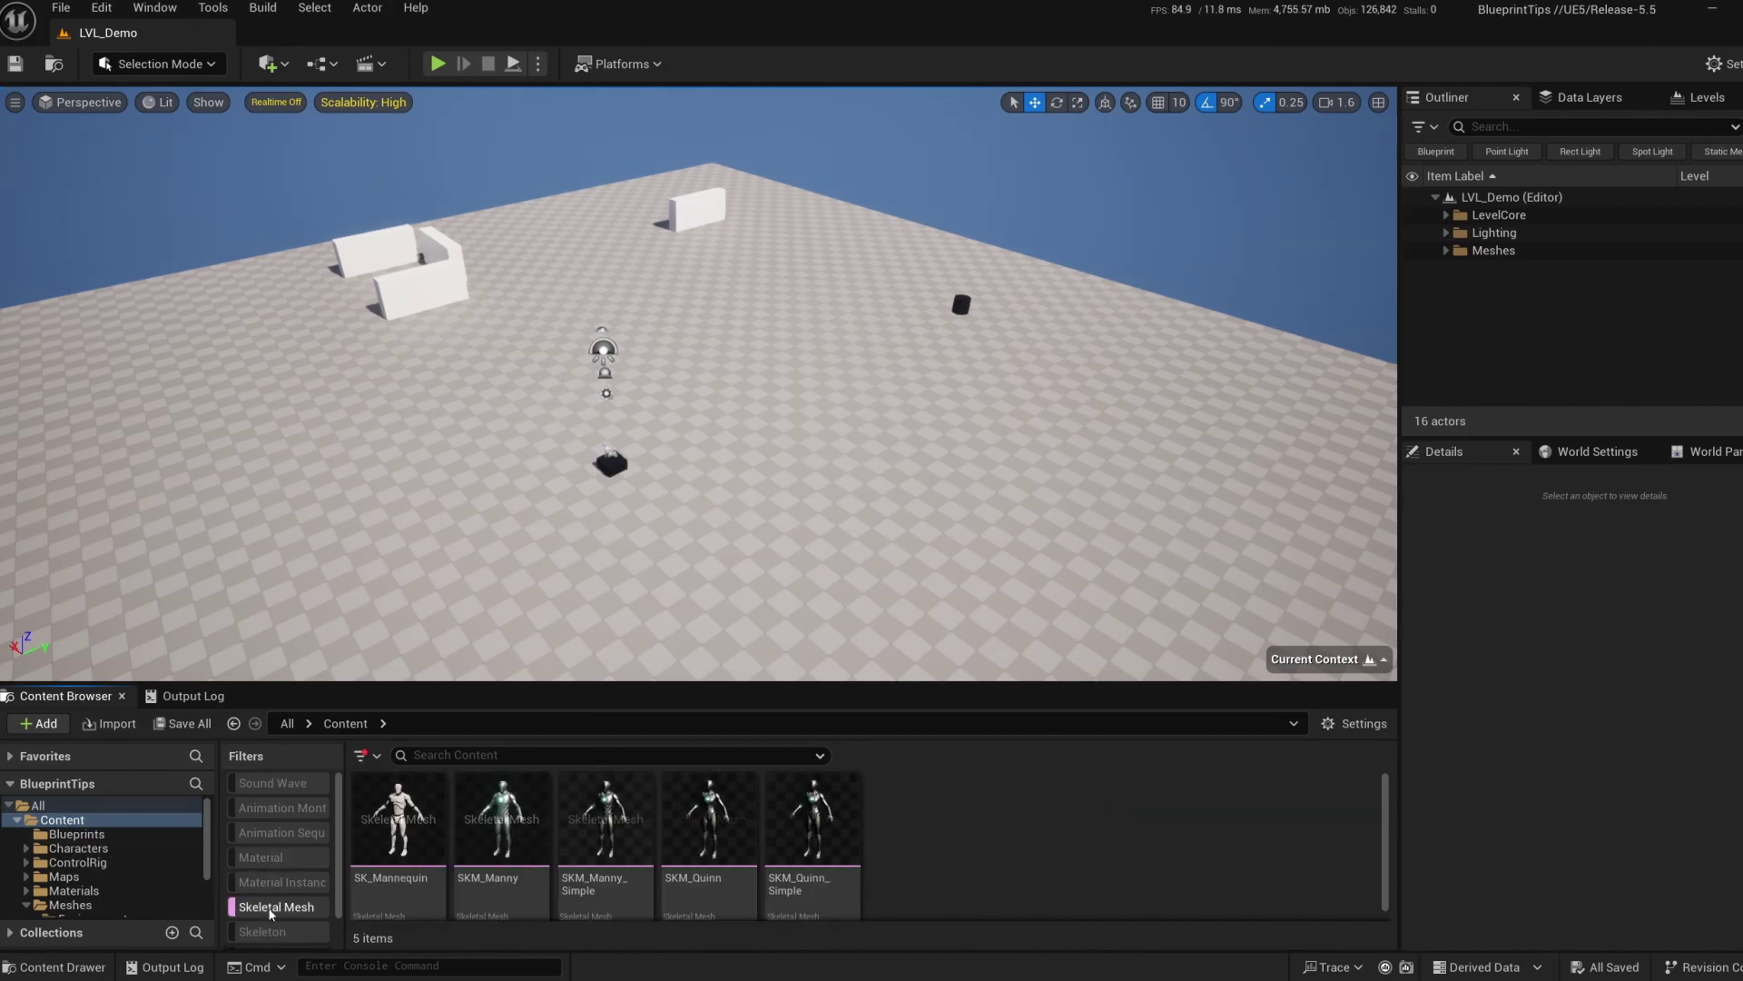
click(264, 935)
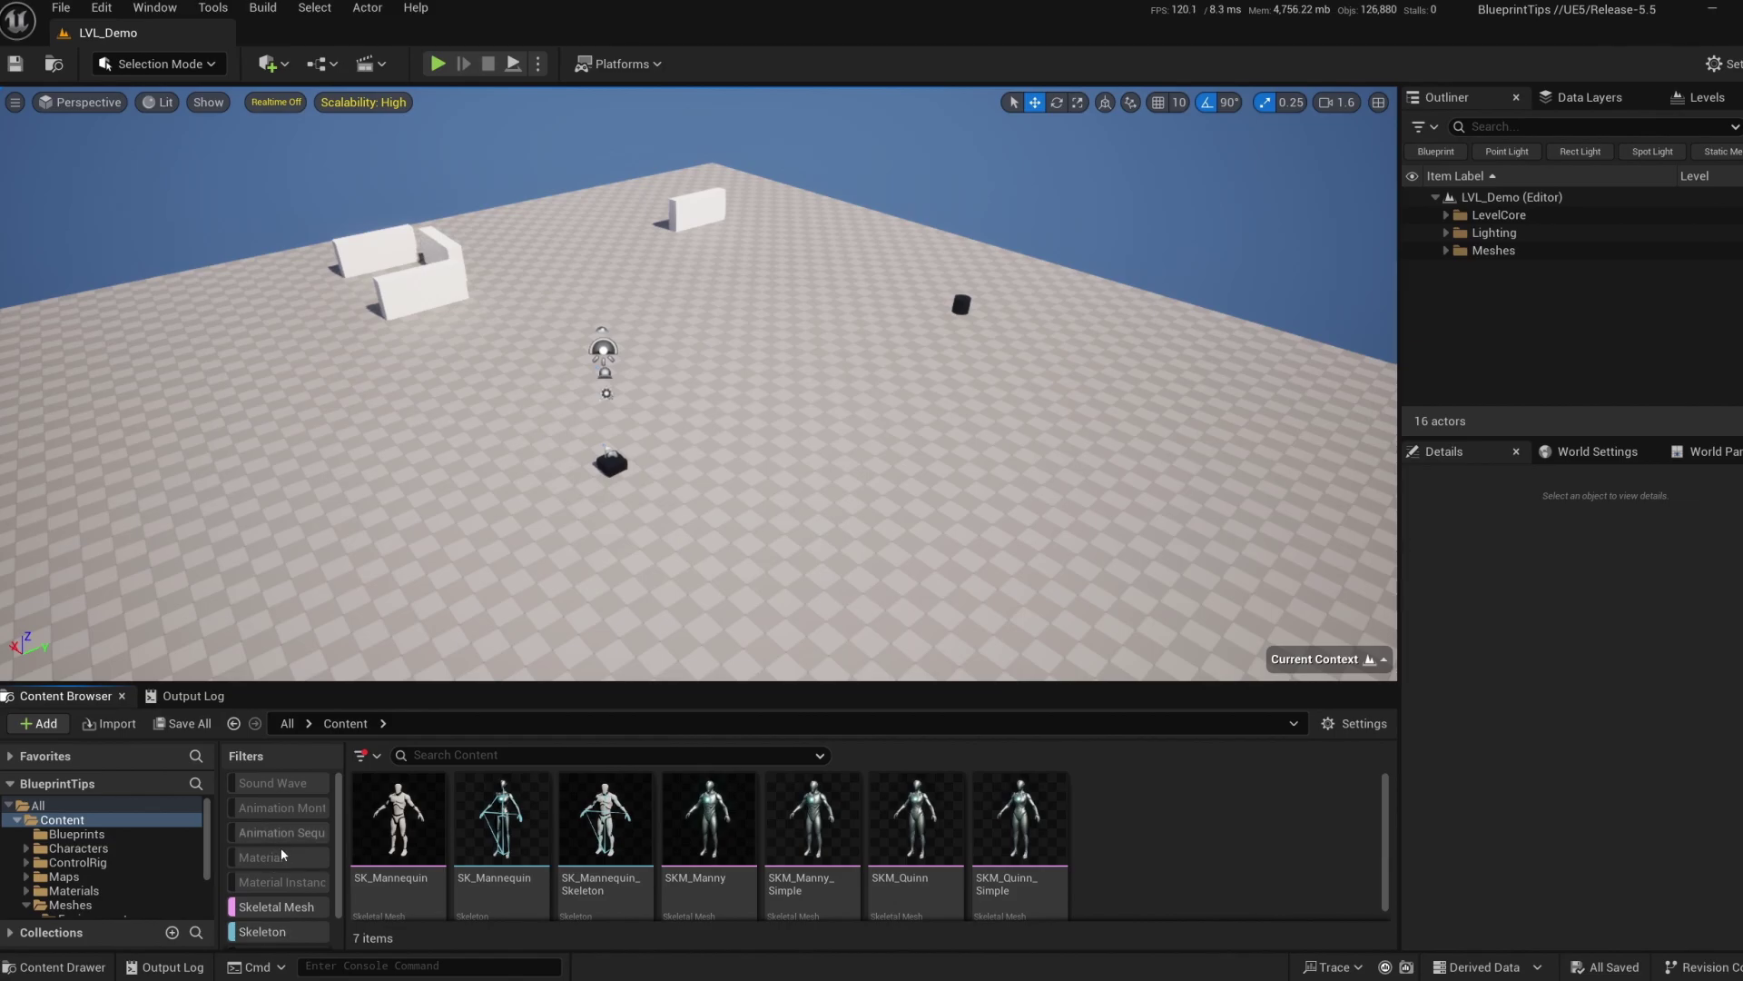
click(261, 932)
click(267, 911)
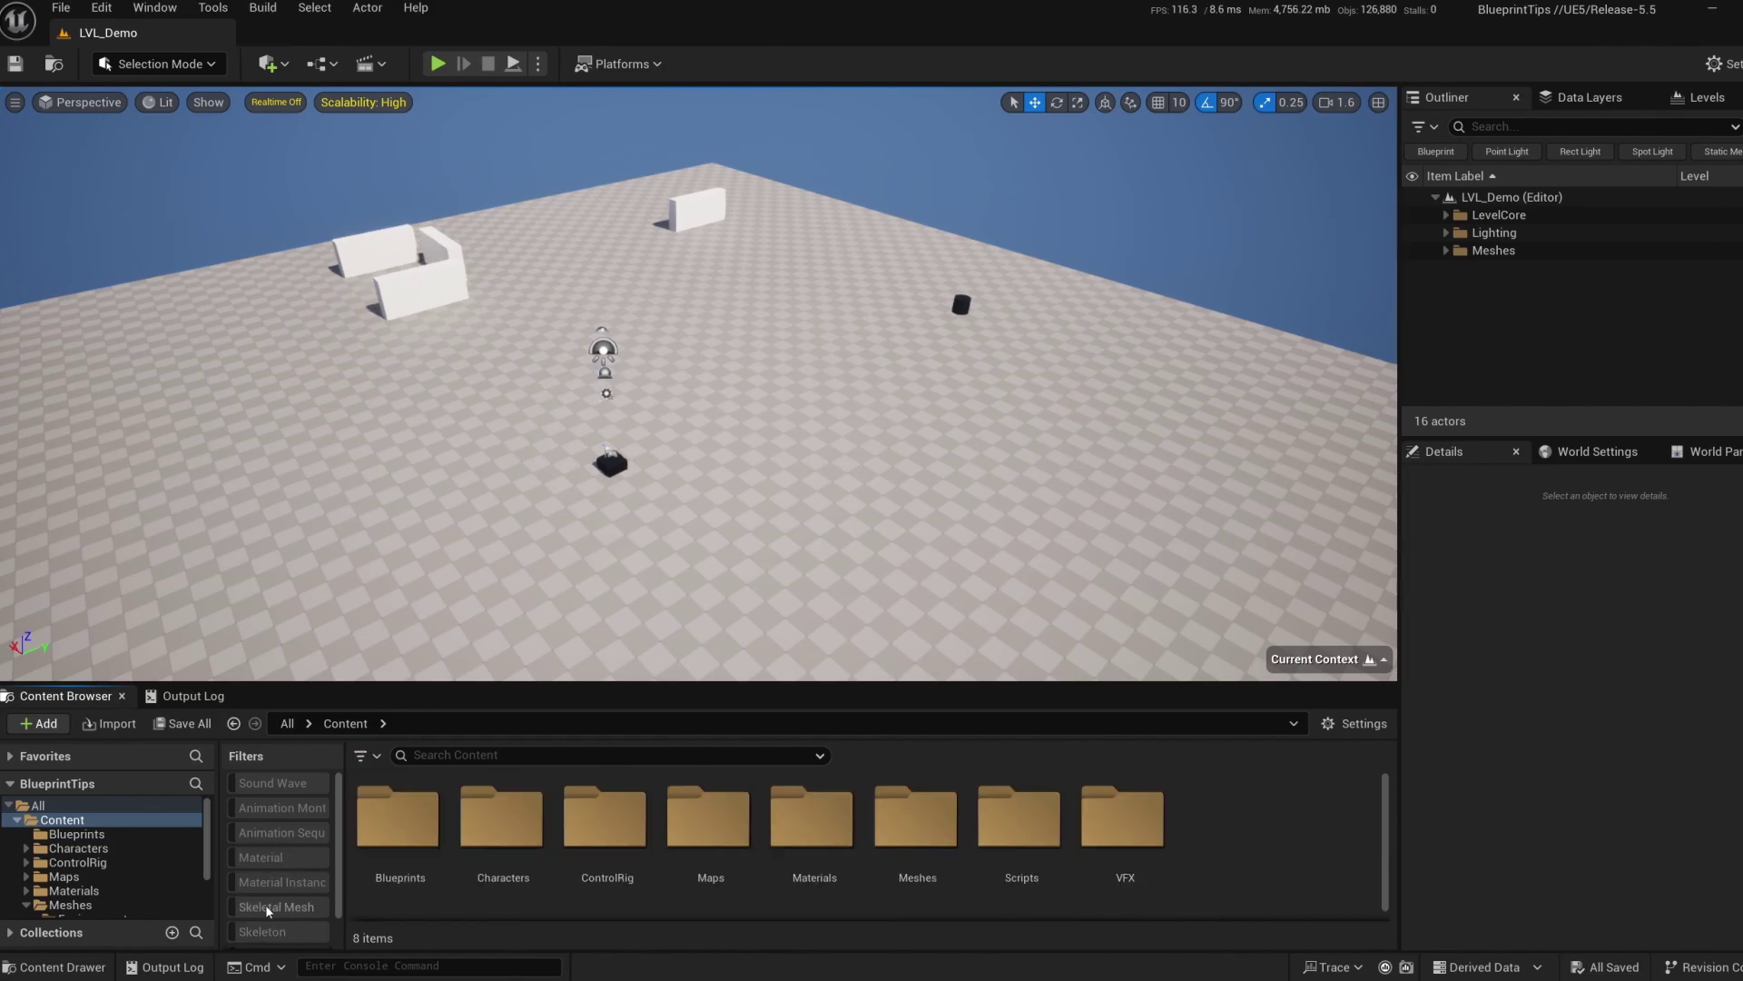
click(371, 761)
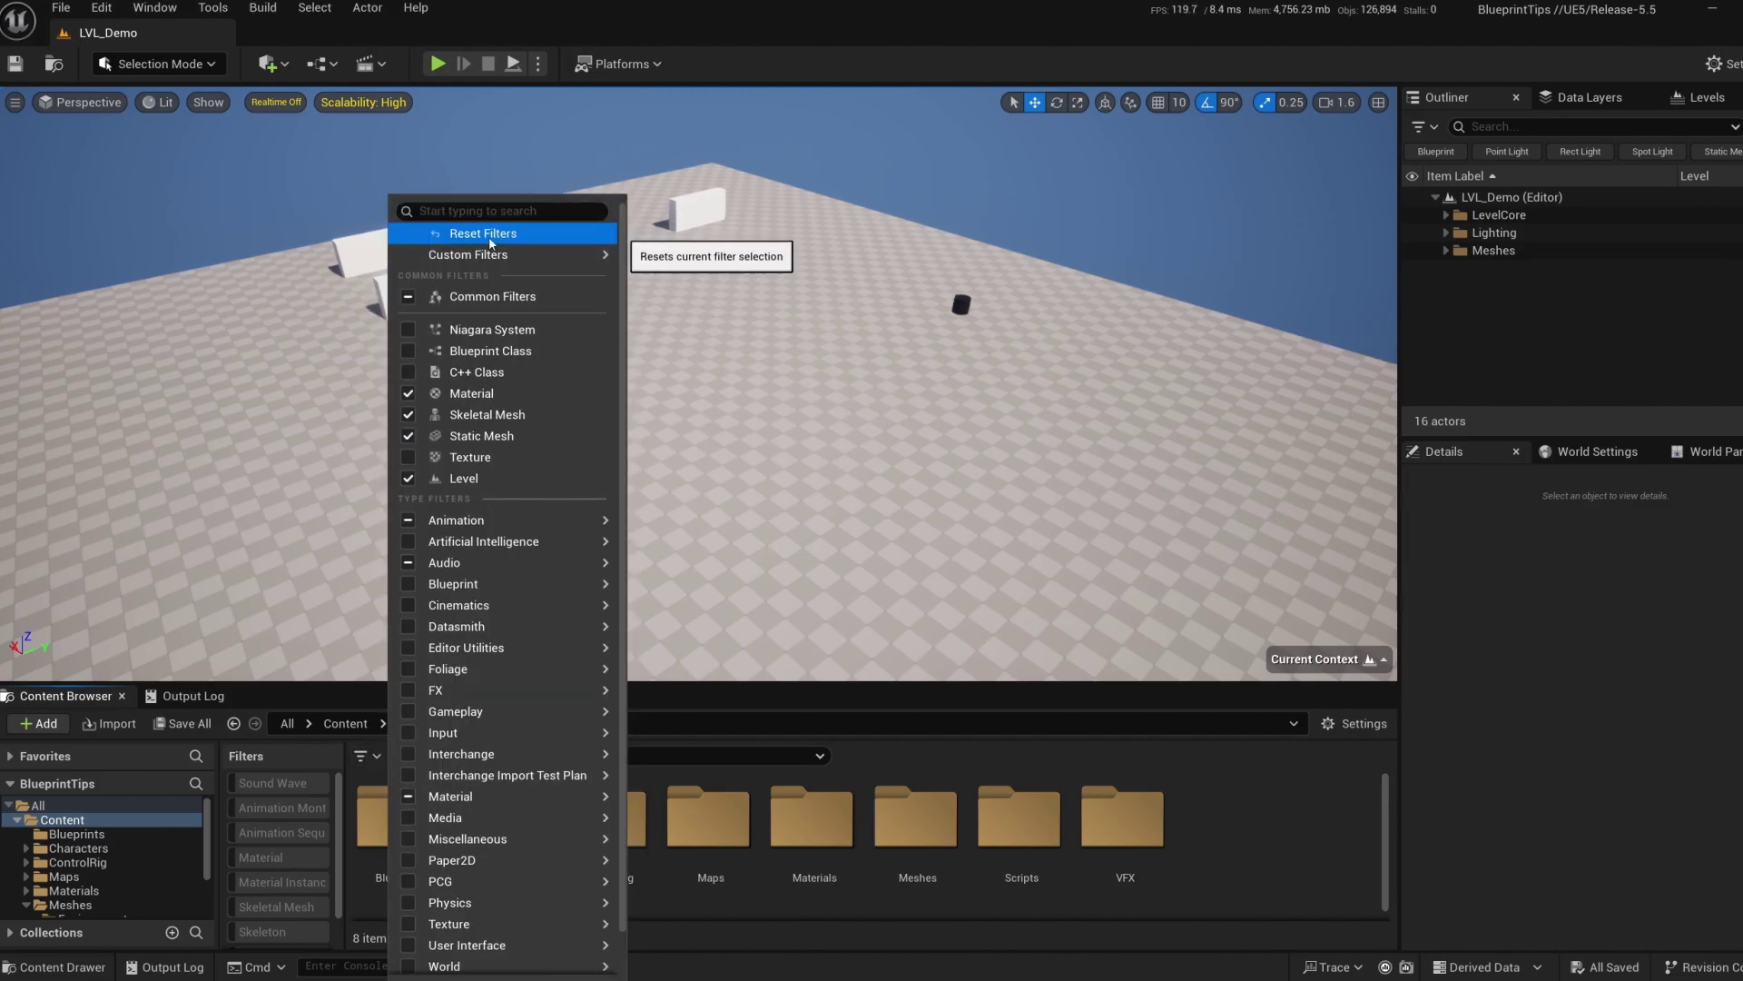
click(1248, 815)
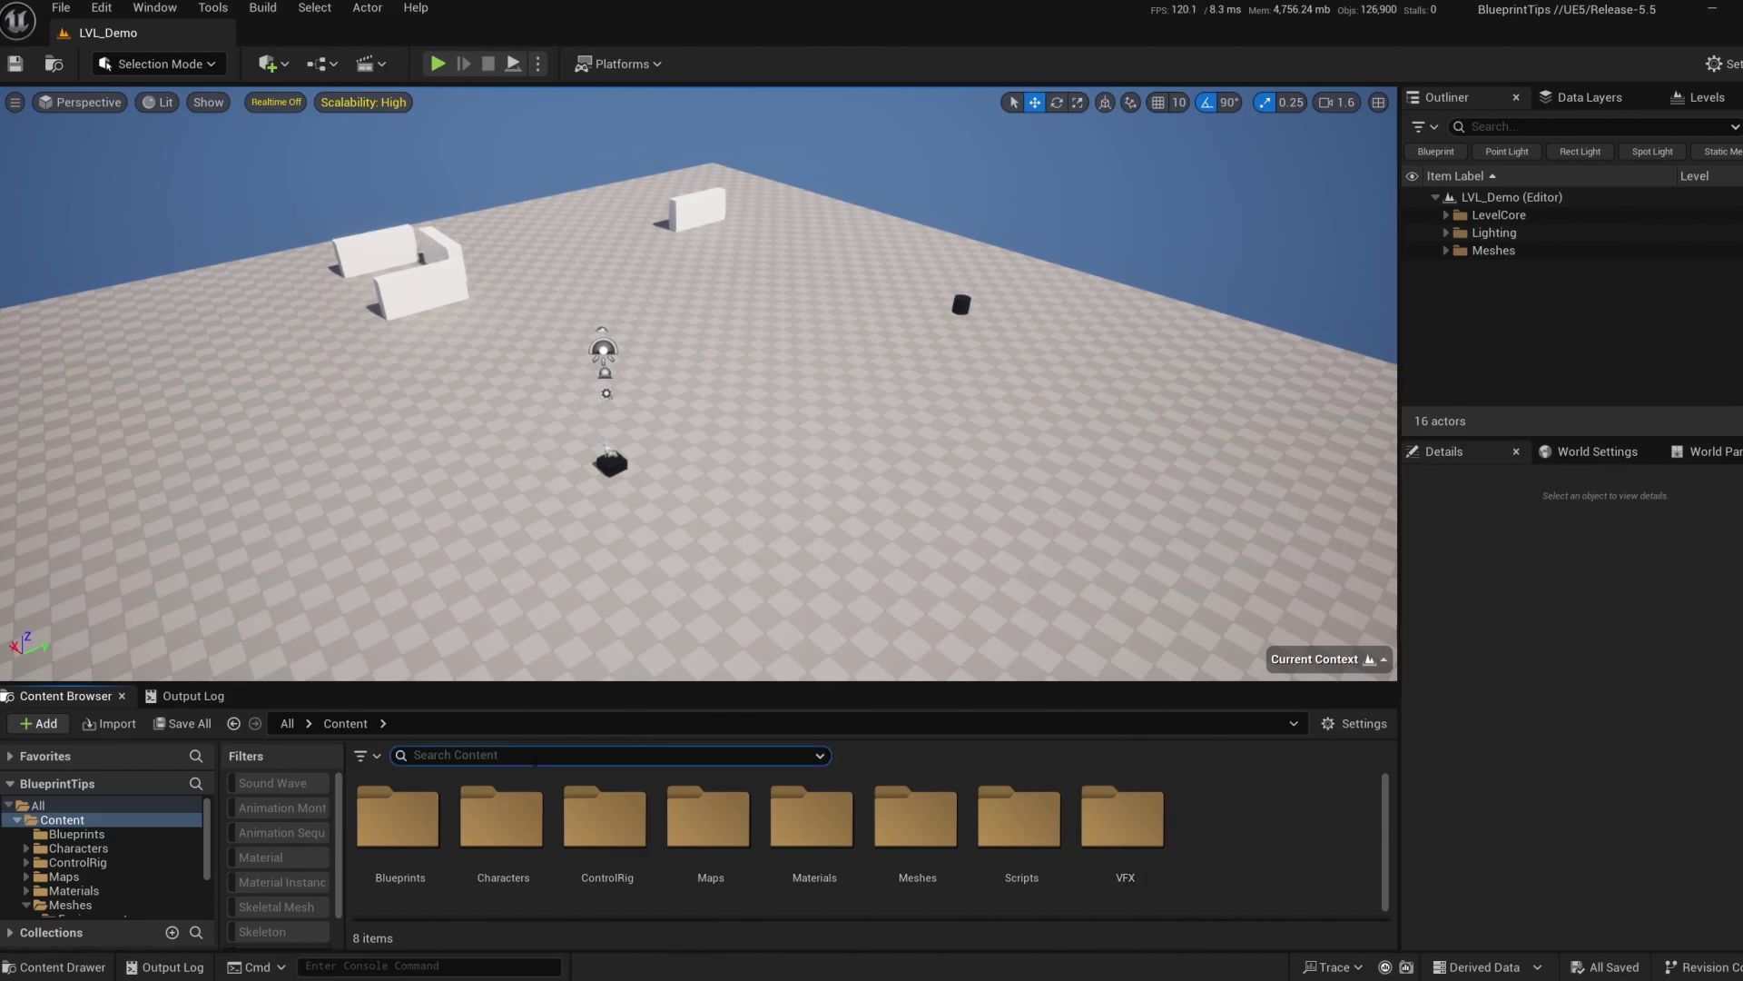
Search the Content folder for meshes matching "Triangles>=300" and clear the search text.
text(triangle)
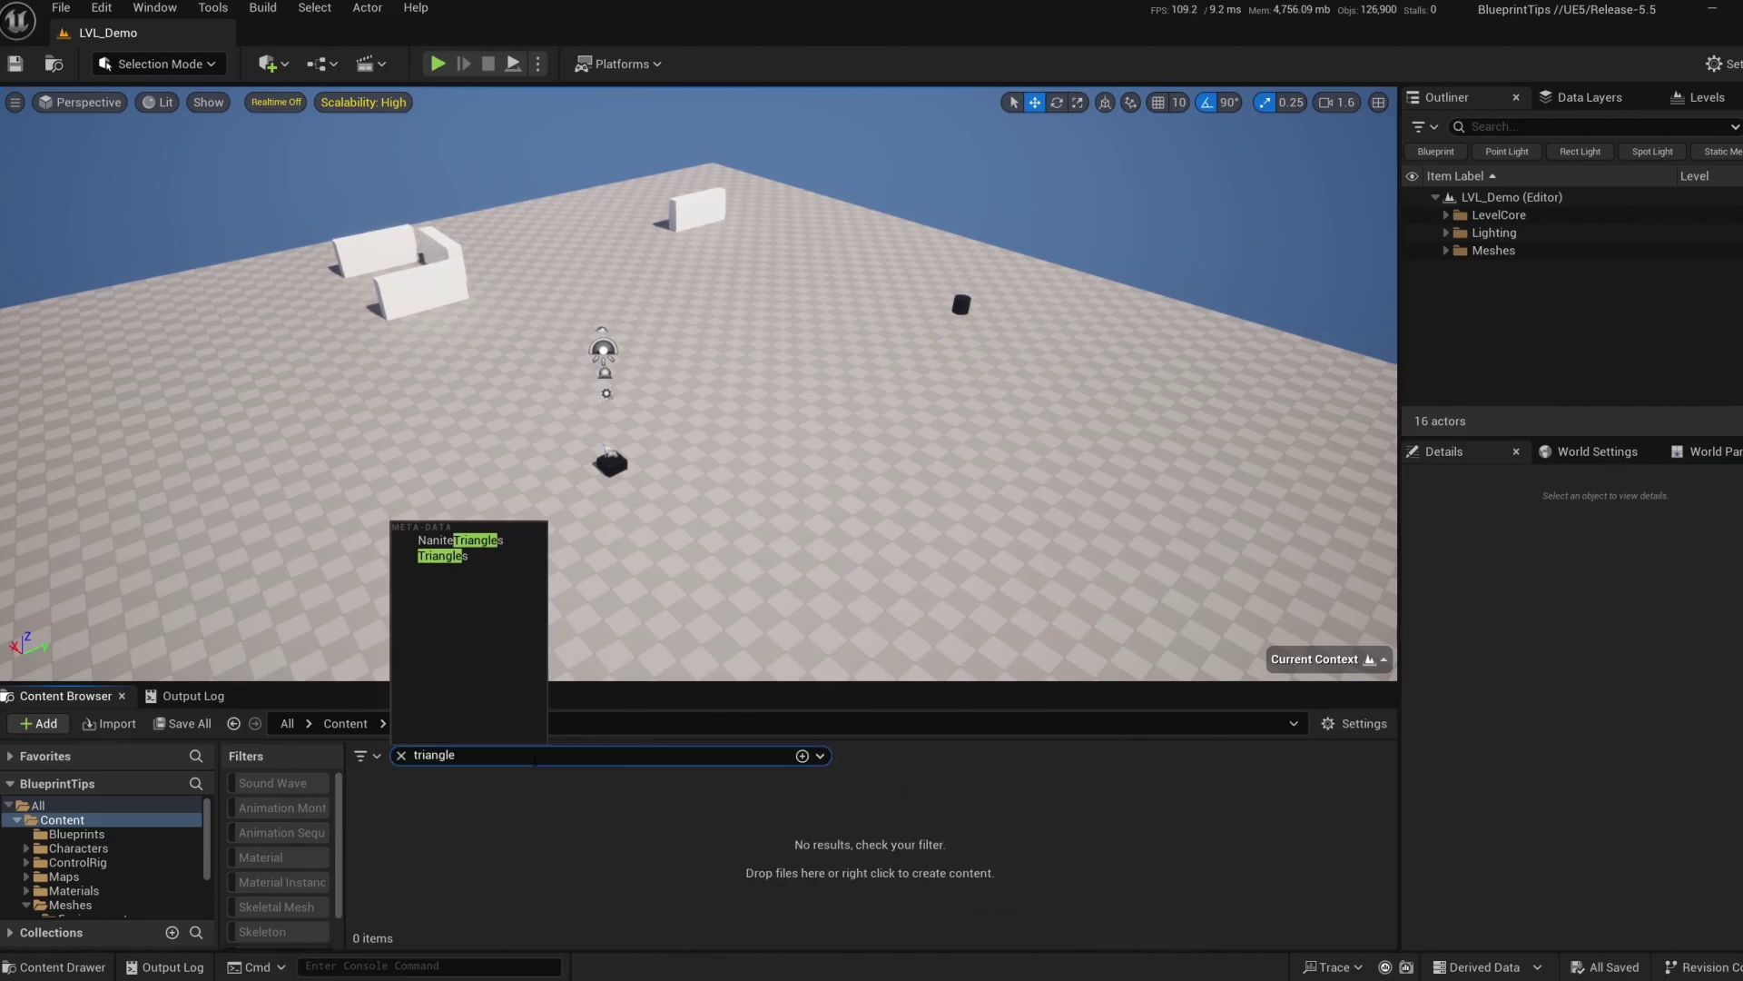
key(Down)
key(Down)
key(Return)
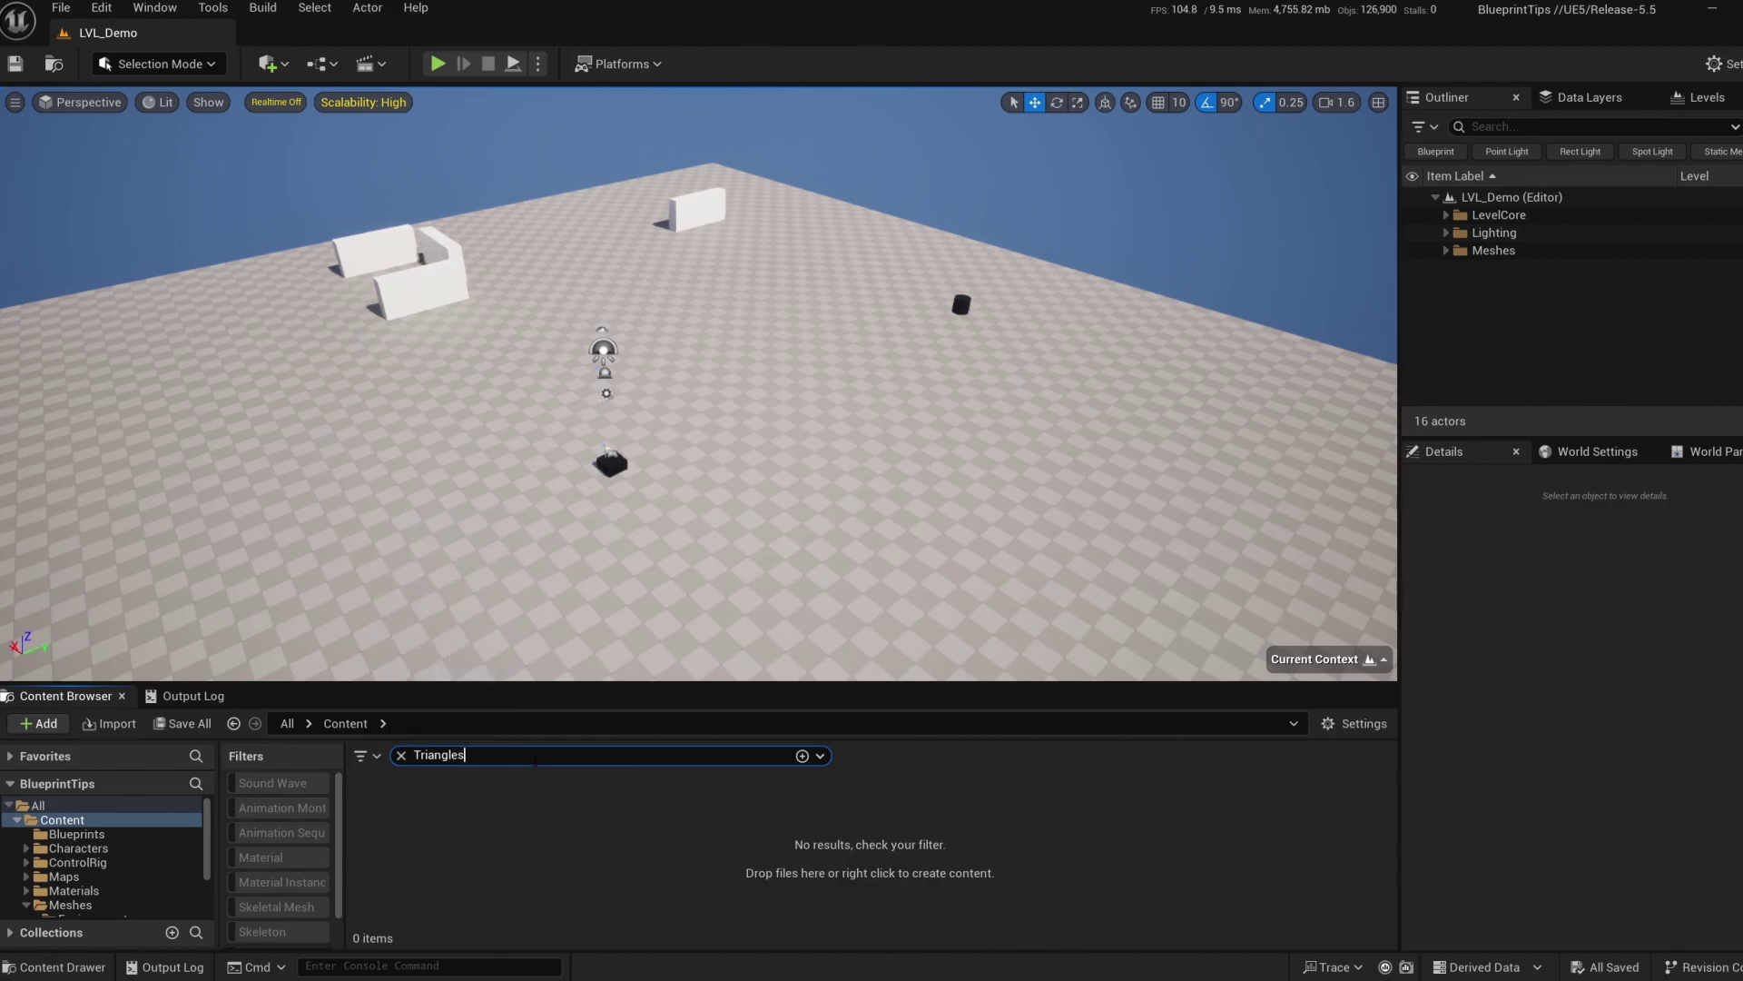
text(=)
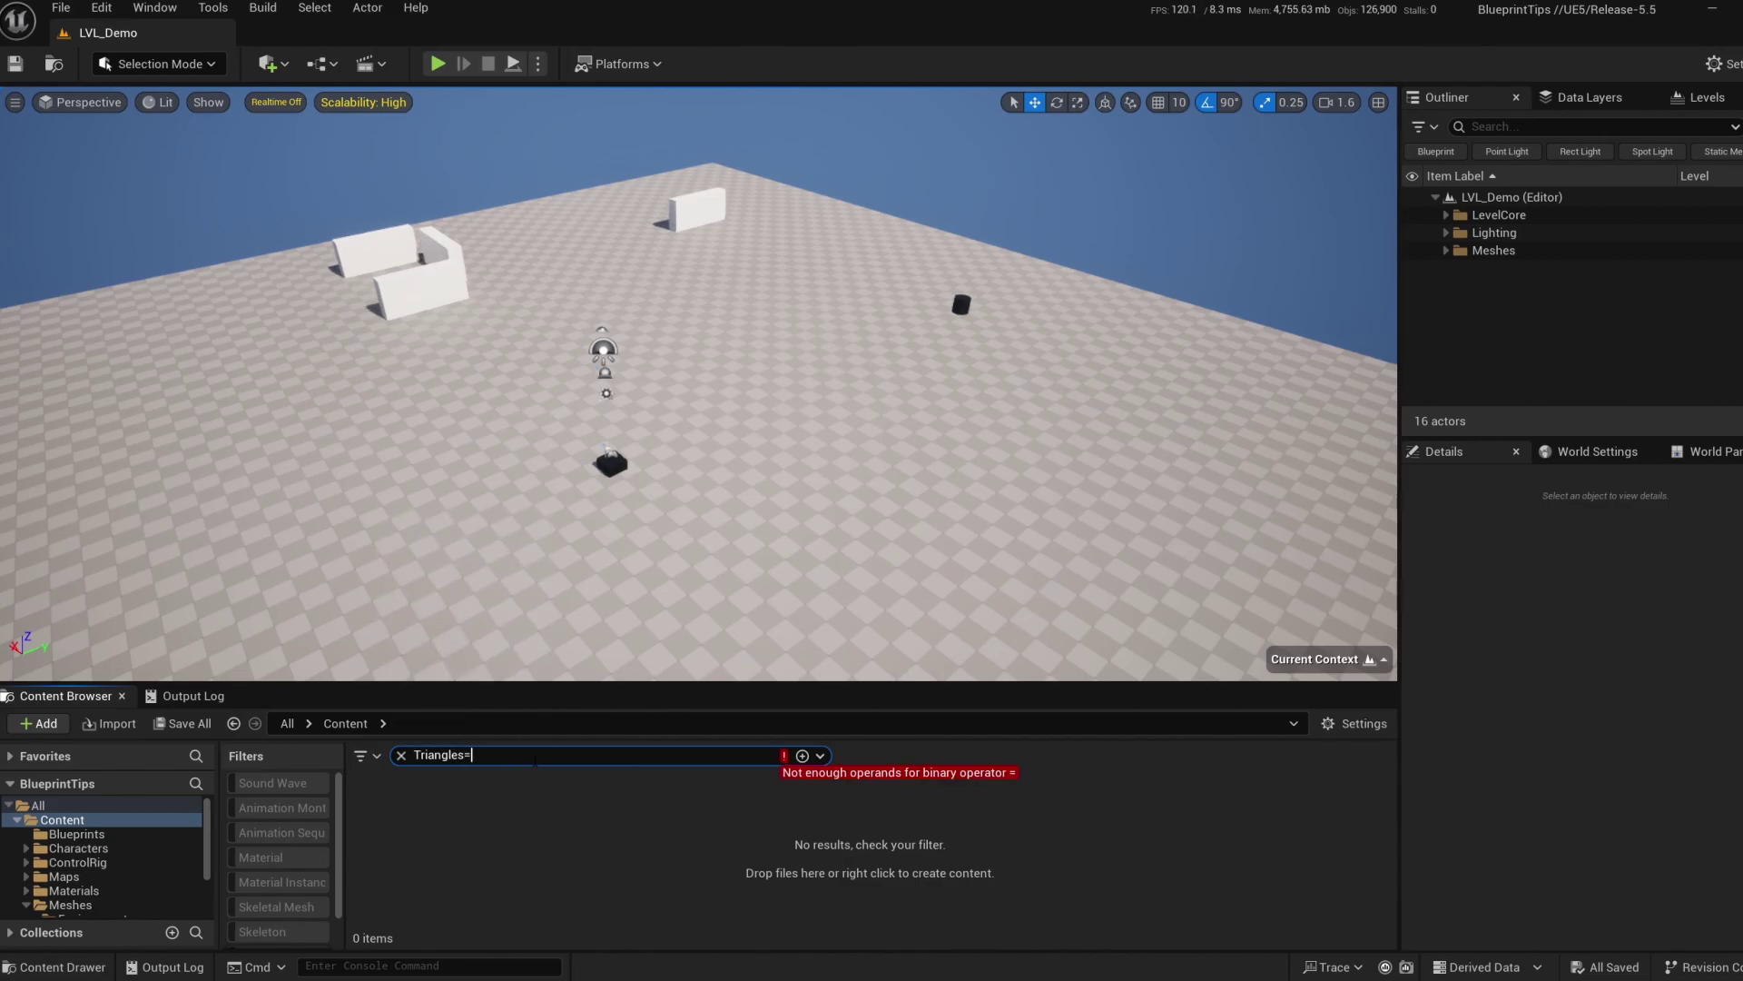
key(BackSpace)
text(>)
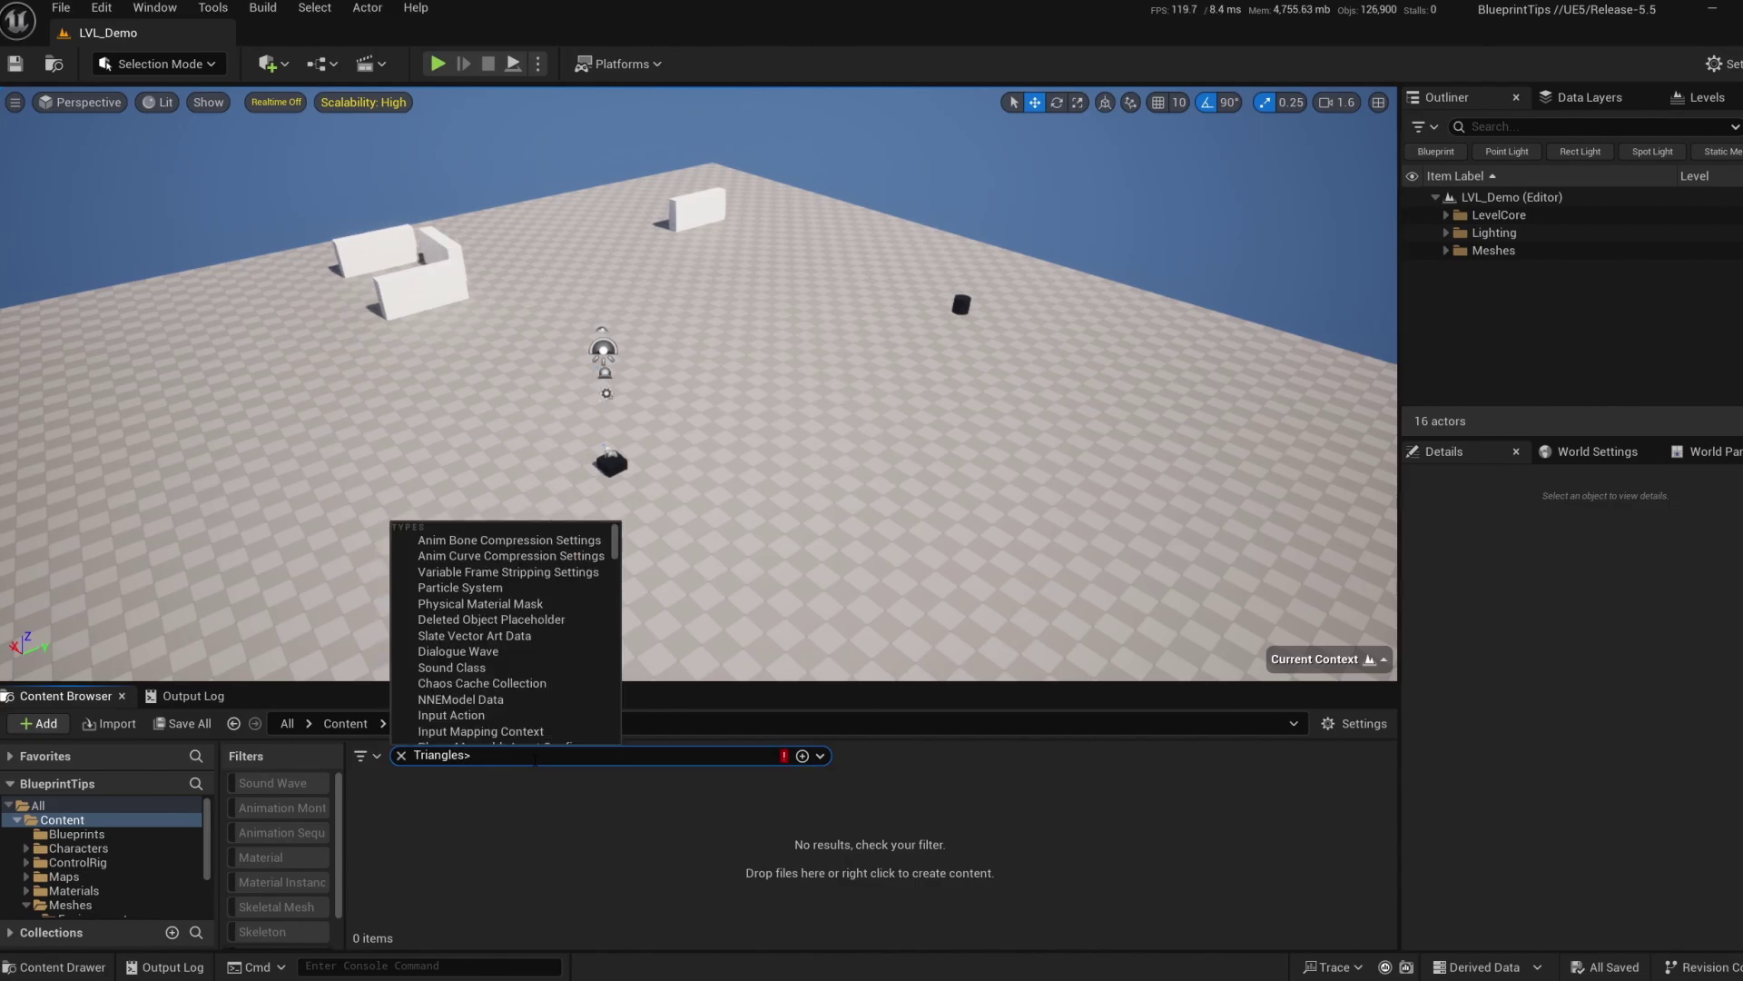
key(Return)
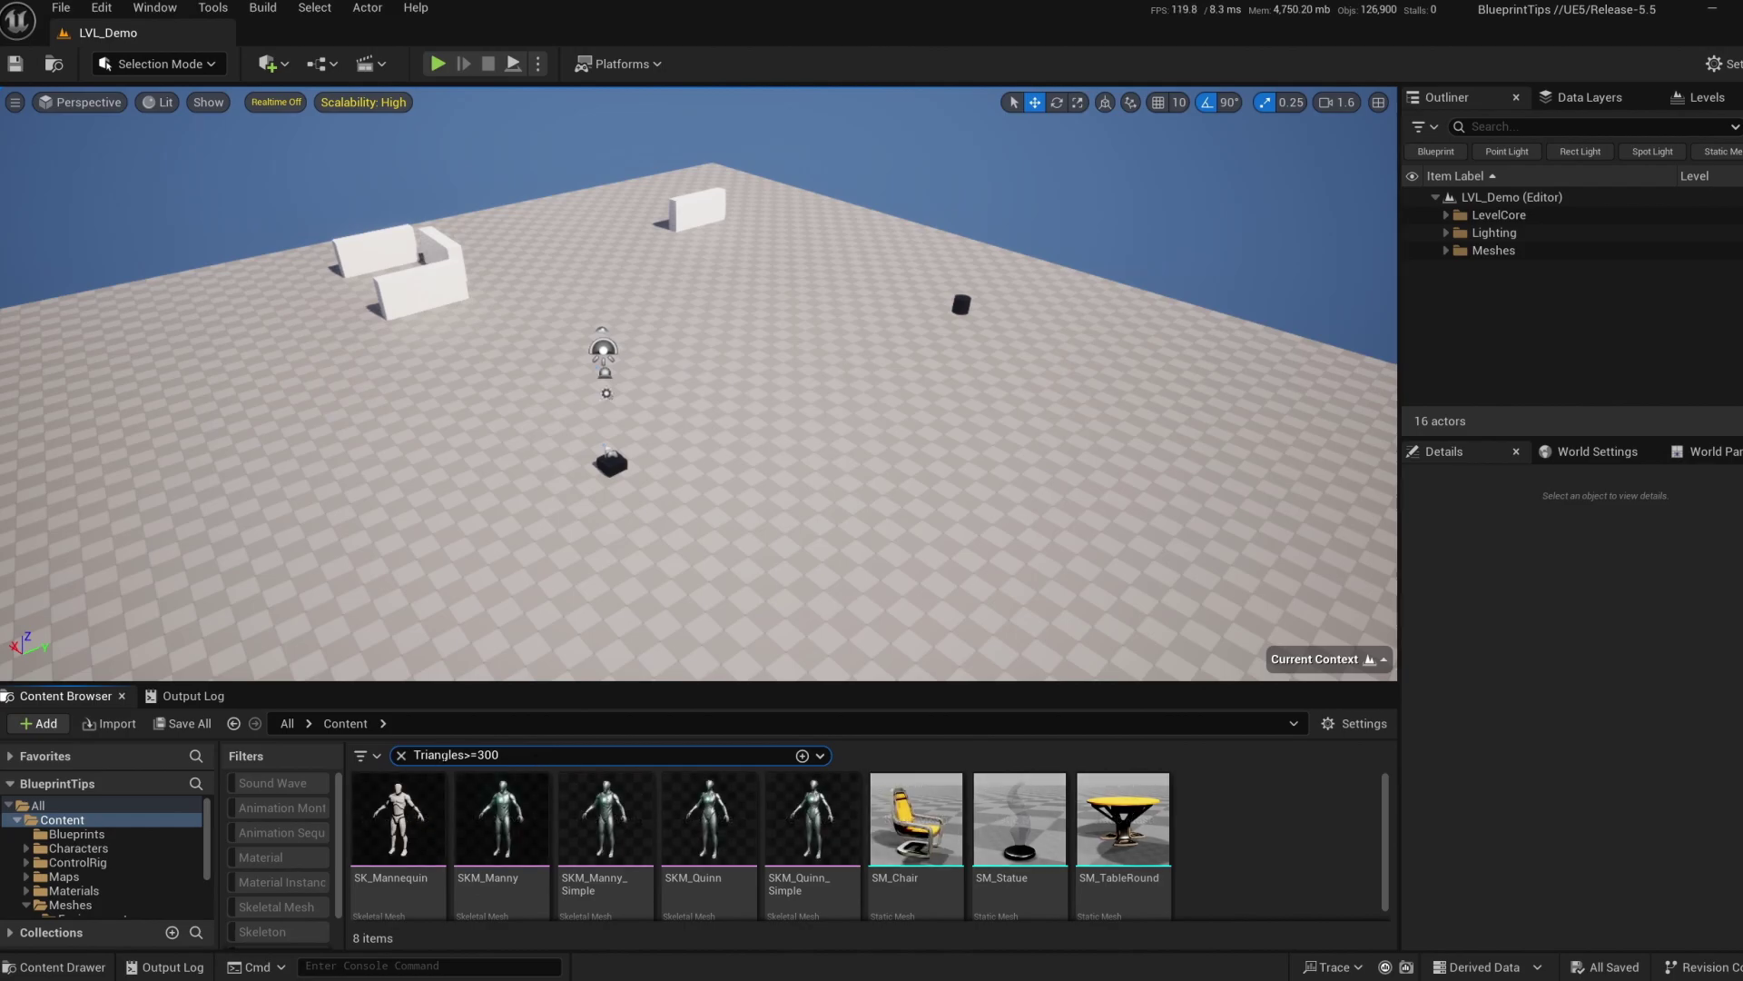
click(400, 755)
Switch the Content Browser's view type to Columns.
click(1351, 723)
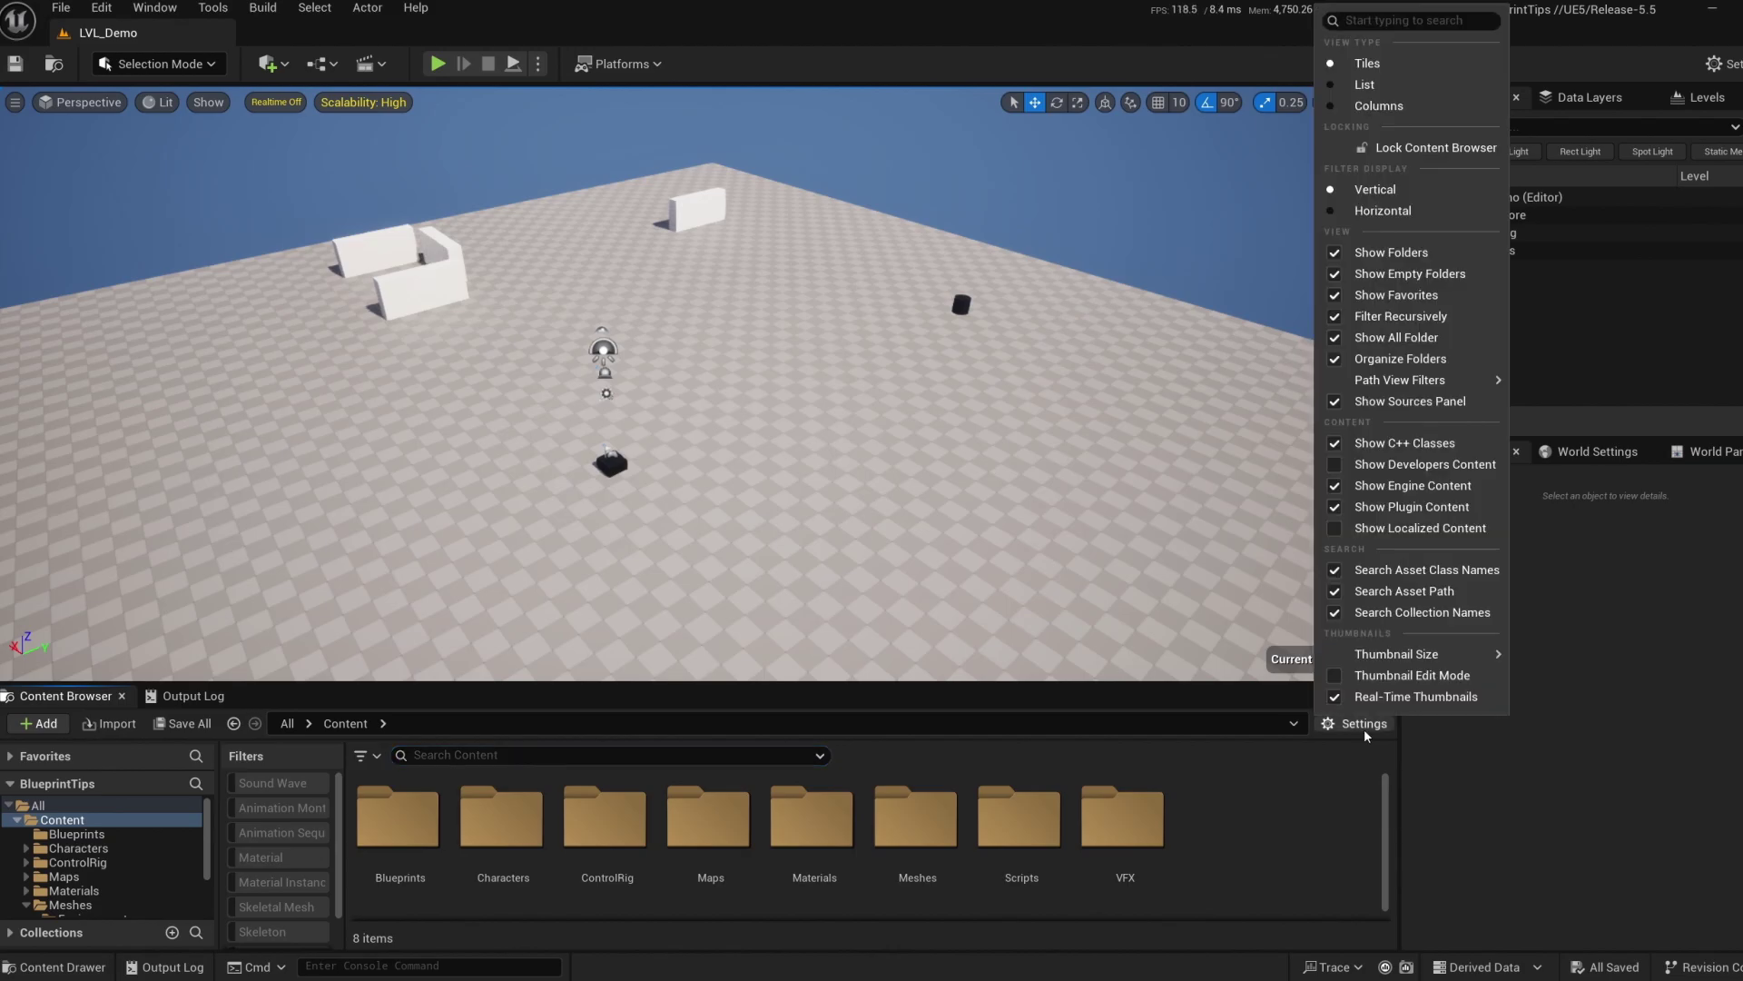
click(1360, 107)
double_click(1044, 801)
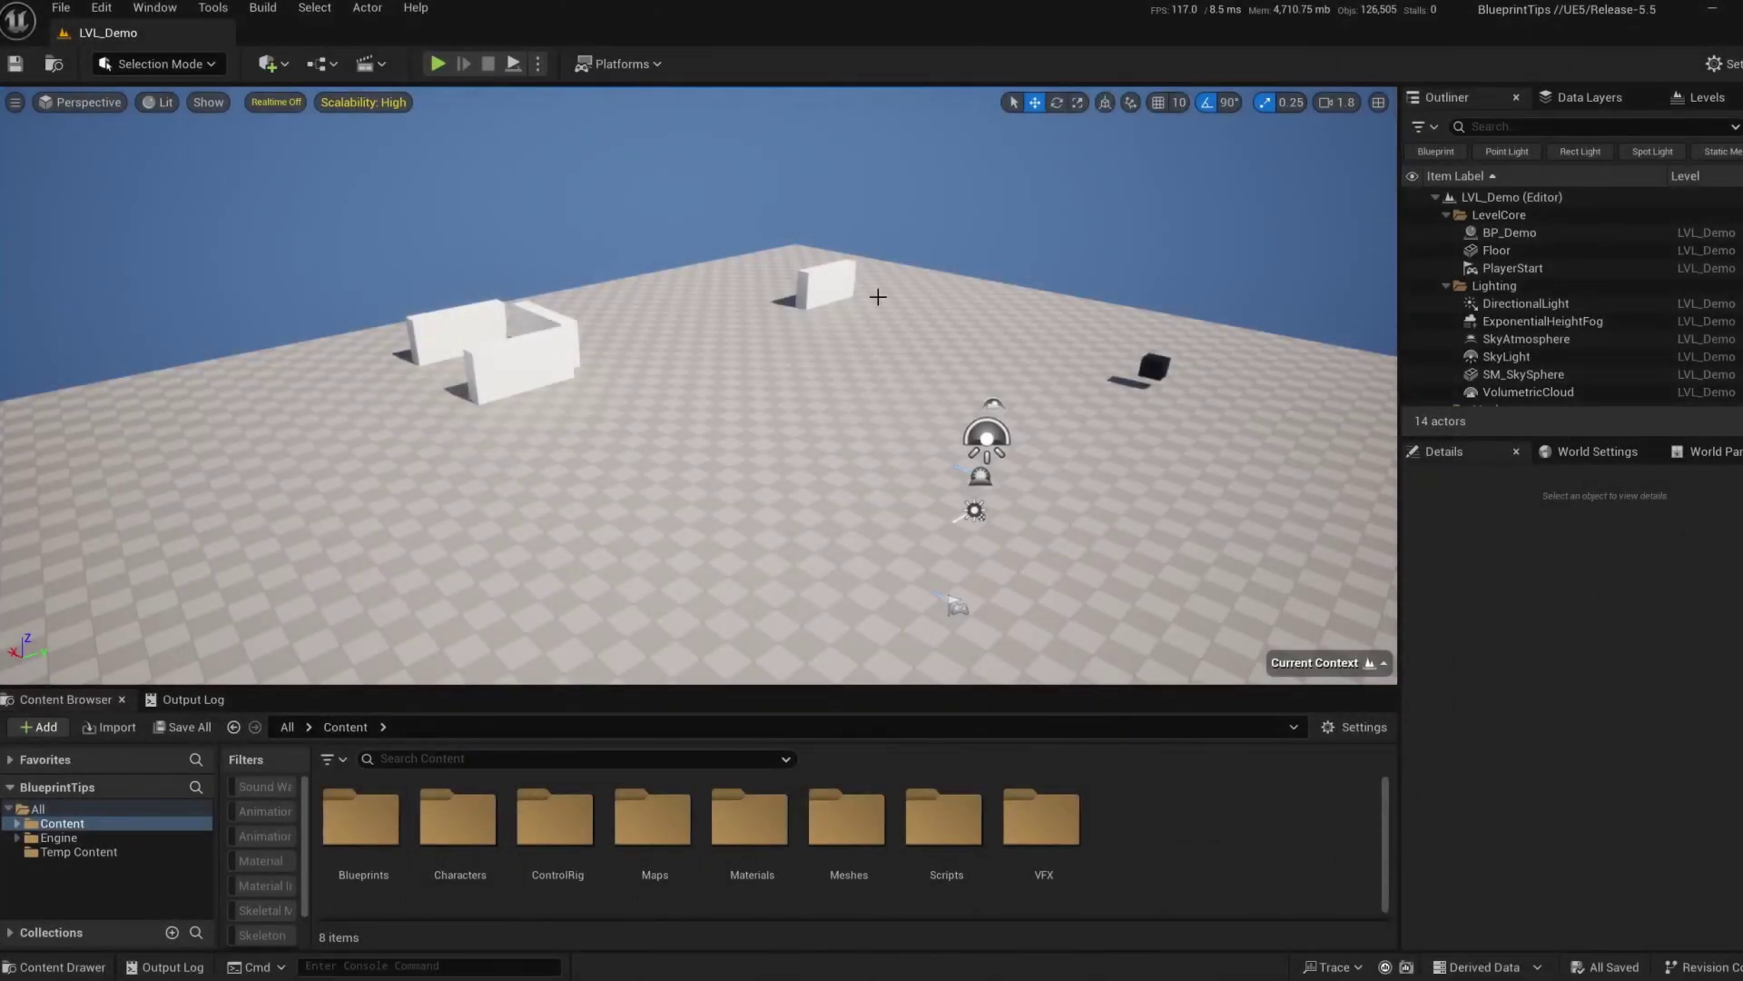
Locate the source assets of the BP_Demo, Cube2 and LI_SectorA_Meshes actors in the Content Browser, and clear the actor selection.
click(1144, 359)
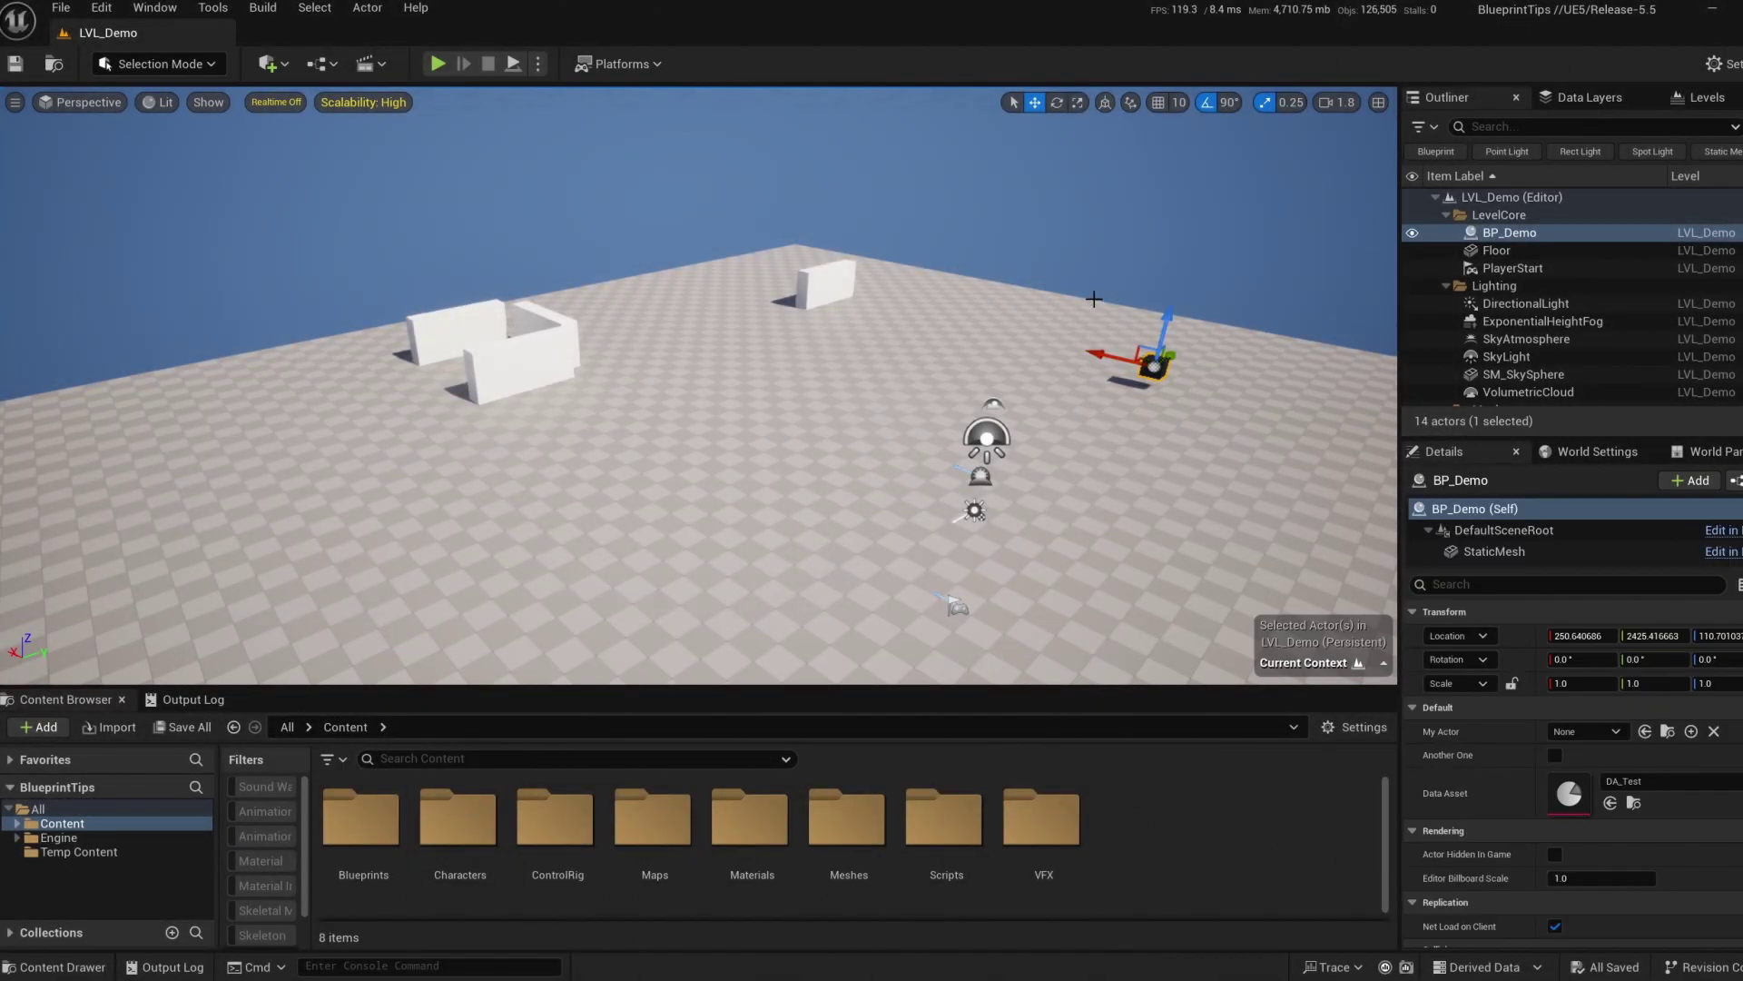
key(ctrl+b)
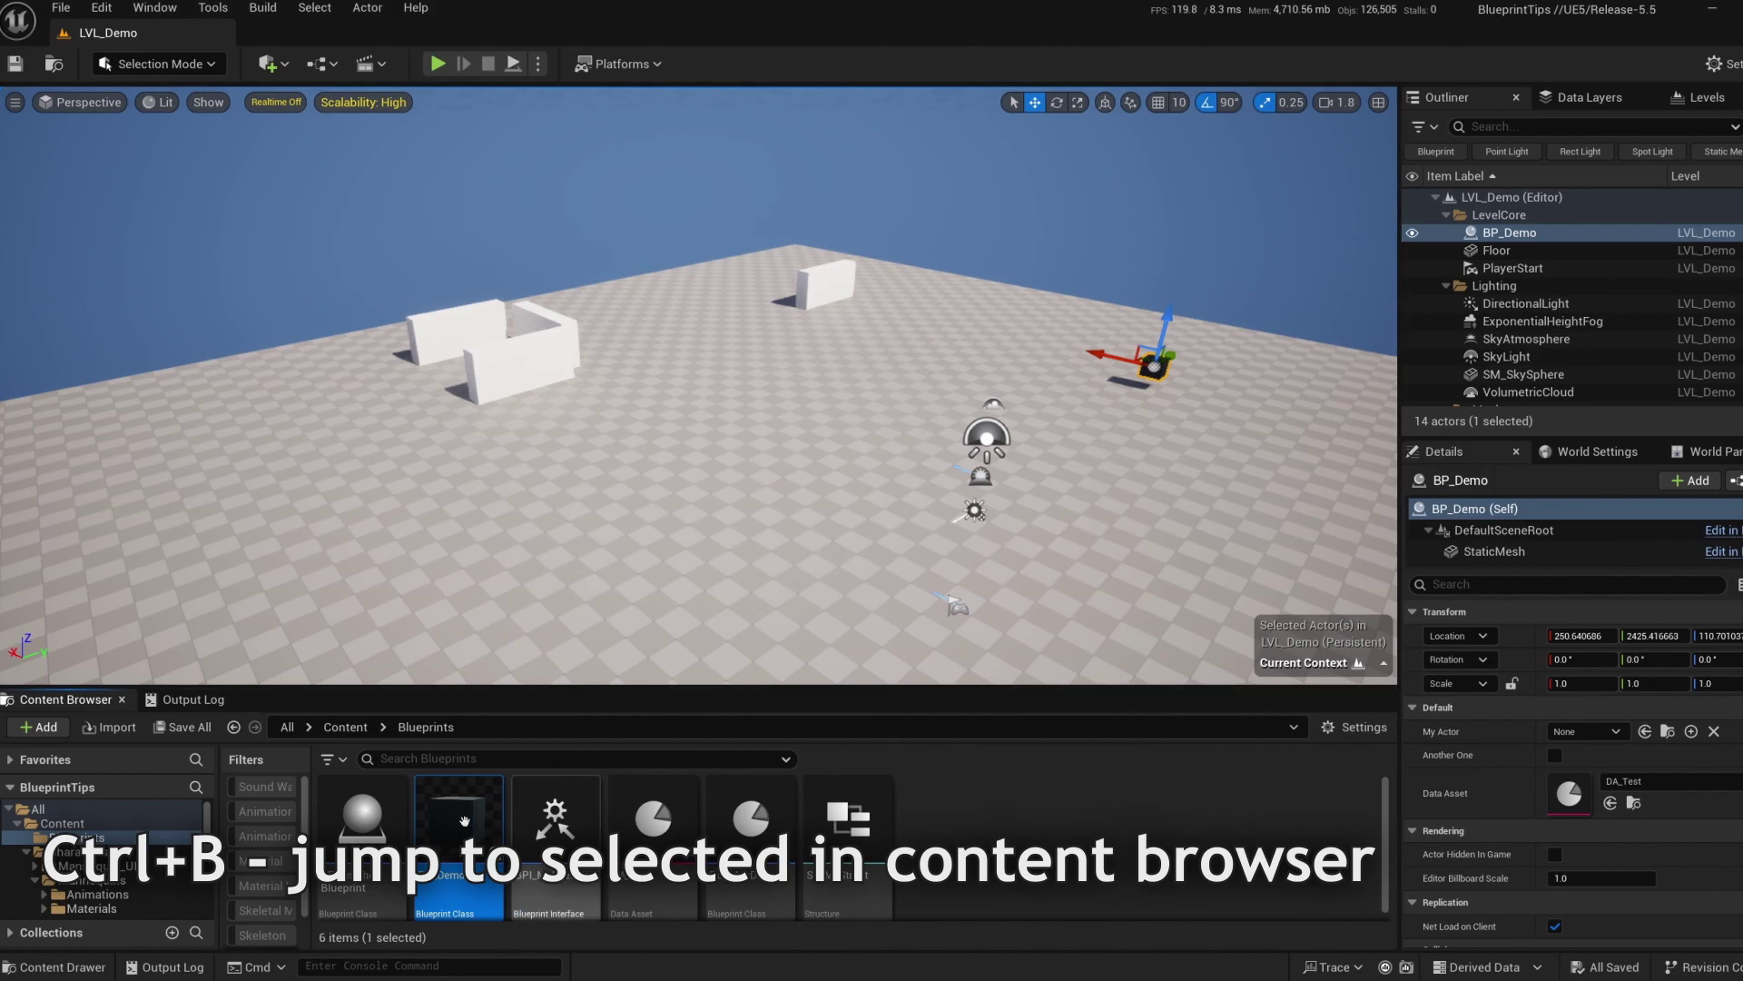
click(828, 289)
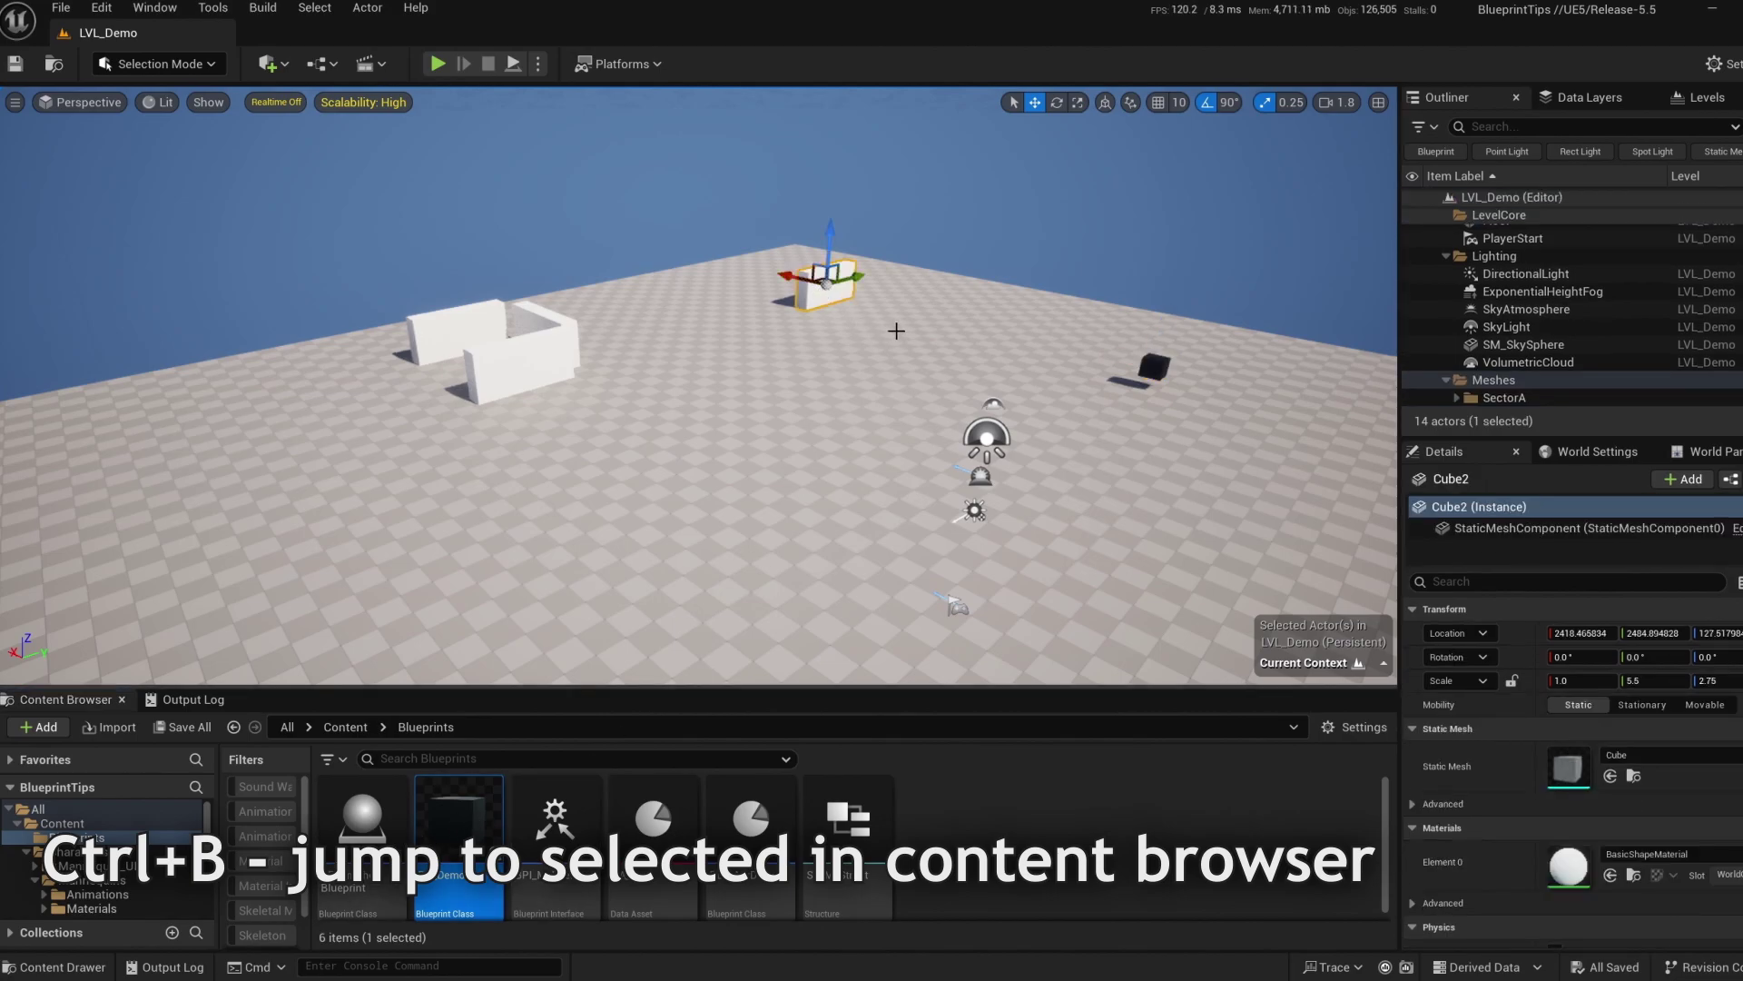
key(ctrl+b)
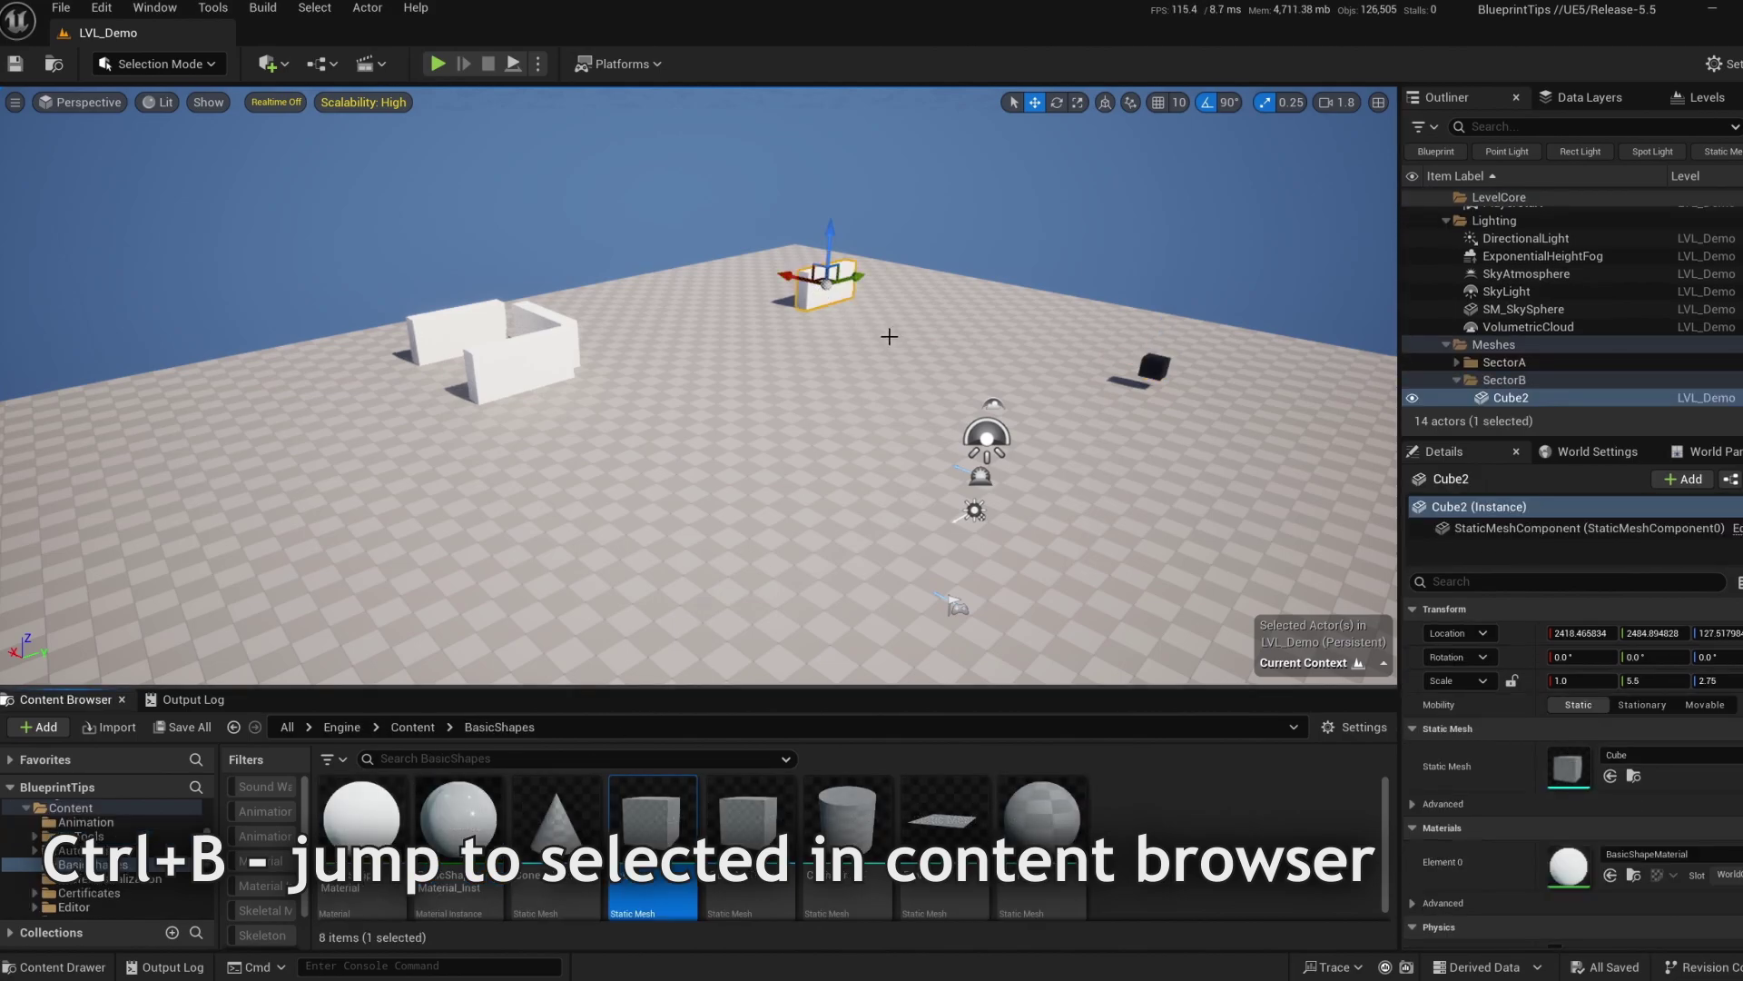
click(516, 375)
key(ctrl+b)
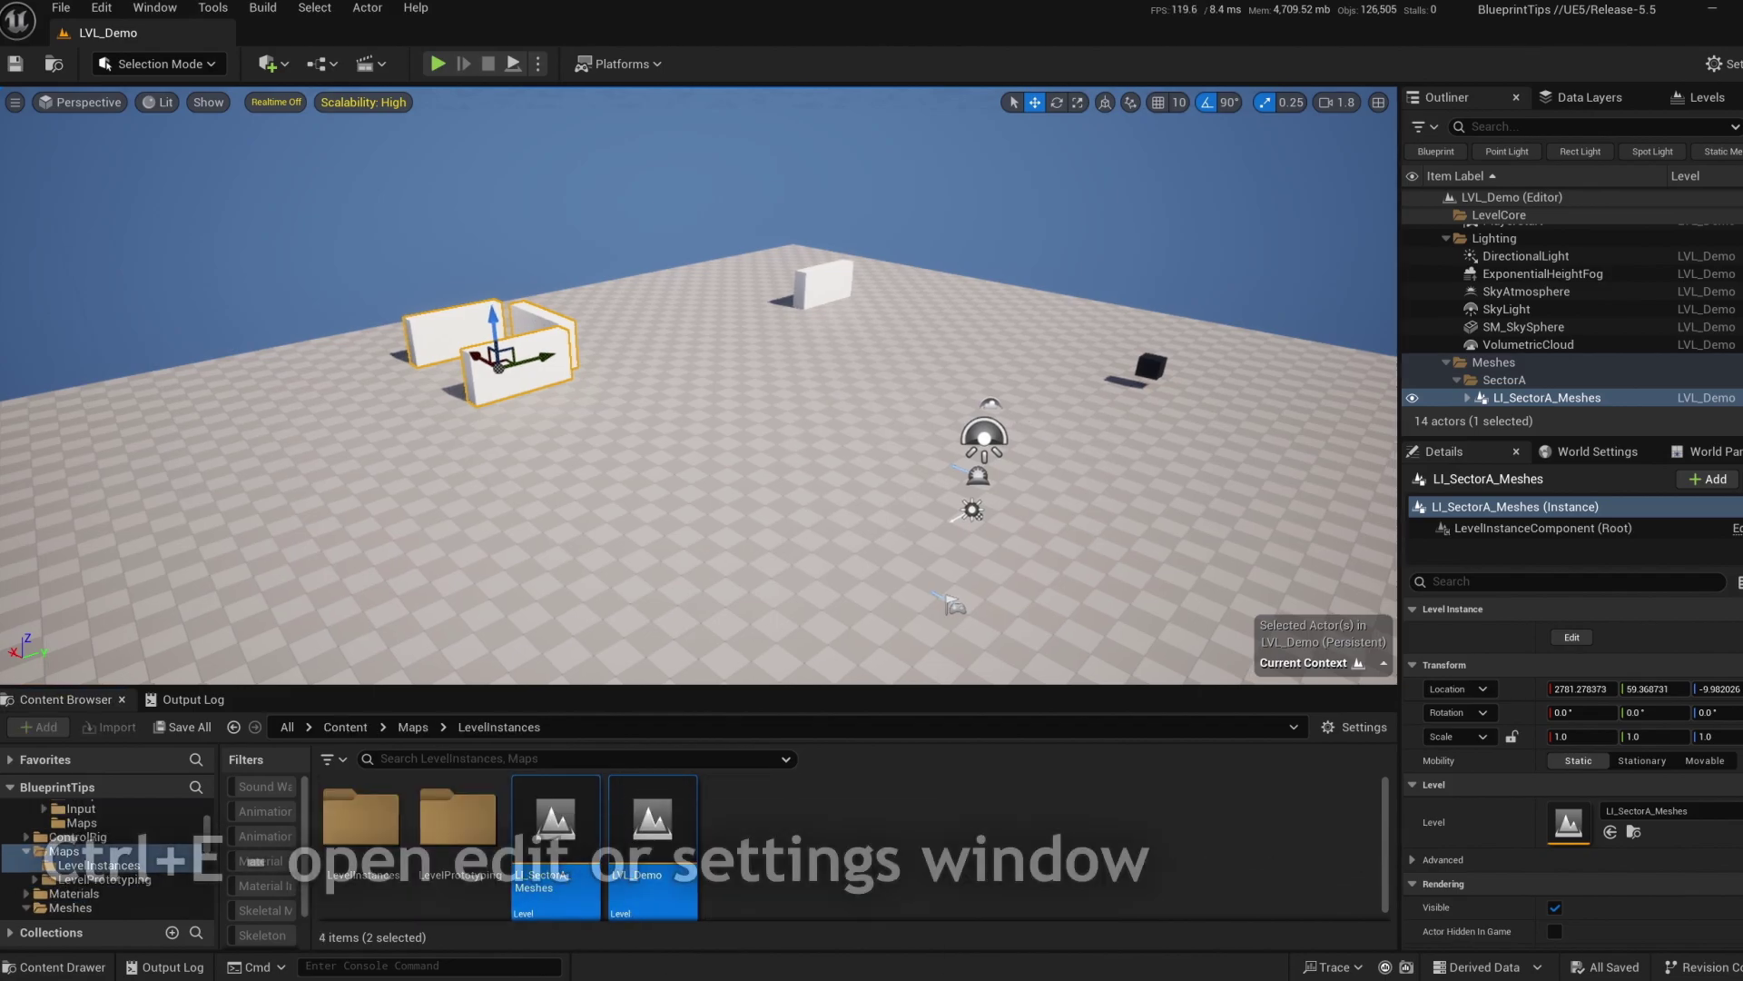
right_drag(794, 432, 805, 426)
key(Escape)
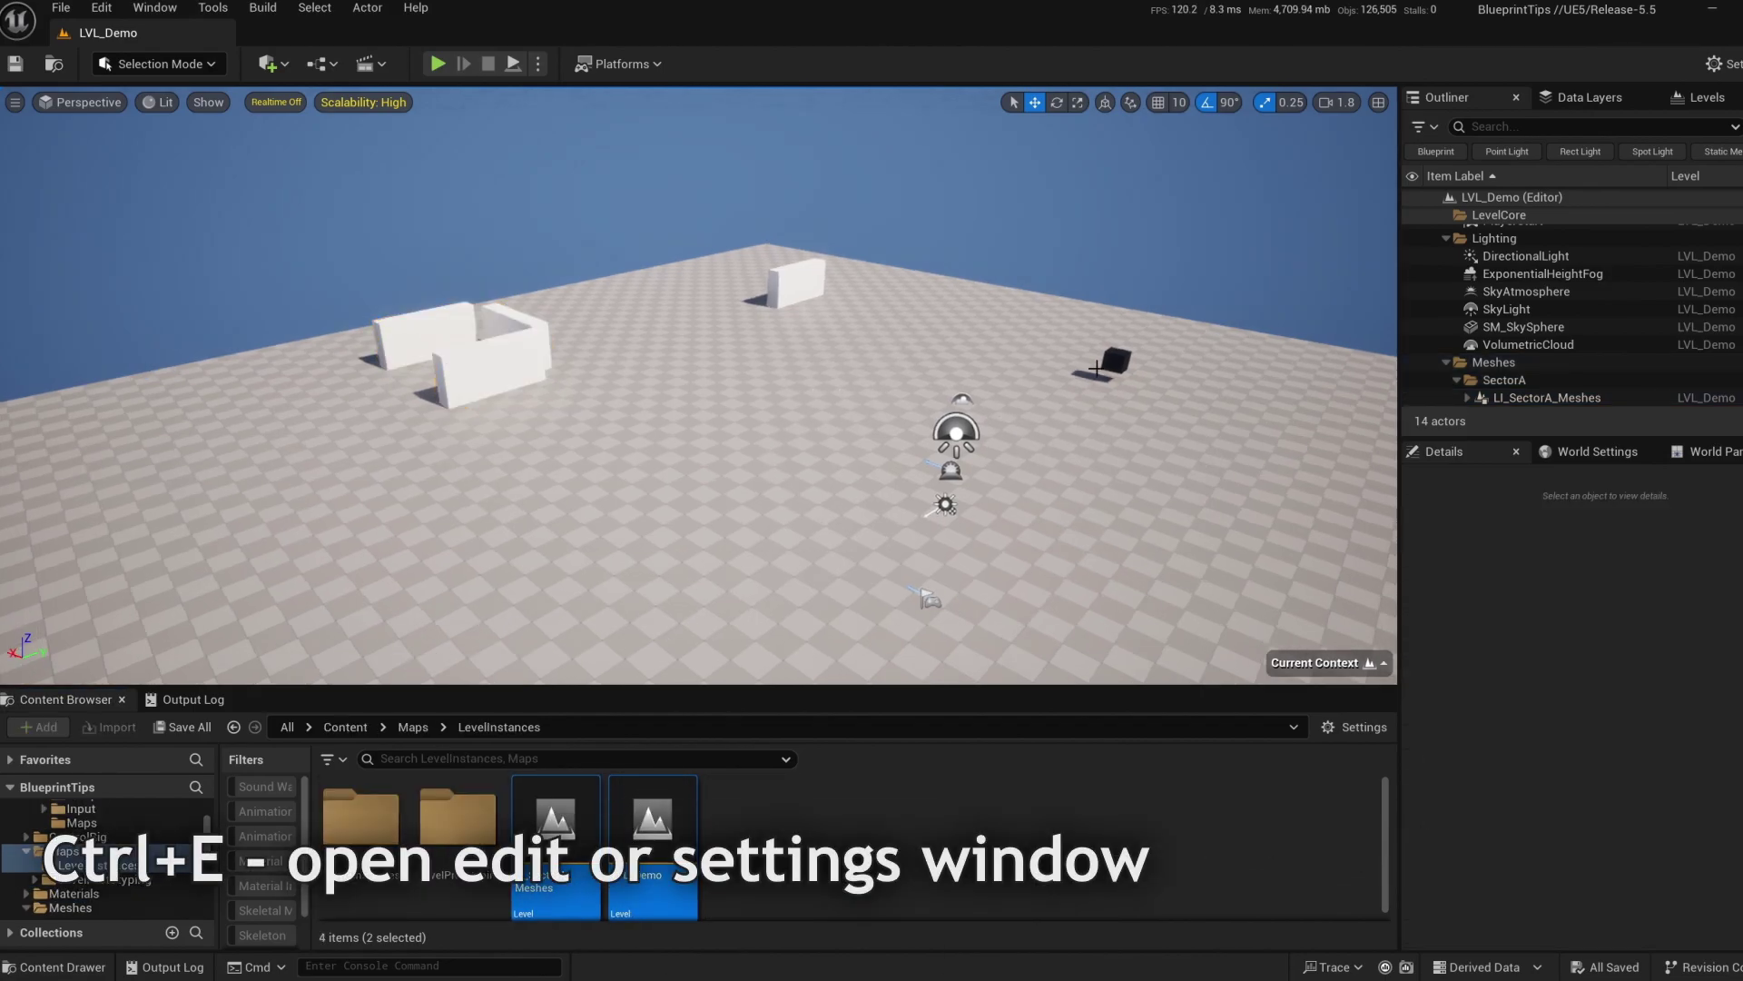
Open the source assets of the BP_Demo and Cube2 actors in their own editors, returning to LVL_Demo after each.
click(1115, 360)
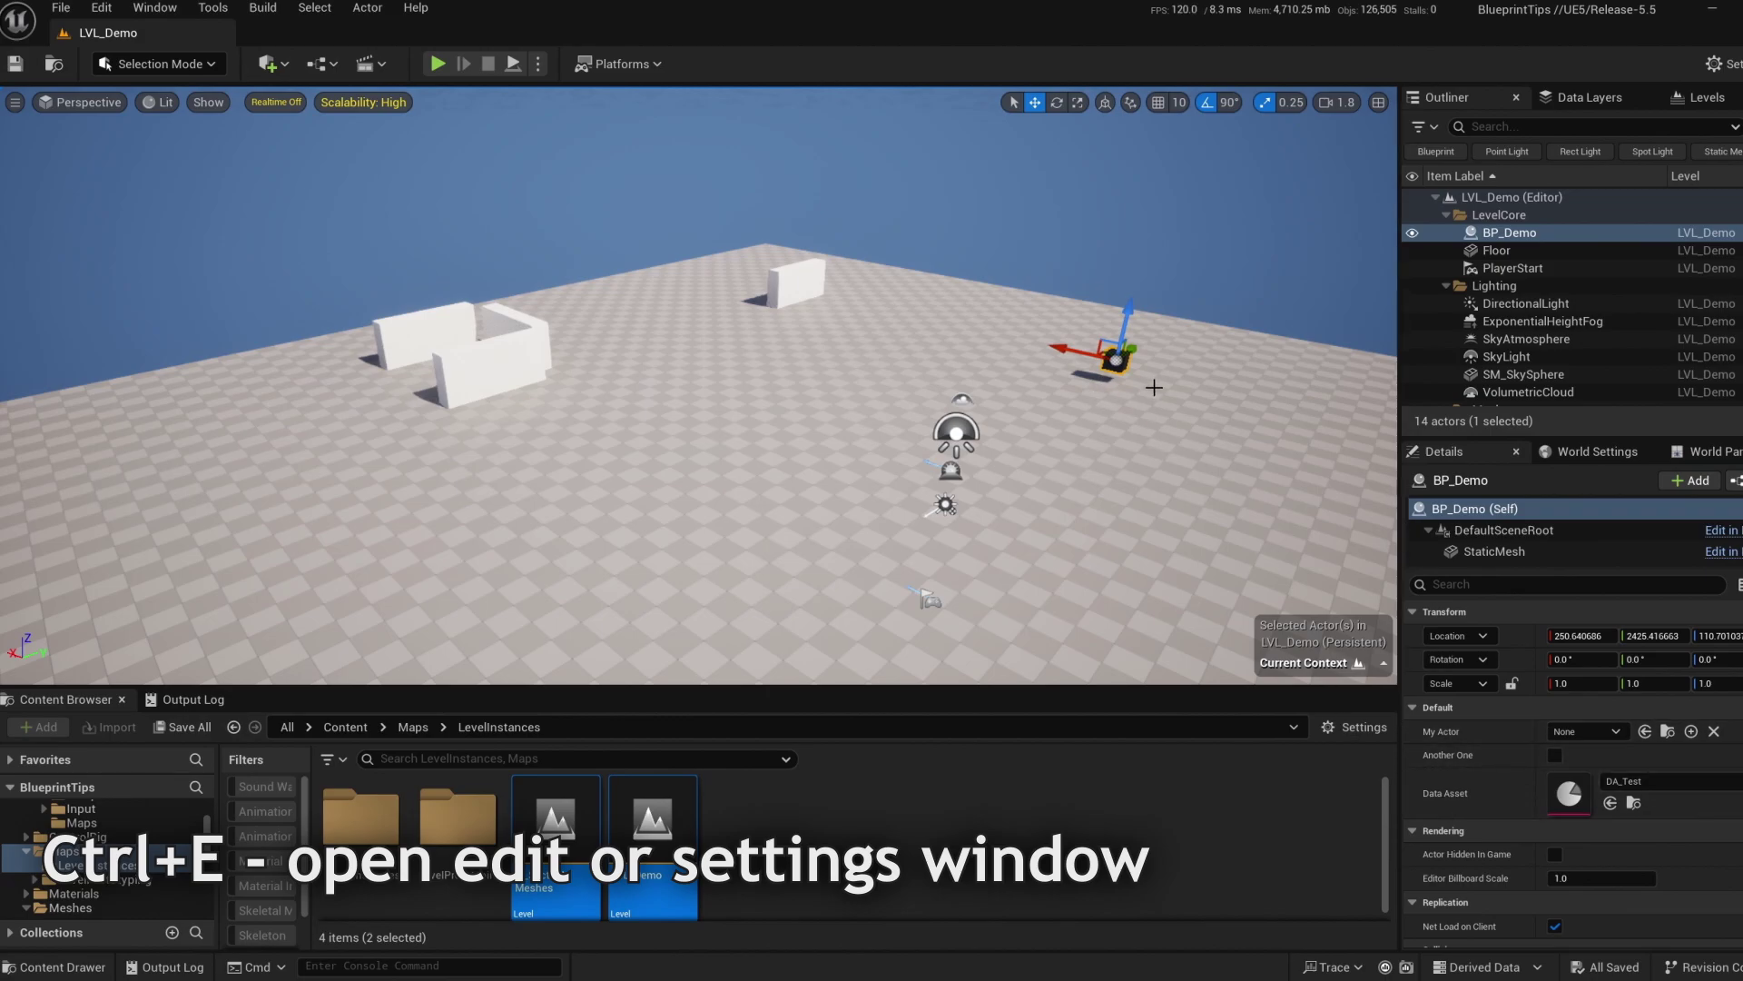
key(ctrl+e)
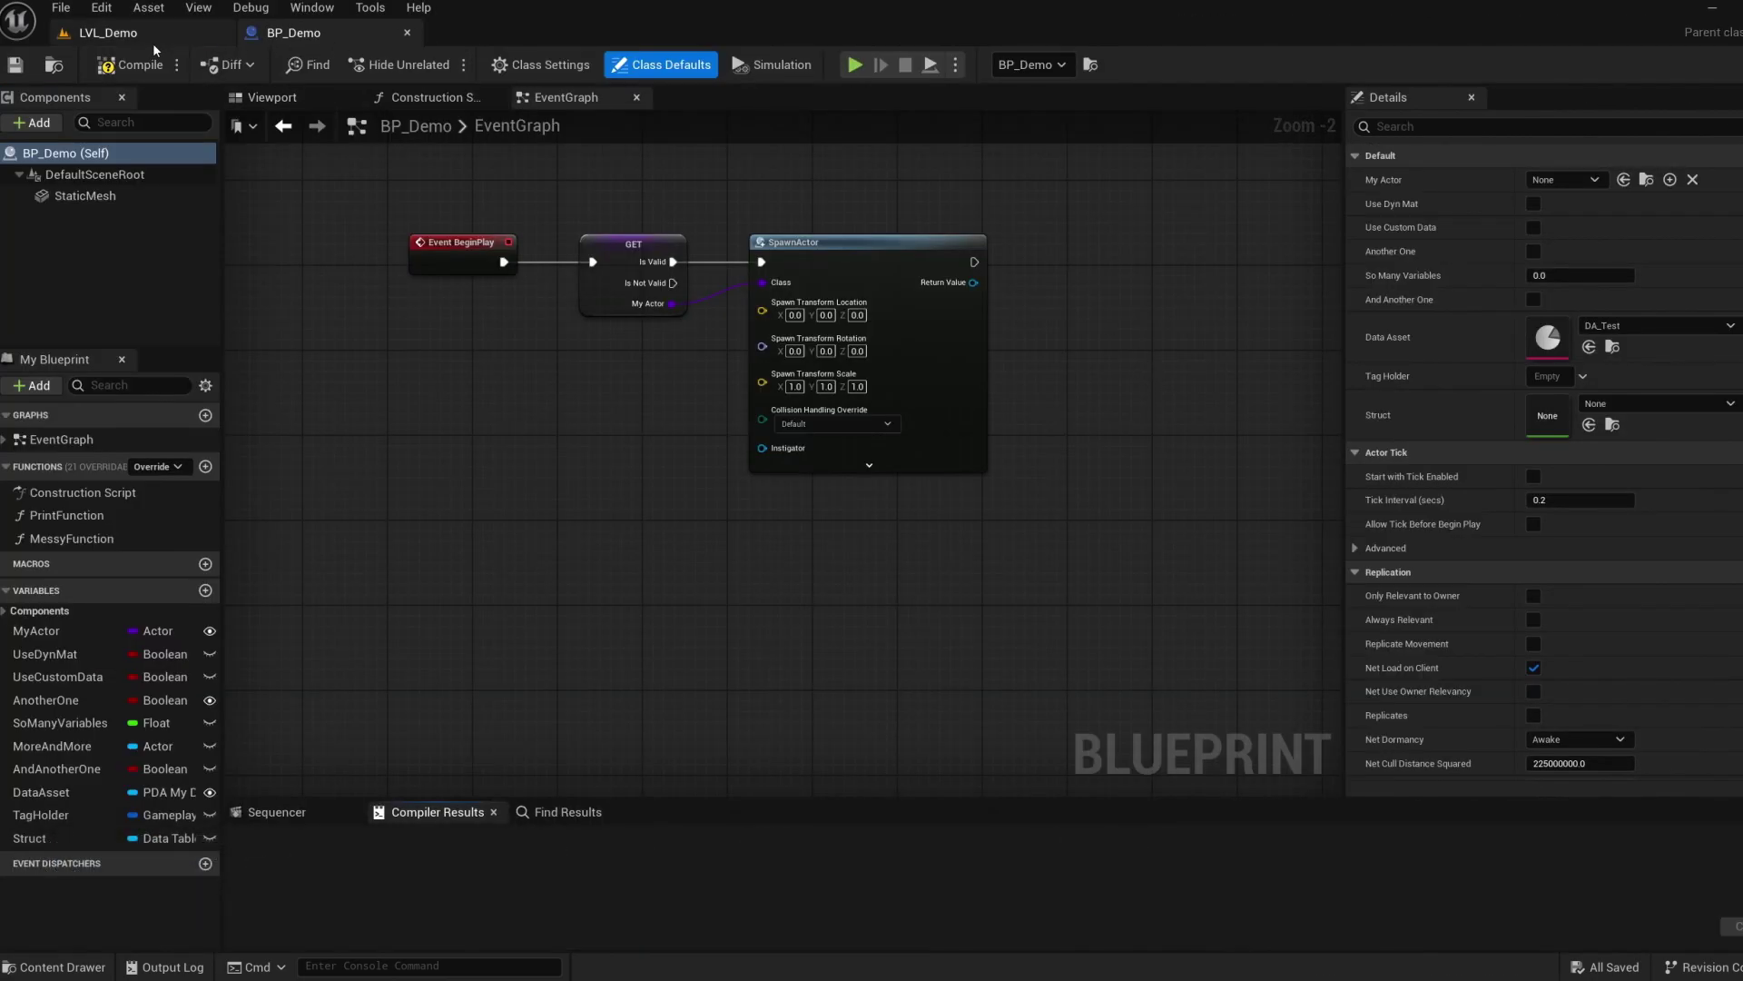
click(150, 34)
click(812, 273)
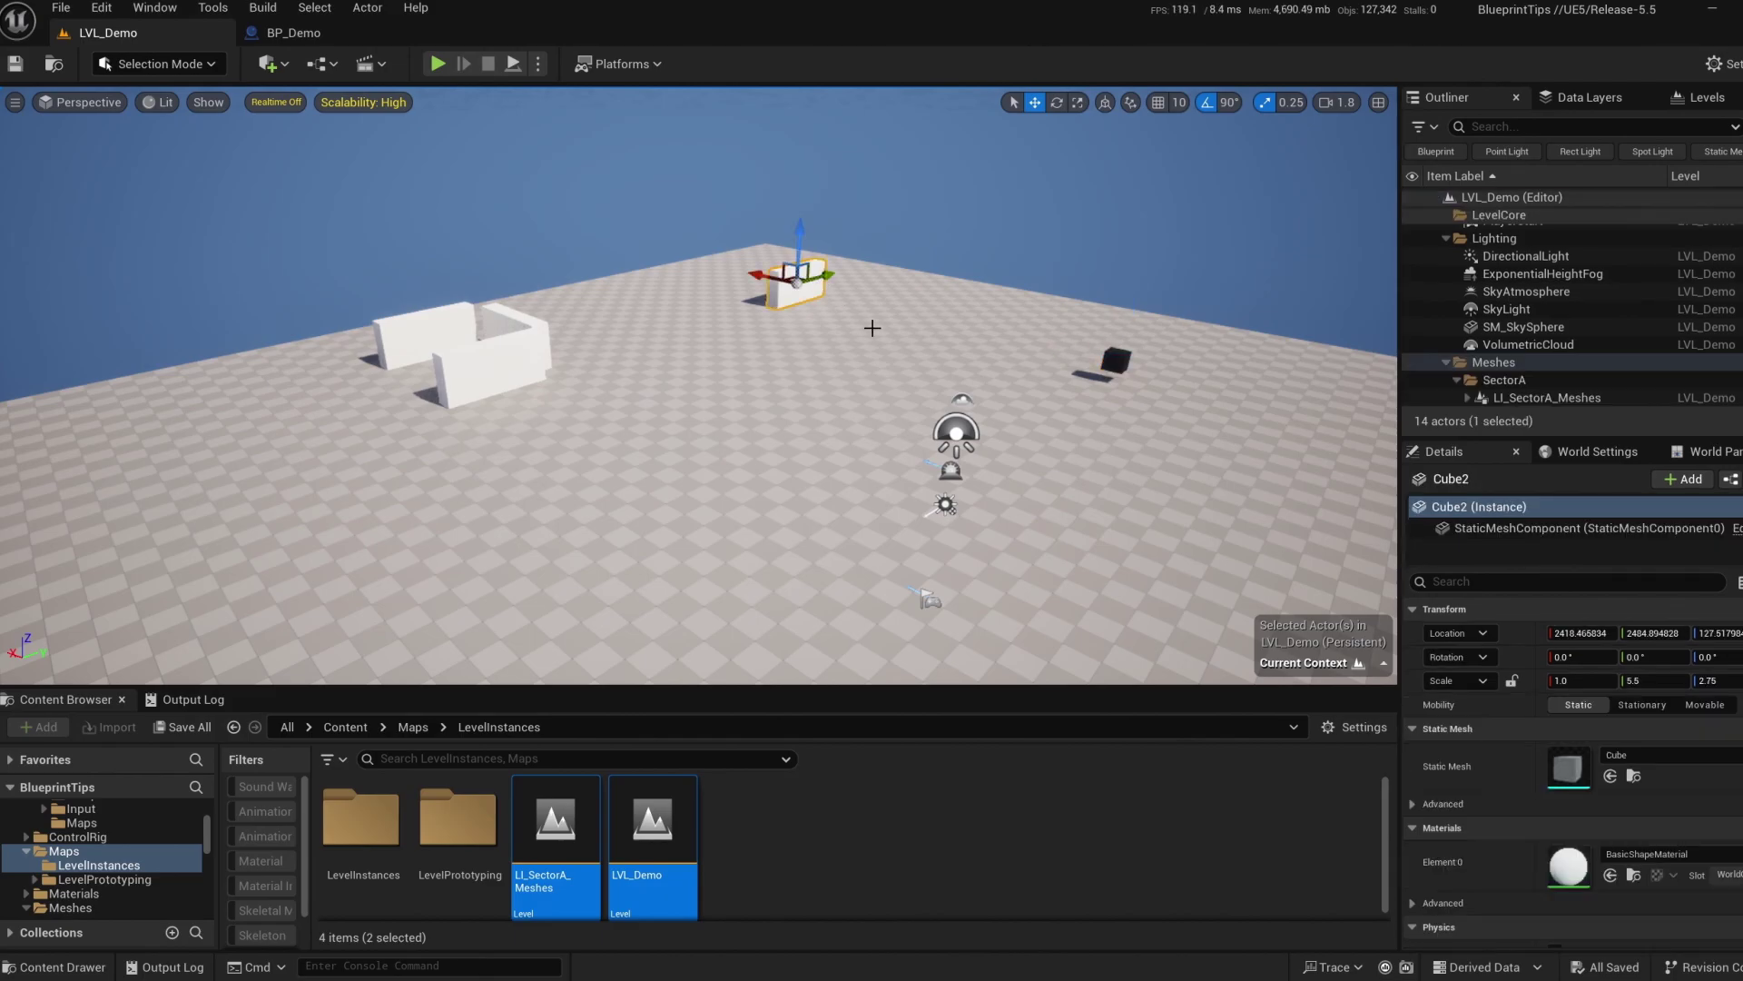
key(ctrl+e)
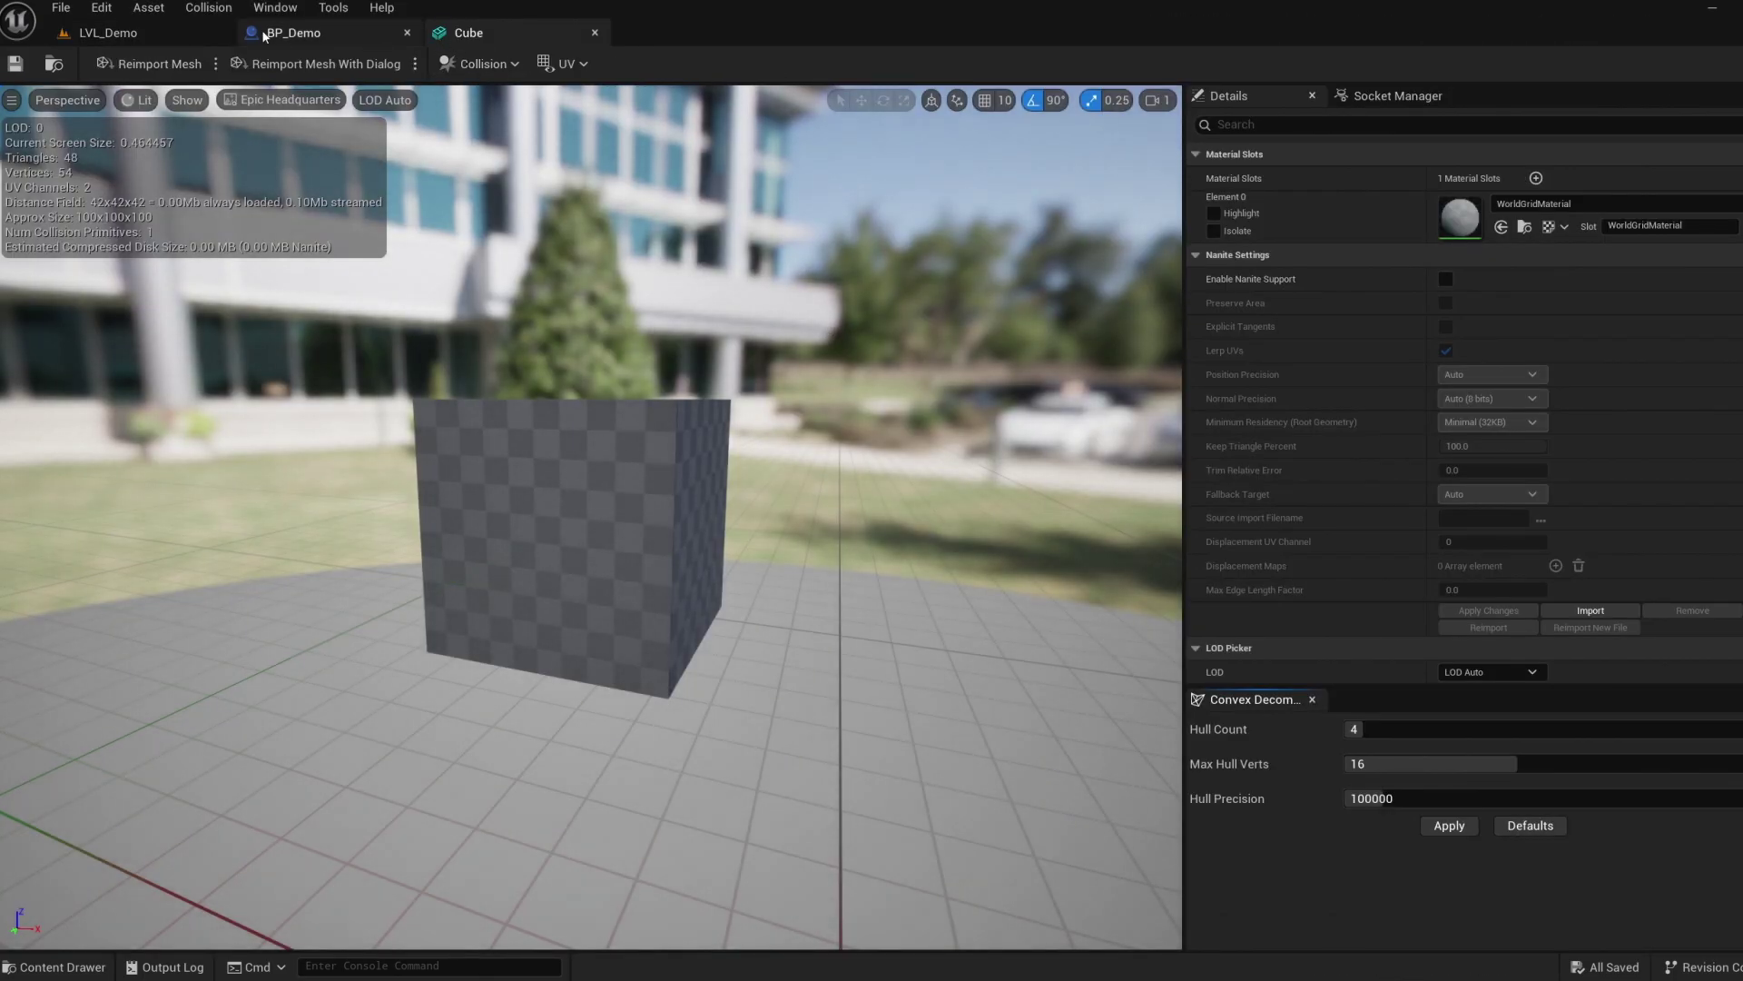
click(107, 33)
Edit the LI_SectorA_Meshes level instance, move its Cube wall to about X = 2240, and save the instance.
click(461, 350)
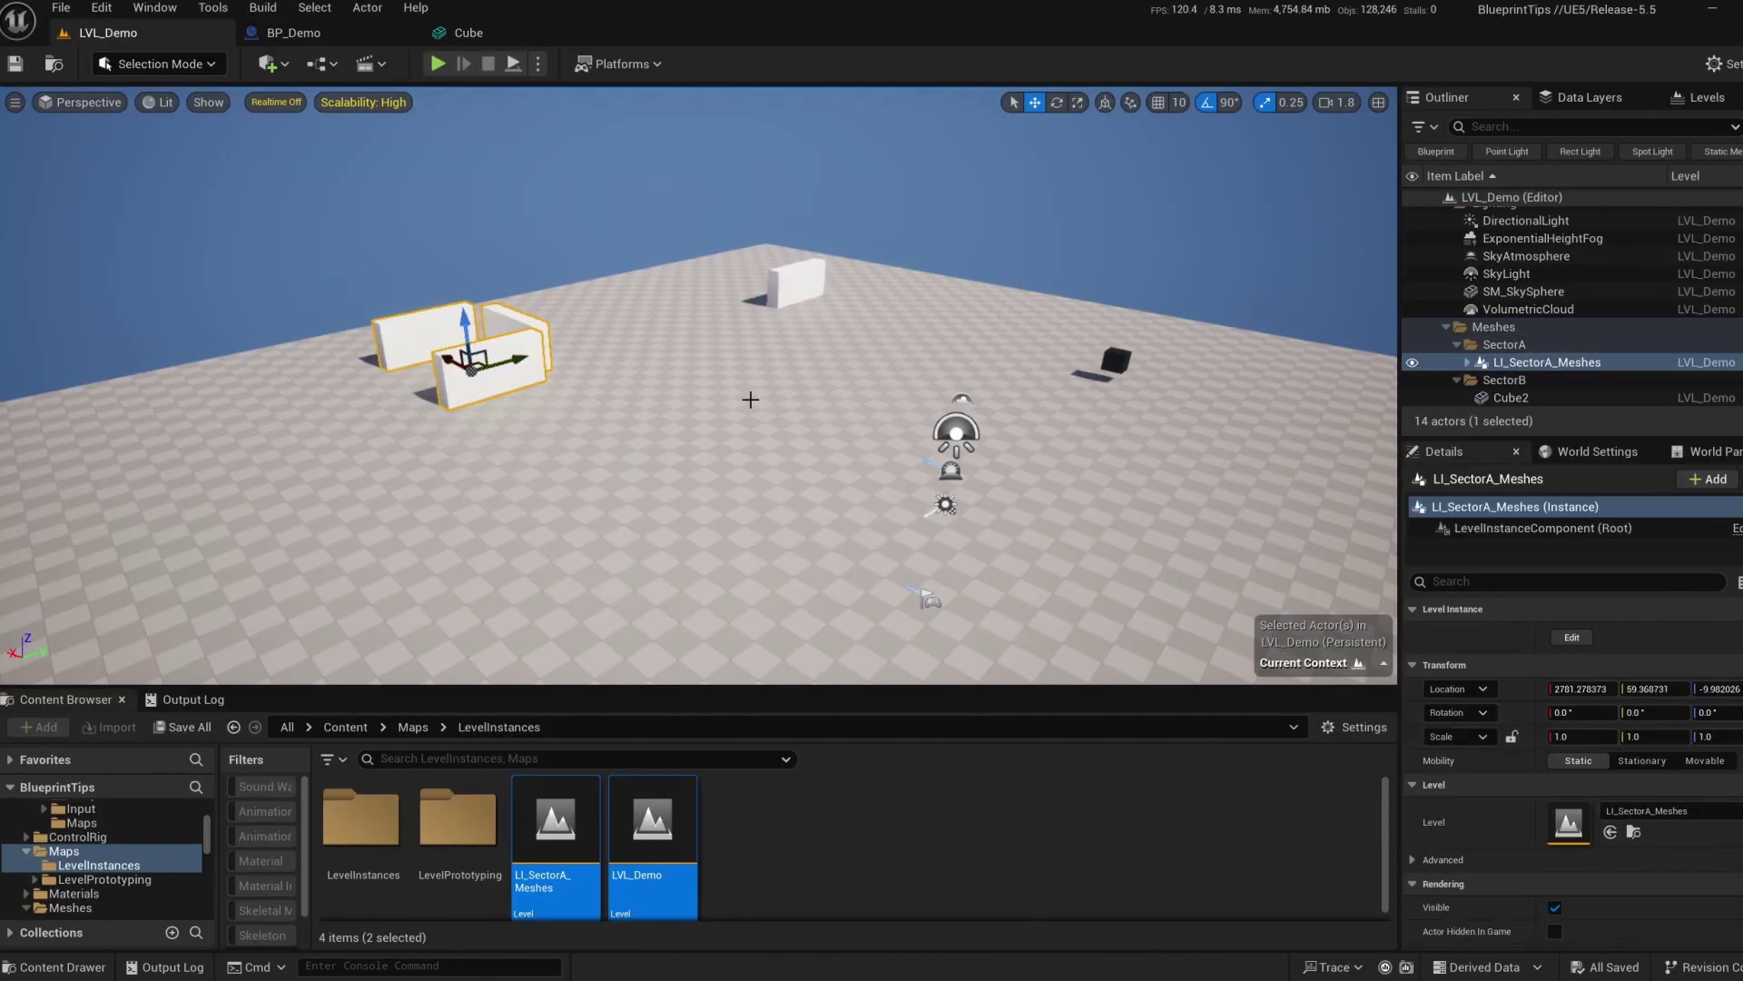
key(ctrl+e)
click(491, 365)
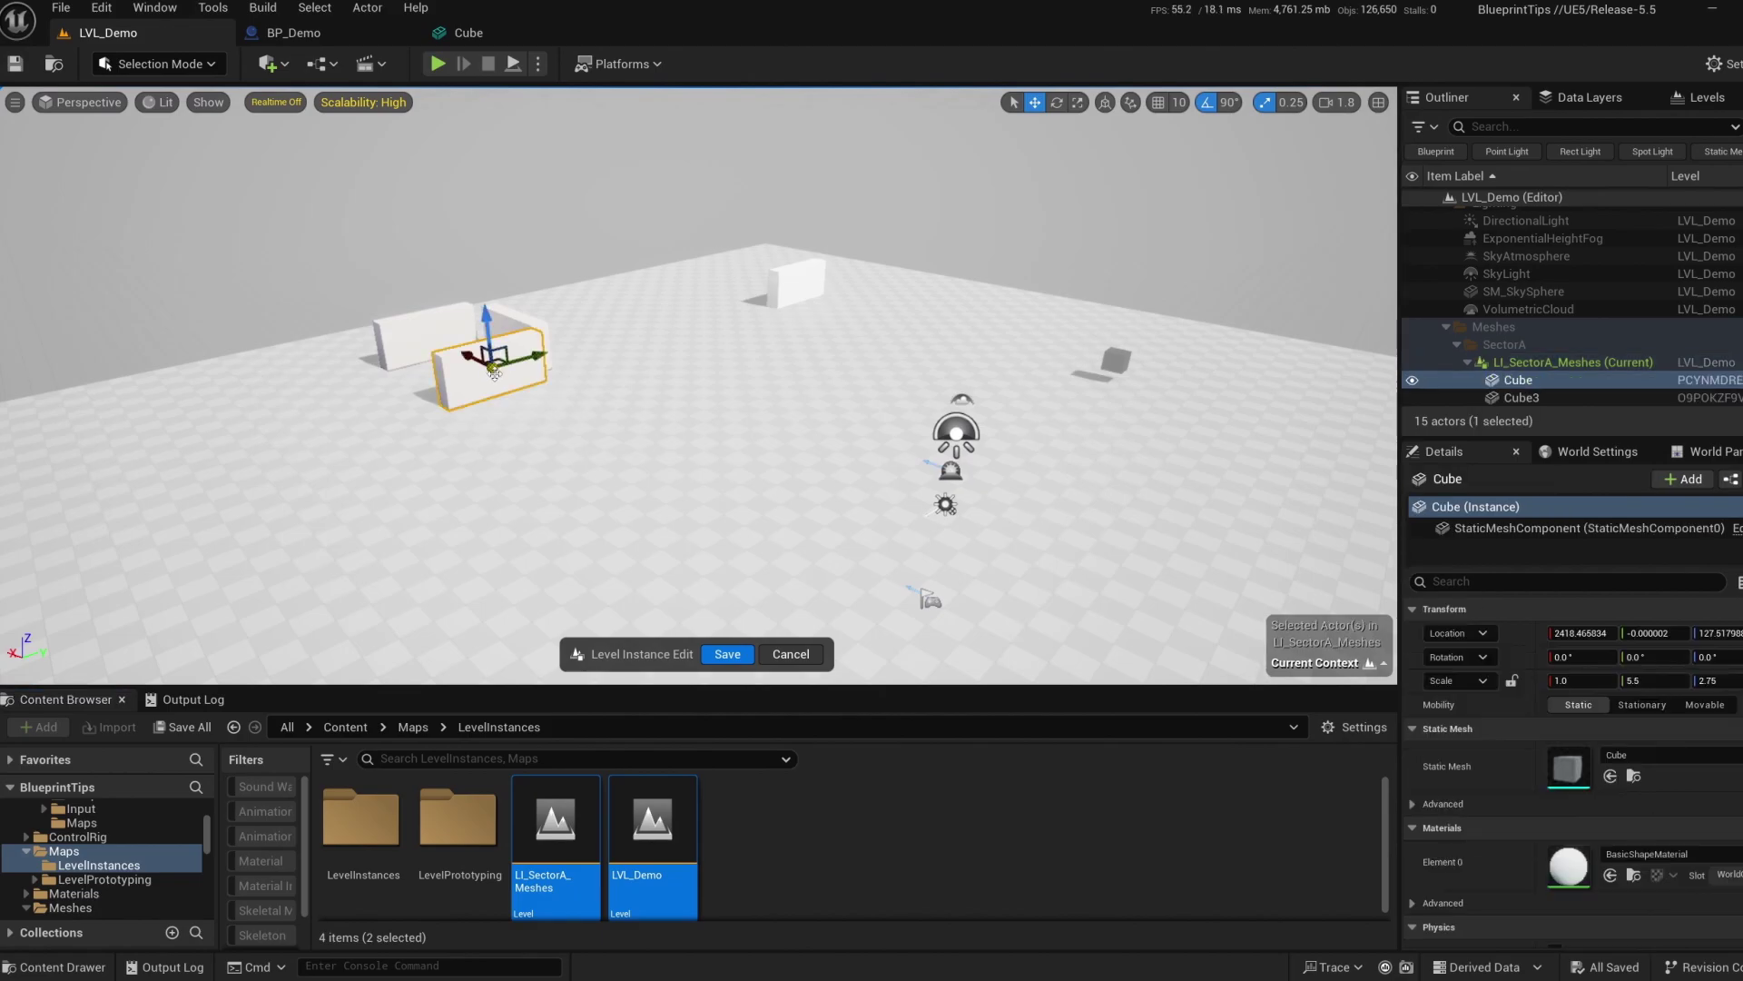
drag(486, 363, 590, 473)
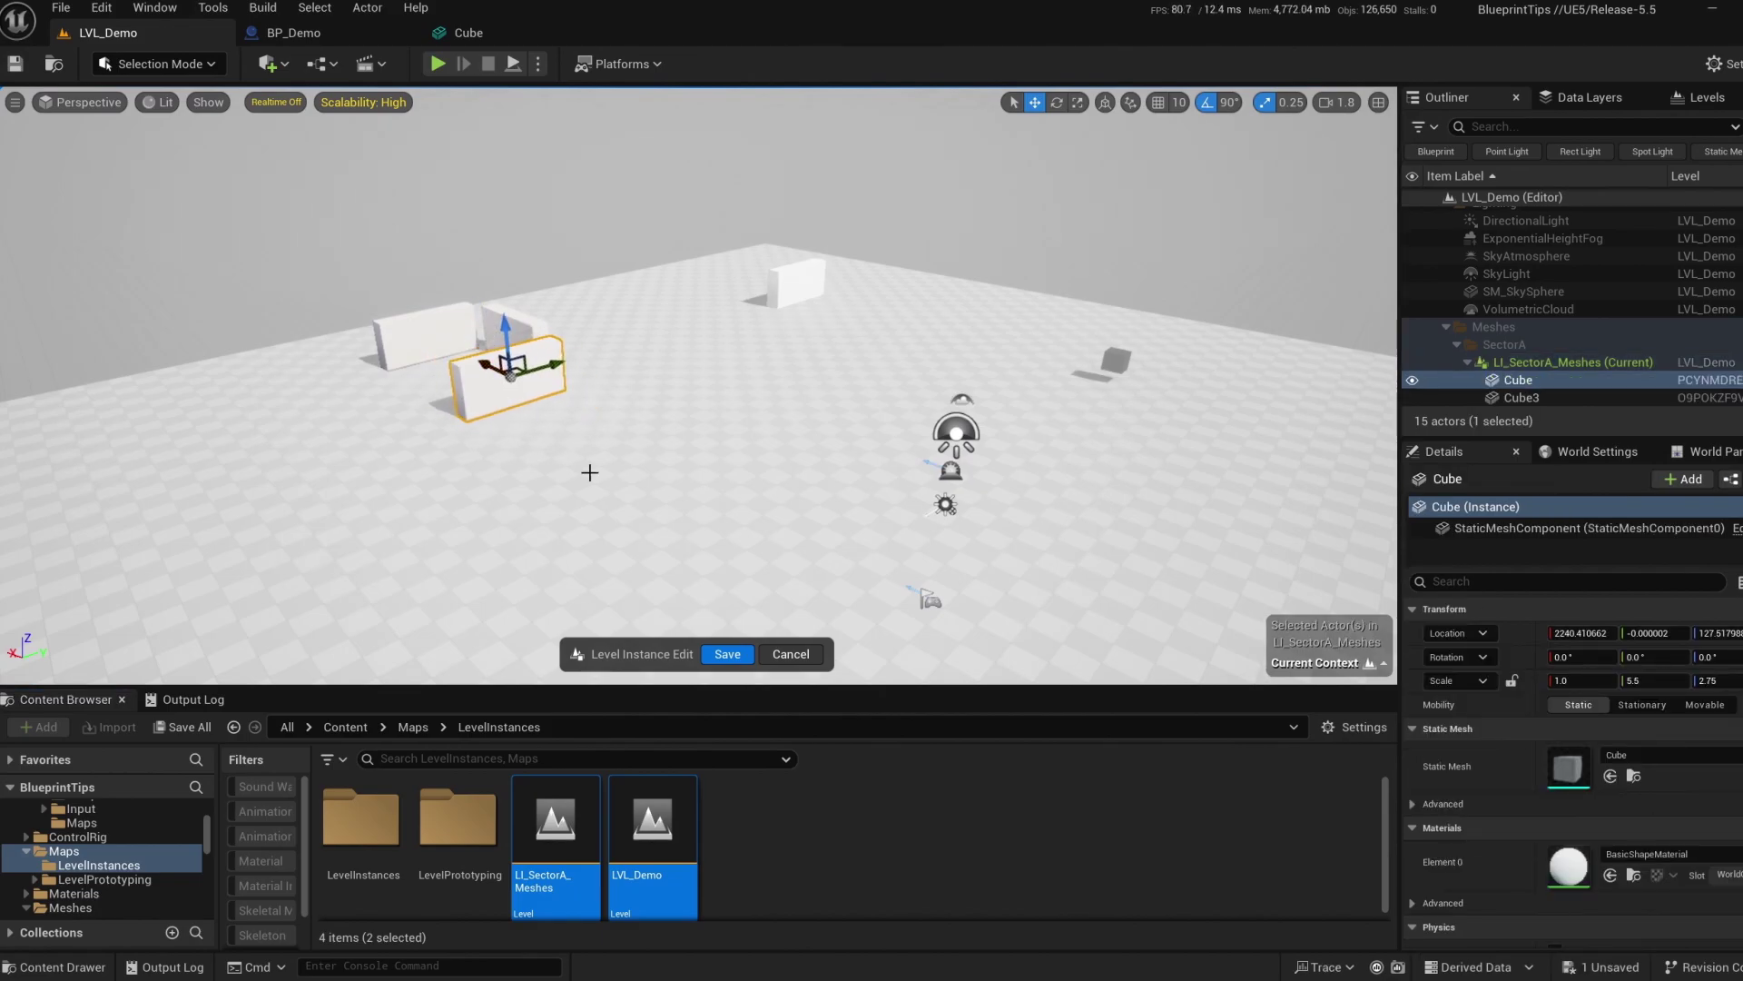
click(727, 653)
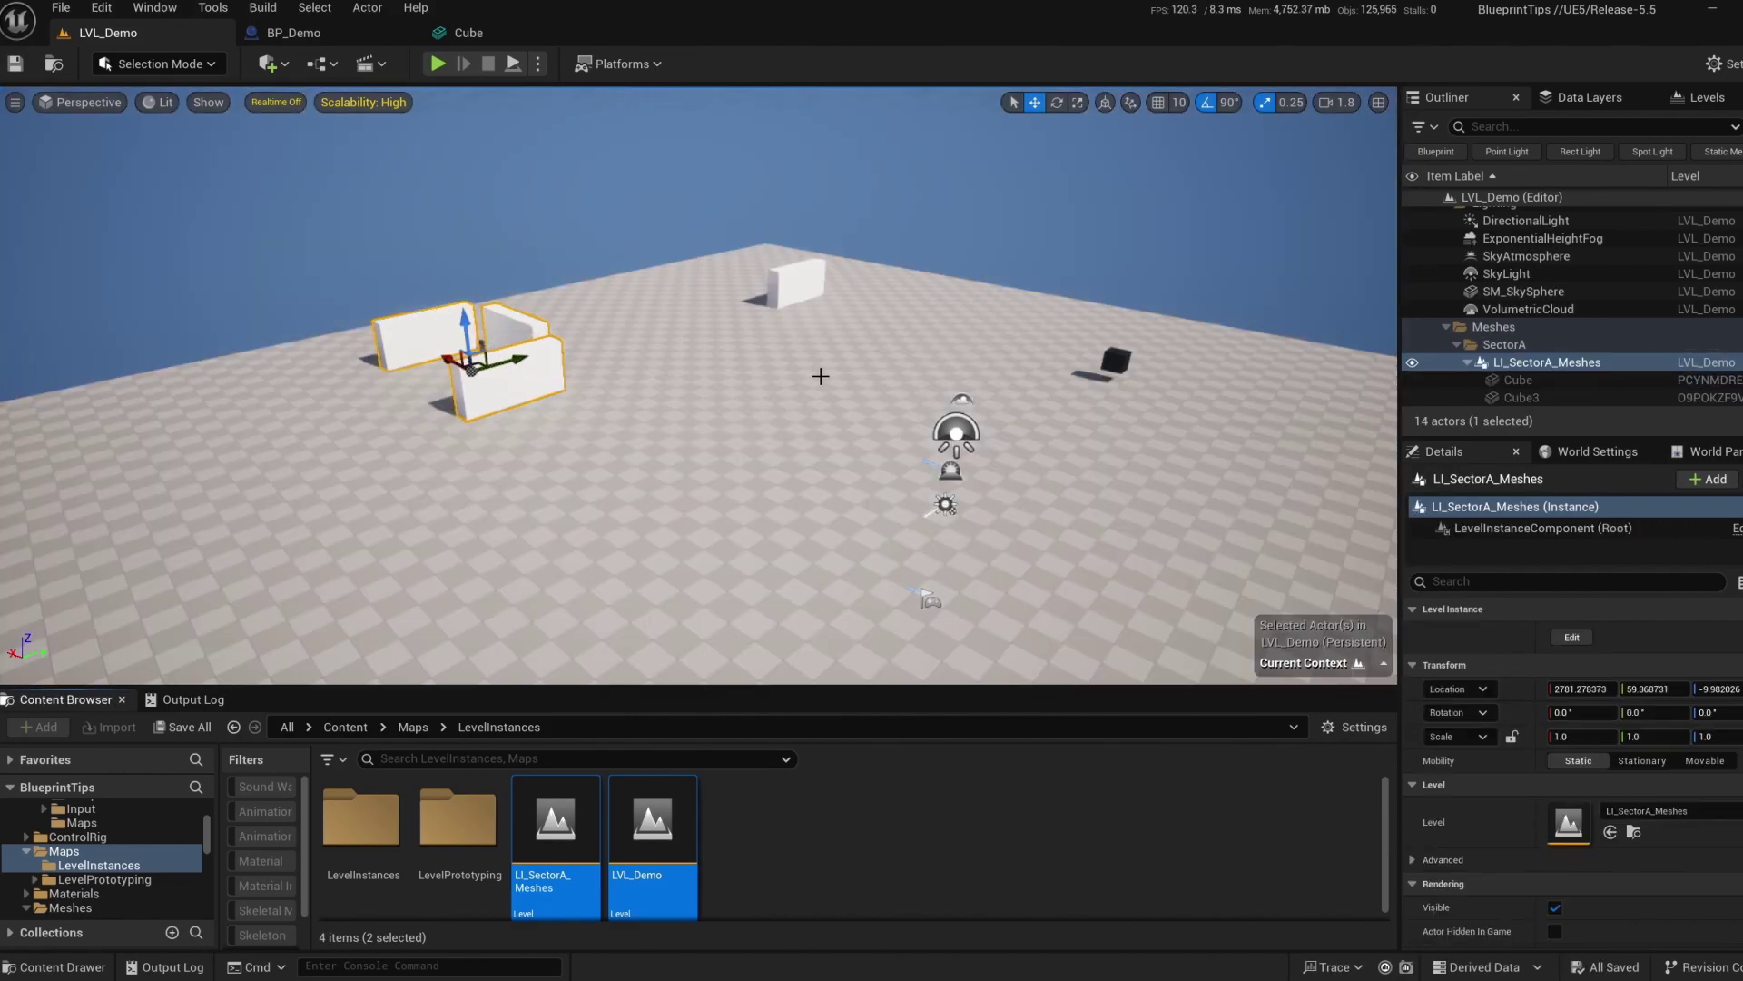
Place two Get MyActor nodes in the empty area of BP_Demo's event graph.
click(313, 40)
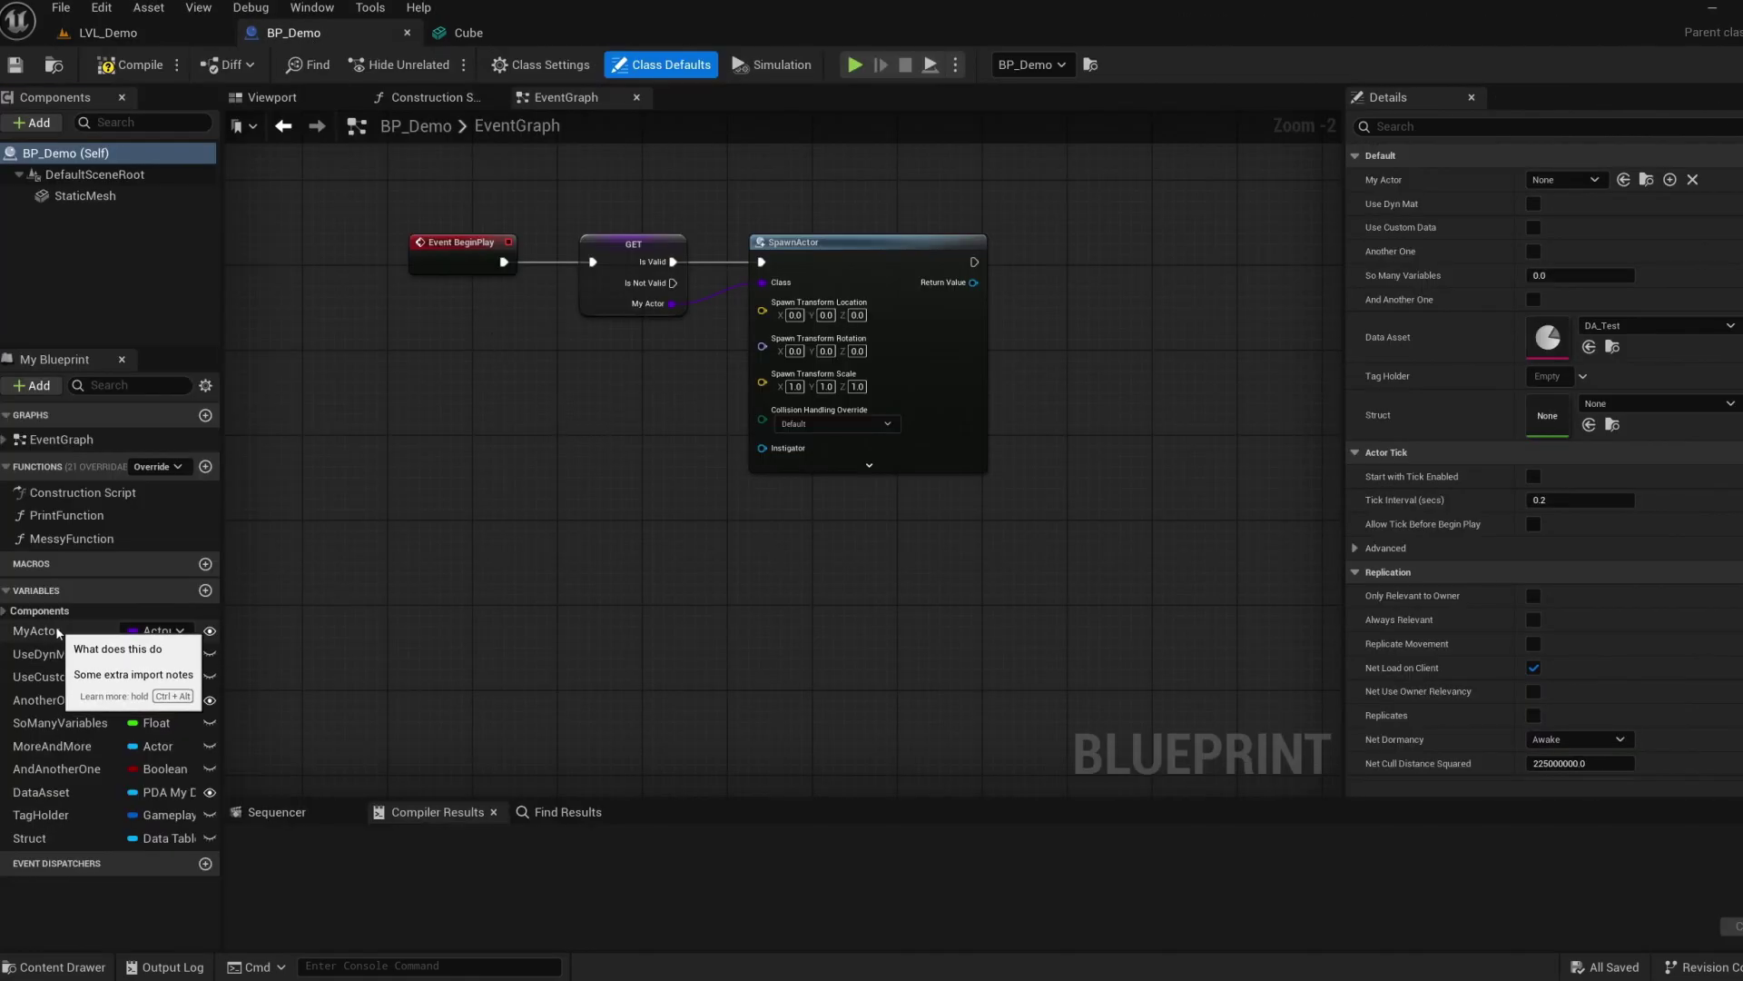
click(56, 631)
drag(56, 631, 487, 570)
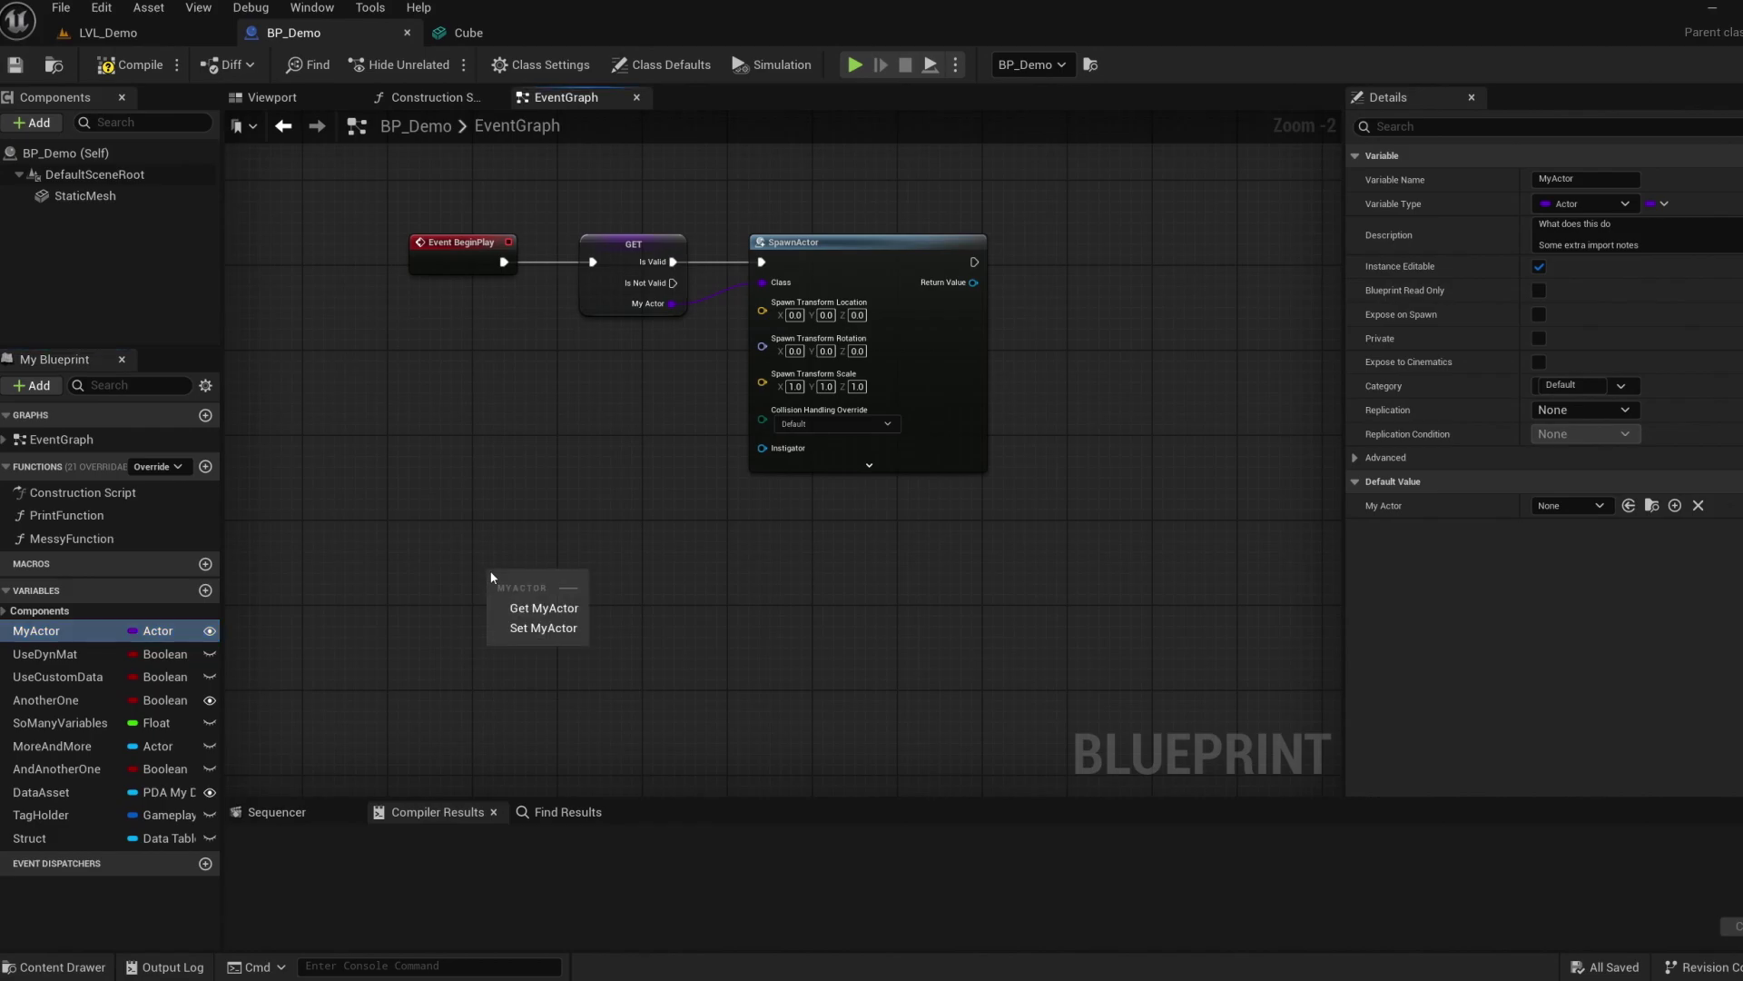
click(544, 607)
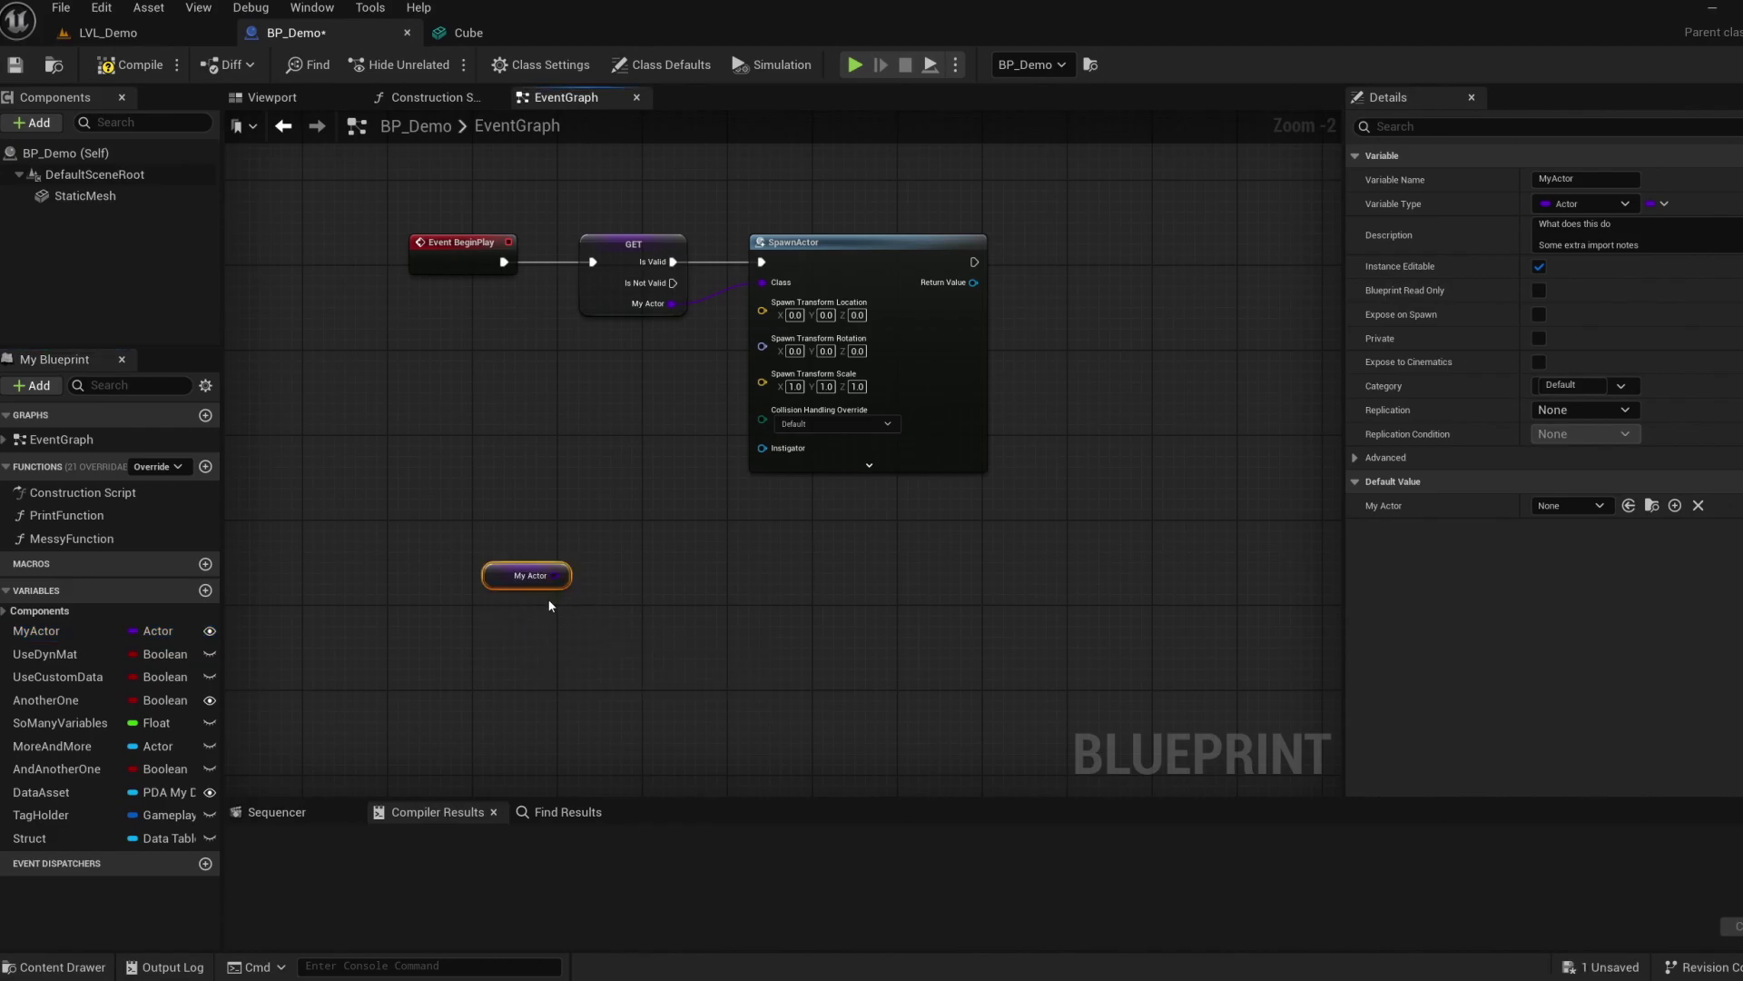
click(42, 635)
ctrl+drag(43, 636, 537, 647)
Place two Set MyActor nodes in BP_Demo's event graph beside the getters and clear the selection.
alt+drag(46, 633, 784, 613)
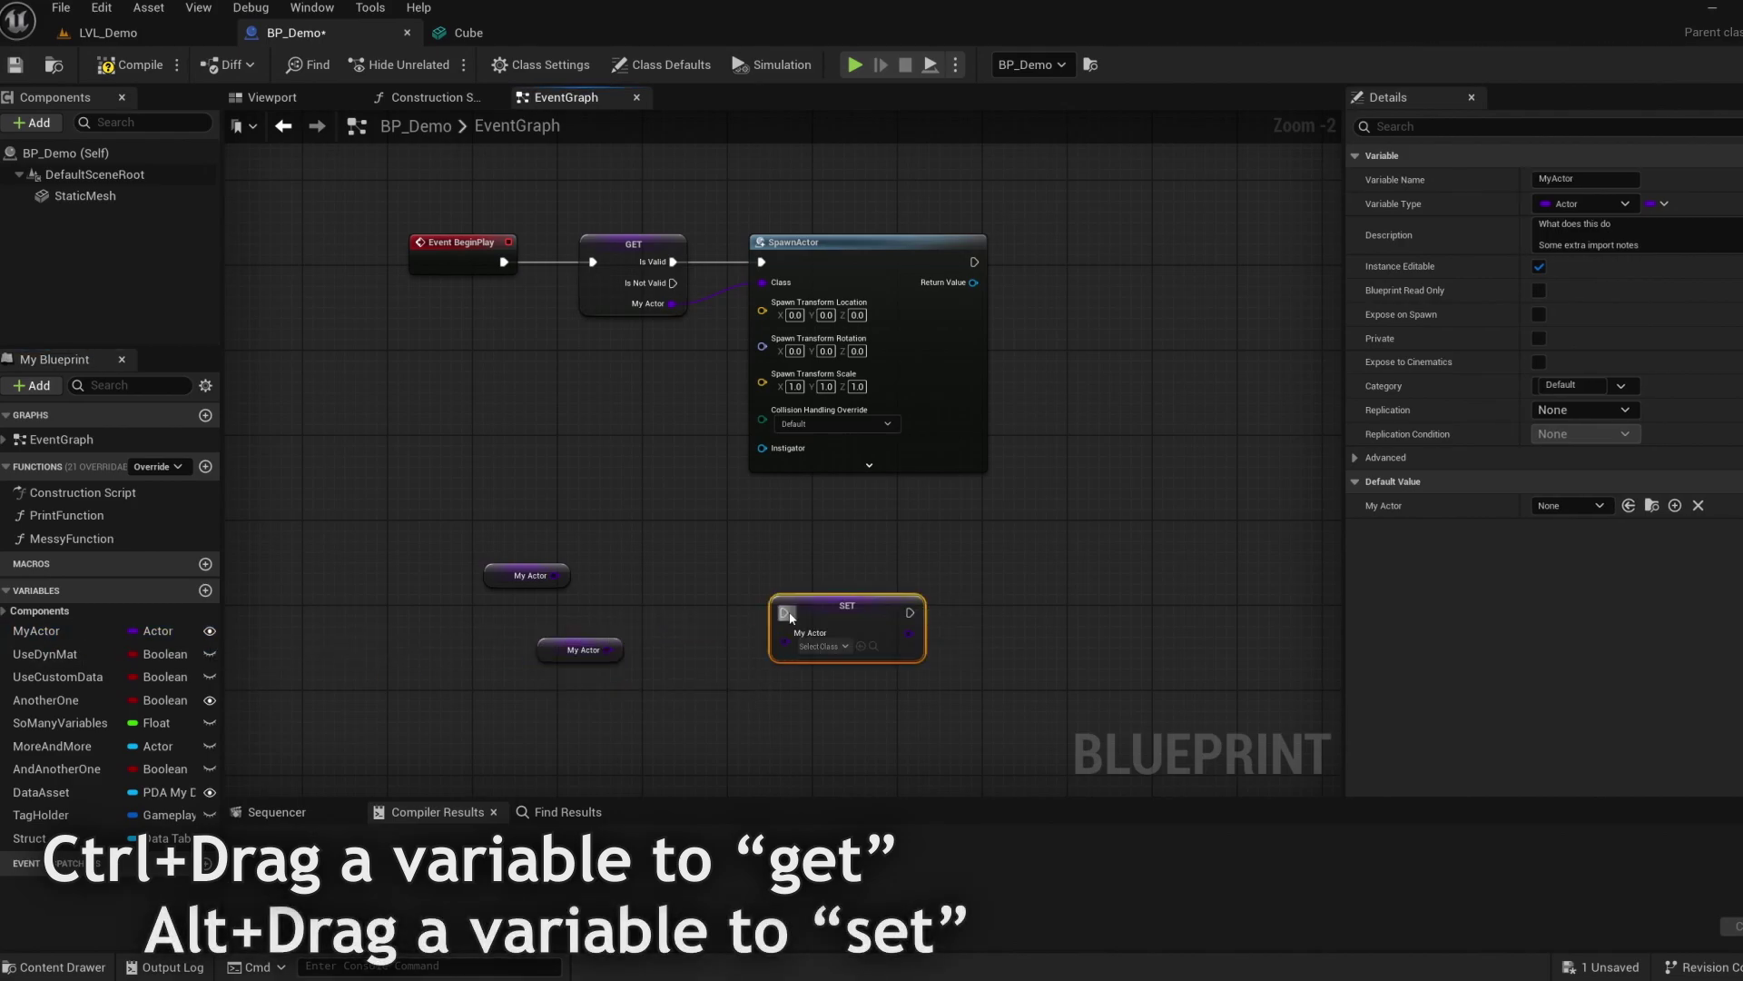
click(67, 626)
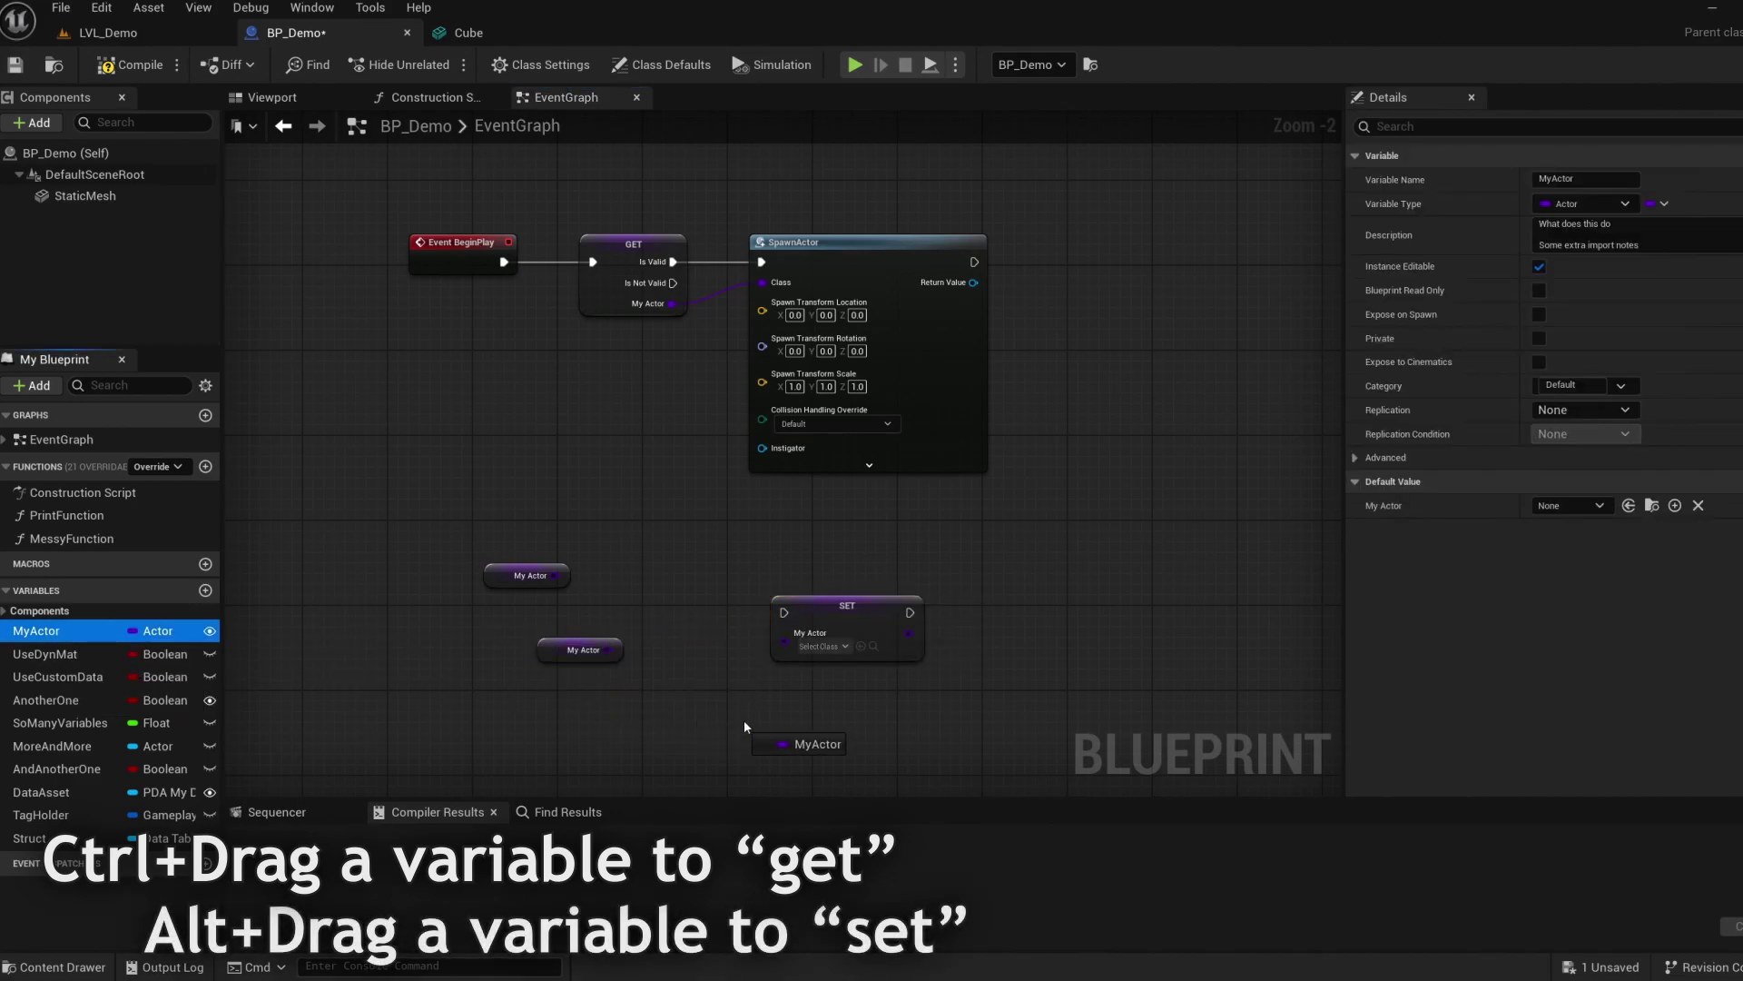
alt+drag(808, 721, 806, 719)
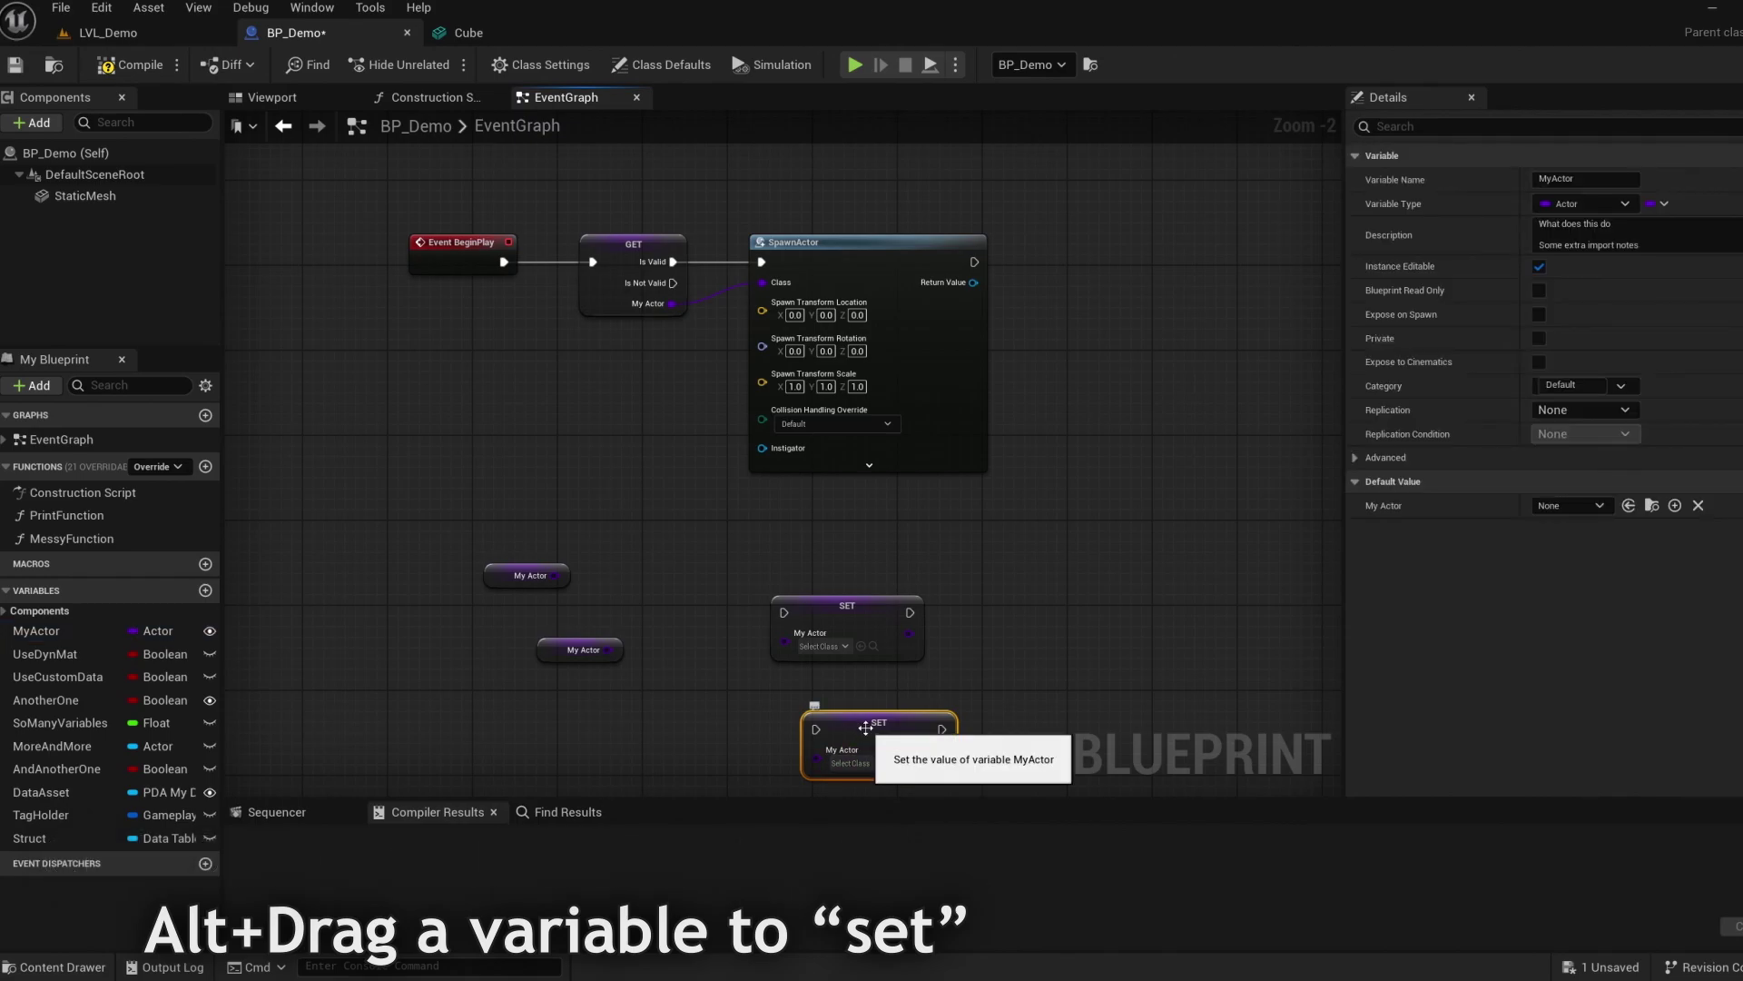
click(636, 476)
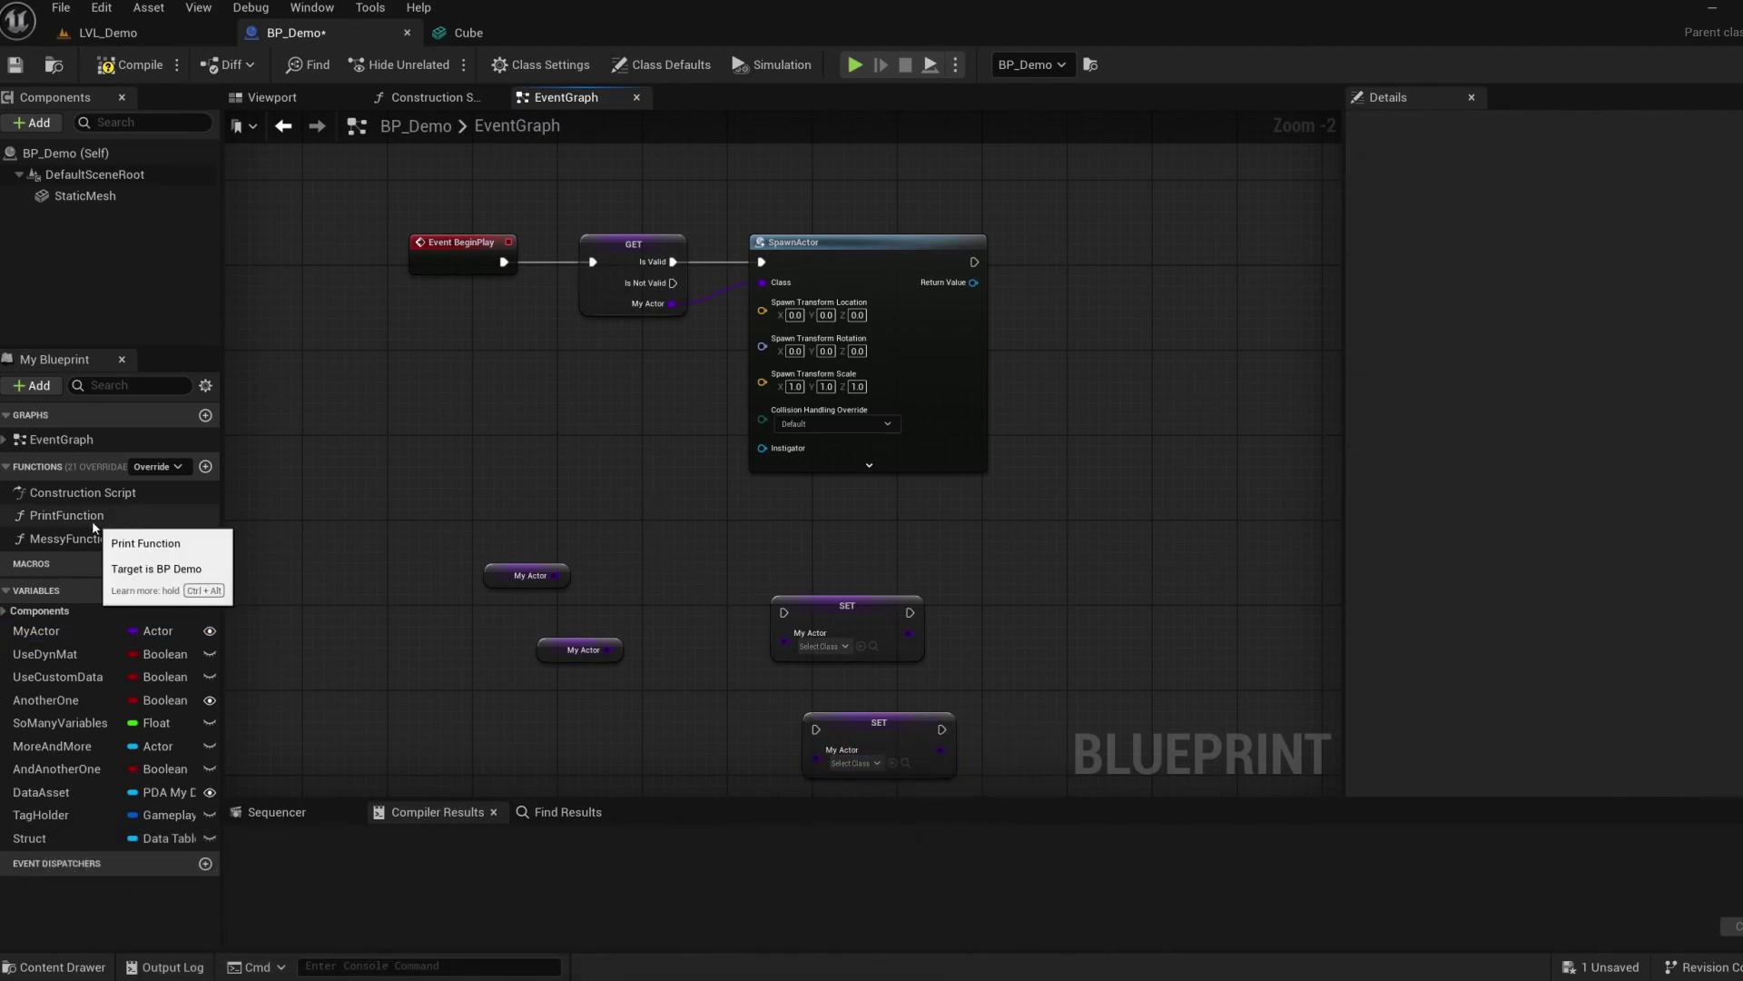
In PrintFunction, add a Boolean input parameter, and try creating another by linking the Branch's Condition to the function's entry node.
double_click(90, 518)
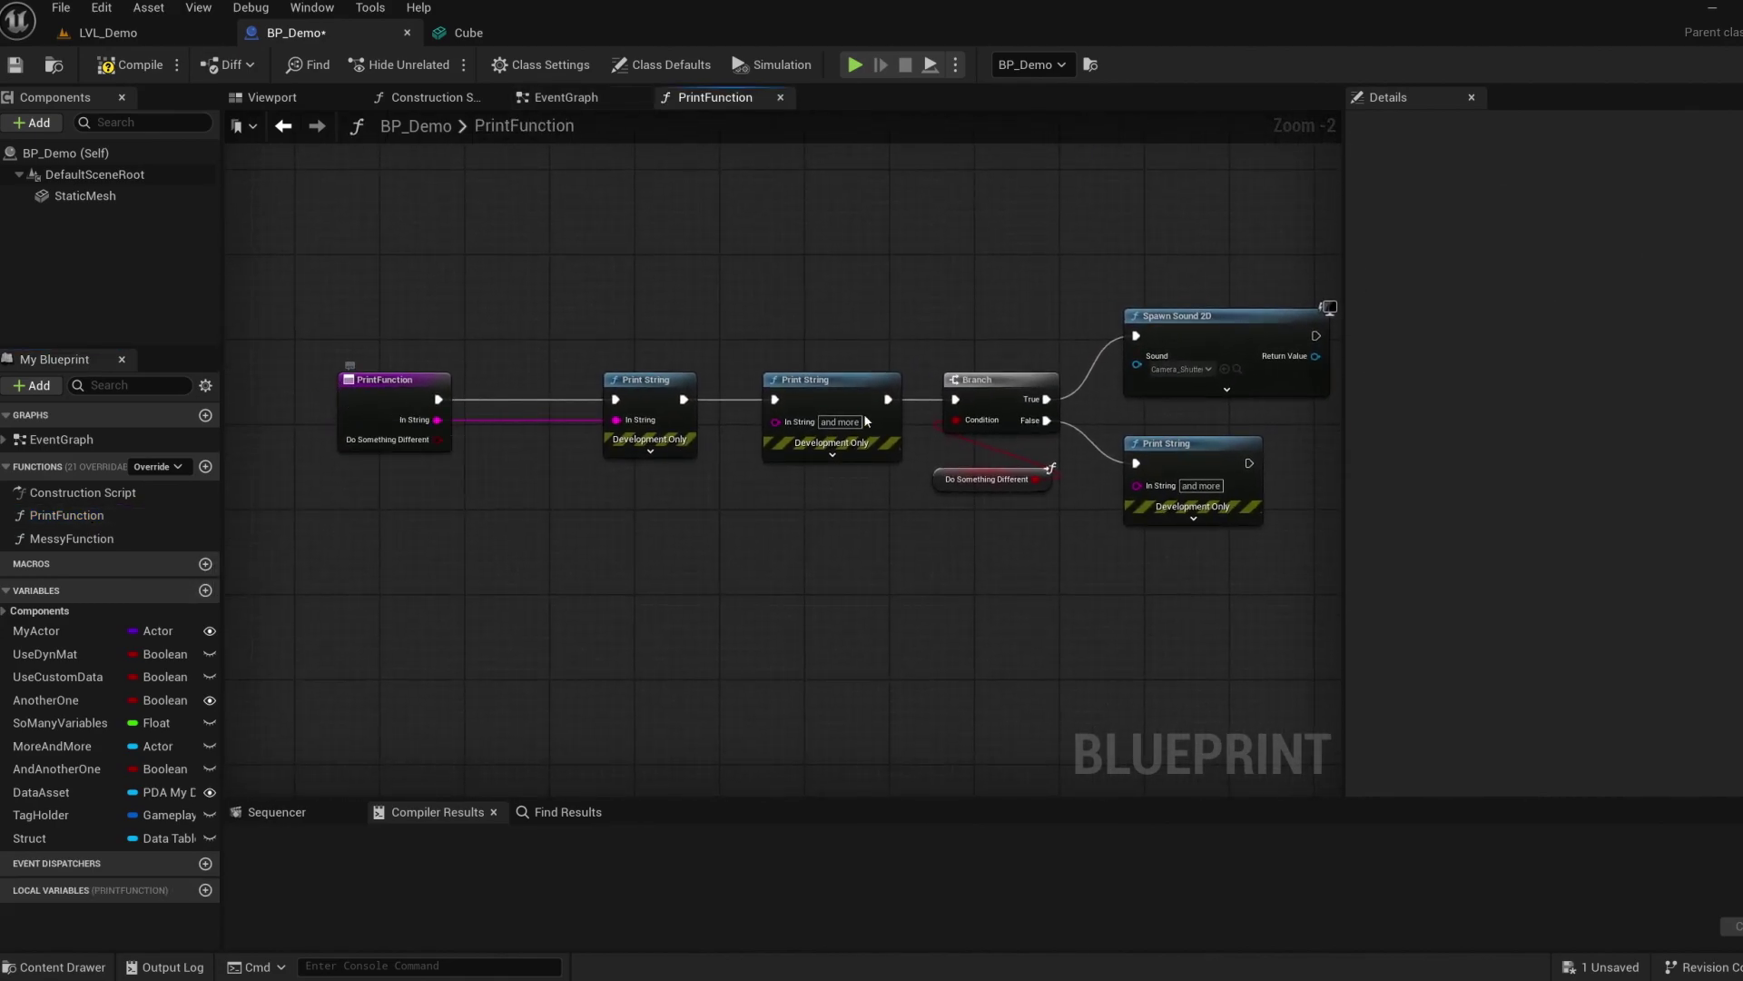
click(388, 409)
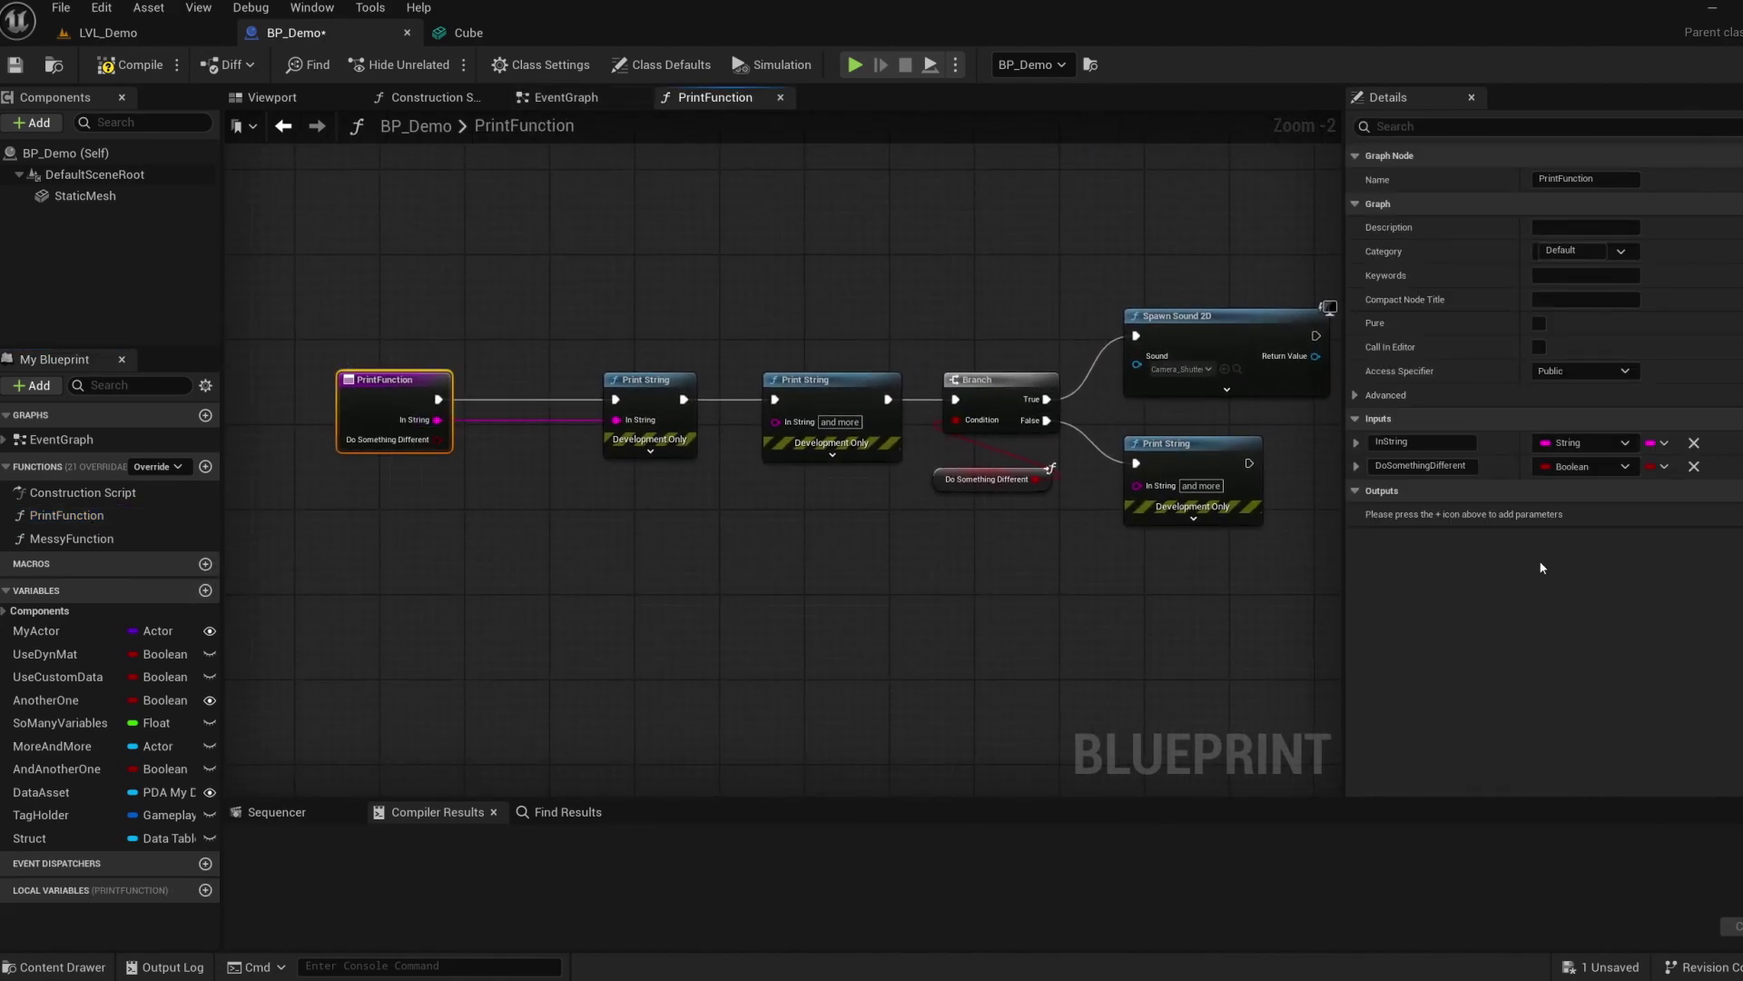
click(1734, 419)
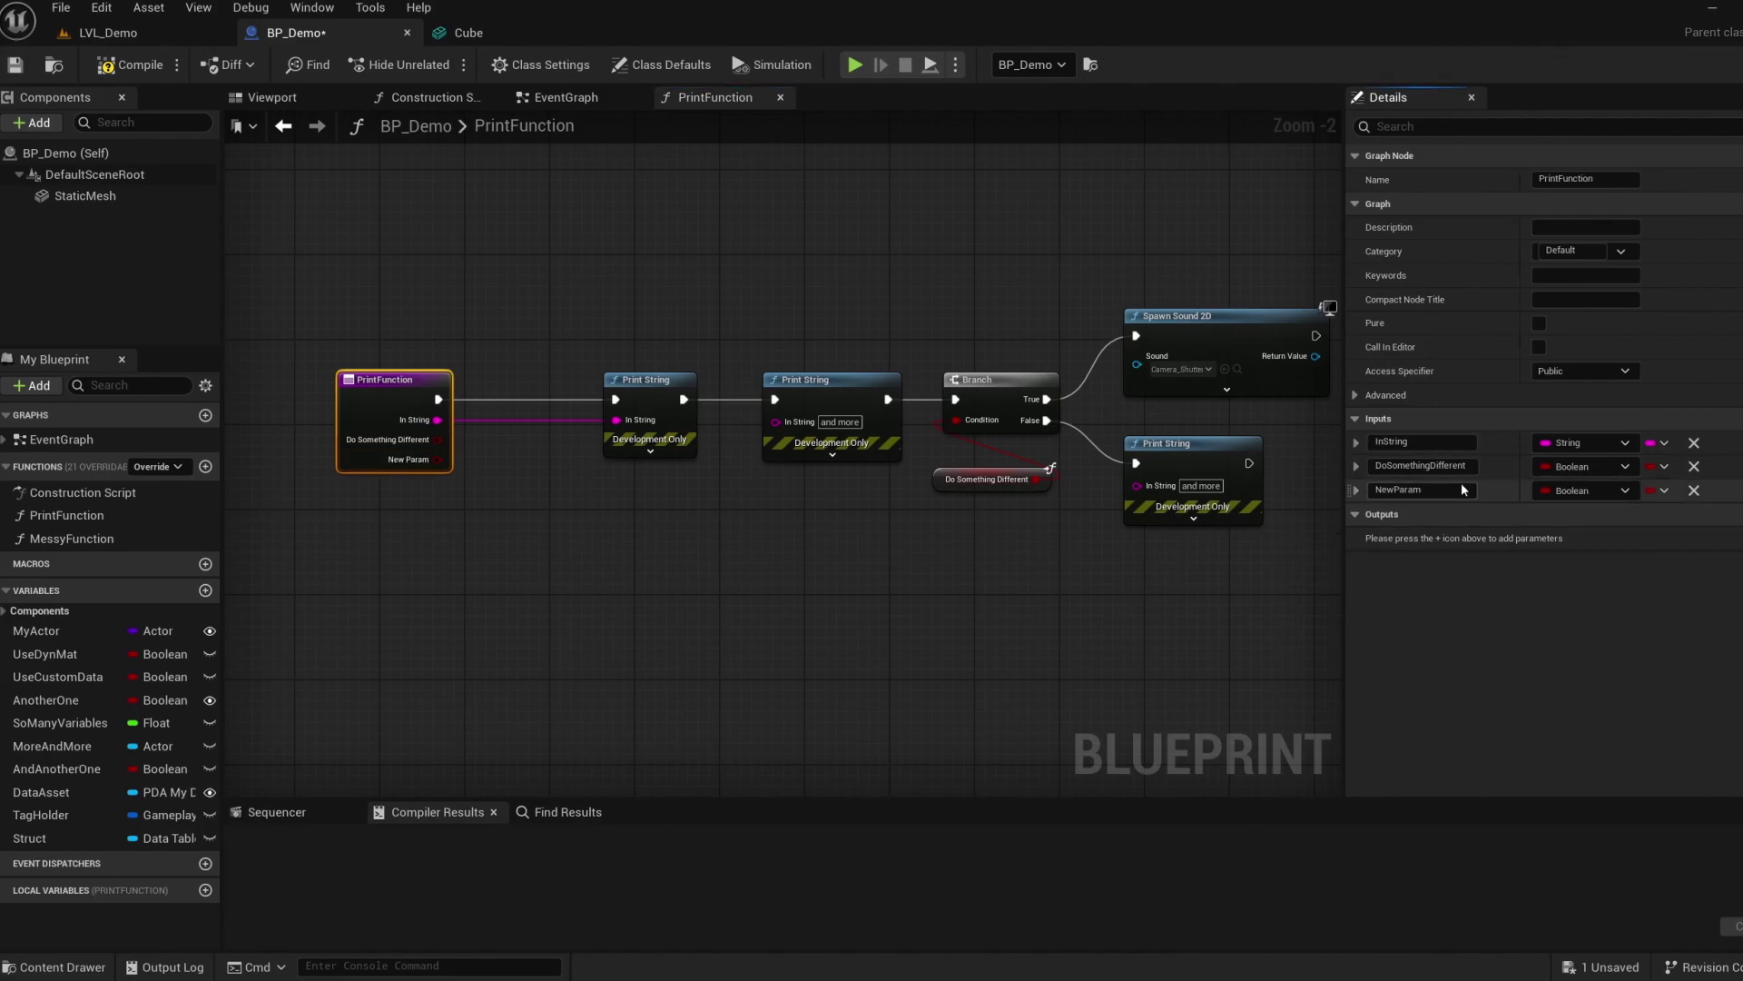
click(703, 560)
drag(956, 419, 362, 454)
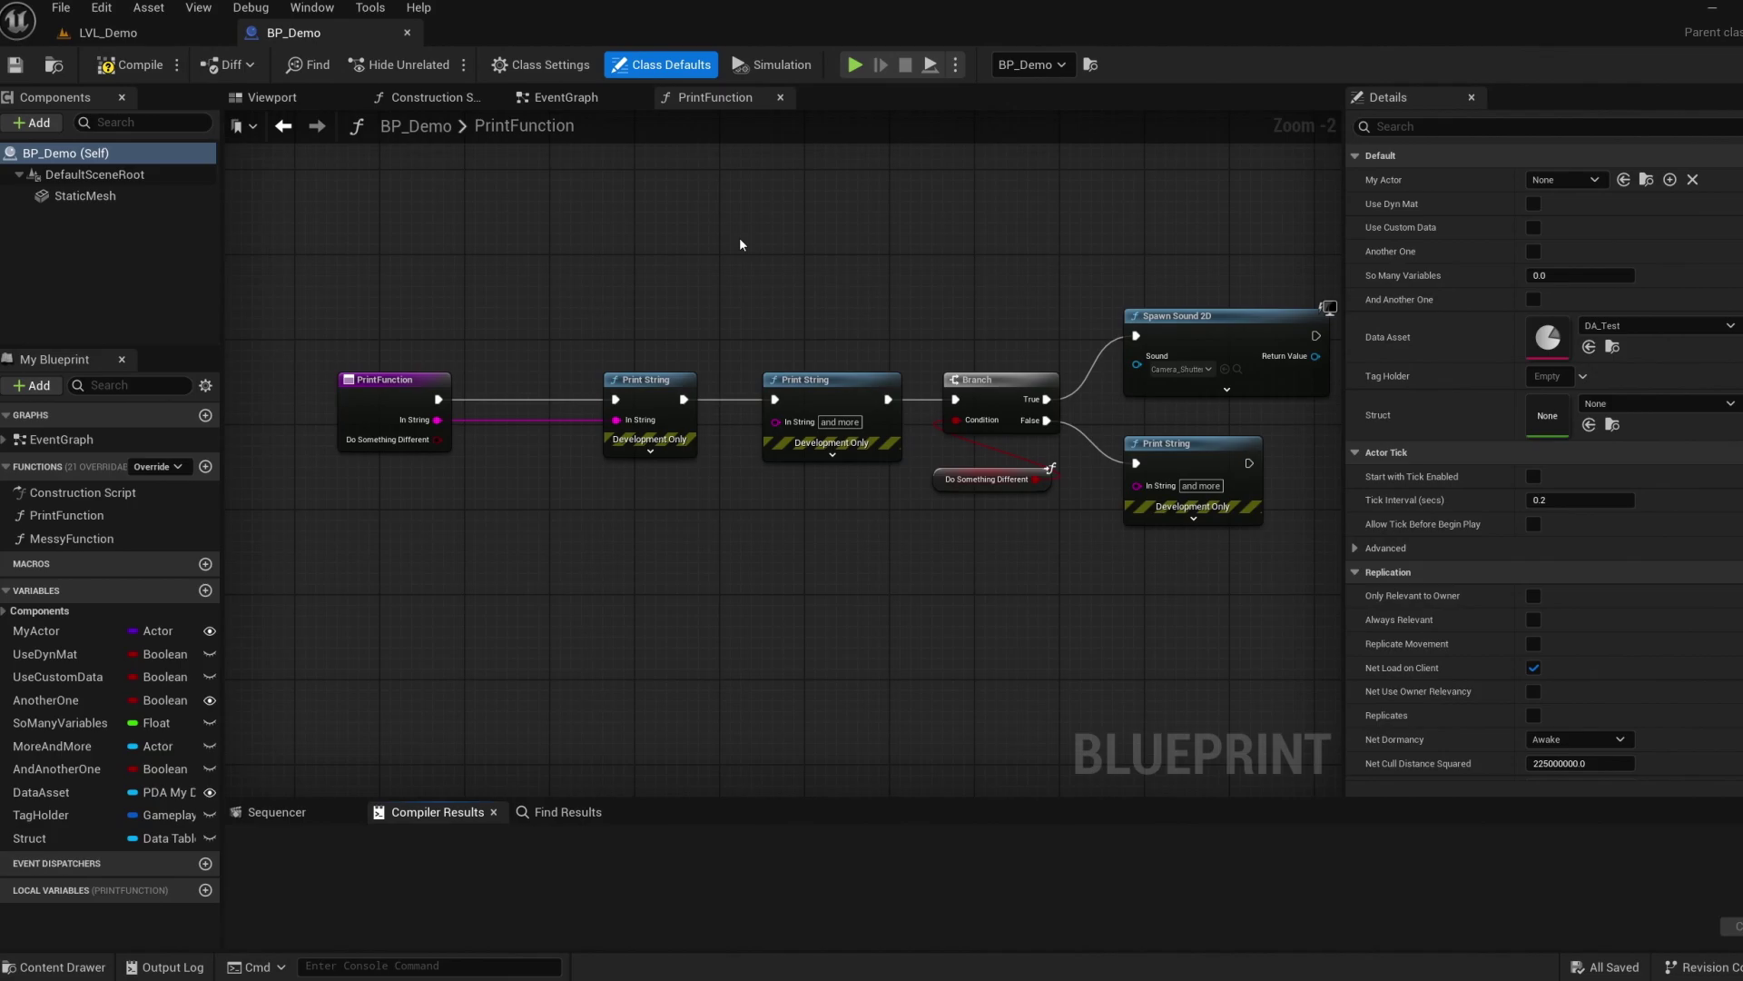
Delete the second Print String in PrintFunction, wire the first Print String to the Branch manually, and undo both edits.
drag(741, 239, 868, 505)
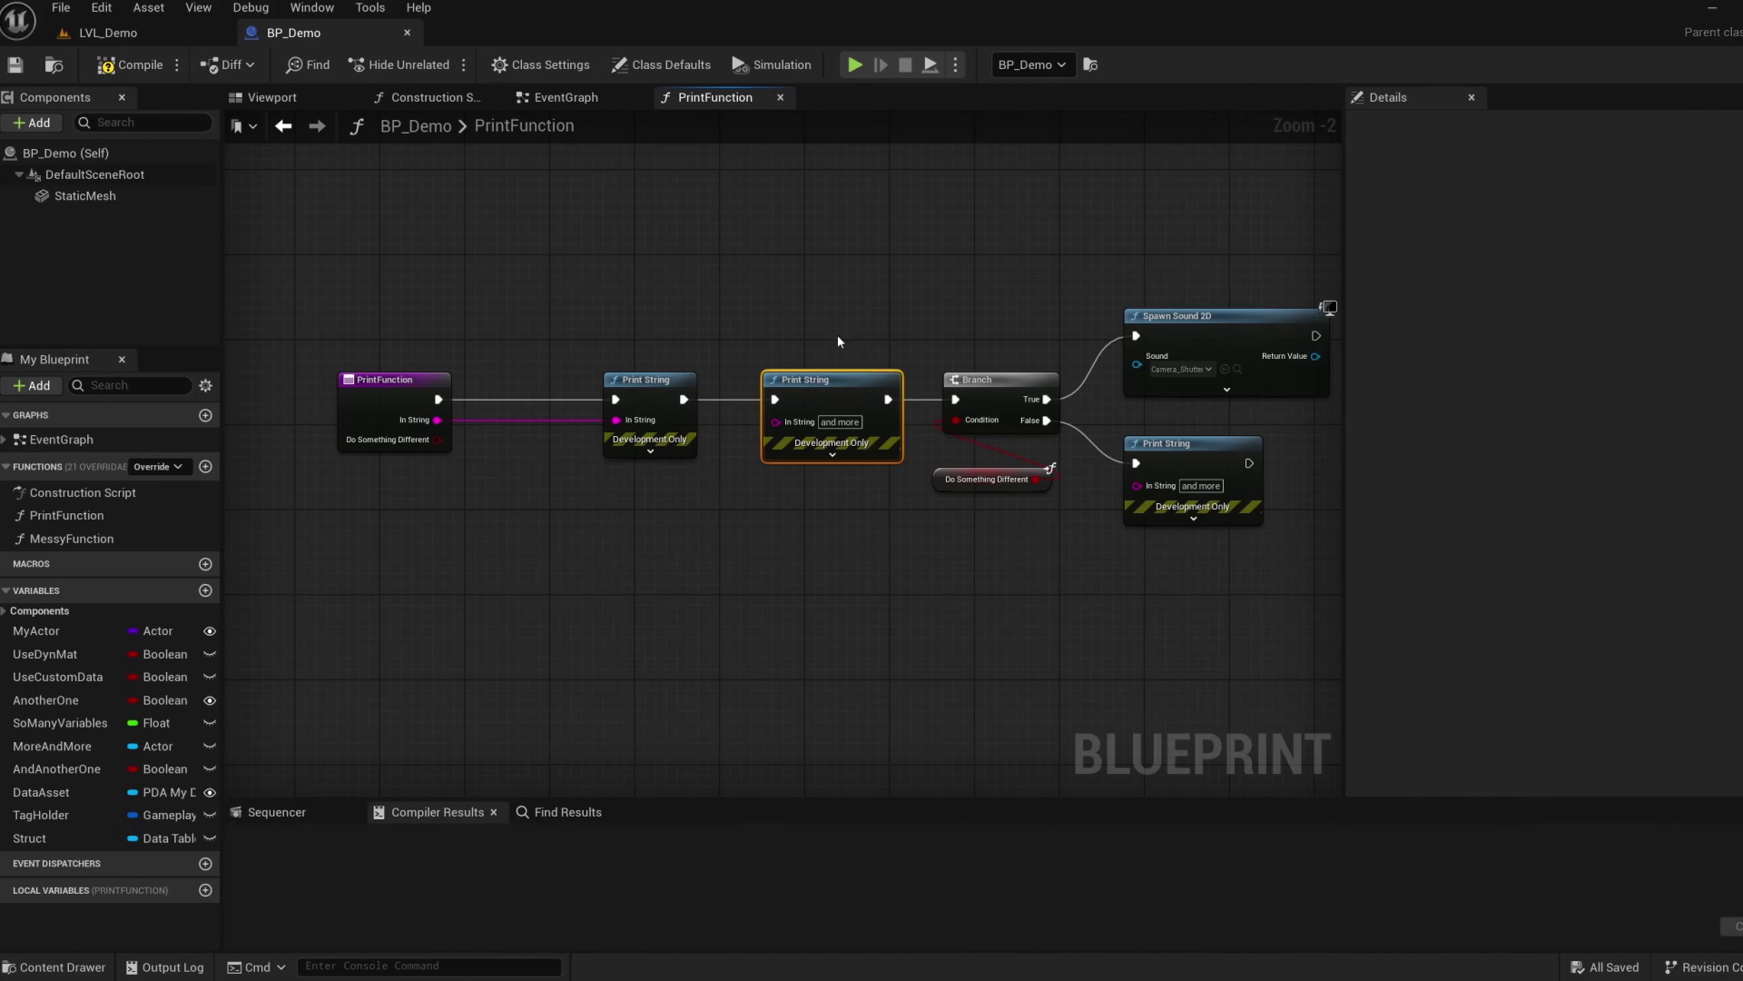
key(Delete)
drag(683, 400, 956, 399)
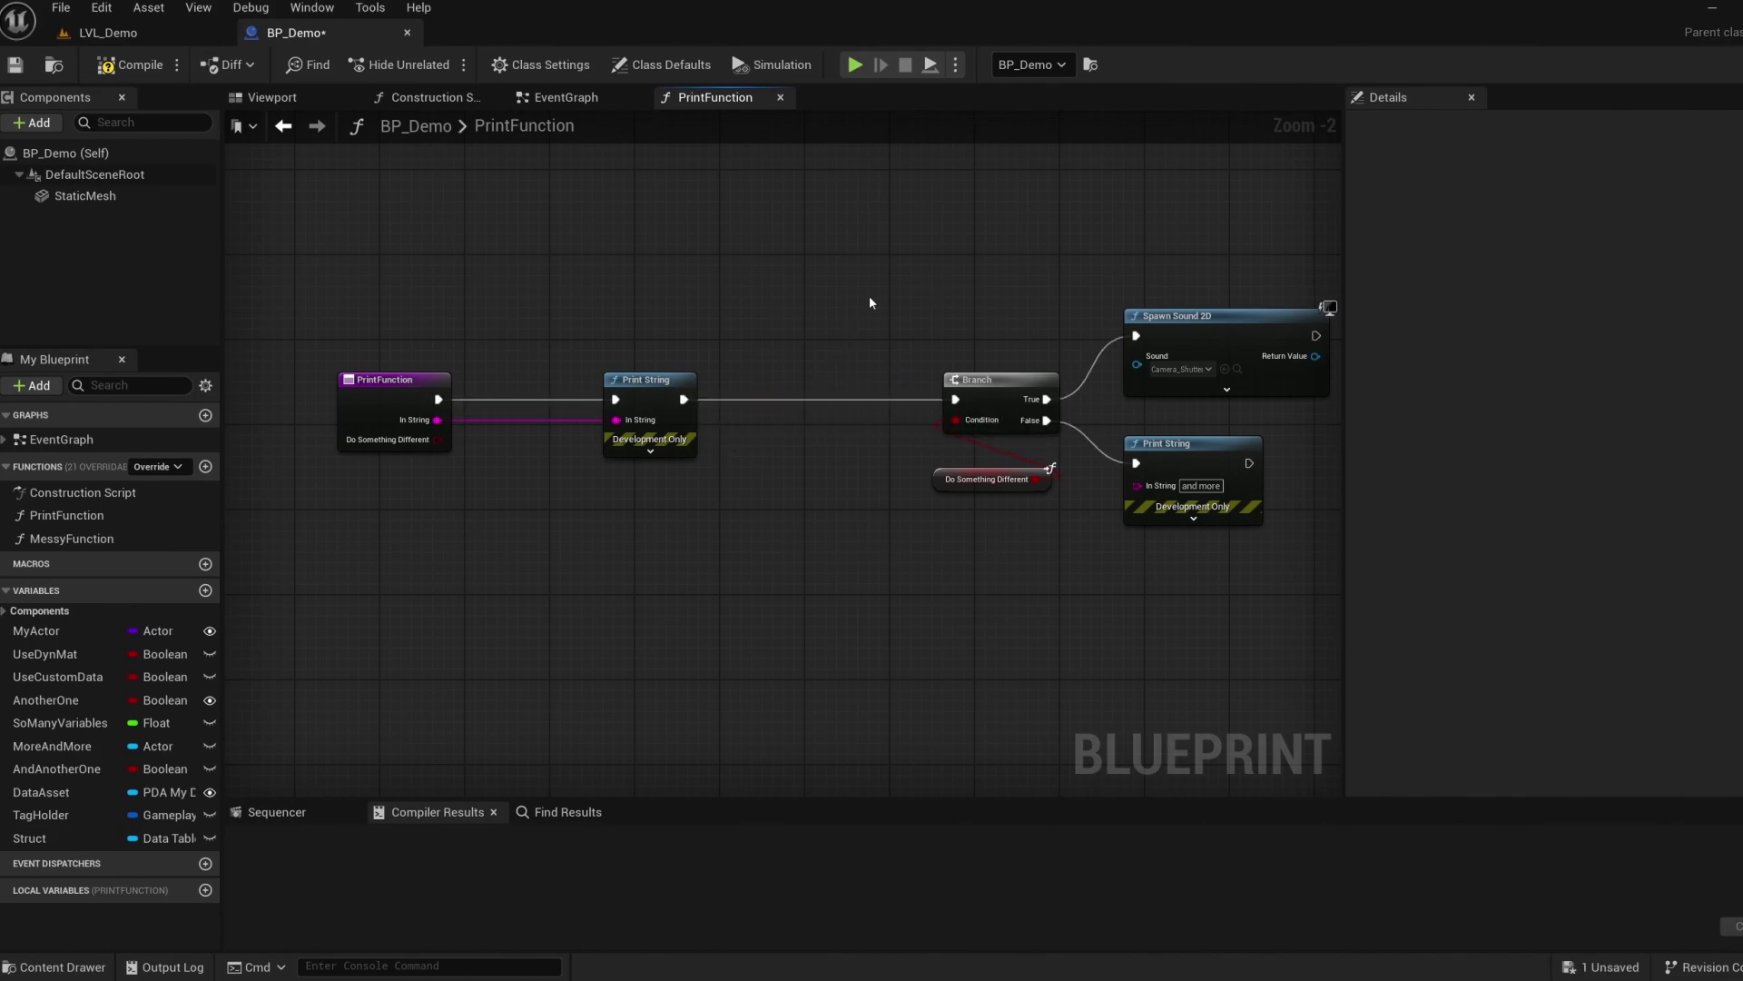
key(ctrl+z)
key(ctrl+z)
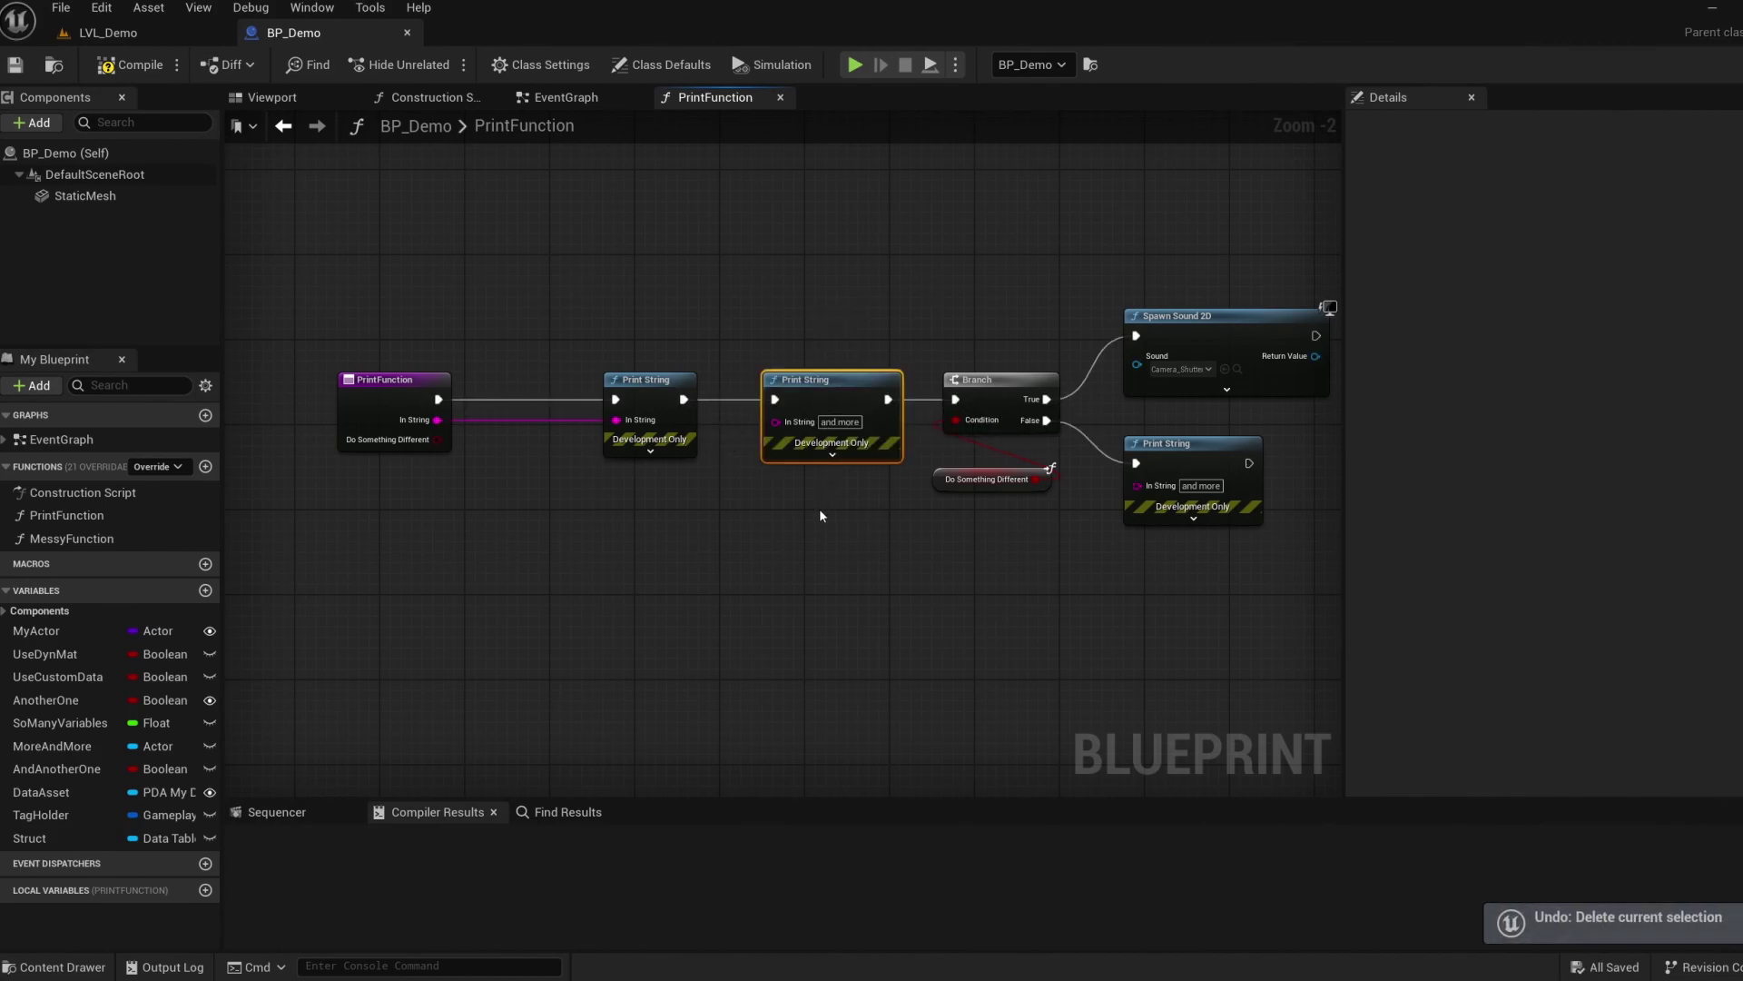
Delete the second Print String in PrintFunction while keeping the execution link from the first Print String to the Branch.
key(shift+Delete)
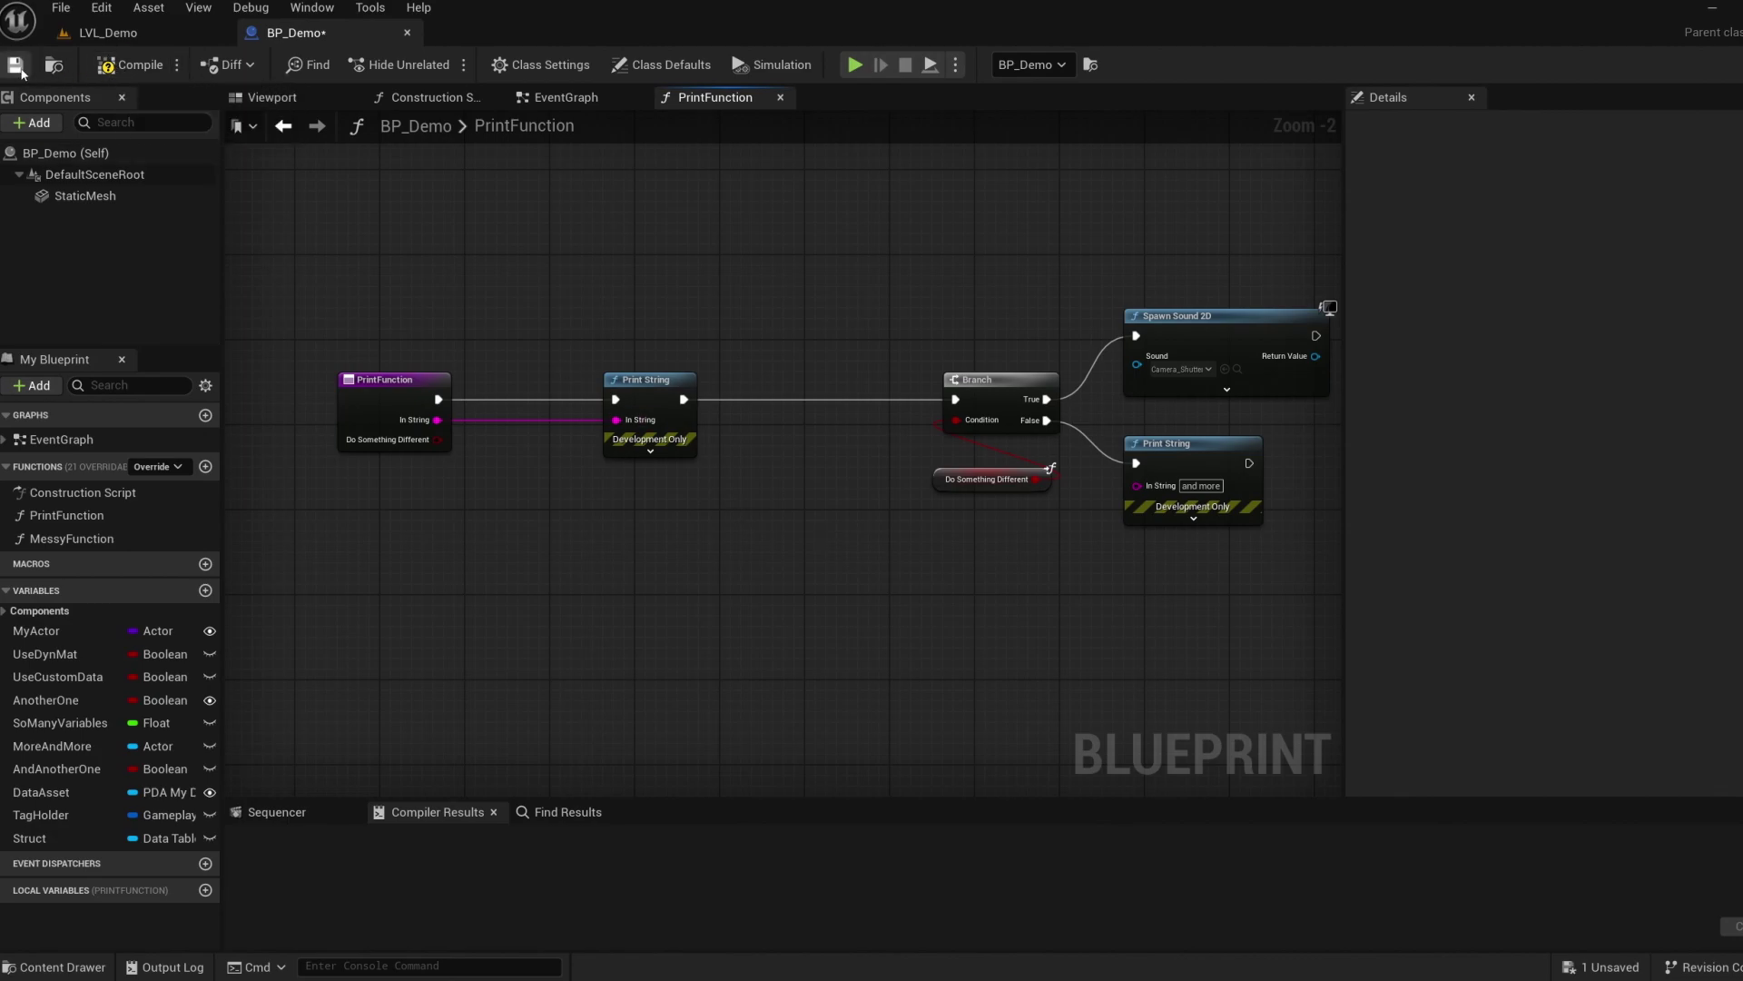
Set the blueprint's Save on Compile option to Never and back to Always.
click(177, 65)
mouse_move(272, 96)
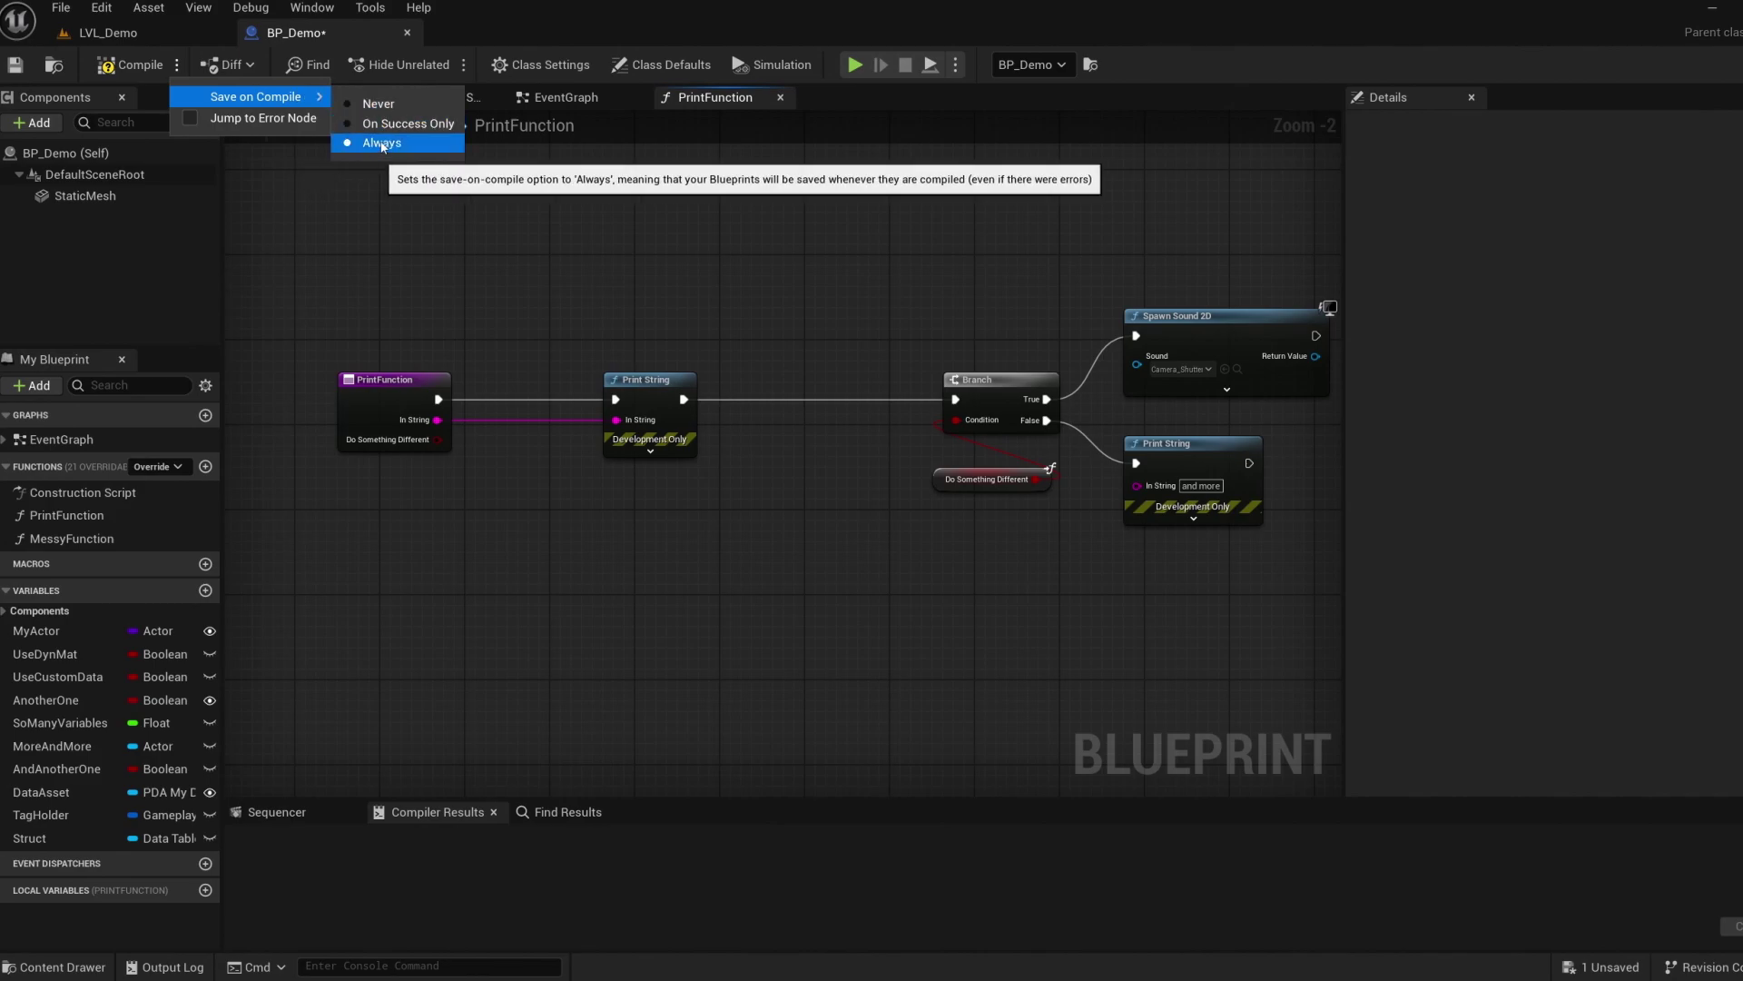
click(378, 104)
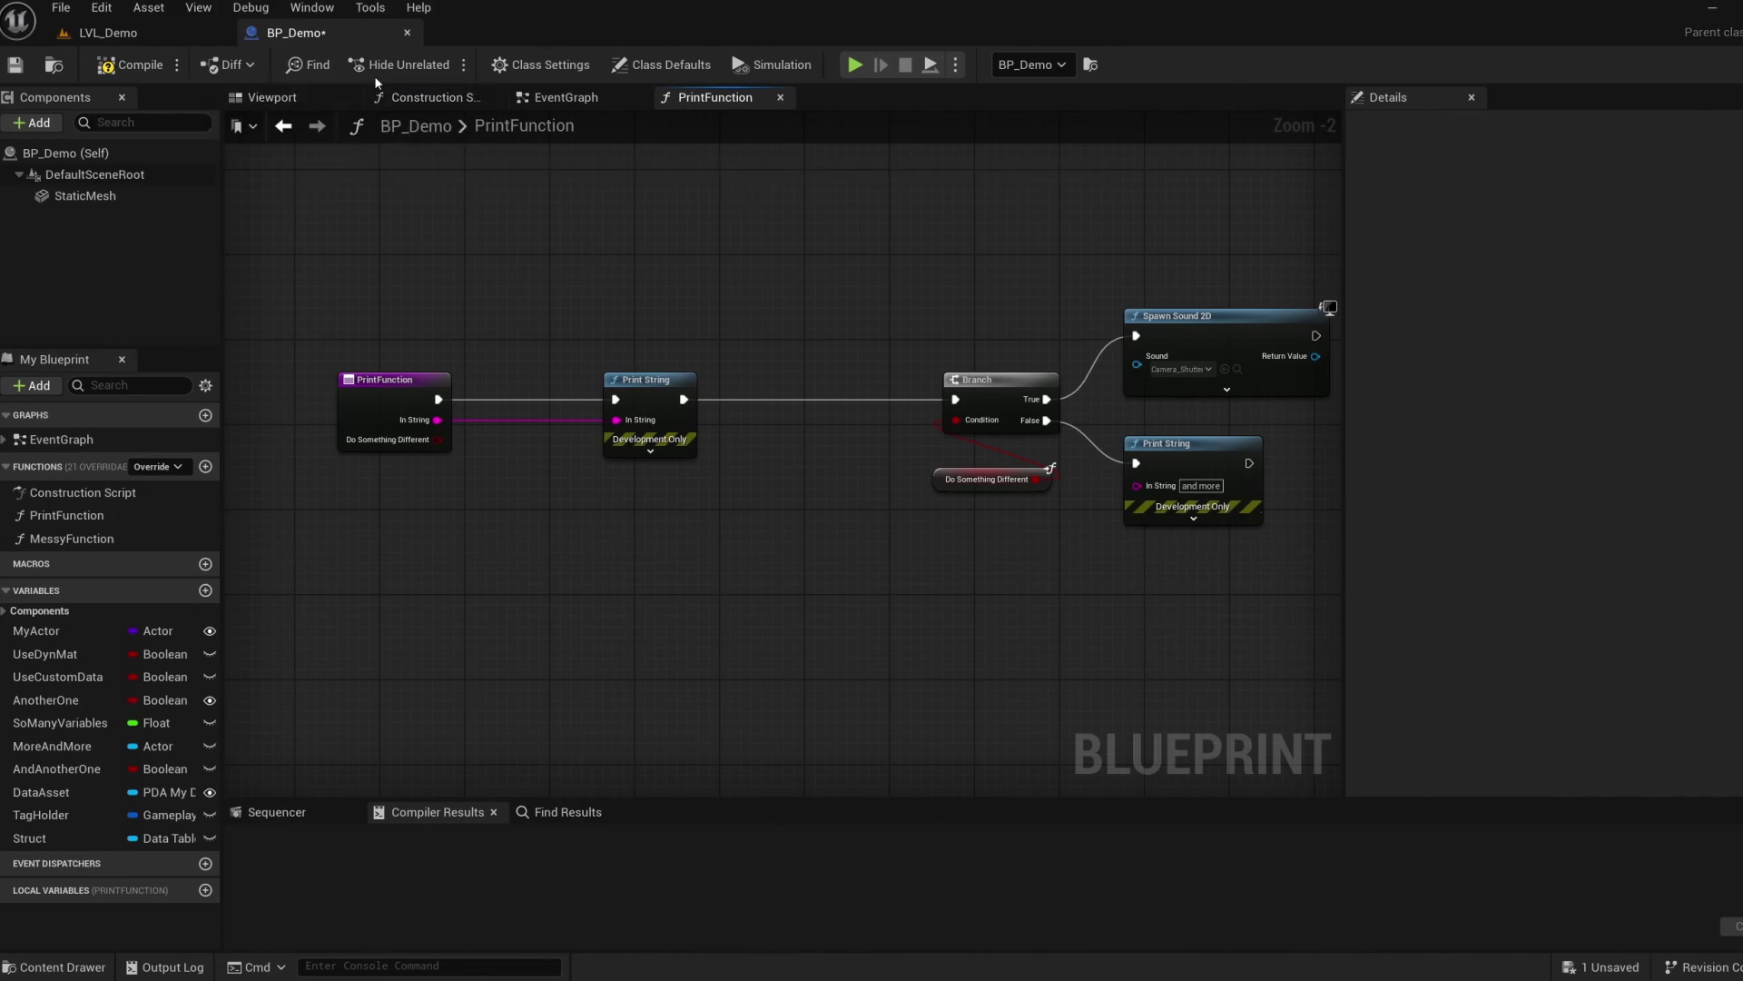
click(177, 64)
mouse_move(272, 97)
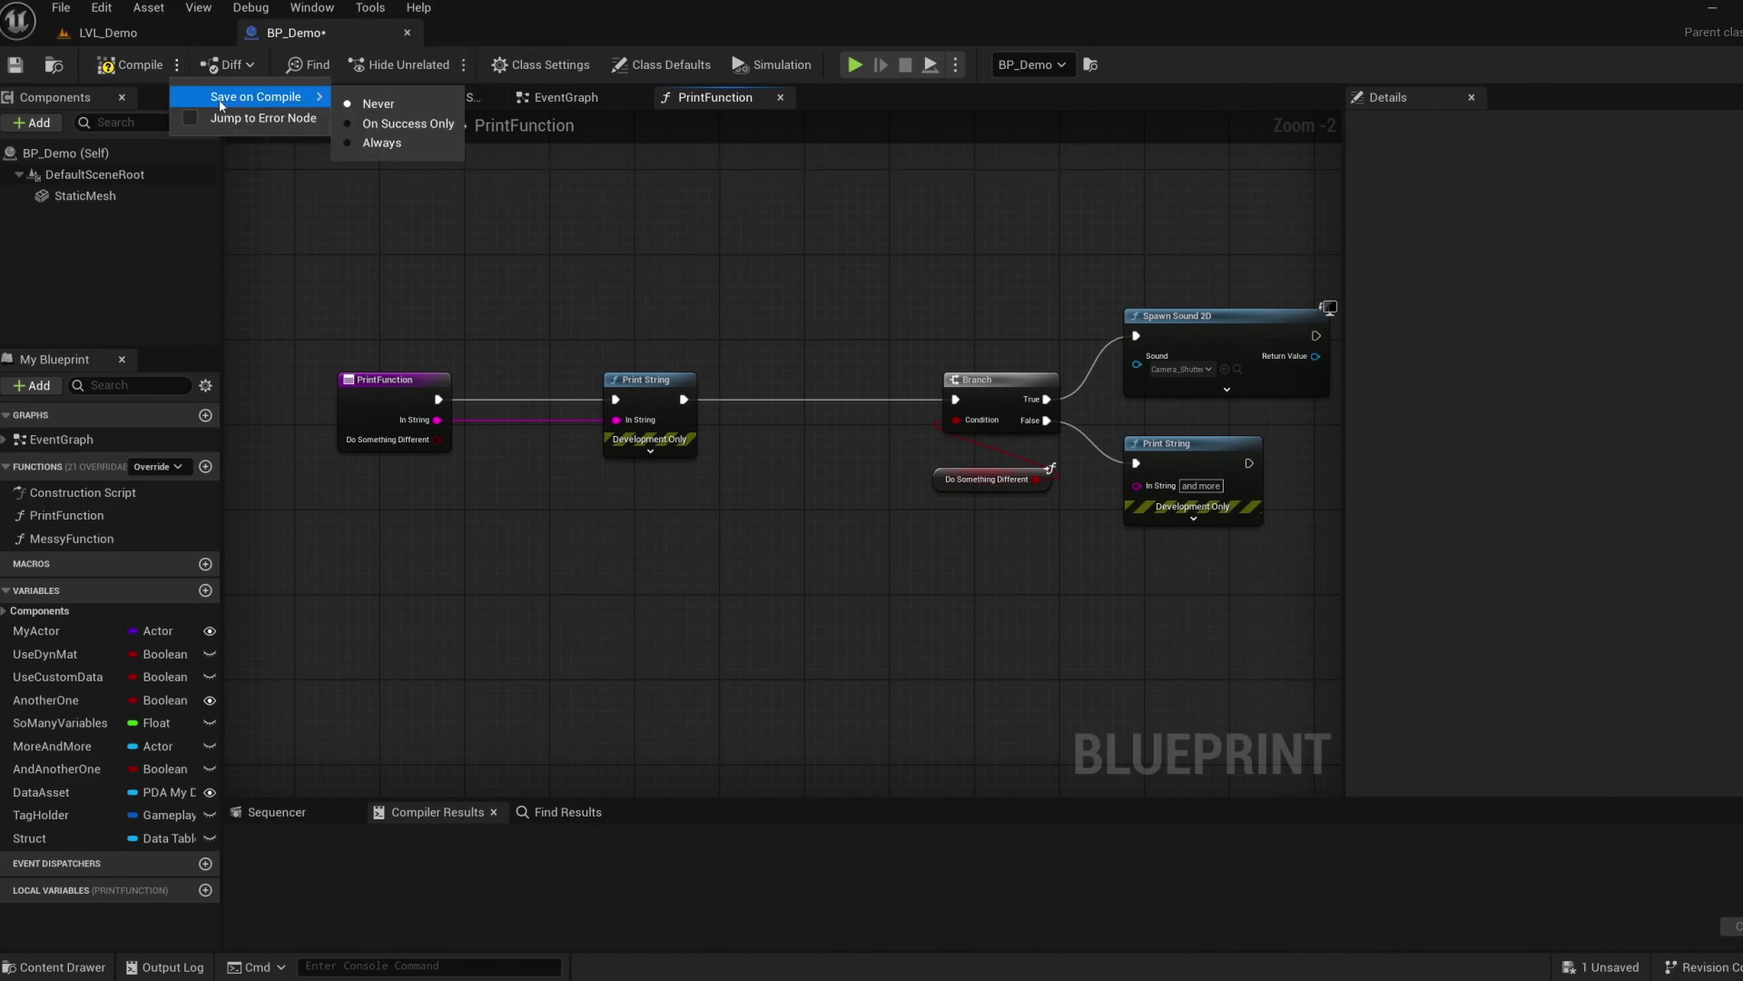
click(369, 144)
Compile BP_Demo, shift the first Print String node slightly toward the function entry, and compile again.
click(137, 65)
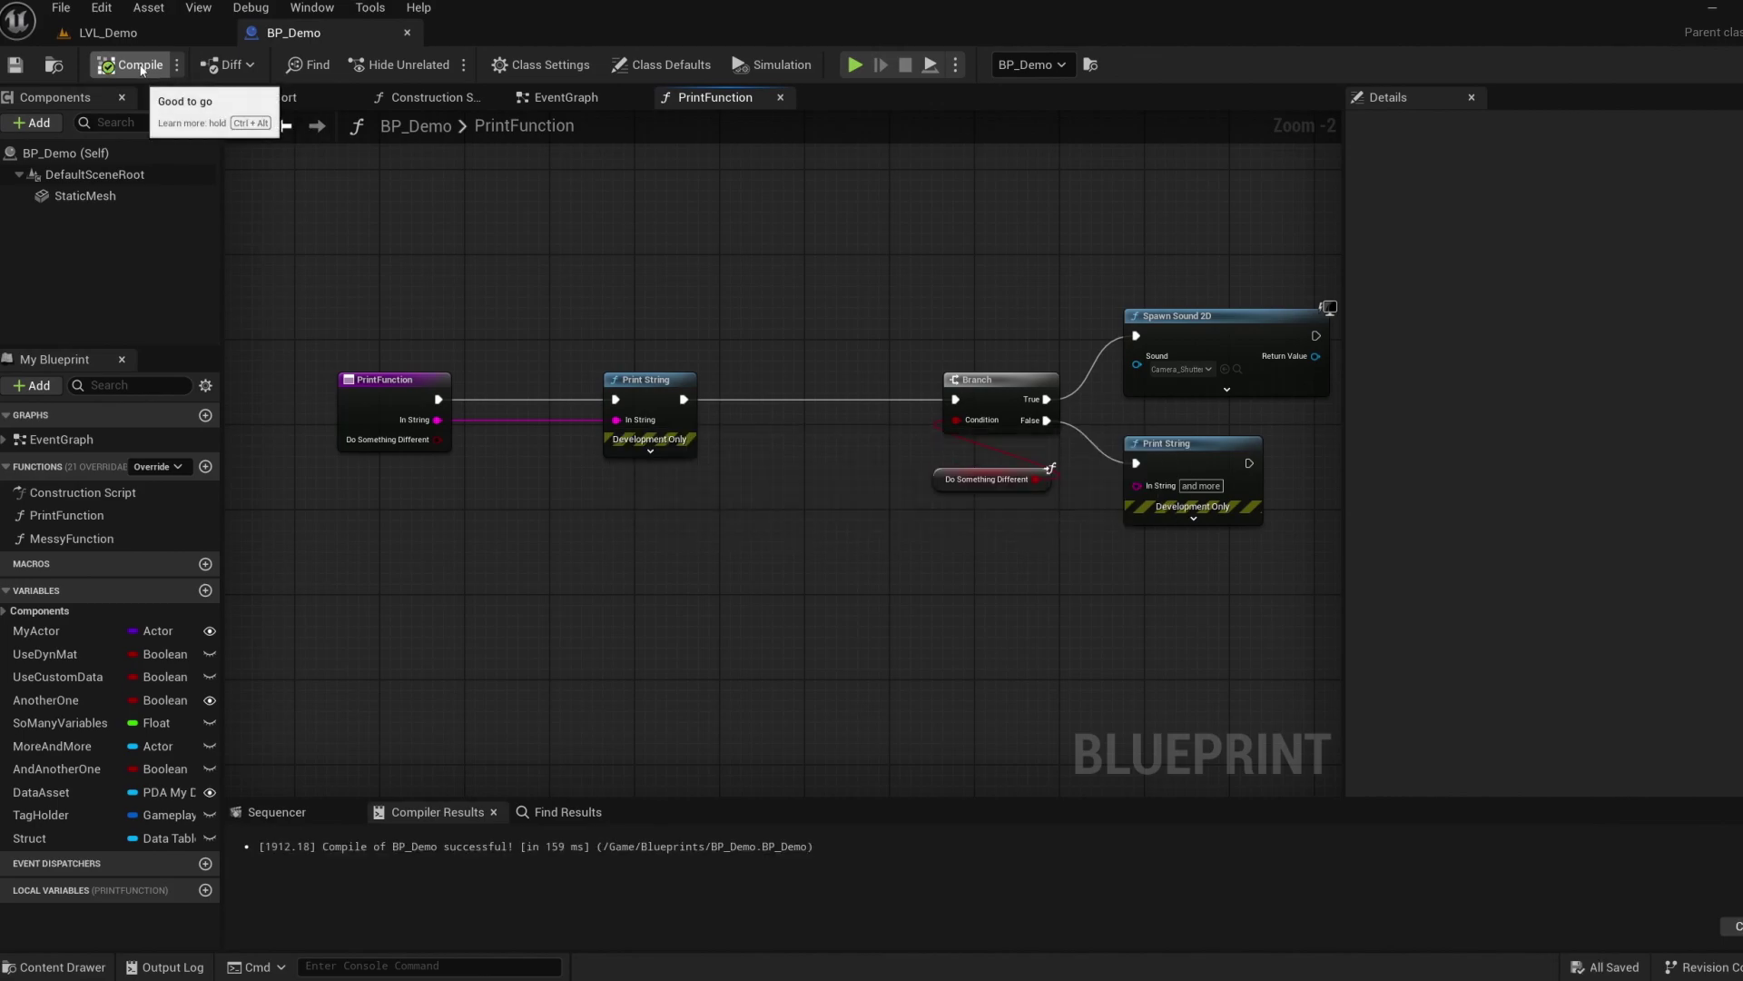
drag(642, 390, 620, 389)
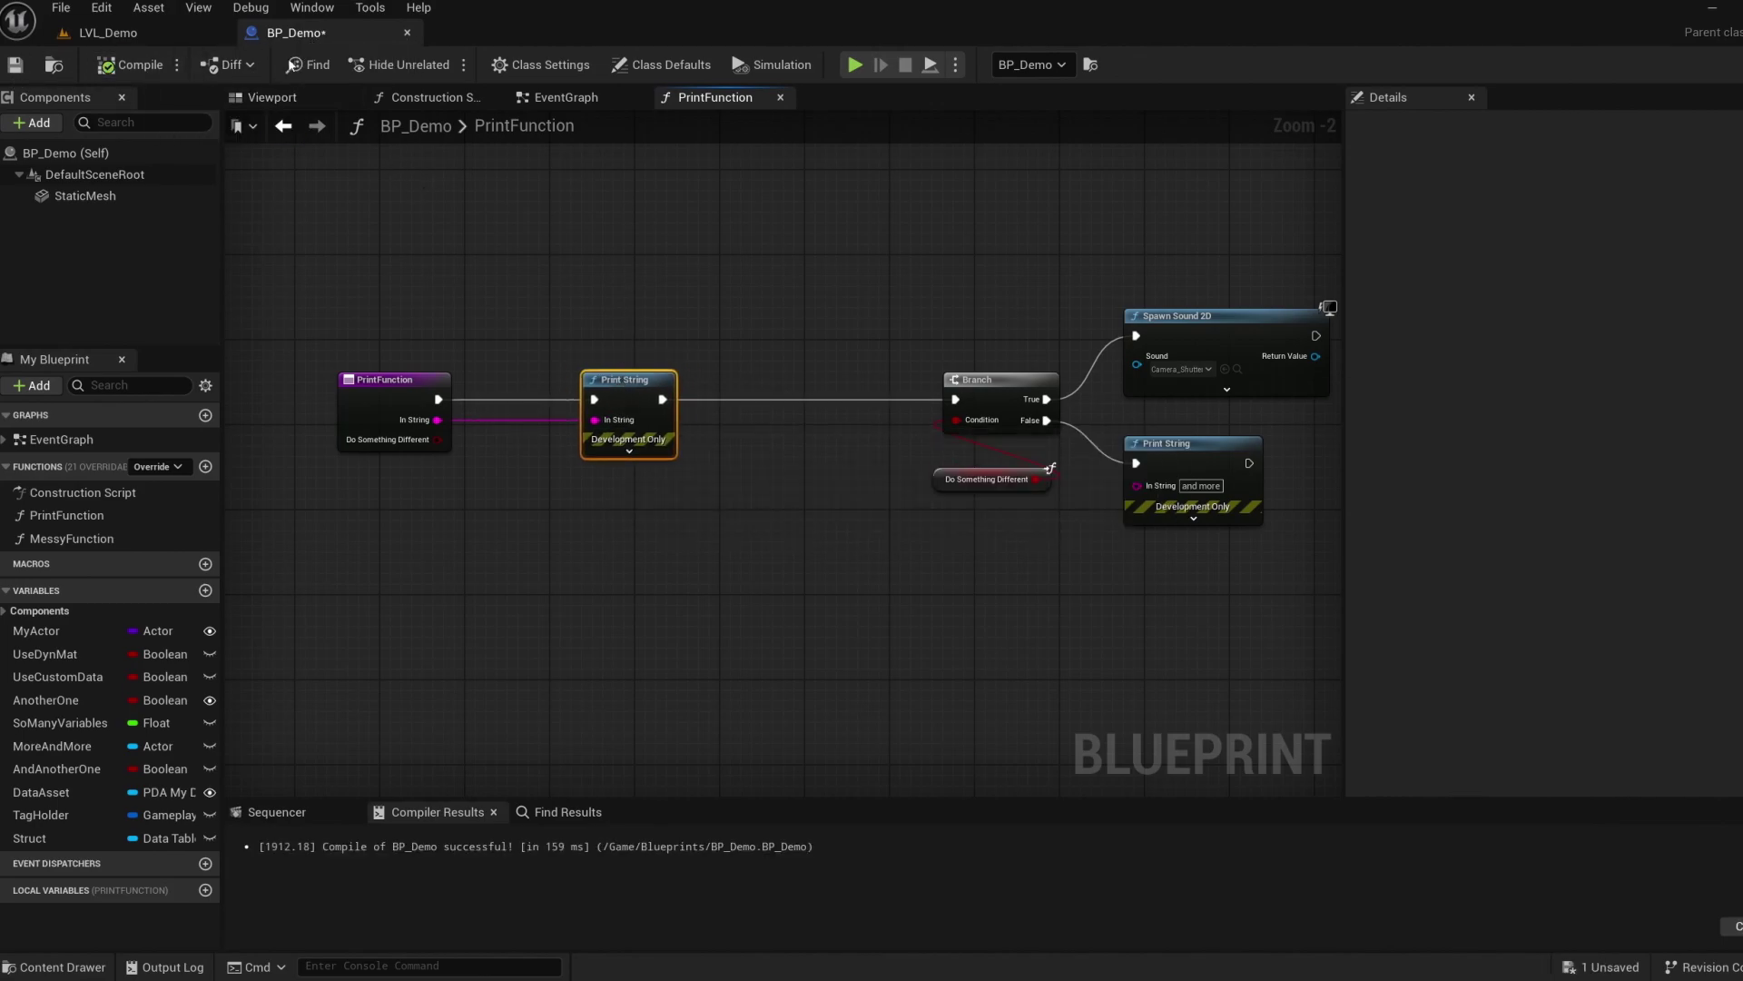
click(131, 65)
click(574, 299)
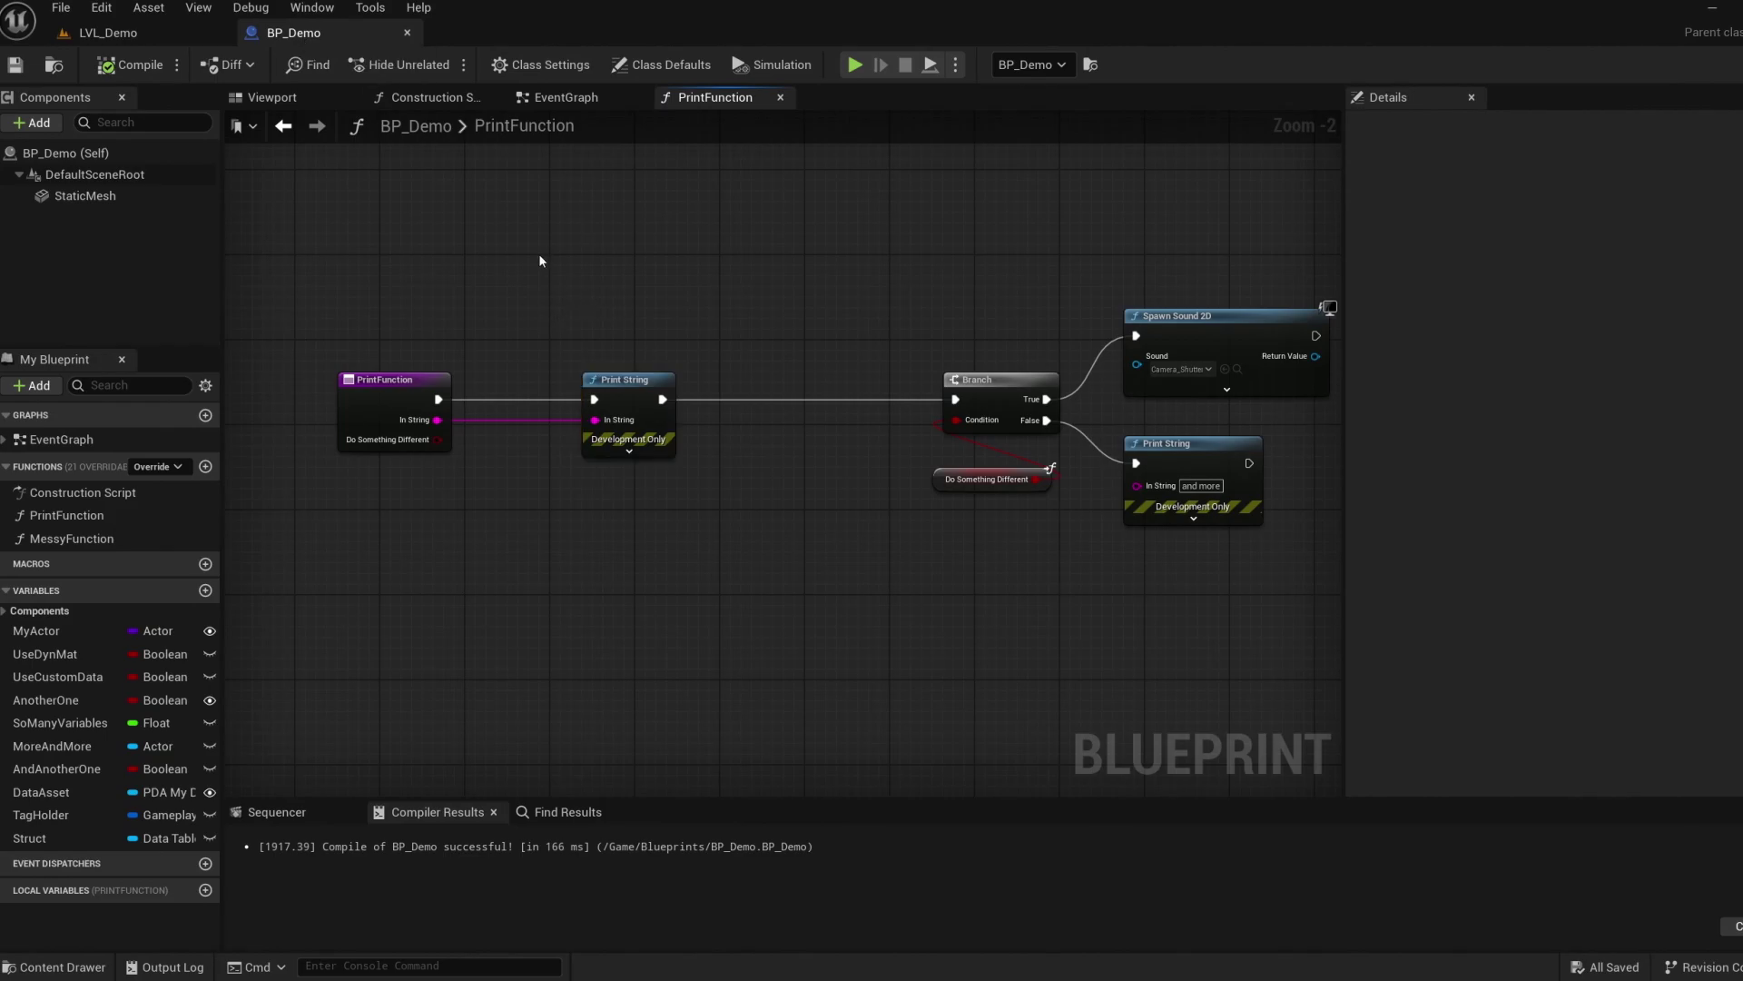
In LVL_Demo, duplicate the BP_Demo actor along the X axis, placing the copy at about X = -222.
click(139, 34)
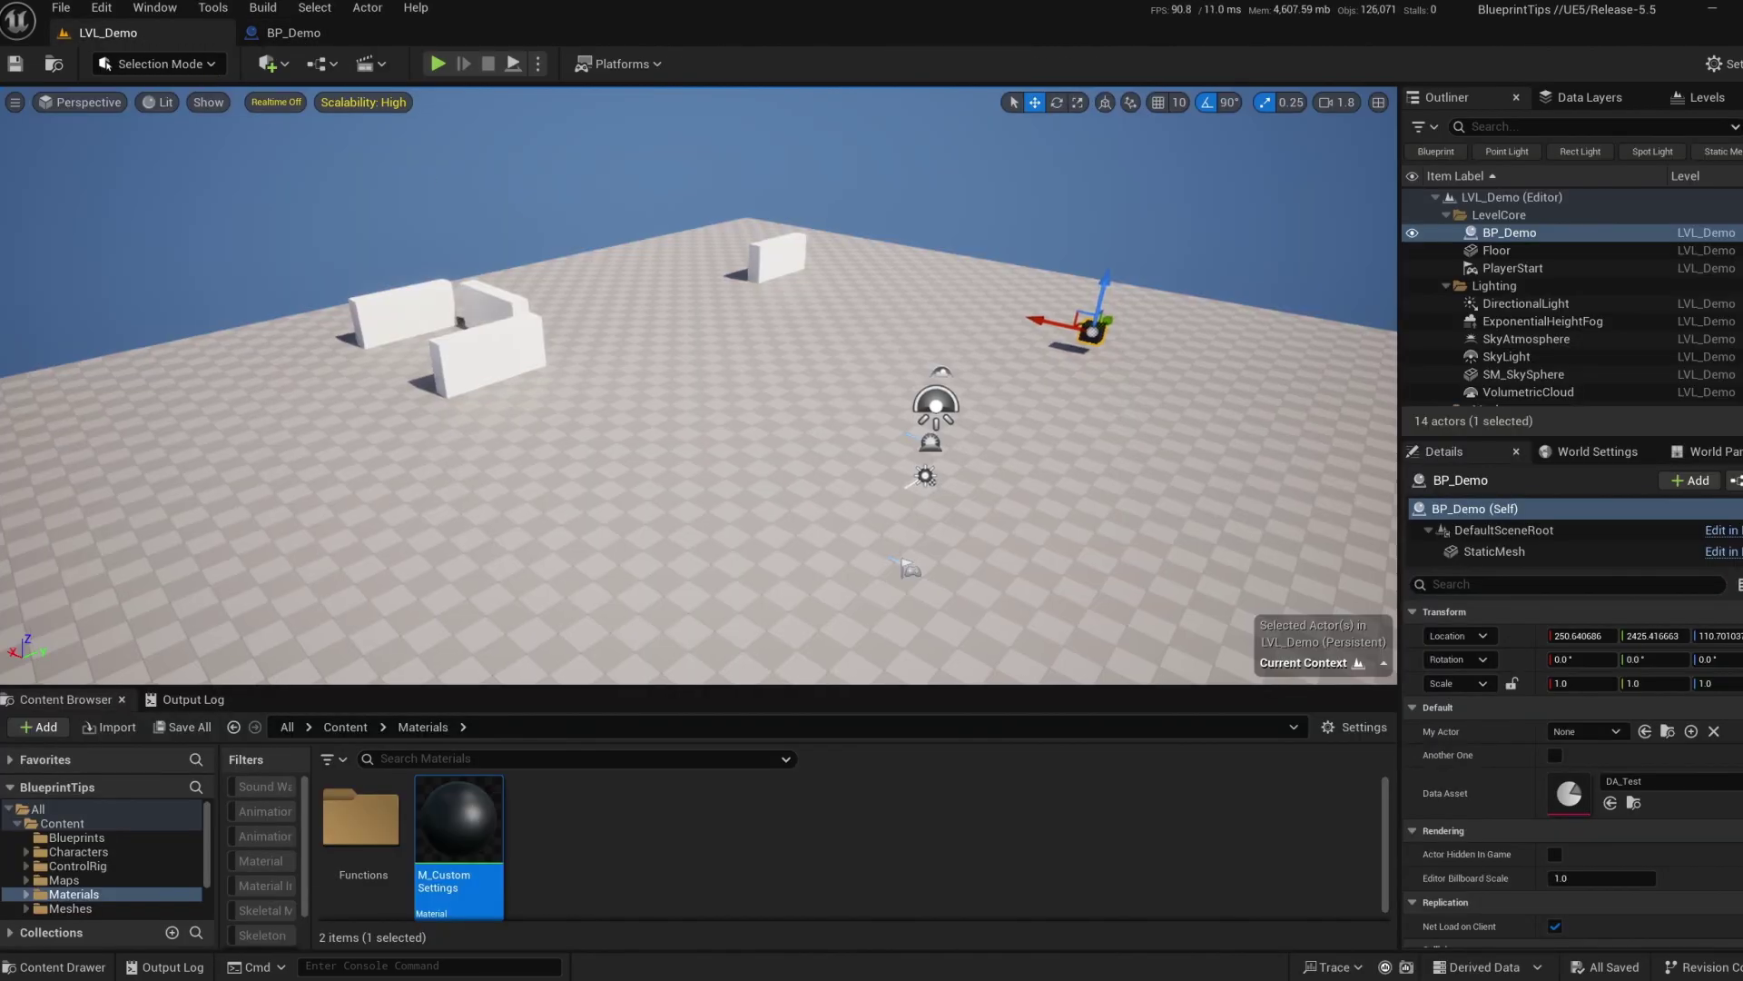
key(f)
alt+drag(704, 368, 908, 462)
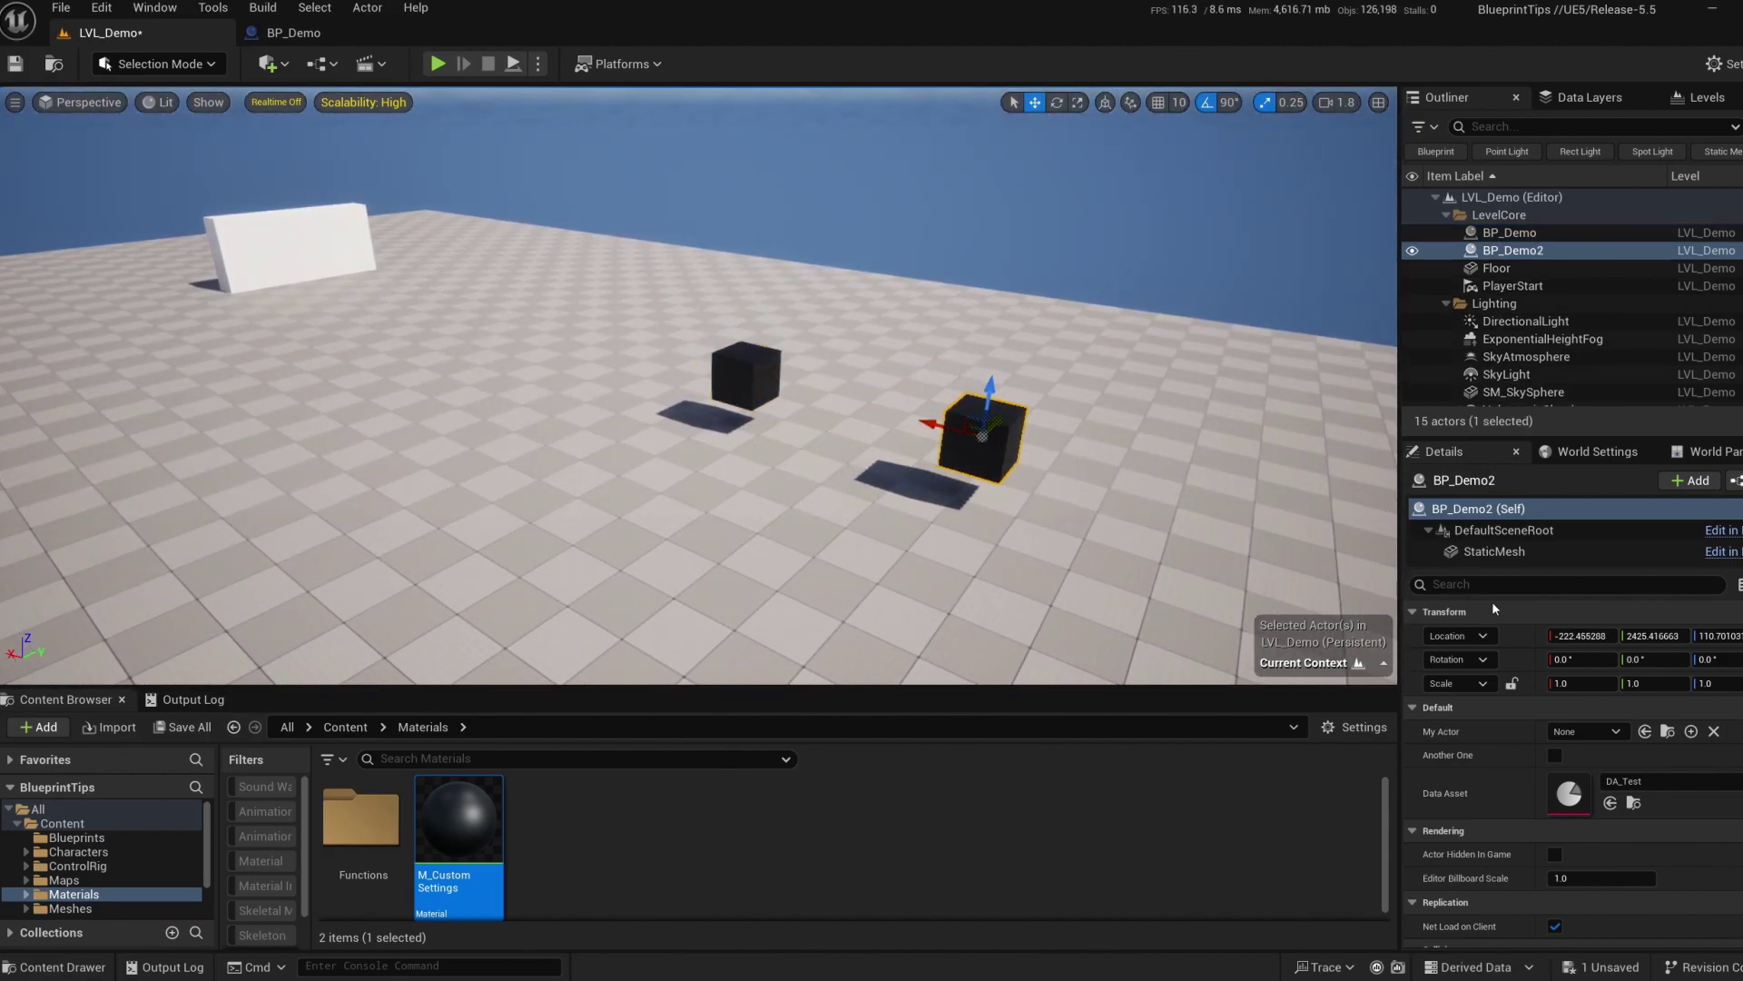
Change the duplicated actor's StaticMesh component to use the Cylinder mesh.
click(1493, 550)
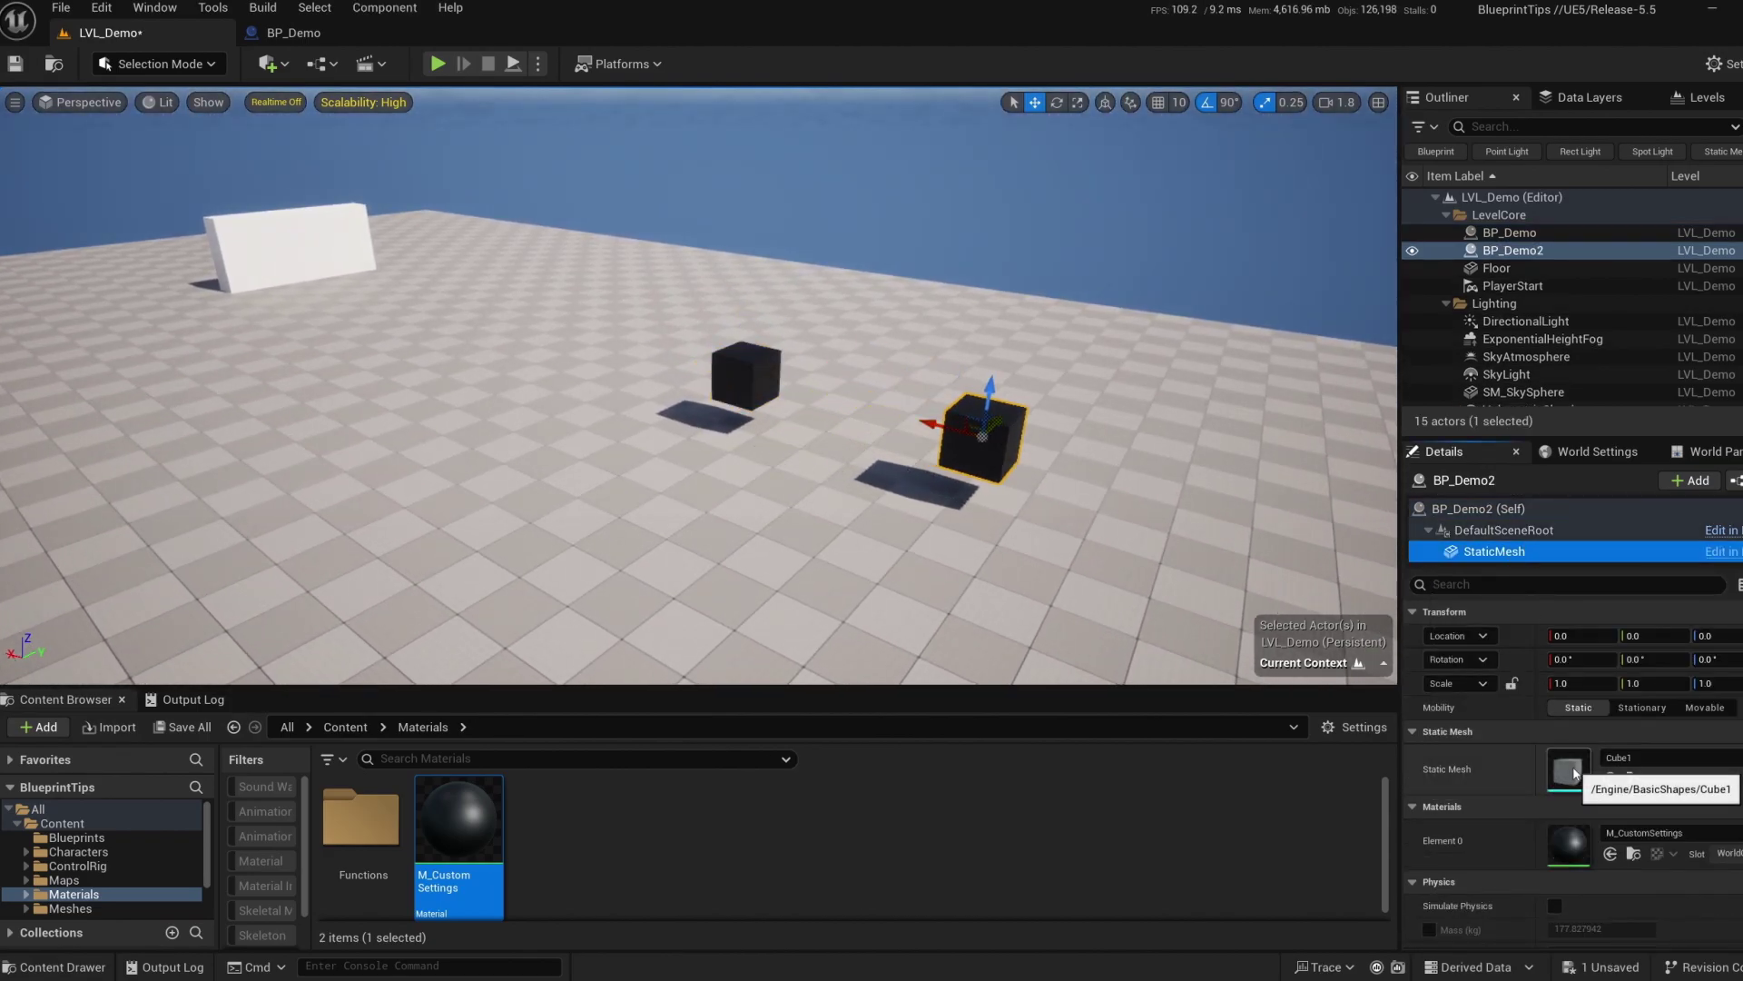
click(1642, 754)
click(1651, 627)
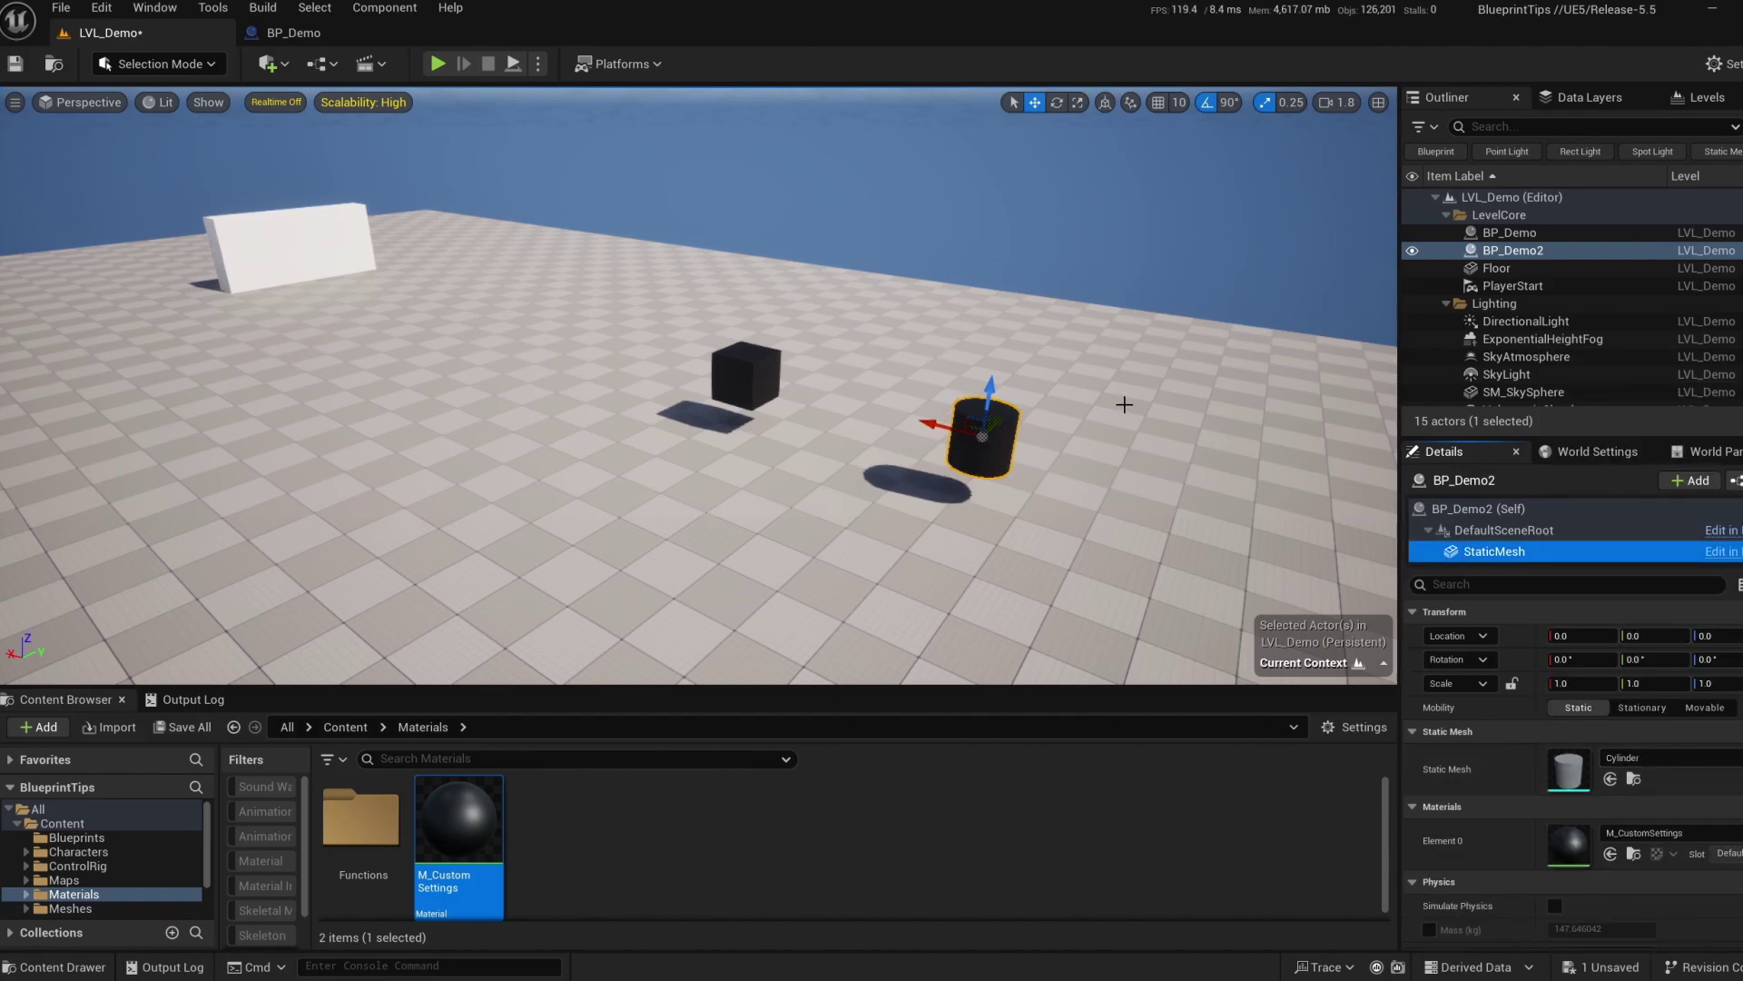
right_drag(1124, 405, 1135, 407)
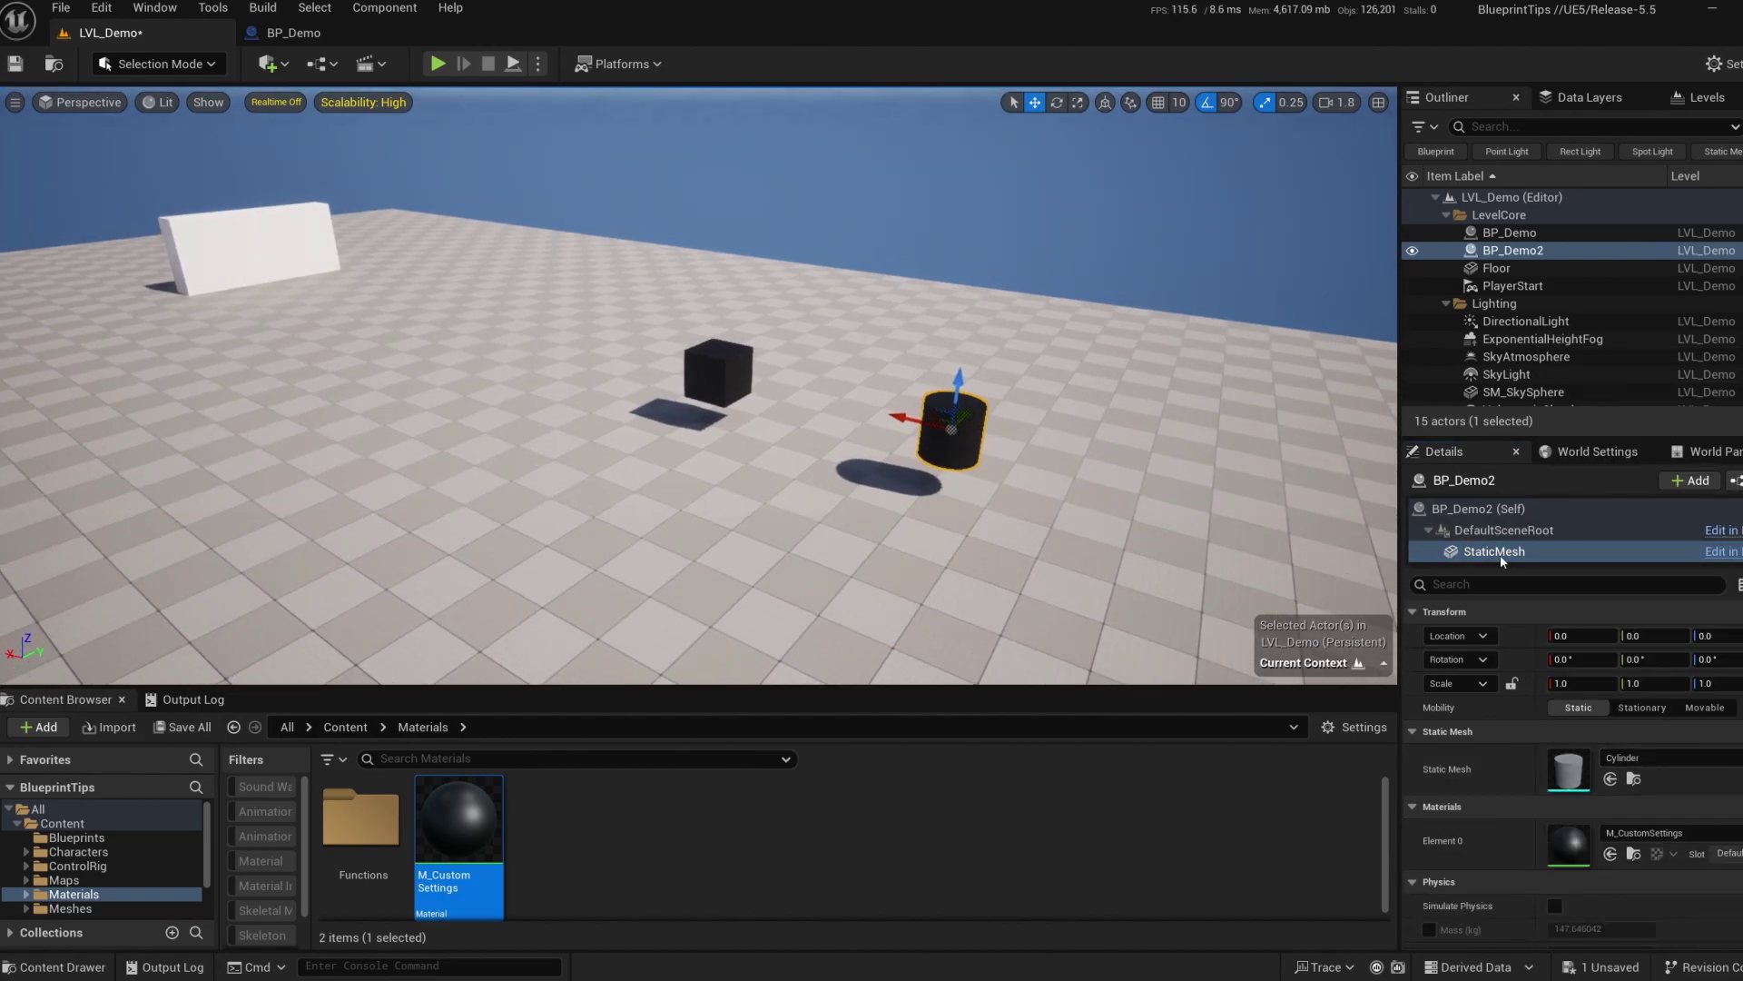
Alternate the selection between the BP_Demo and BP_Demo2 actors to compare their details.
click(1479, 509)
click(1507, 238)
click(1509, 255)
click(1508, 238)
click(1509, 256)
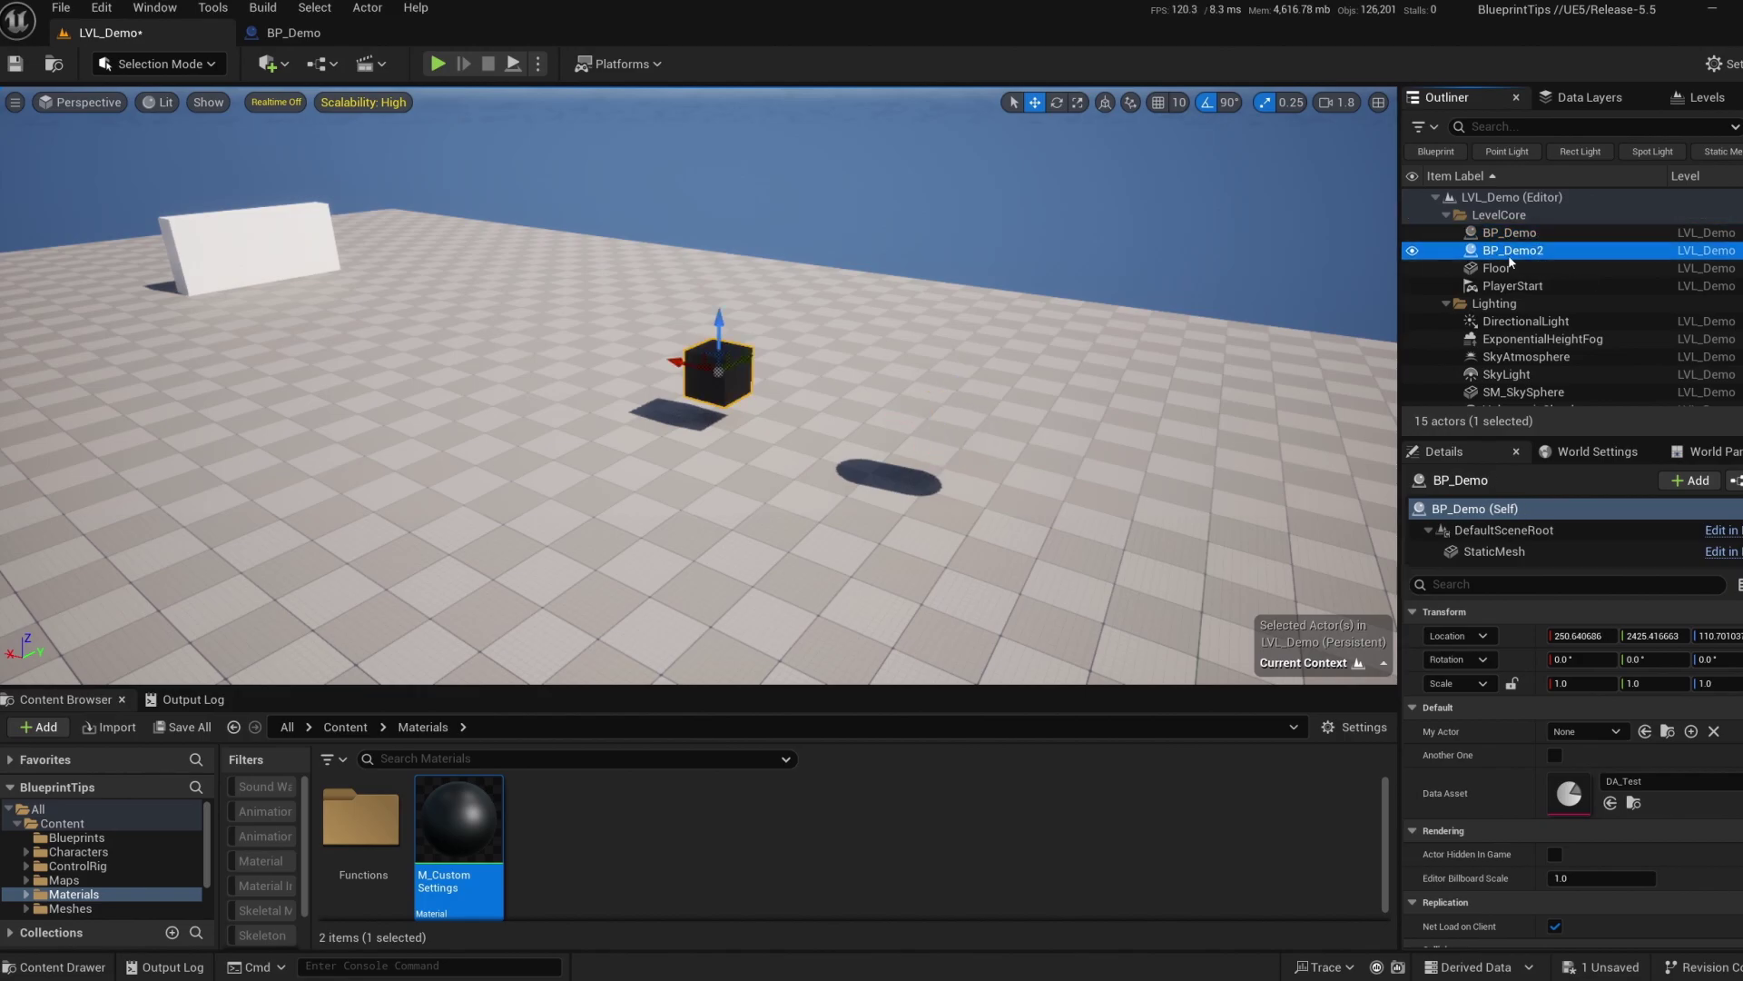
Locate the cube actor's Blueprint asset from the level and create a child Blueprint class of it, keeping the suggested name.
right_drag(1090, 330, 1106, 333)
click(1493, 552)
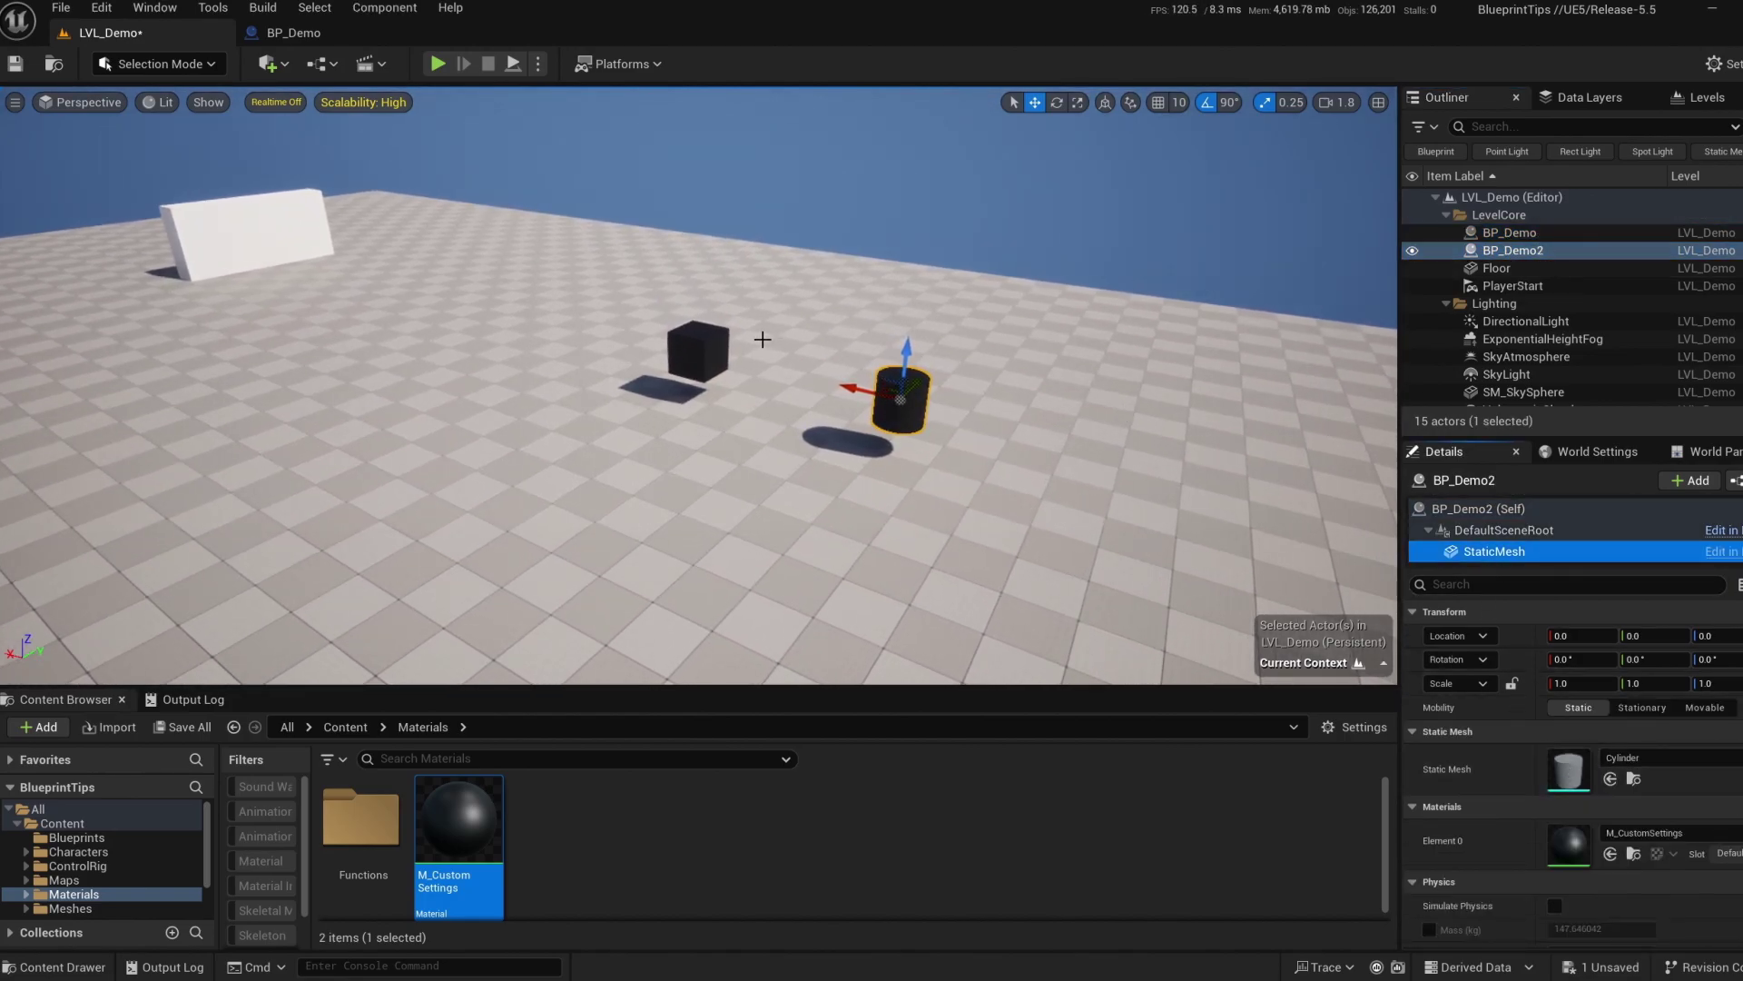
click(715, 349)
key(ctrl+b)
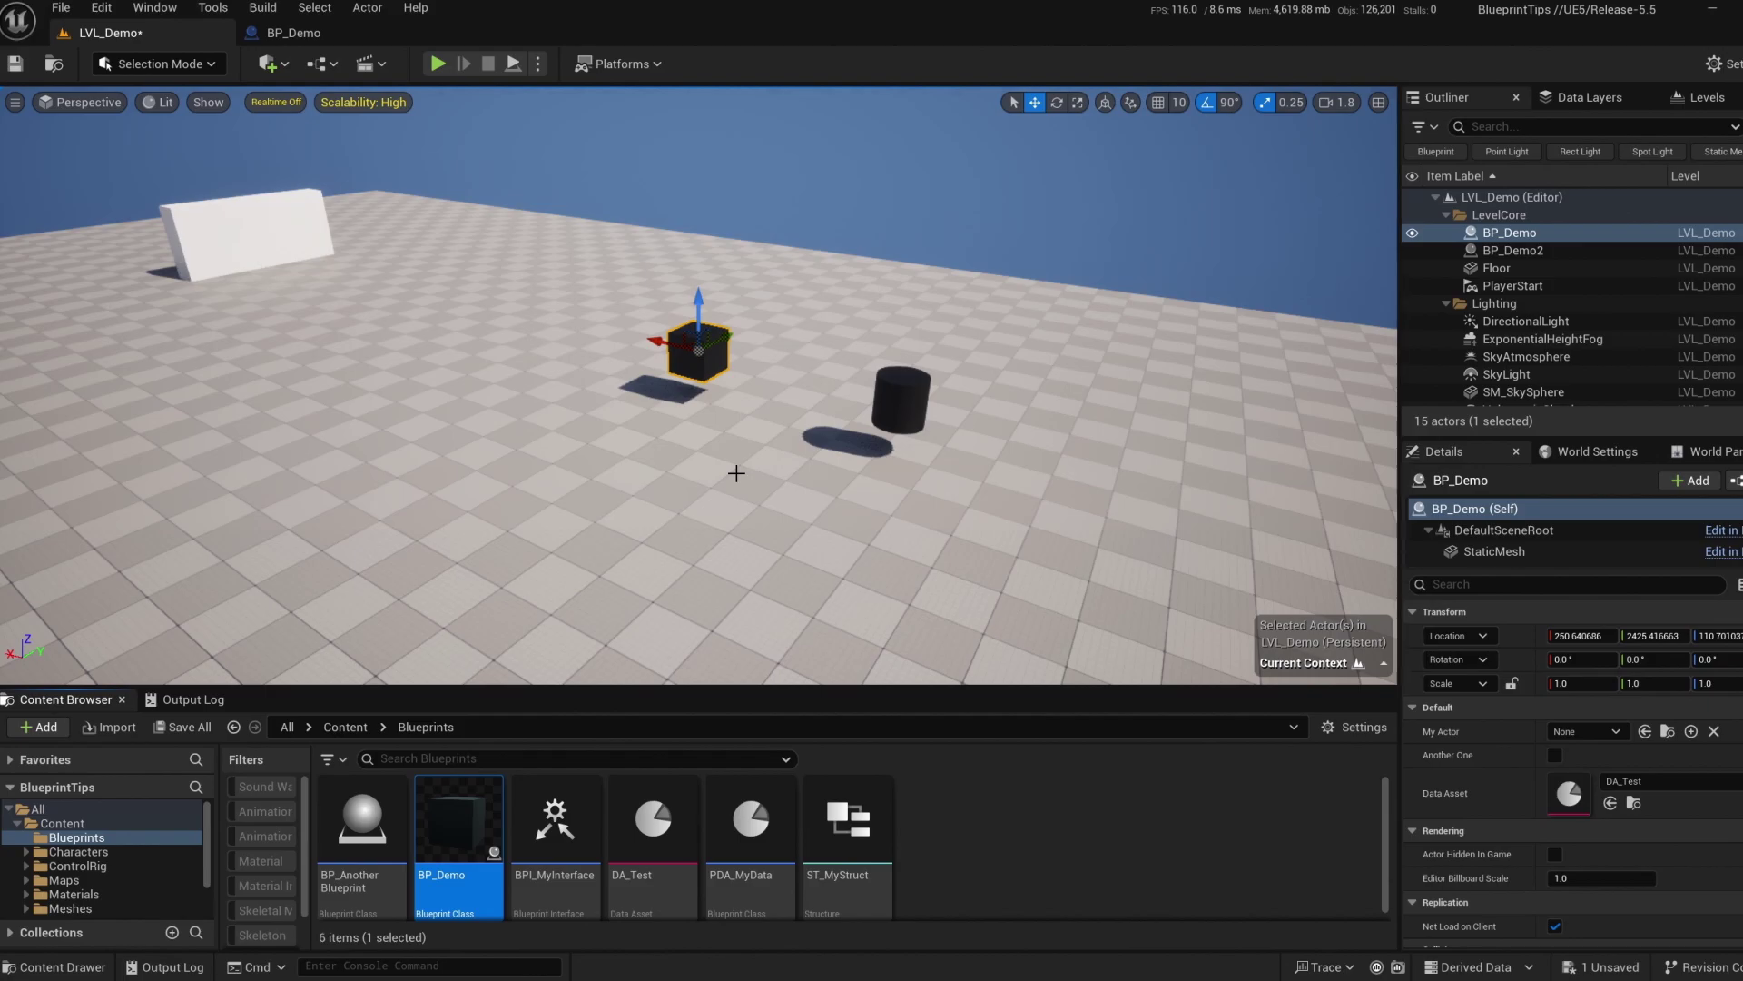
right_click(455, 822)
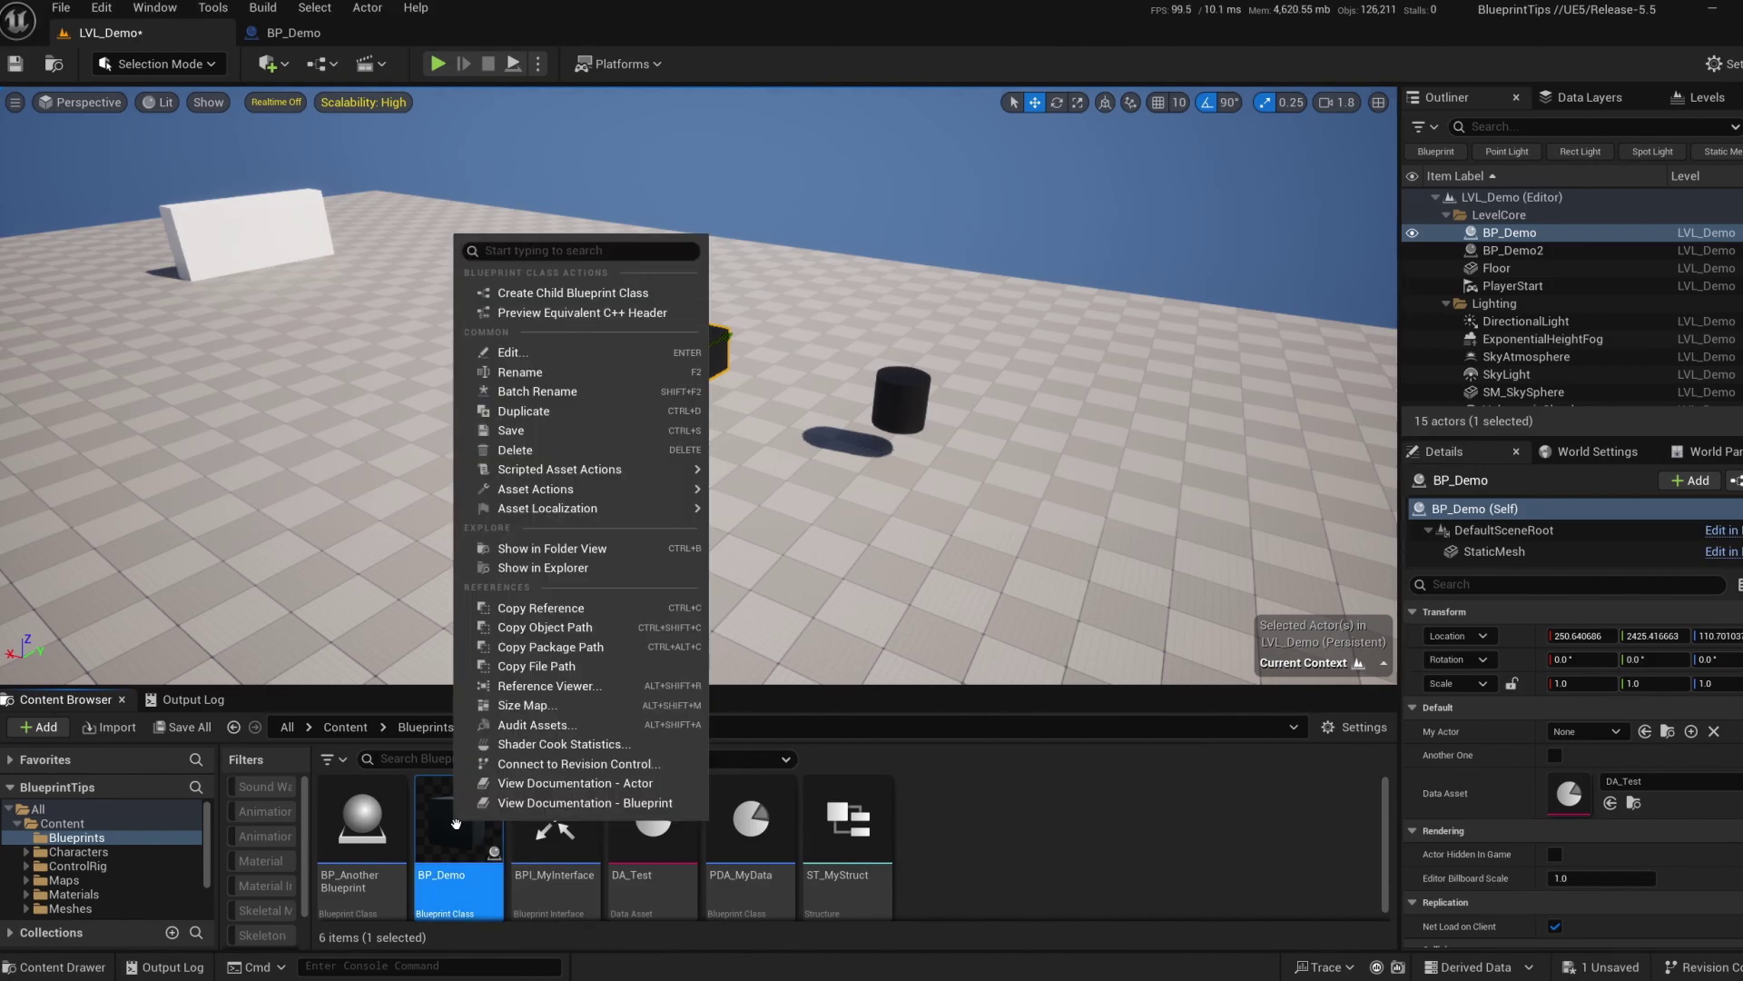
click(532, 291)
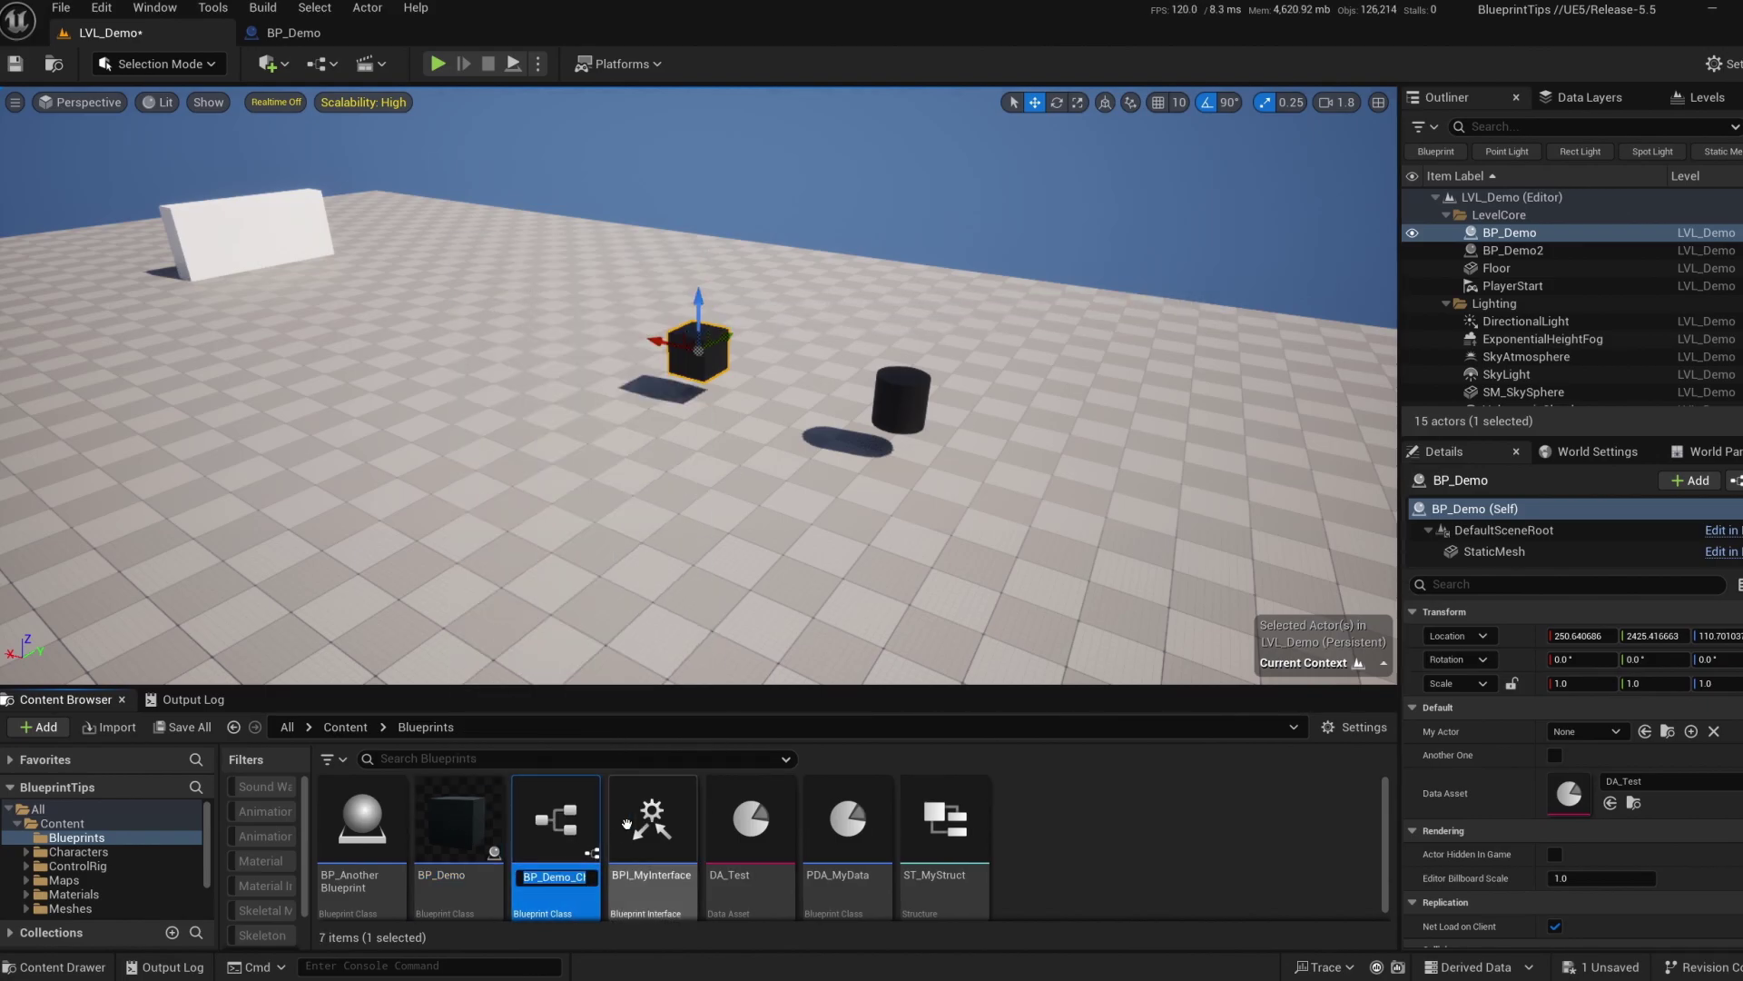
key(Return)
In the new child Blueprint, change the inherited StaticMesh component's mesh to Cylinder, compile, and check the class defaults.
double_click(559, 816)
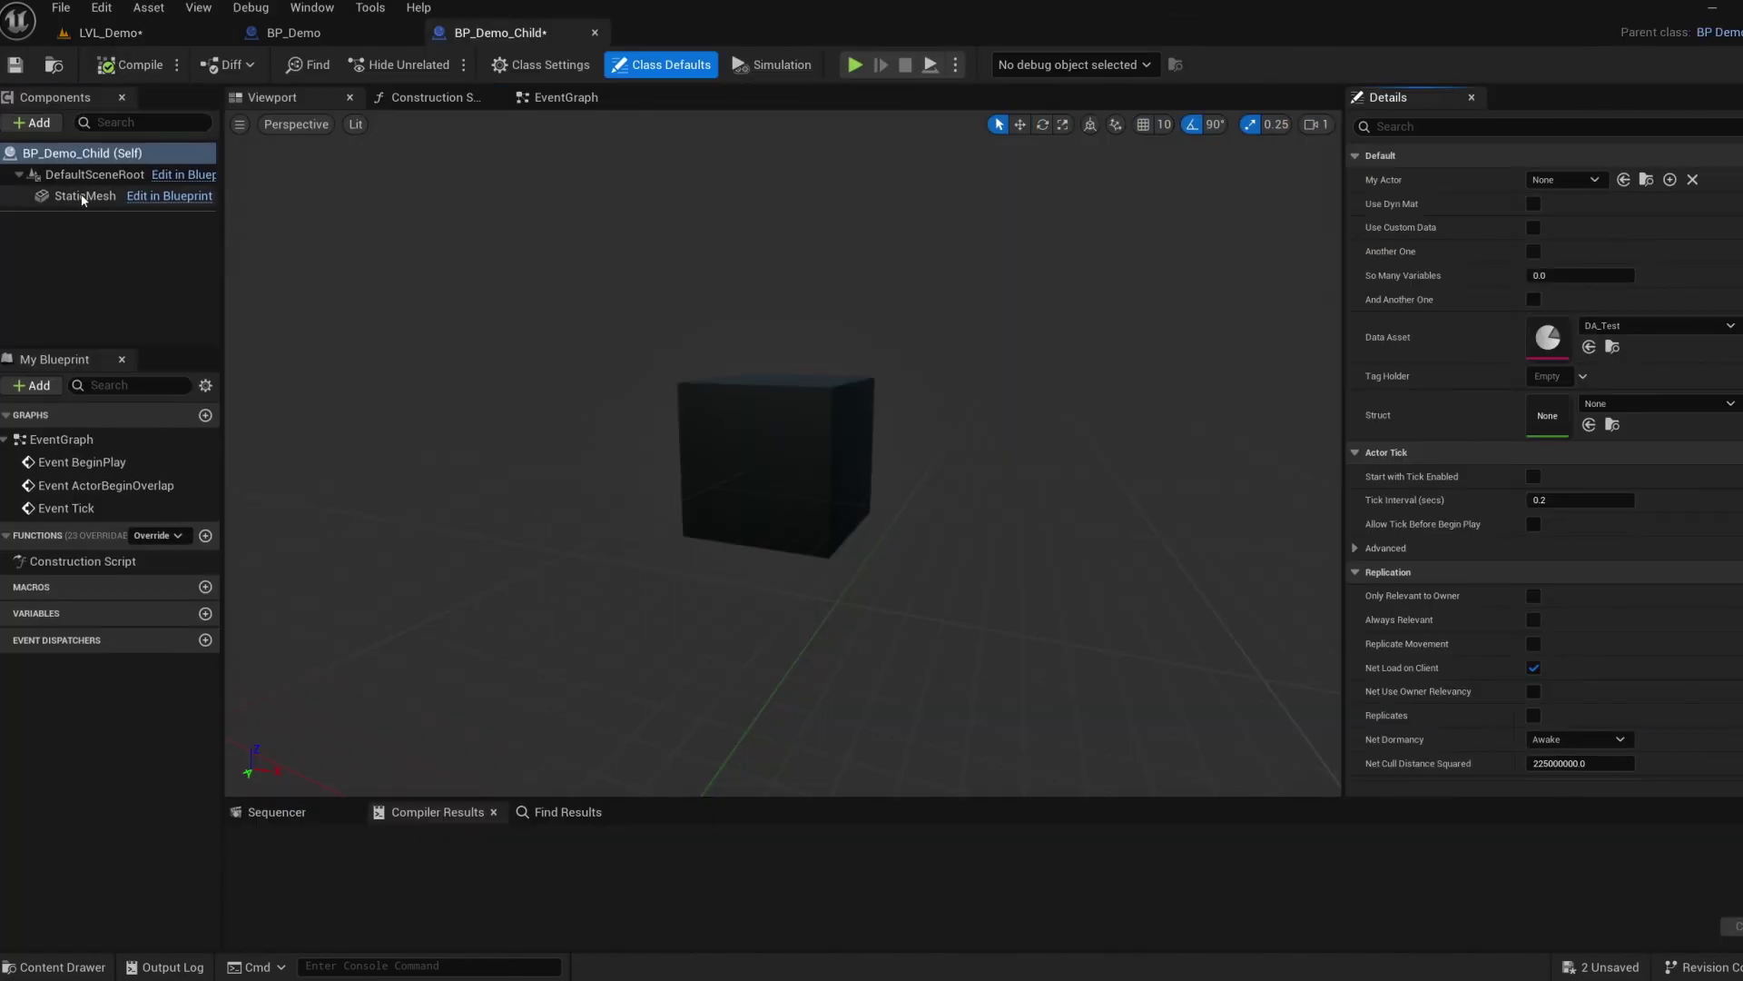
click(82, 197)
click(1652, 469)
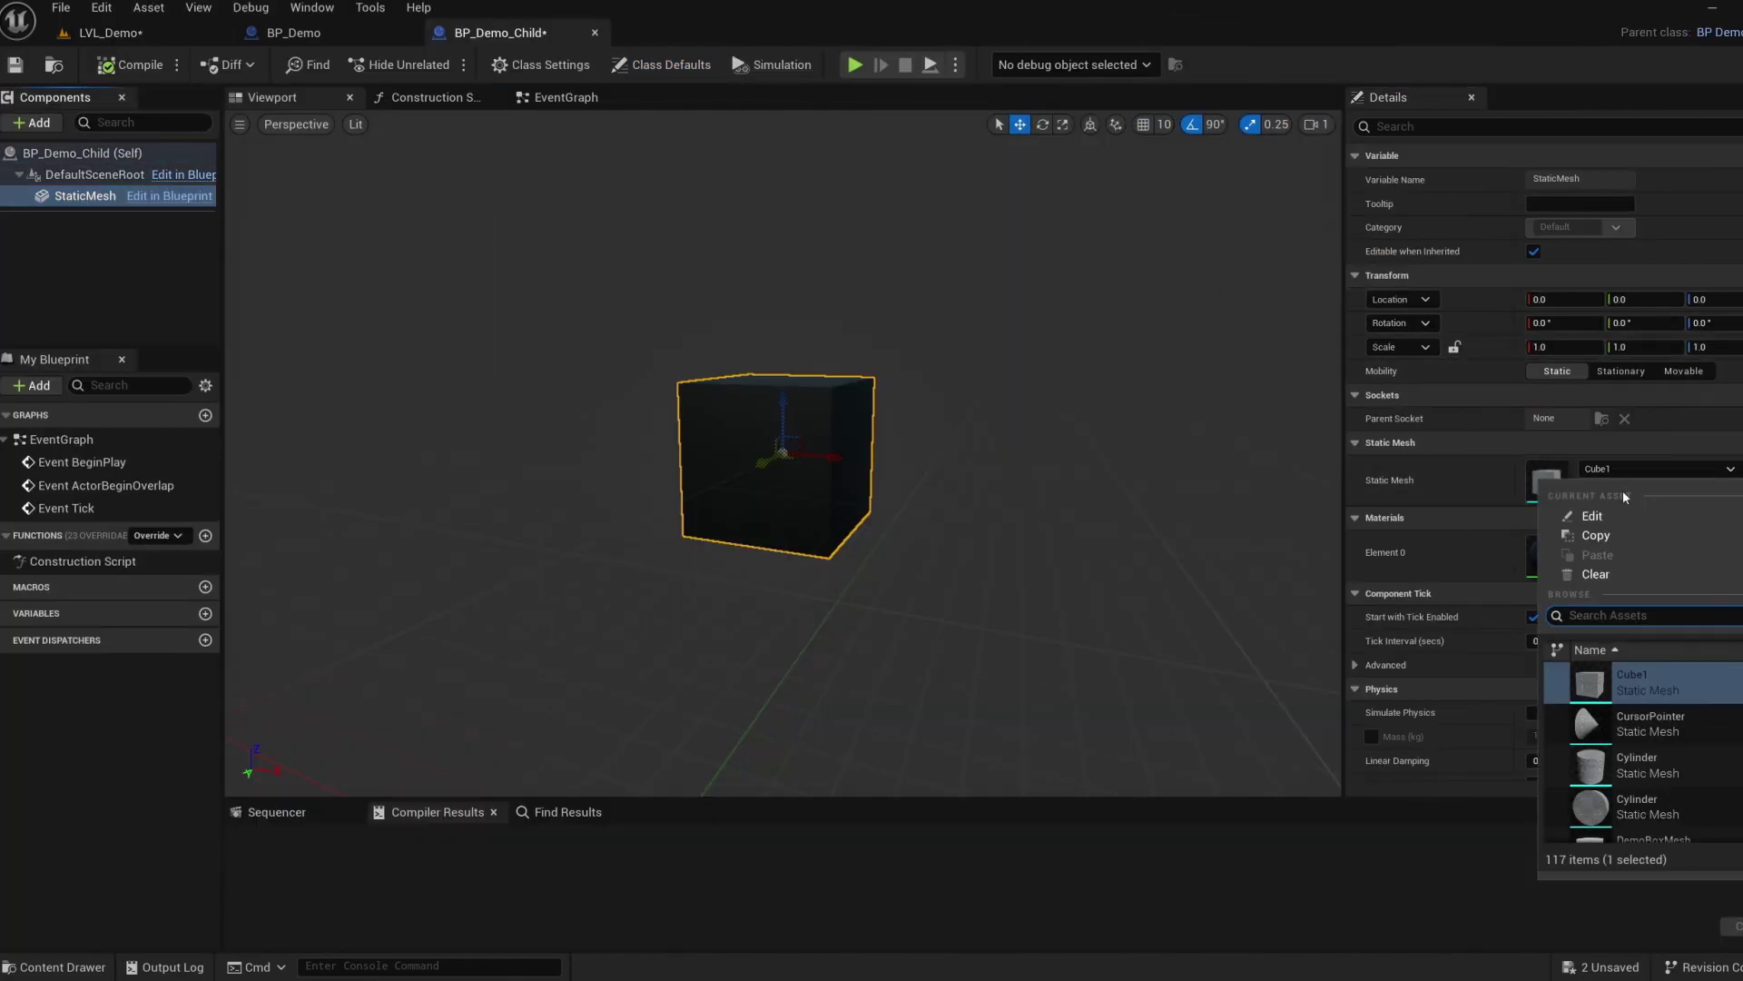
click(1642, 779)
click(132, 65)
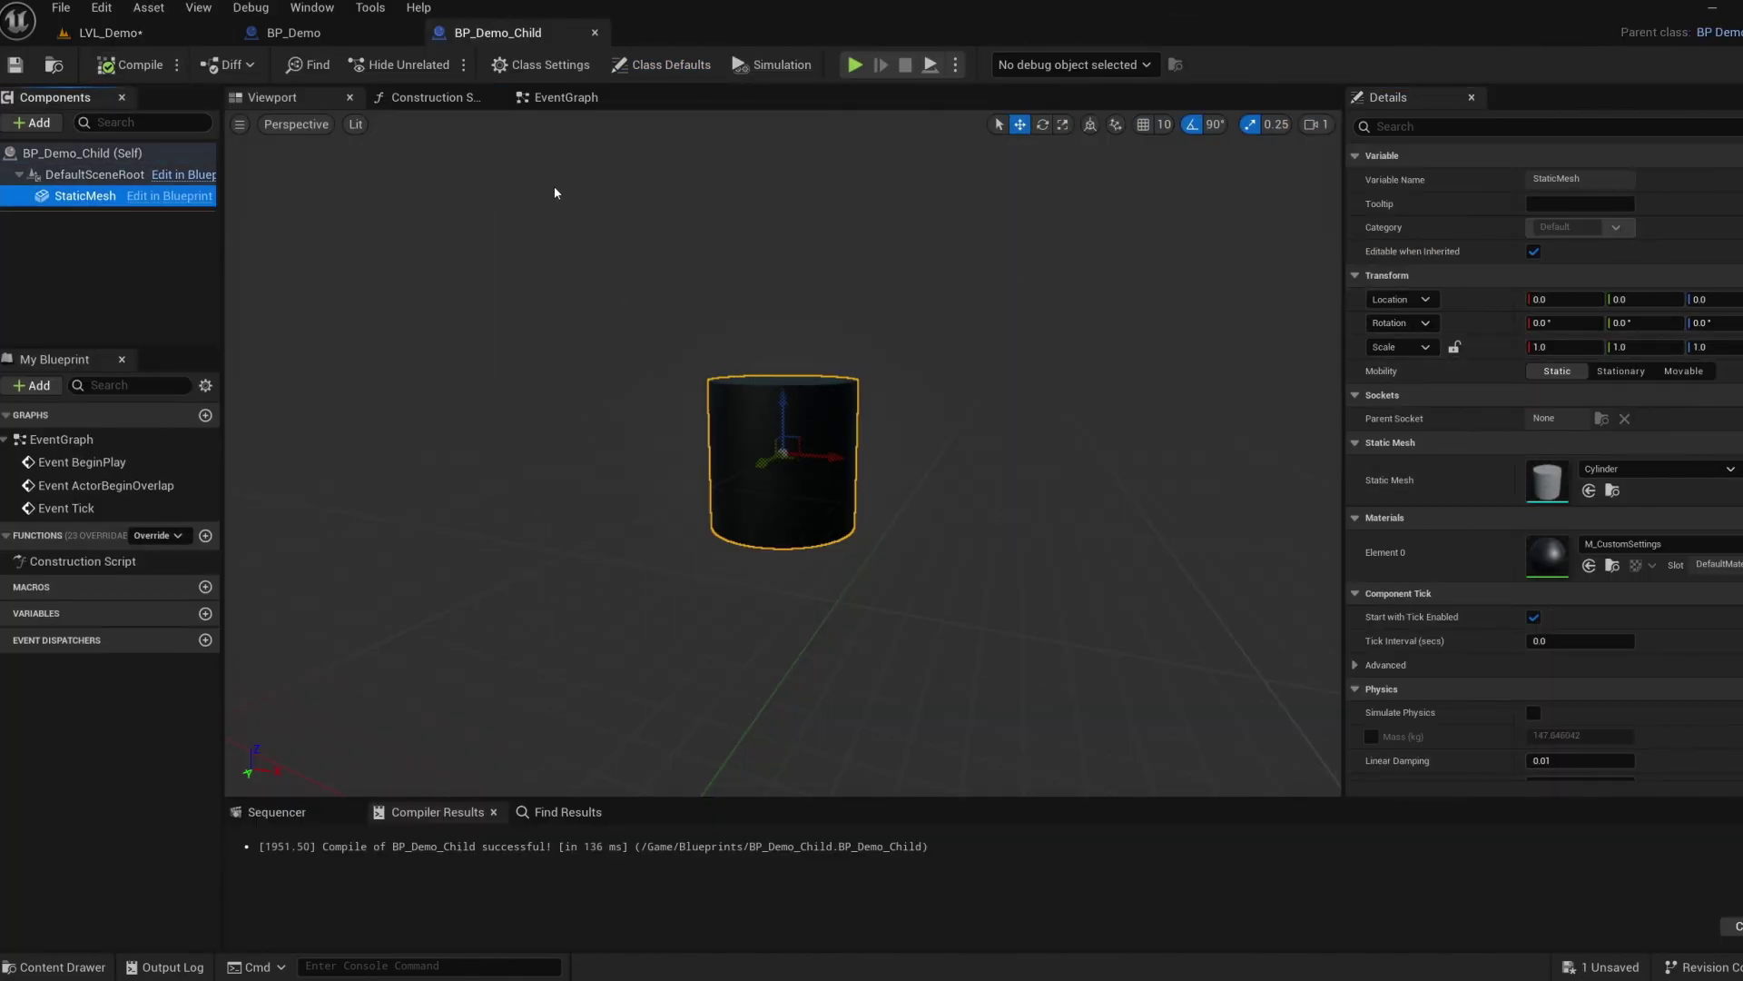
click(662, 65)
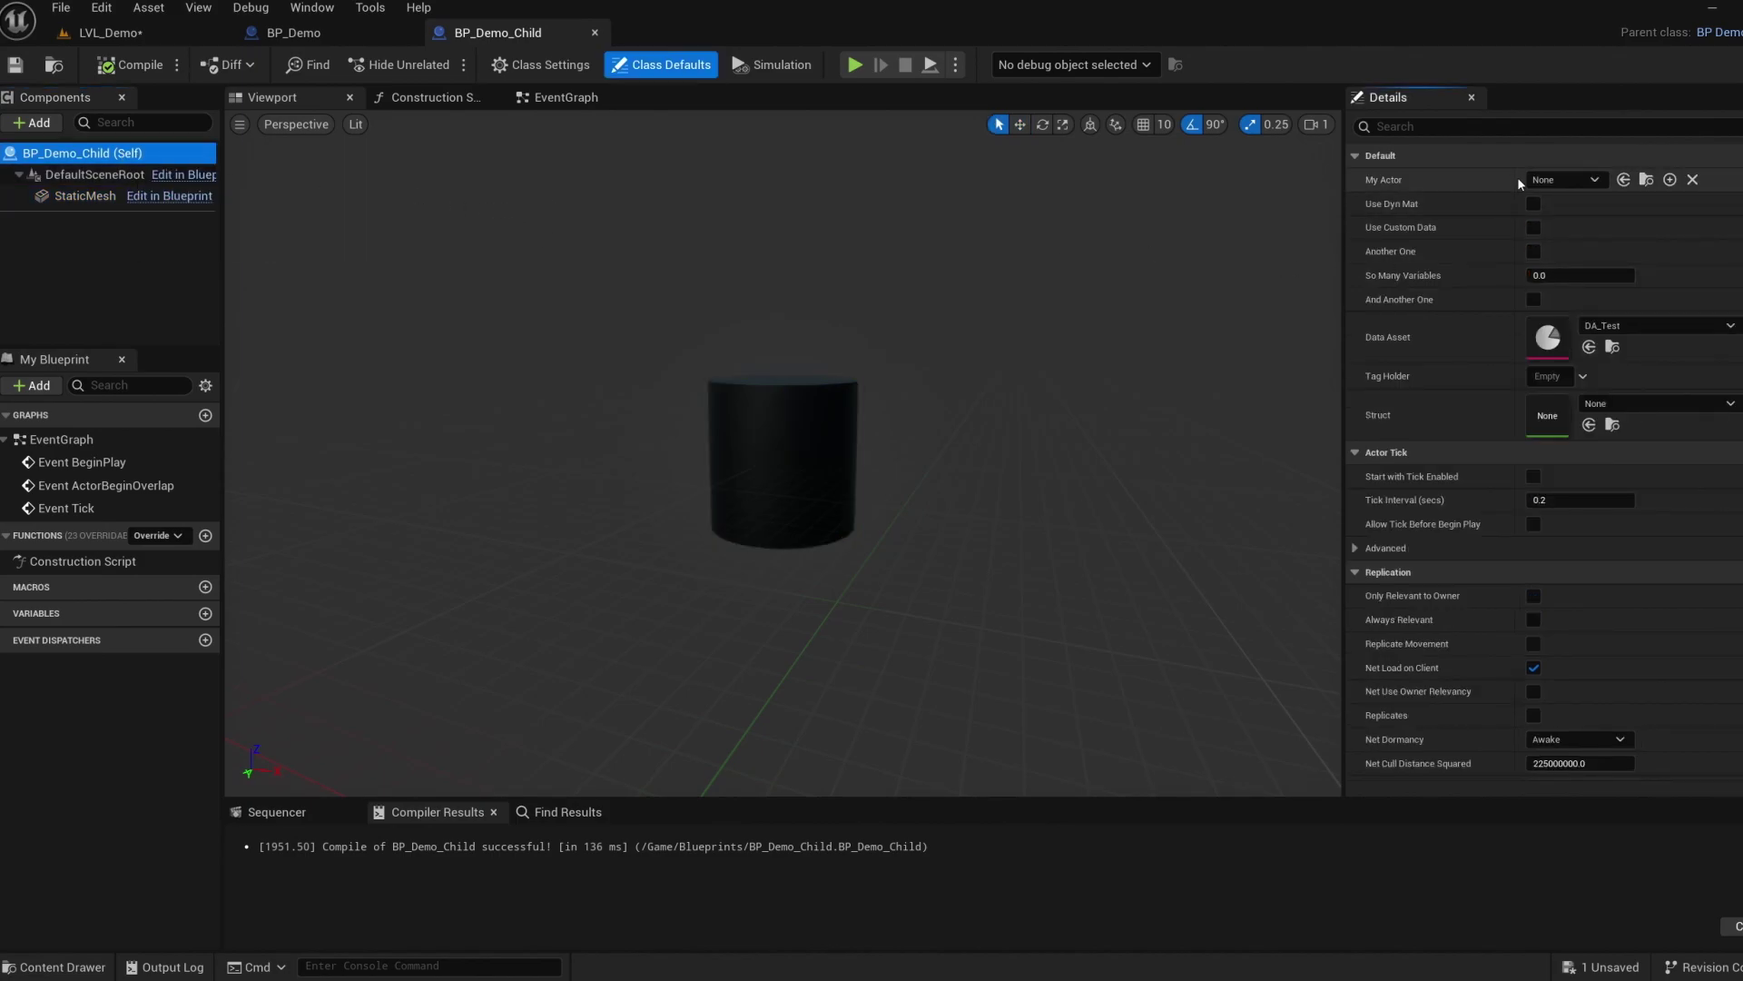
In LVL_Demo, delete the BP_Demo2 cylinder actor and place an instance of BP_Demo_Child beside the cube in its place.
click(146, 36)
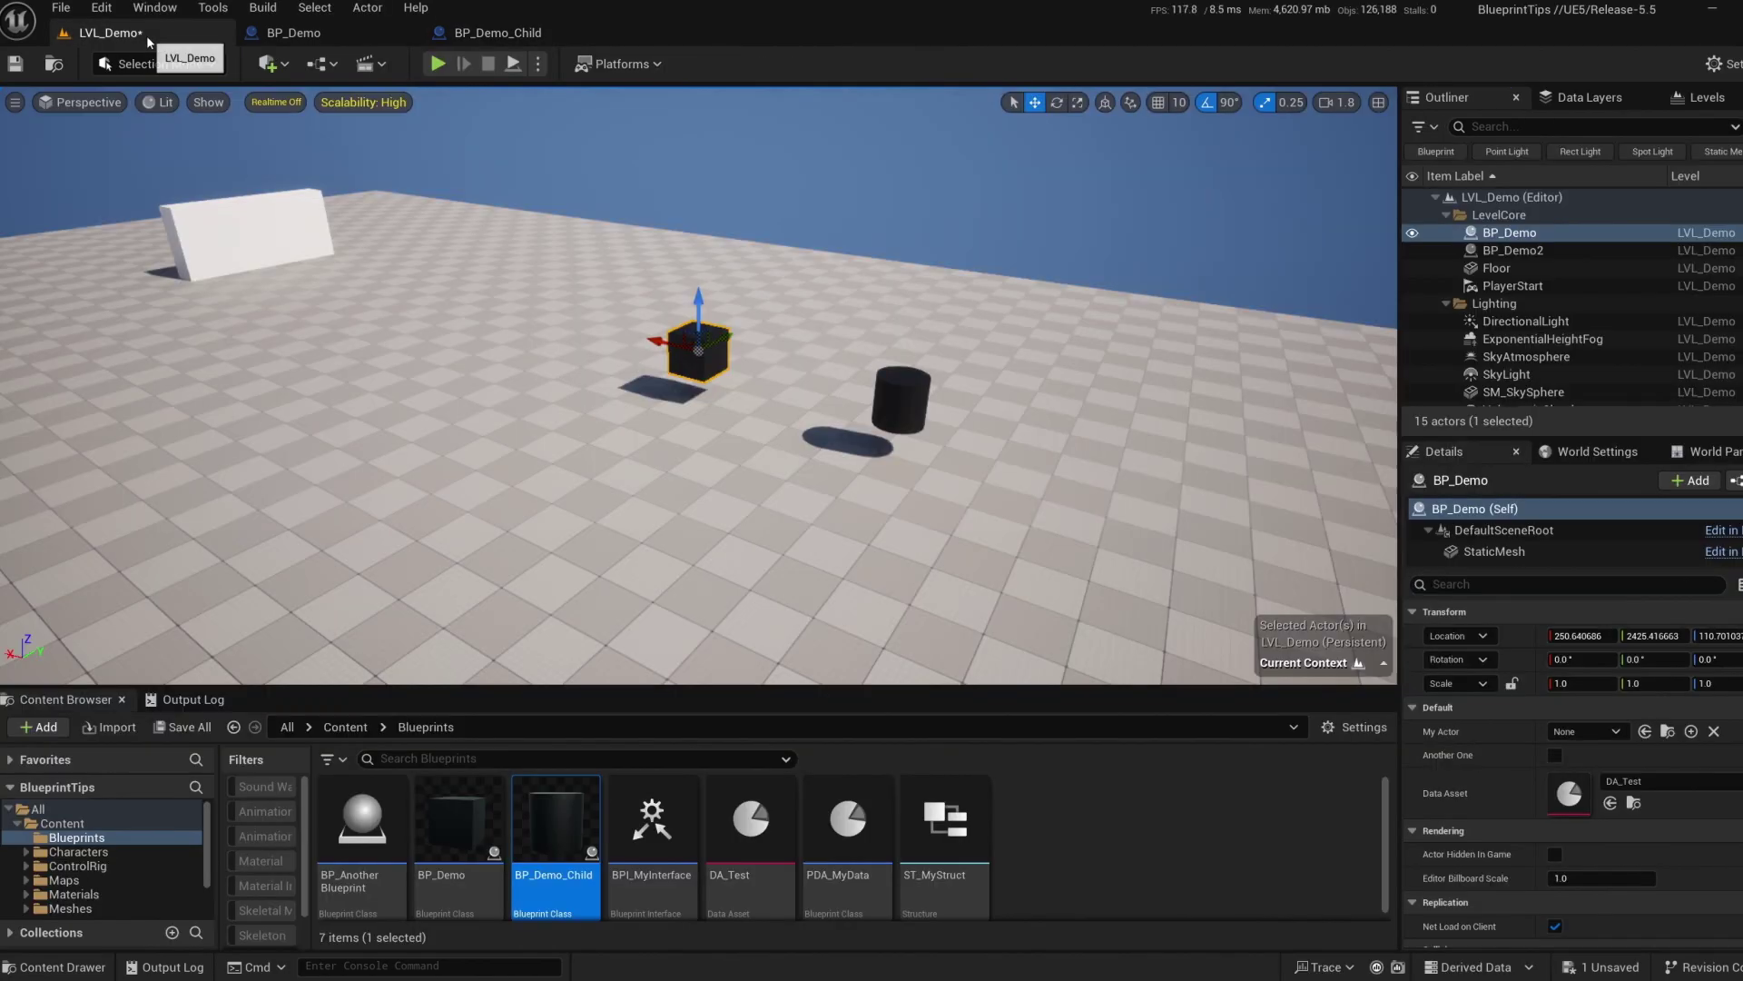
click(895, 395)
key(Delete)
drag(560, 830, 880, 370)
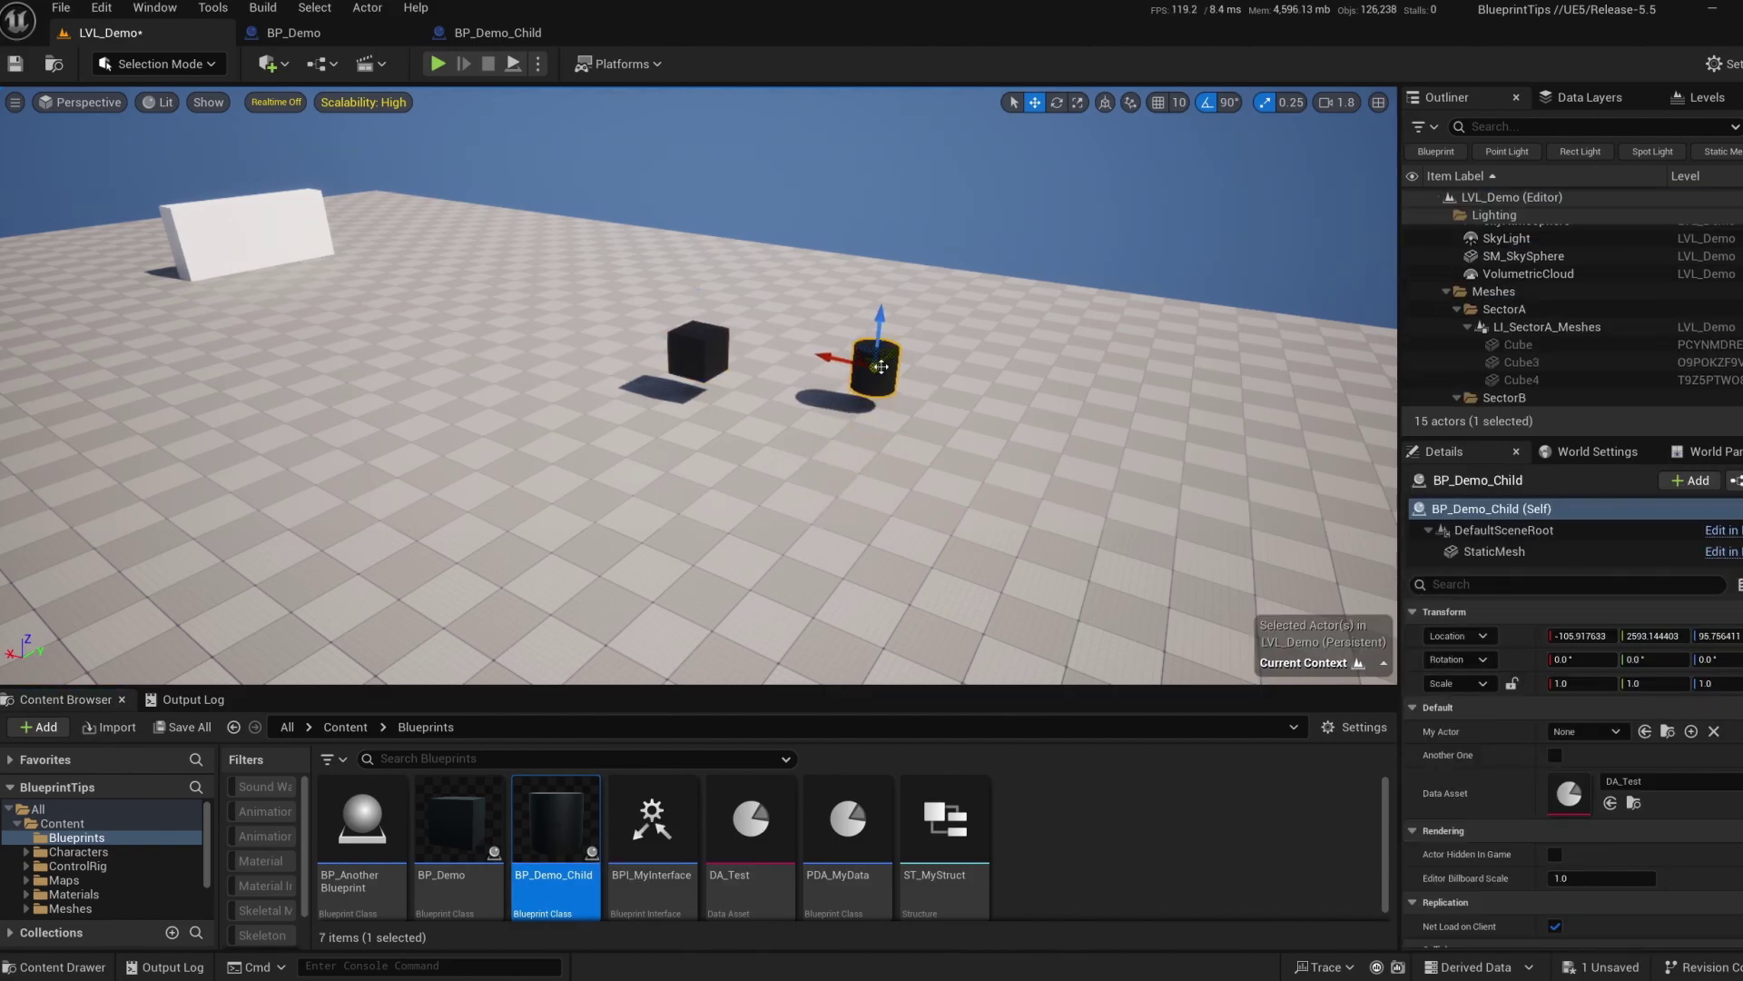
click(683, 339)
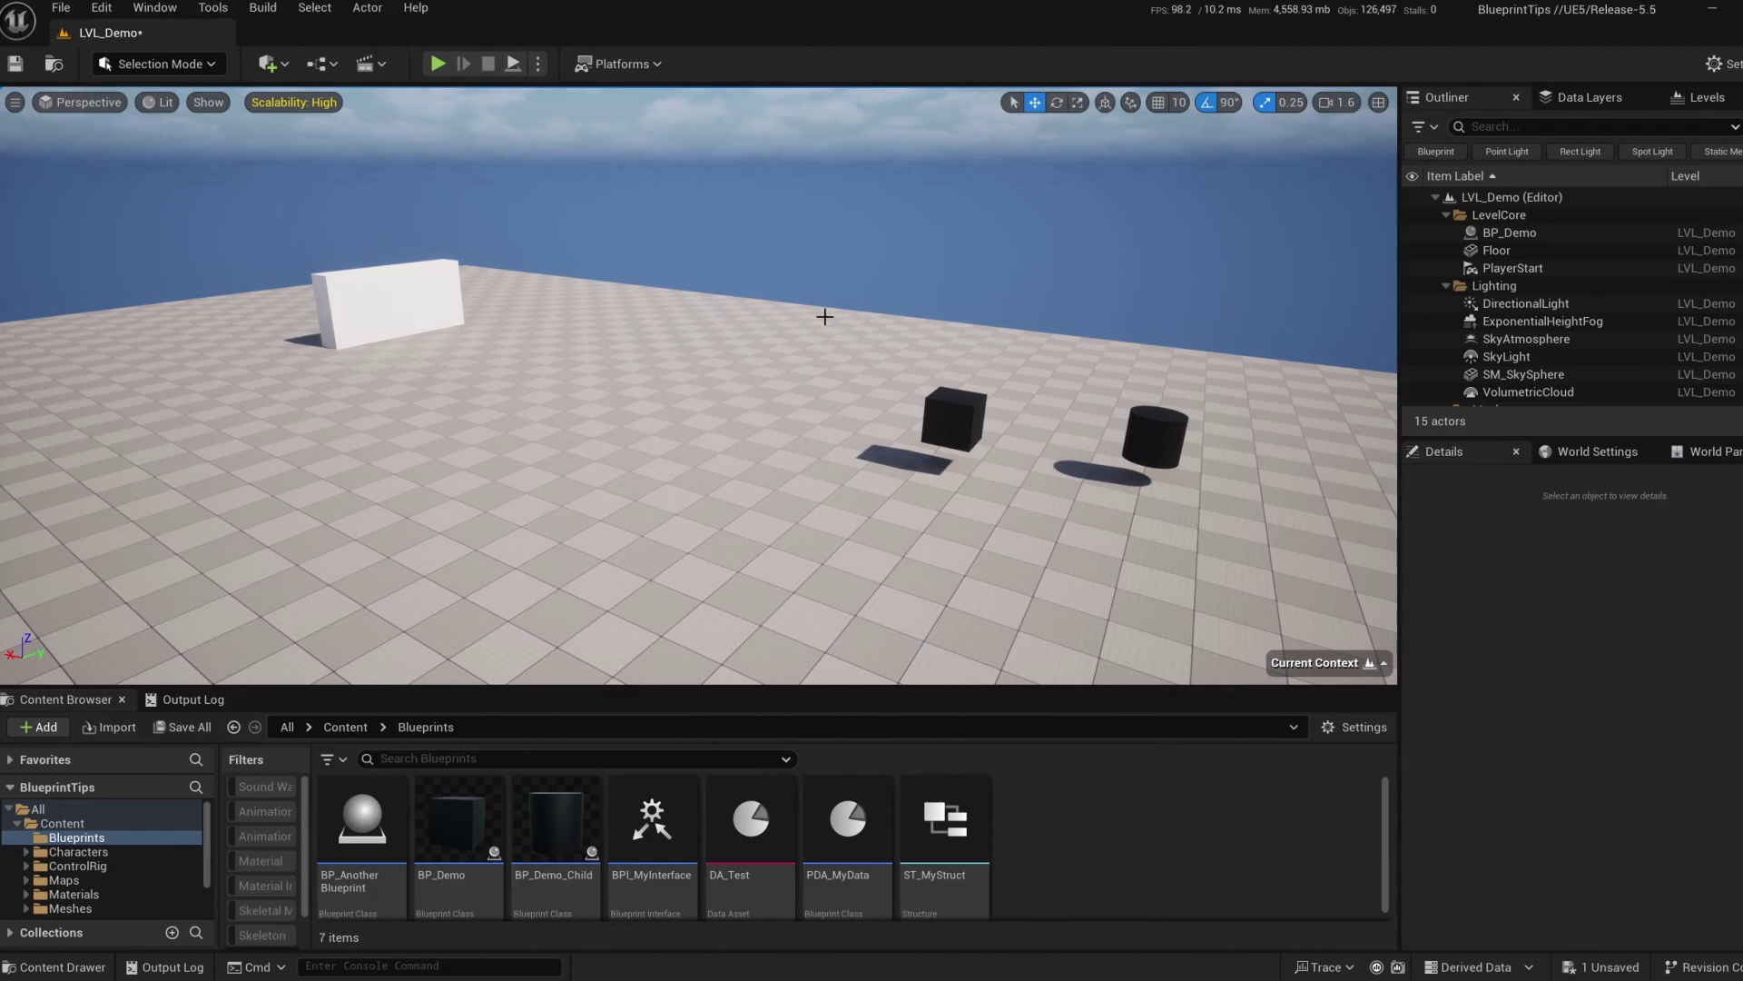
Toggle the level viewport's realtime rendering off, on and off again, leaving it disabled.
right_drag(844, 272, 885, 272)
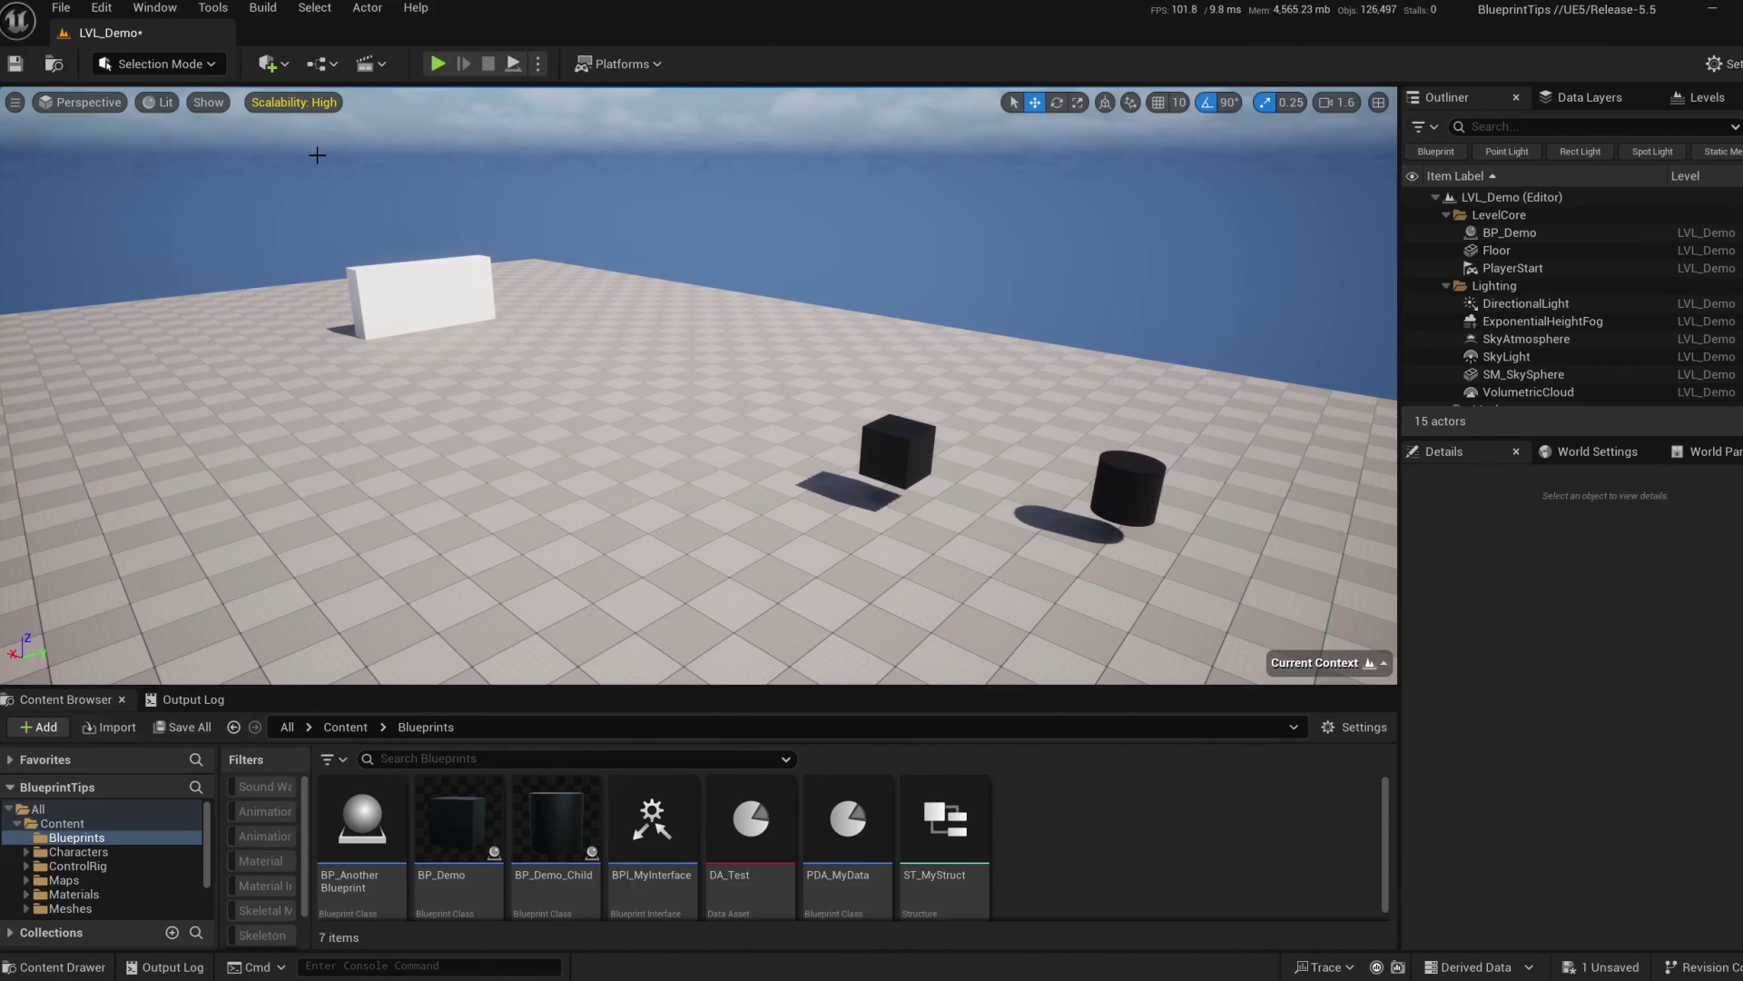
key(ctrl+r)
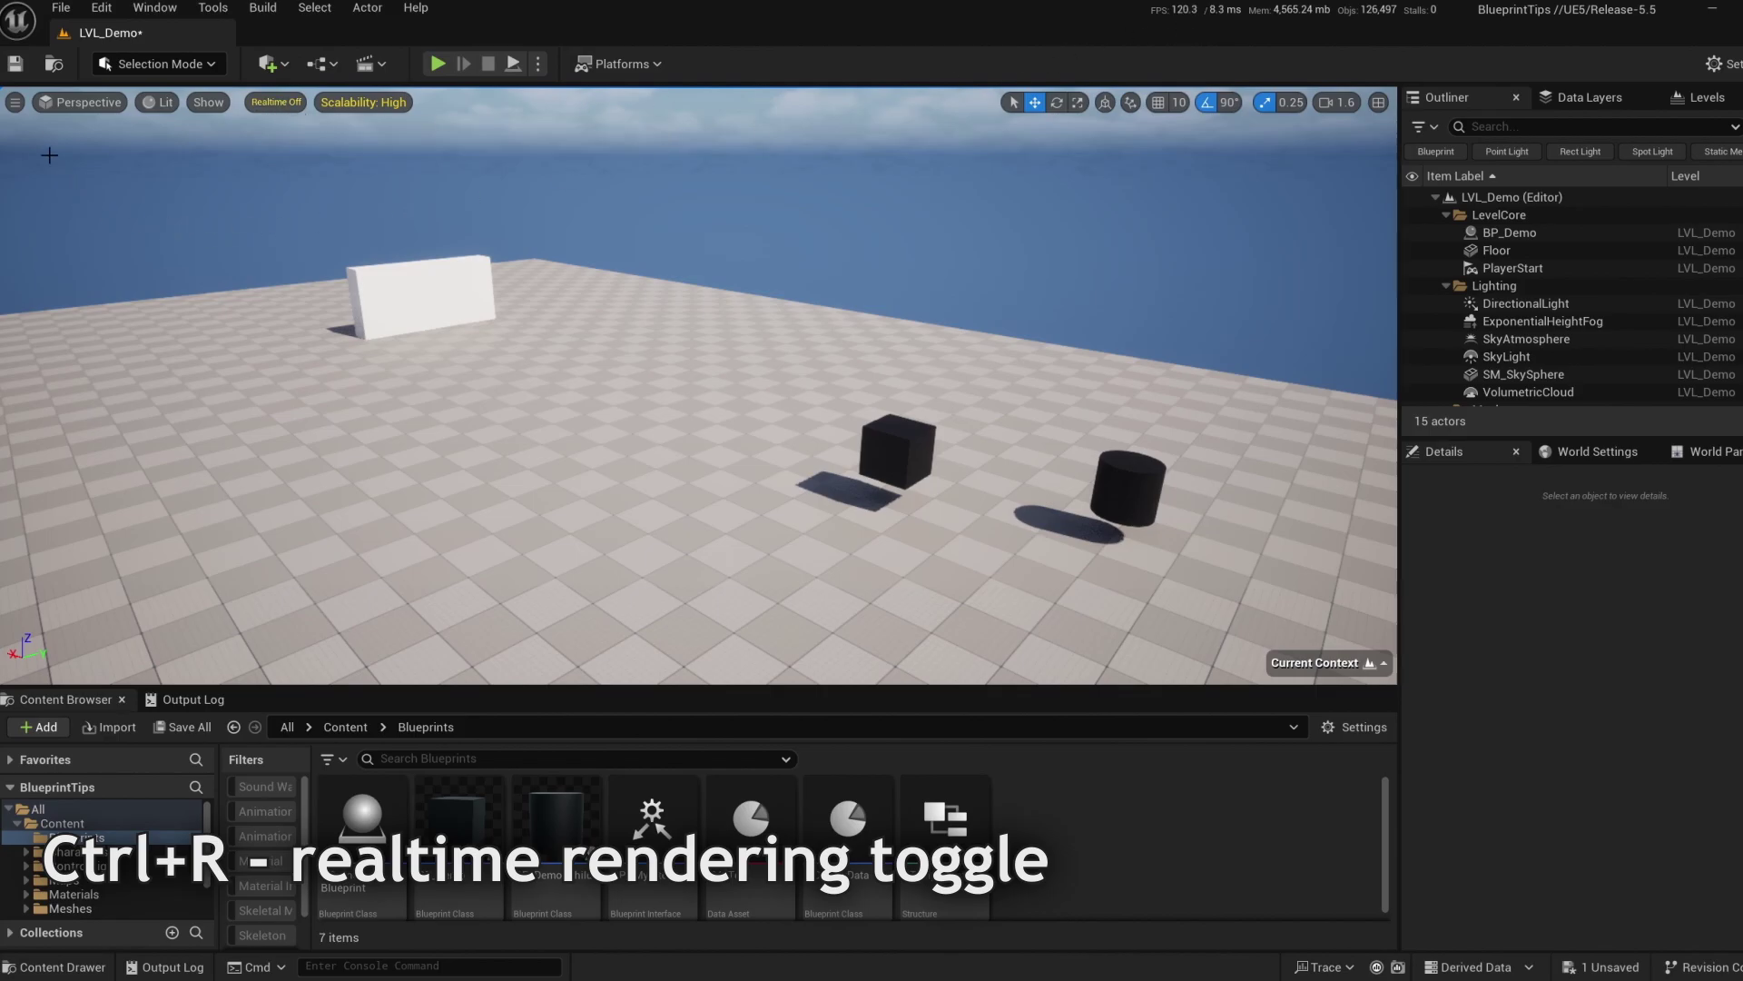
click(14, 102)
click(66, 172)
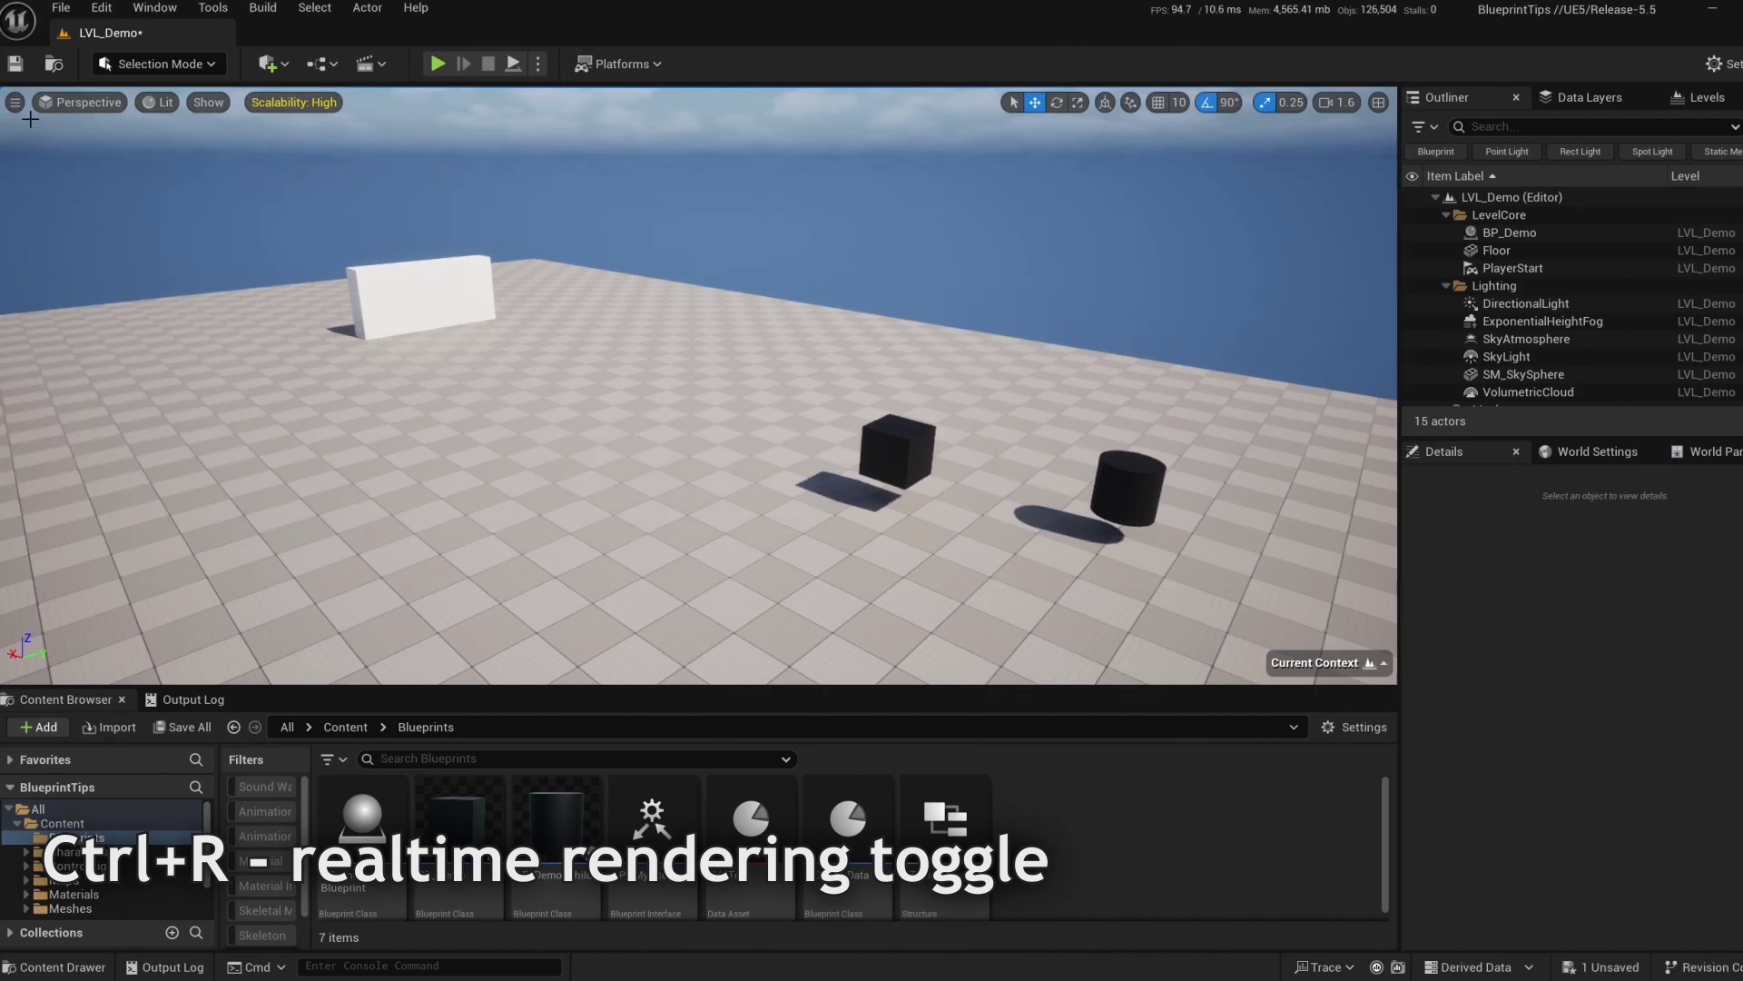
click(14, 103)
click(65, 172)
right_drag(50, 124, 18, 123)
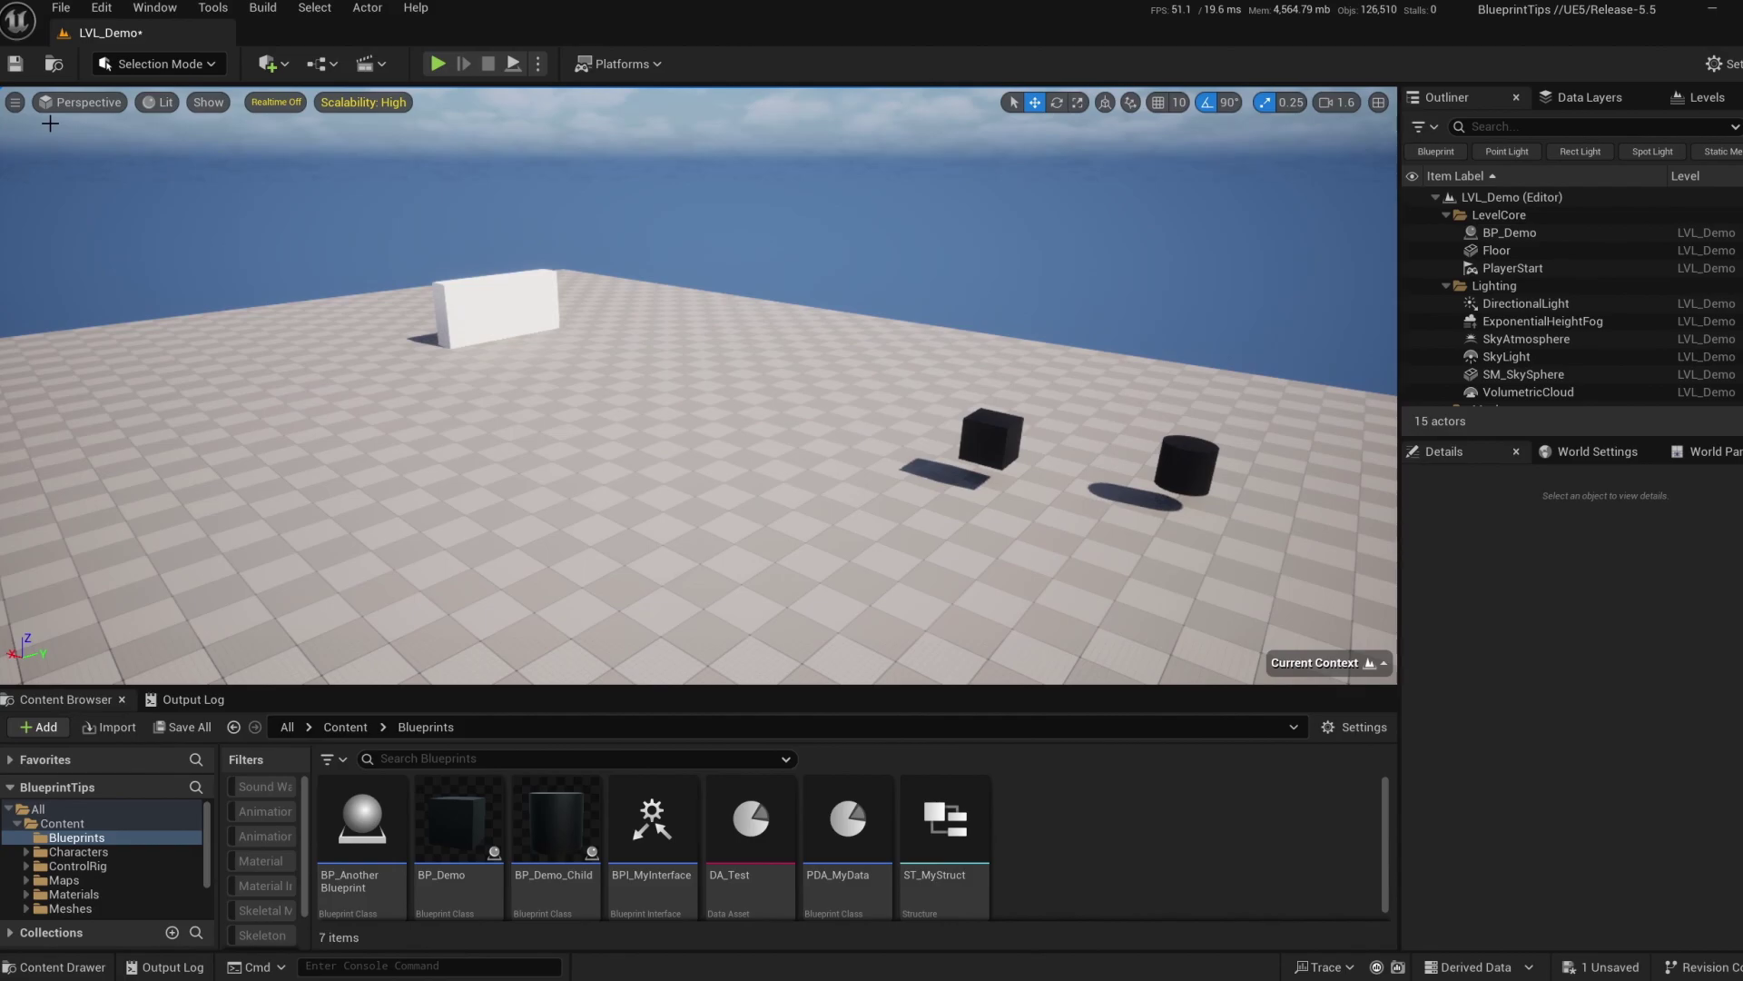
Show the FPS counter in the viewport while moving the camera, and hide the counter again.
click(15, 102)
click(64, 200)
middle_drag(125, 206, 55, 206)
middle_drag(444, 206, 367, 206)
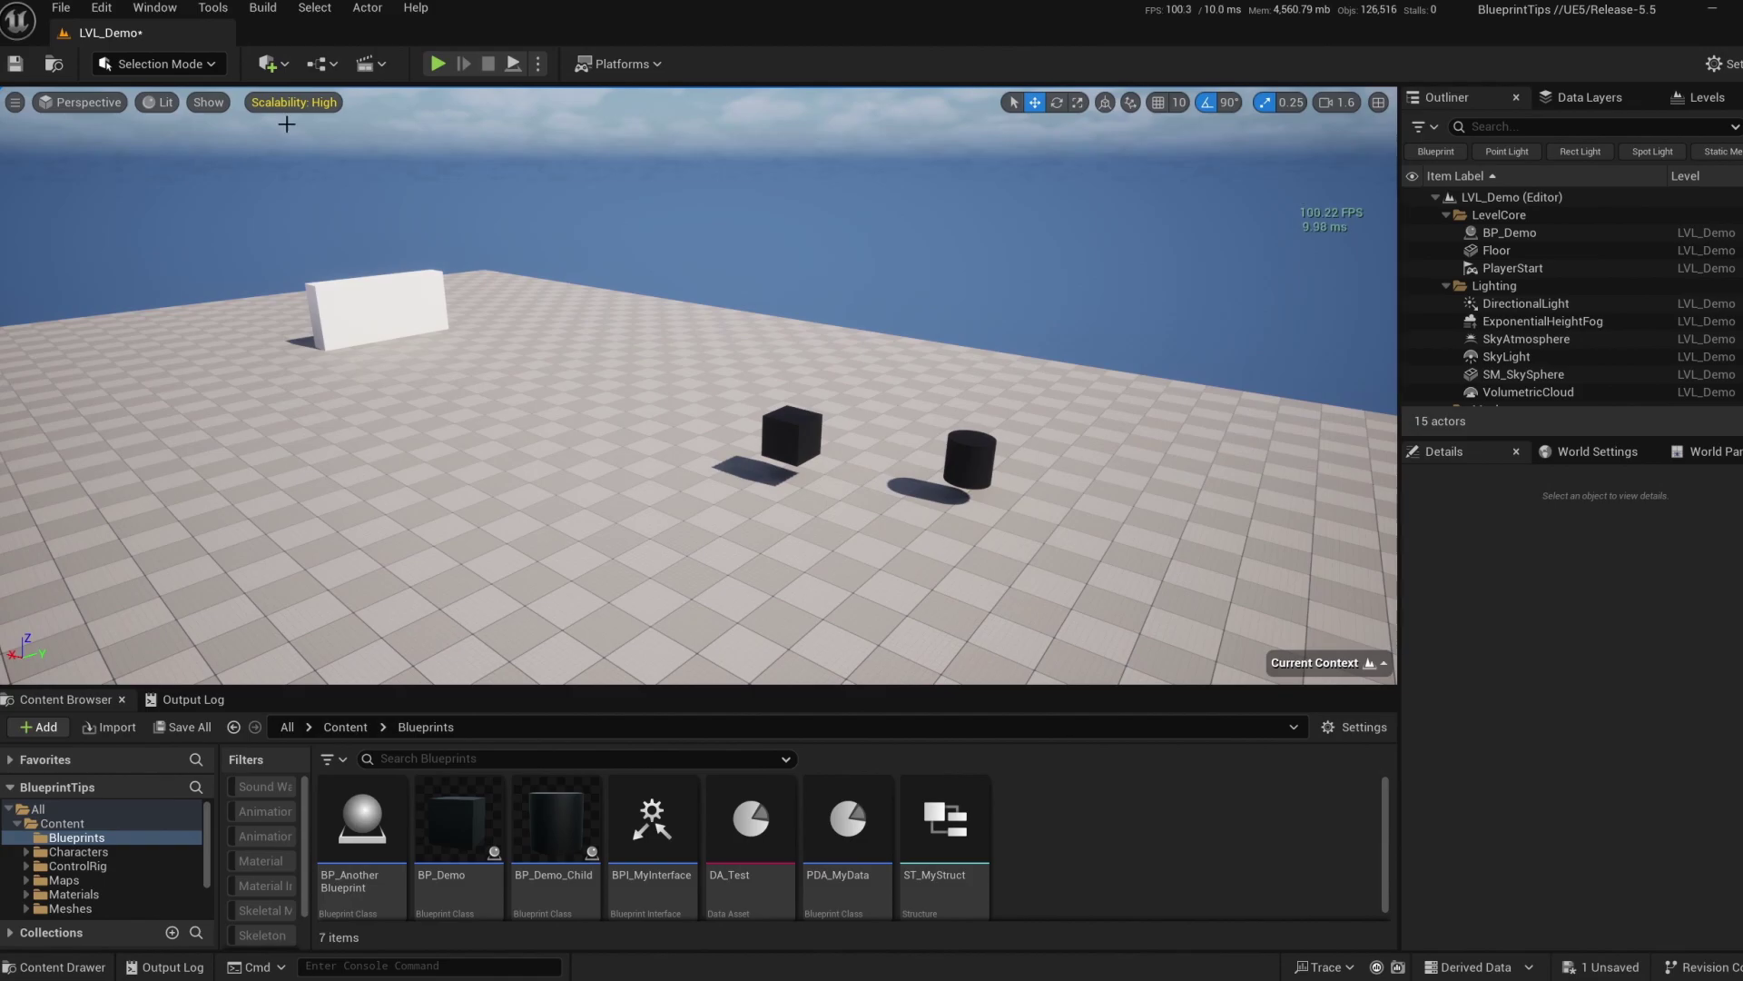
click(14, 101)
click(81, 187)
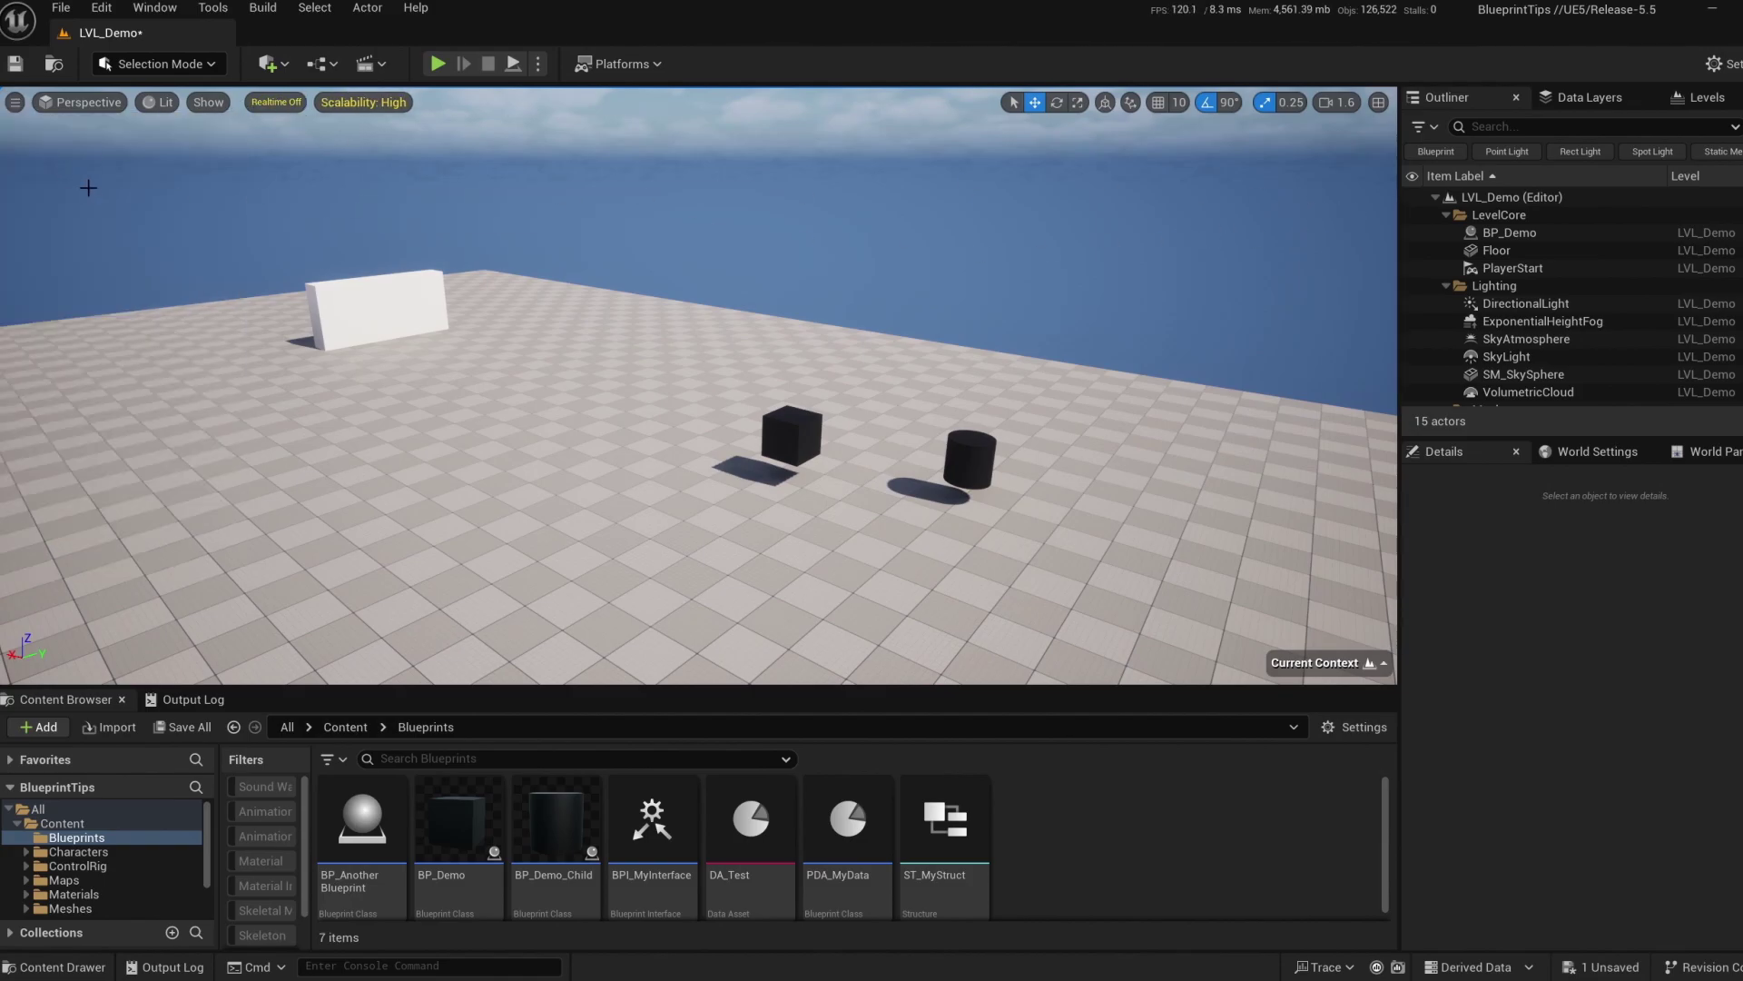
Bring up the separate Details window, select the BP_Demo cube actor, and reset its location to the default 0, 0, 0.
drag(369, 236, 417, 240)
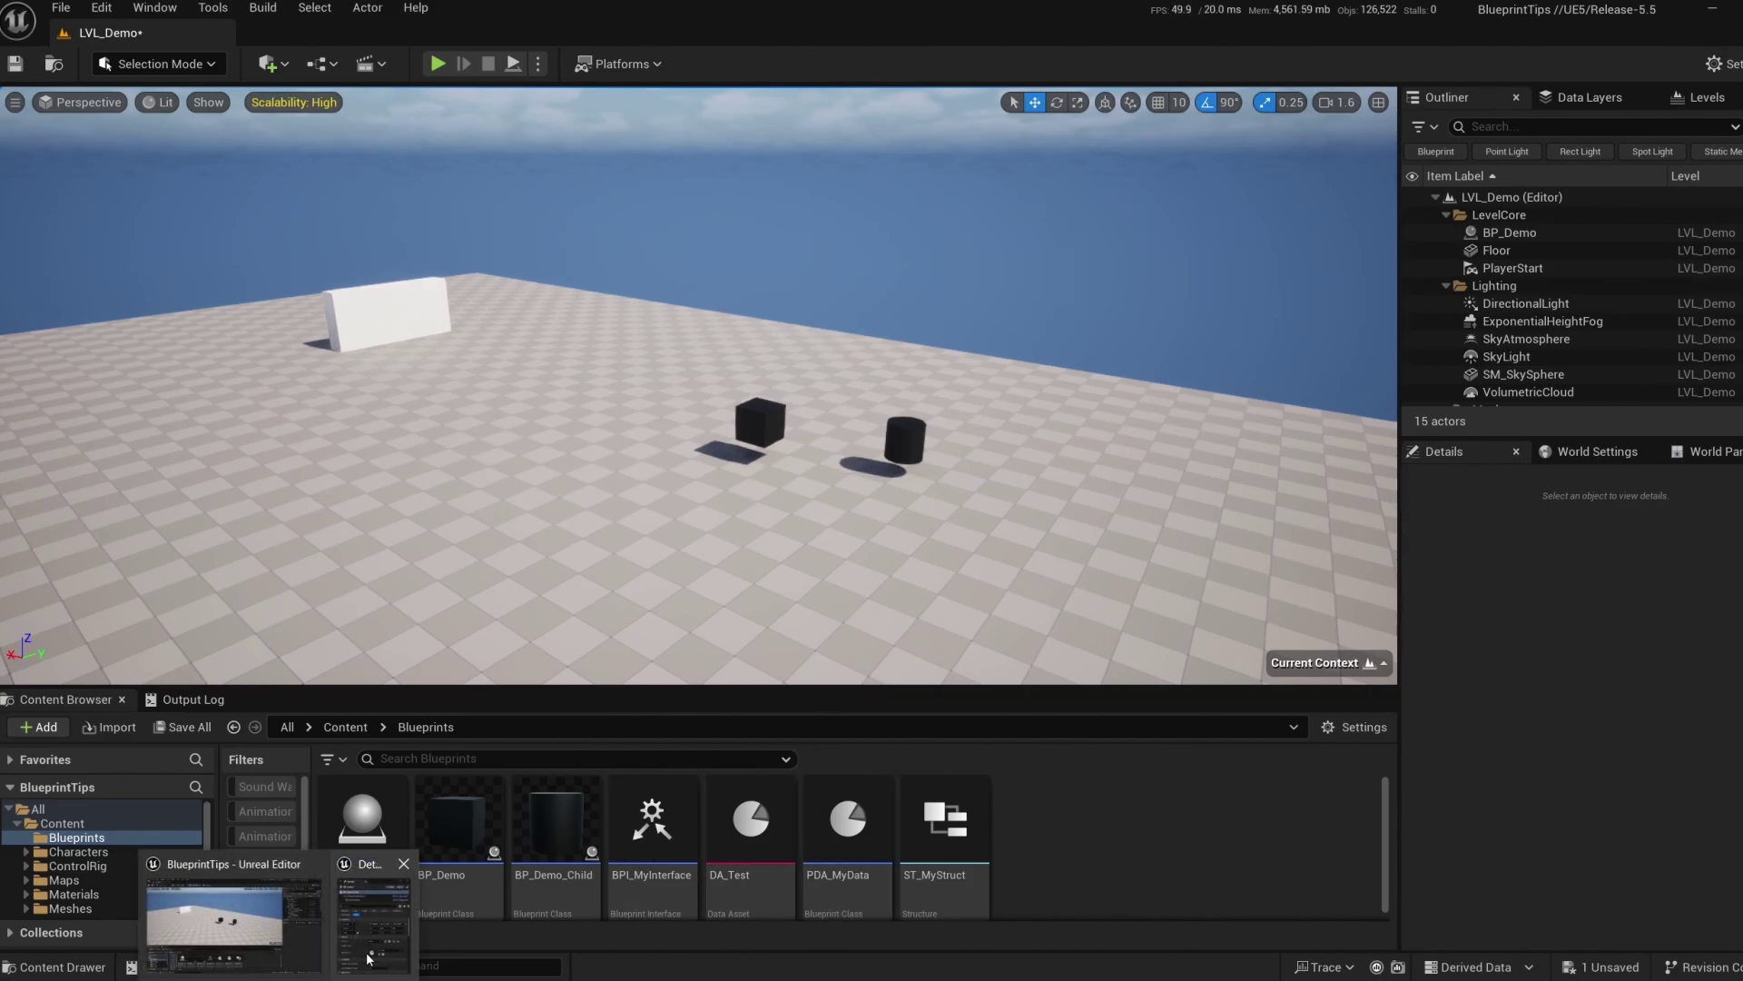
click(373, 951)
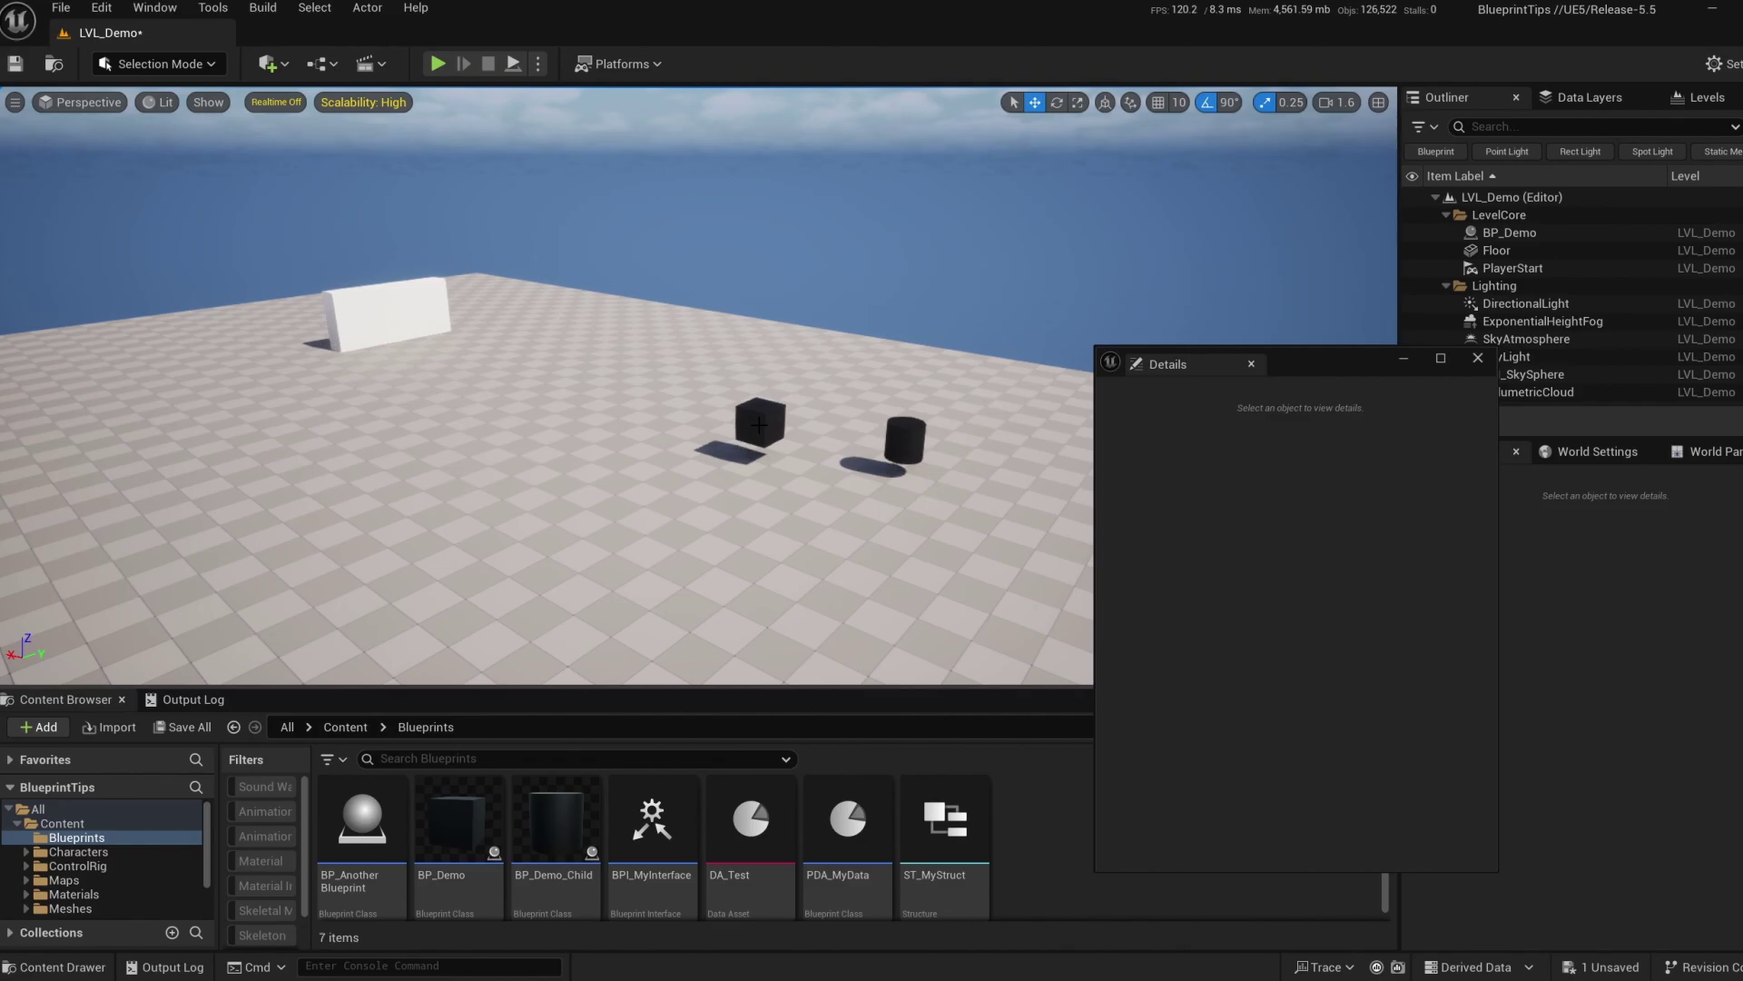
click(759, 425)
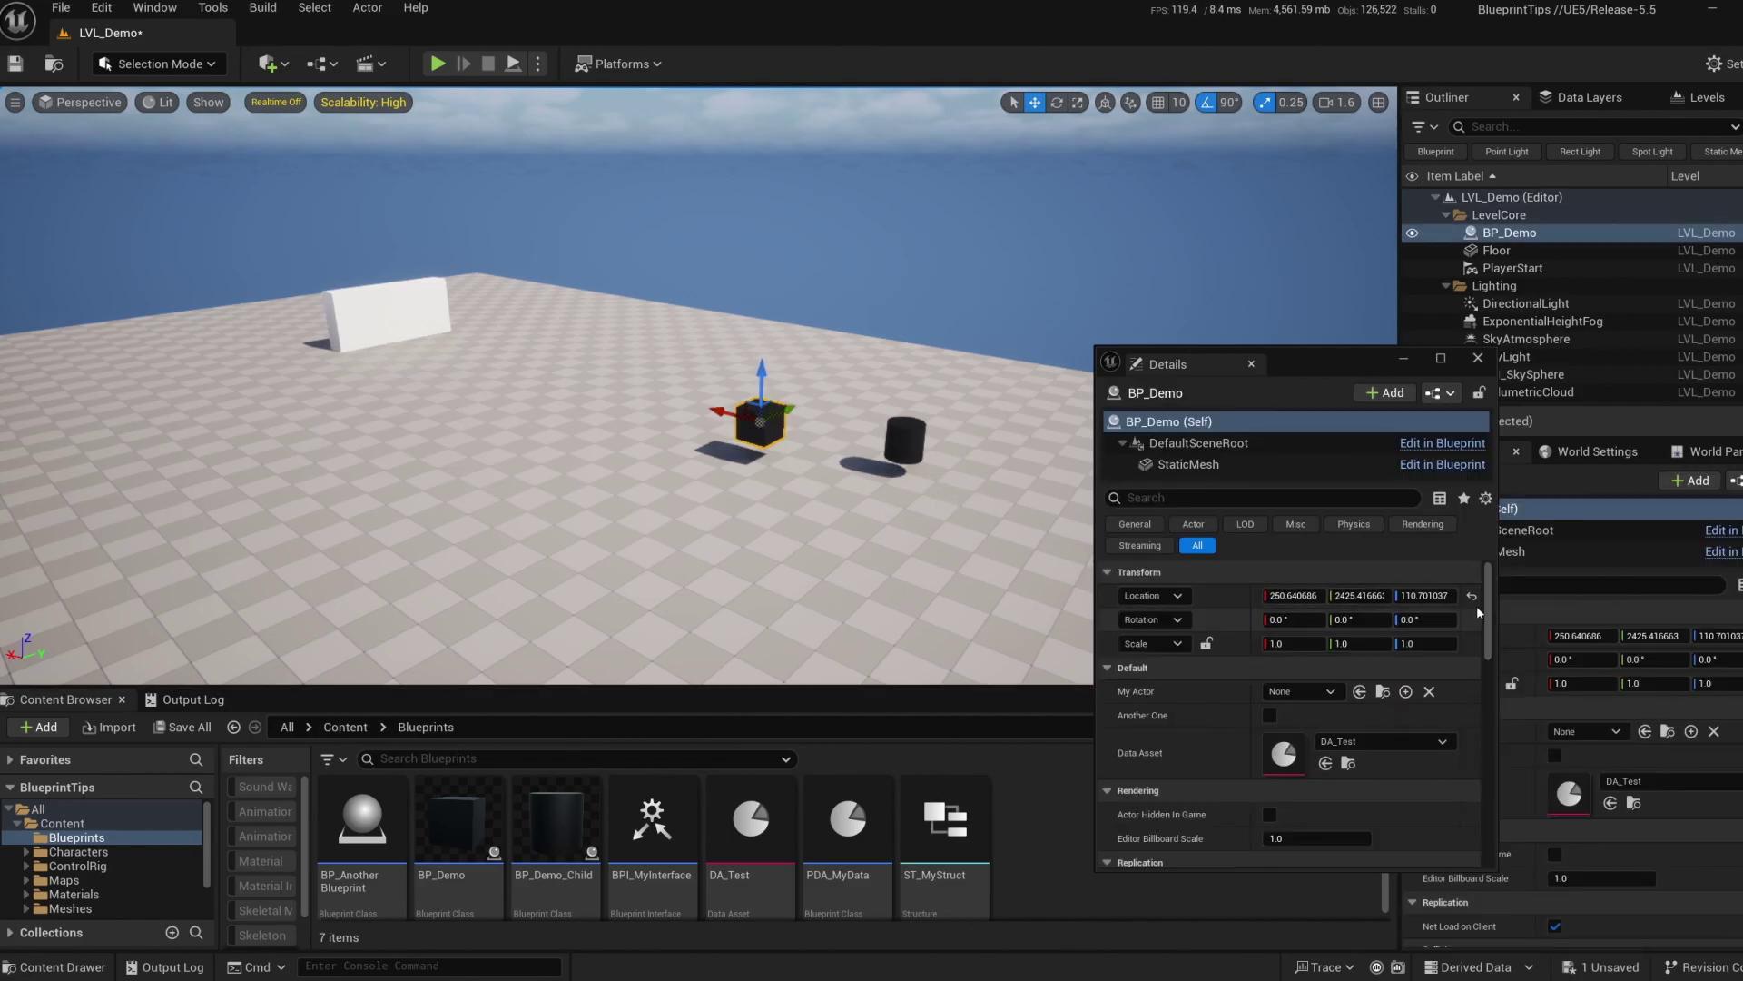
click(1472, 601)
right_drag(567, 448, 566, 448)
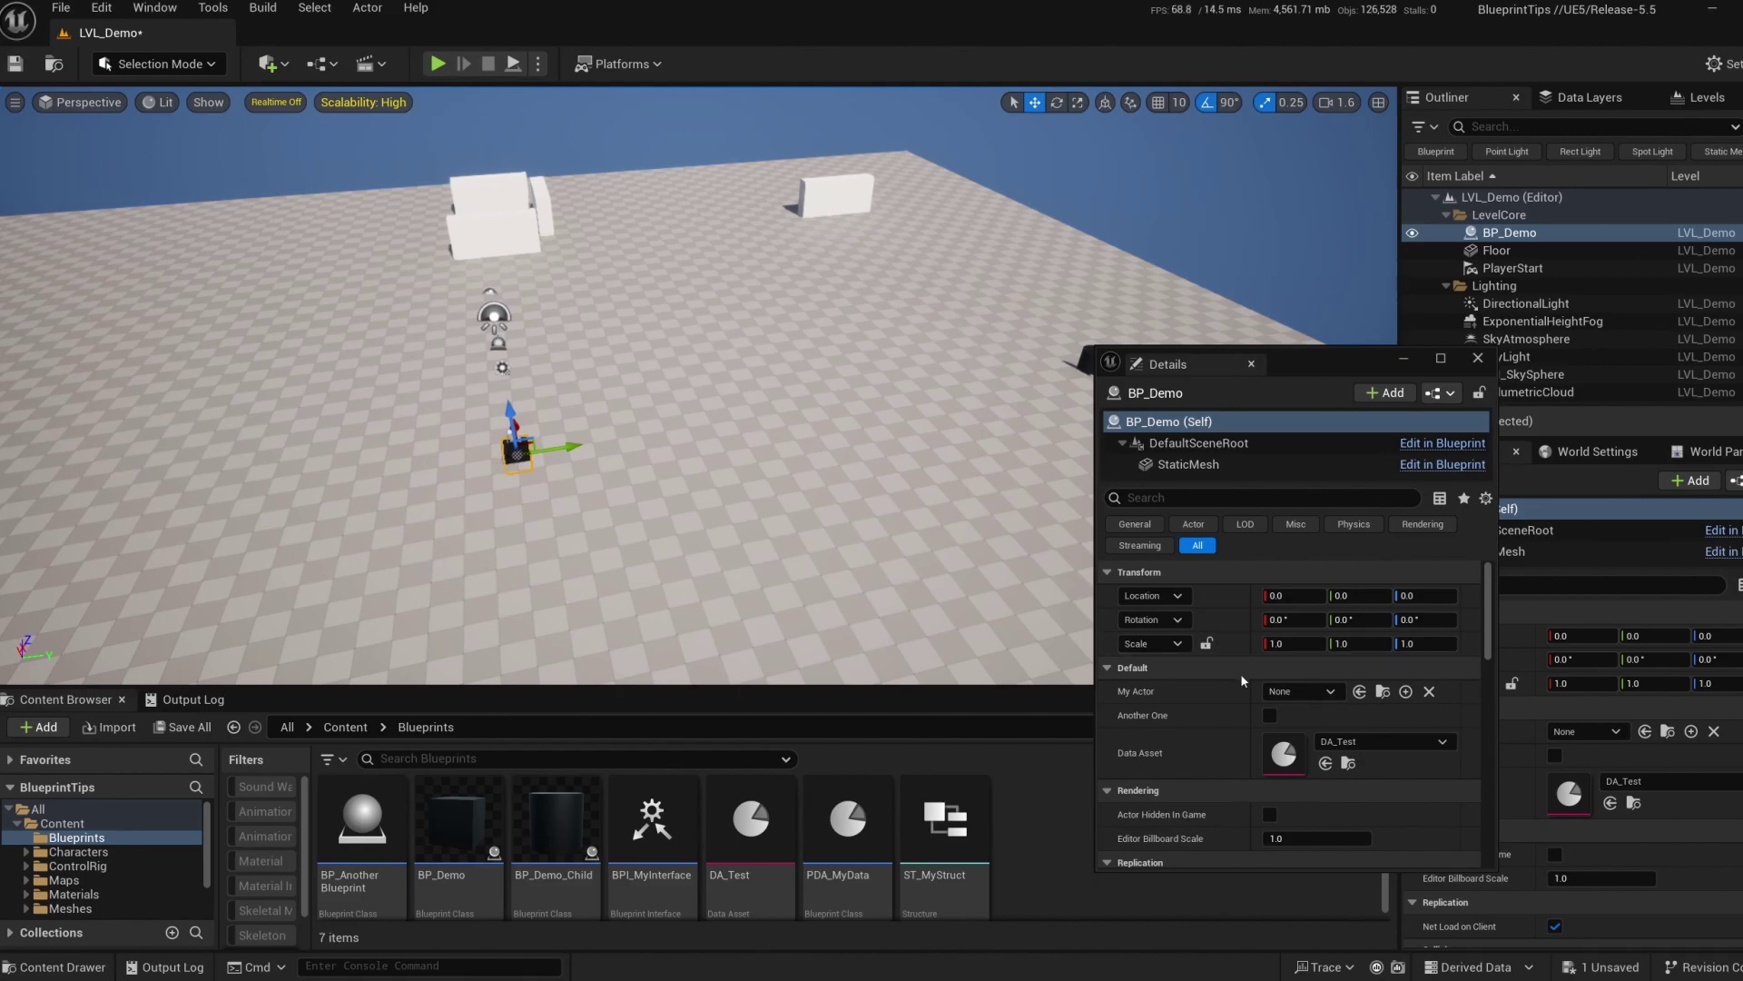
click(1294, 691)
key(Escape)
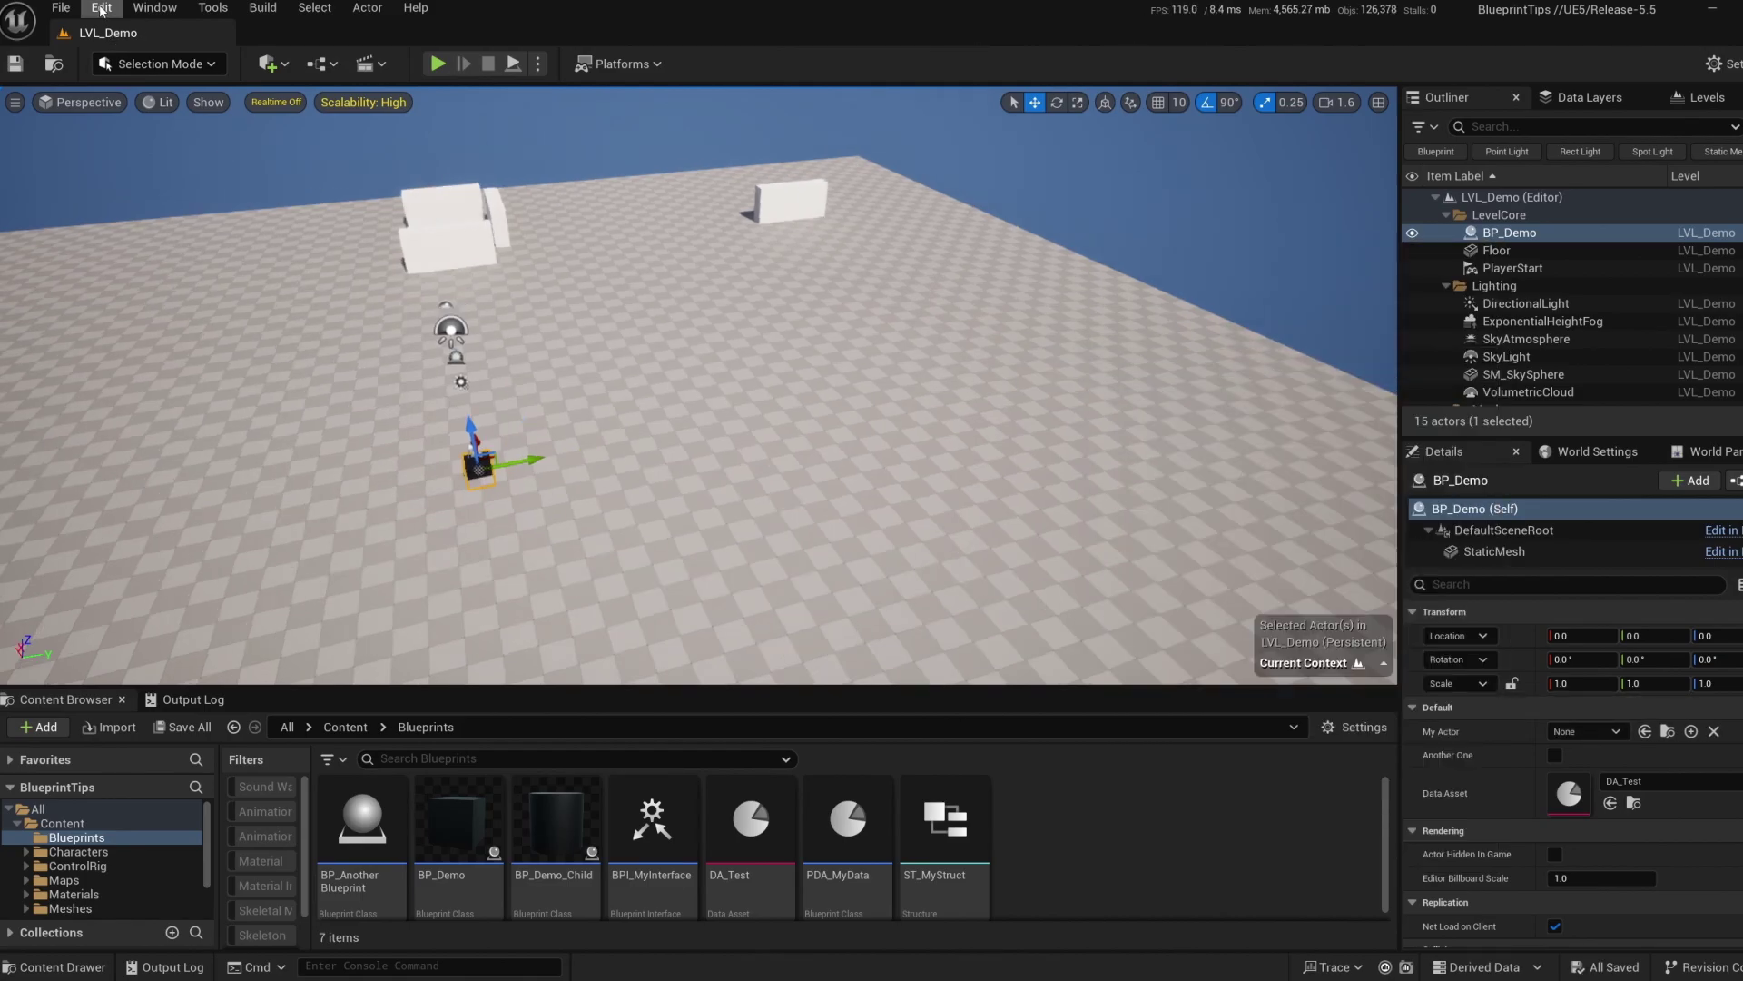
In the editor preferences, find the distance field keyboard shortcuts and bind Ctrl+H to Visualize Global DistanceField.
click(100, 7)
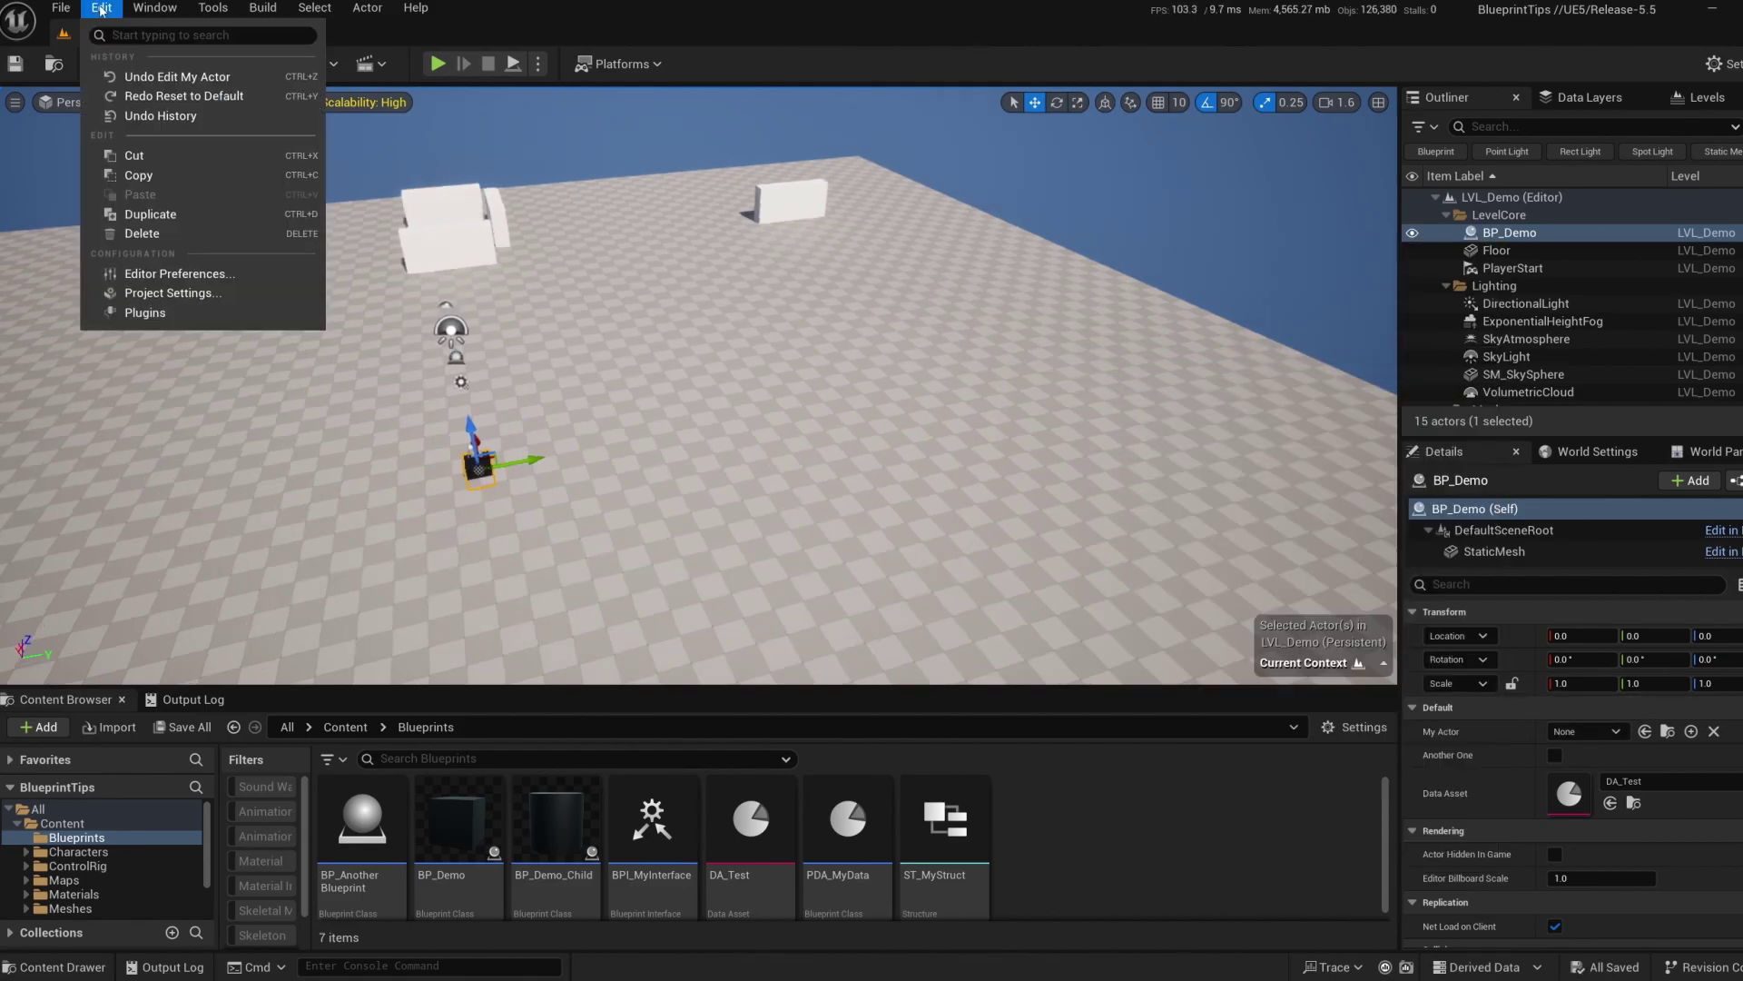
click(229, 298)
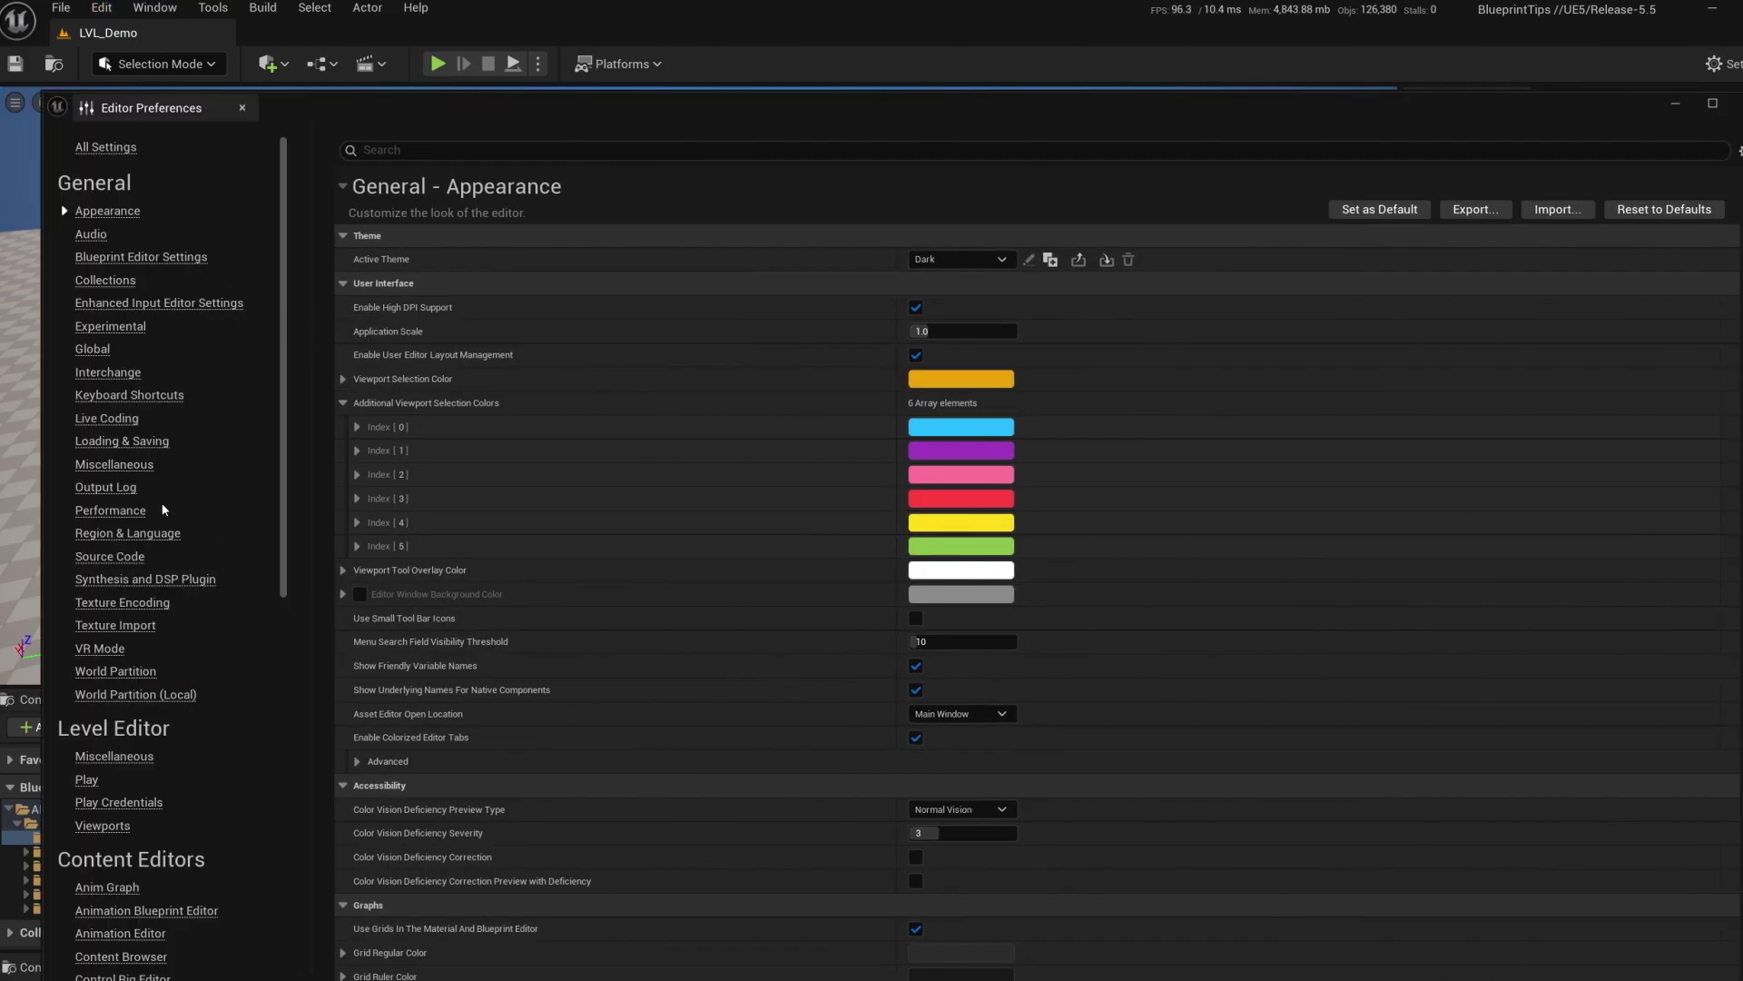
click(117, 395)
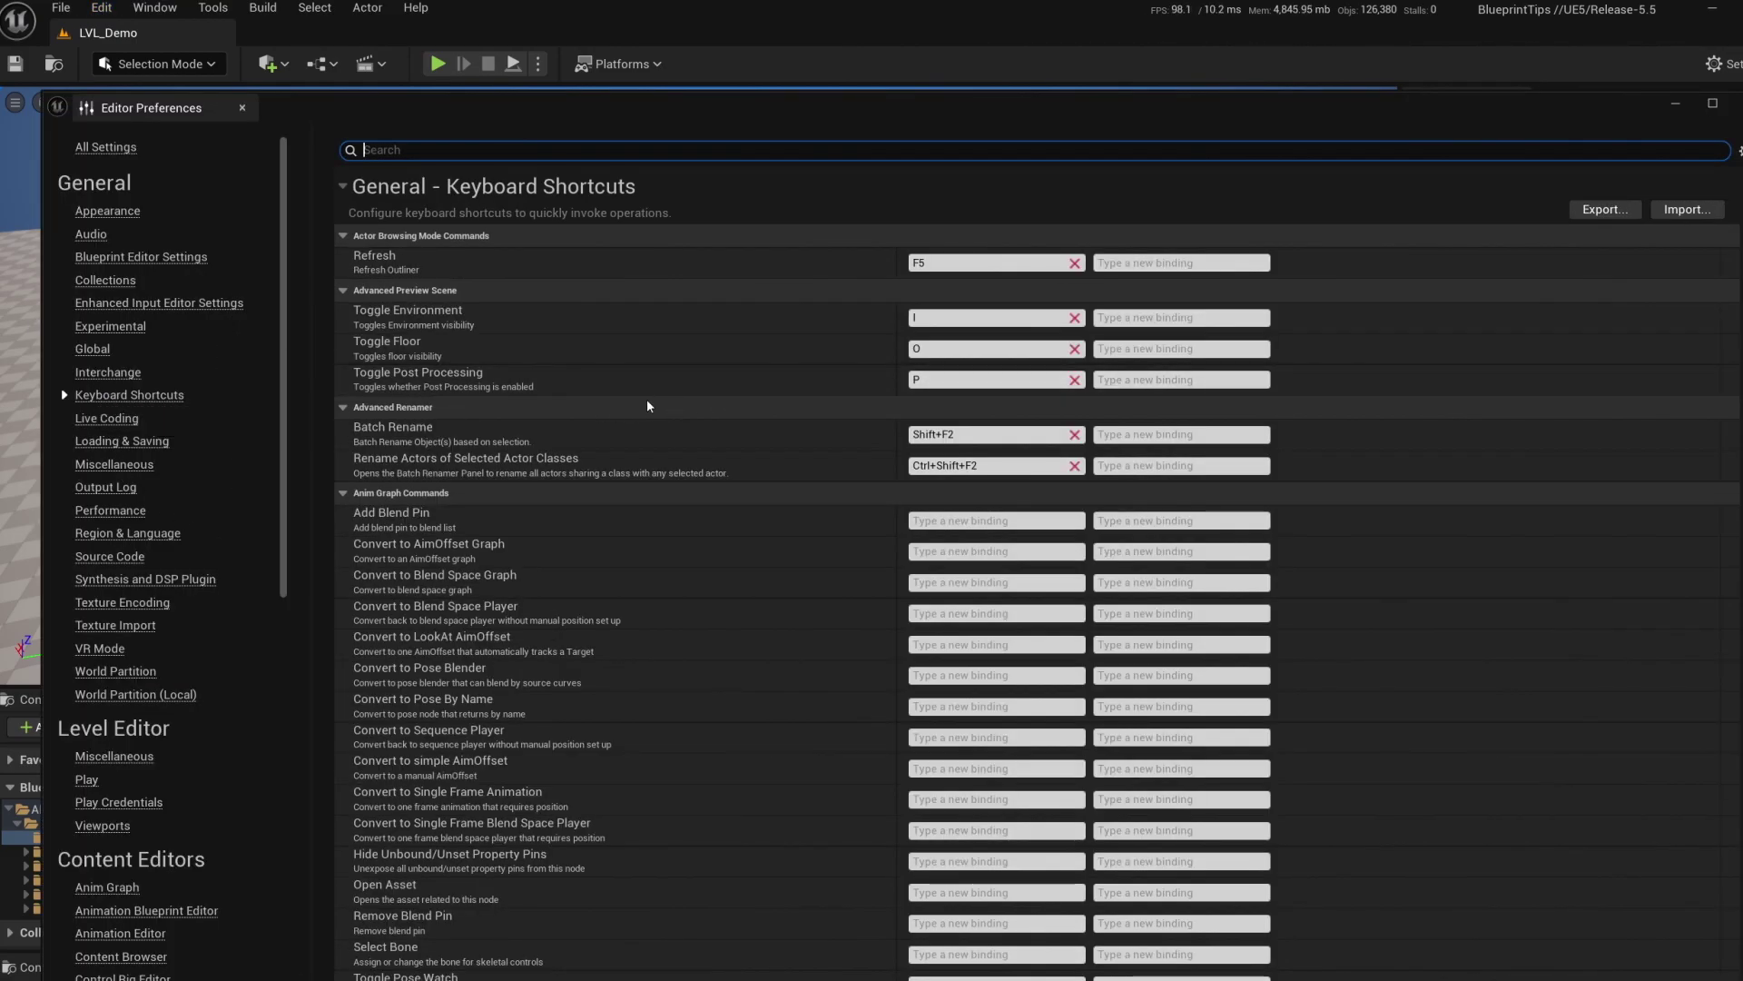
text(dist)
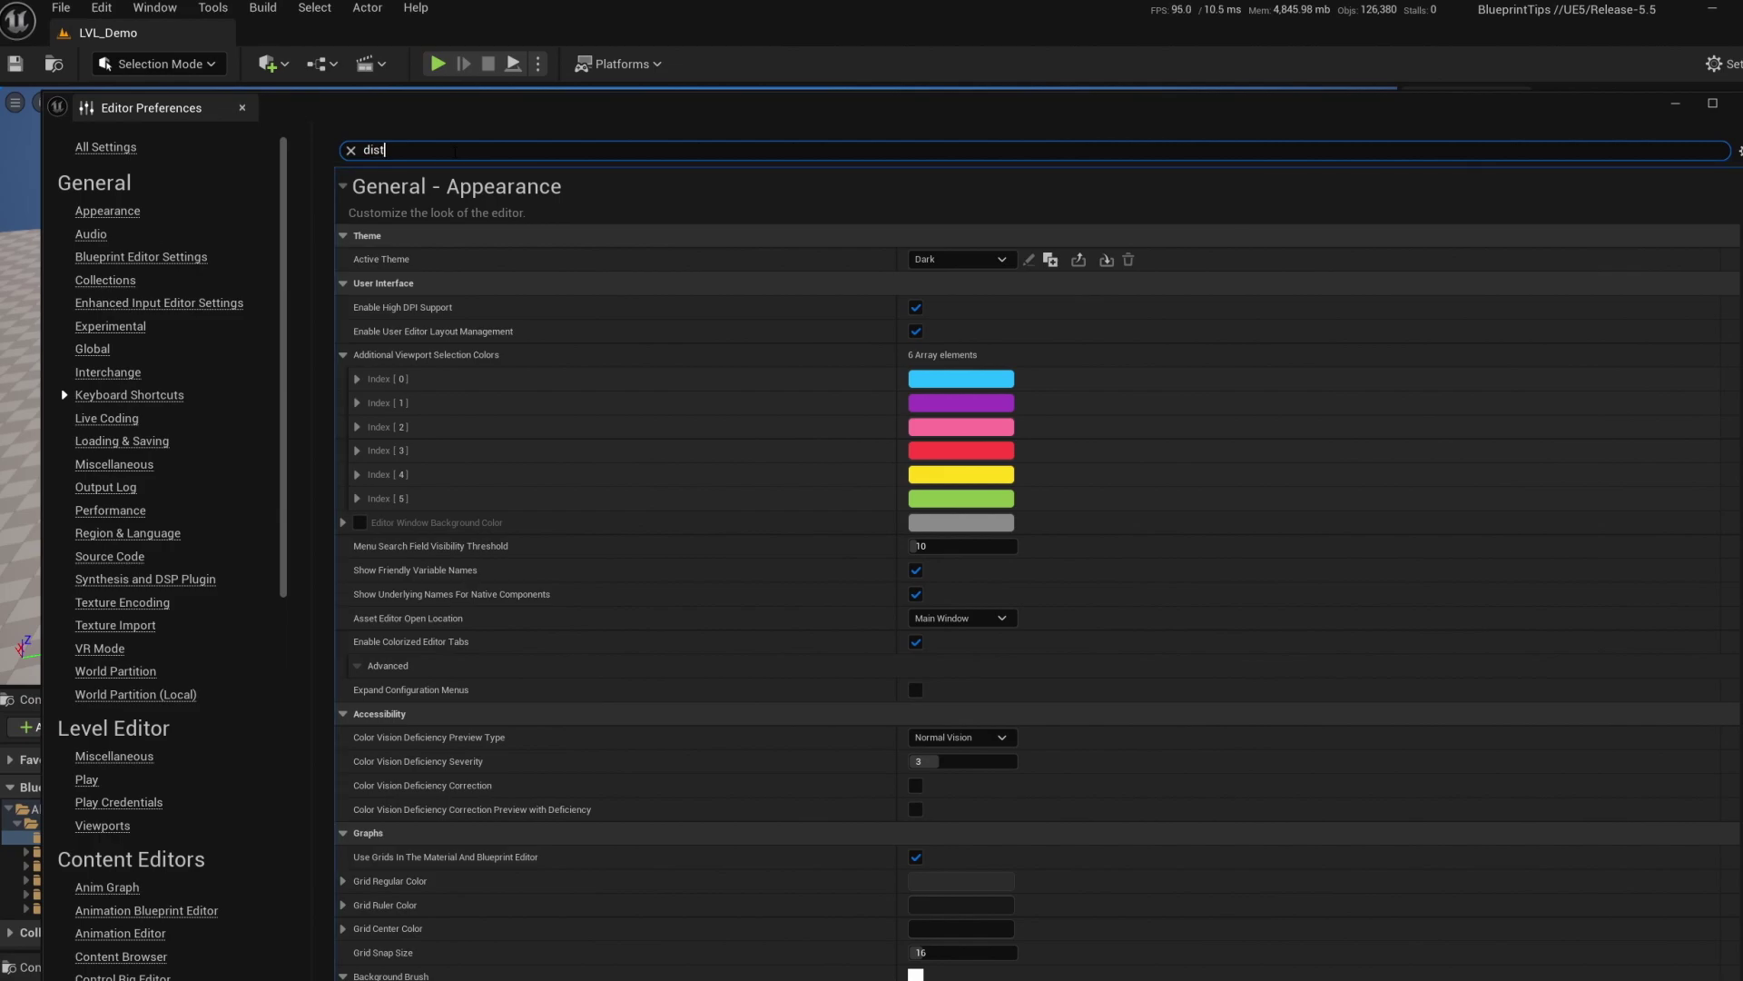
text(anc)
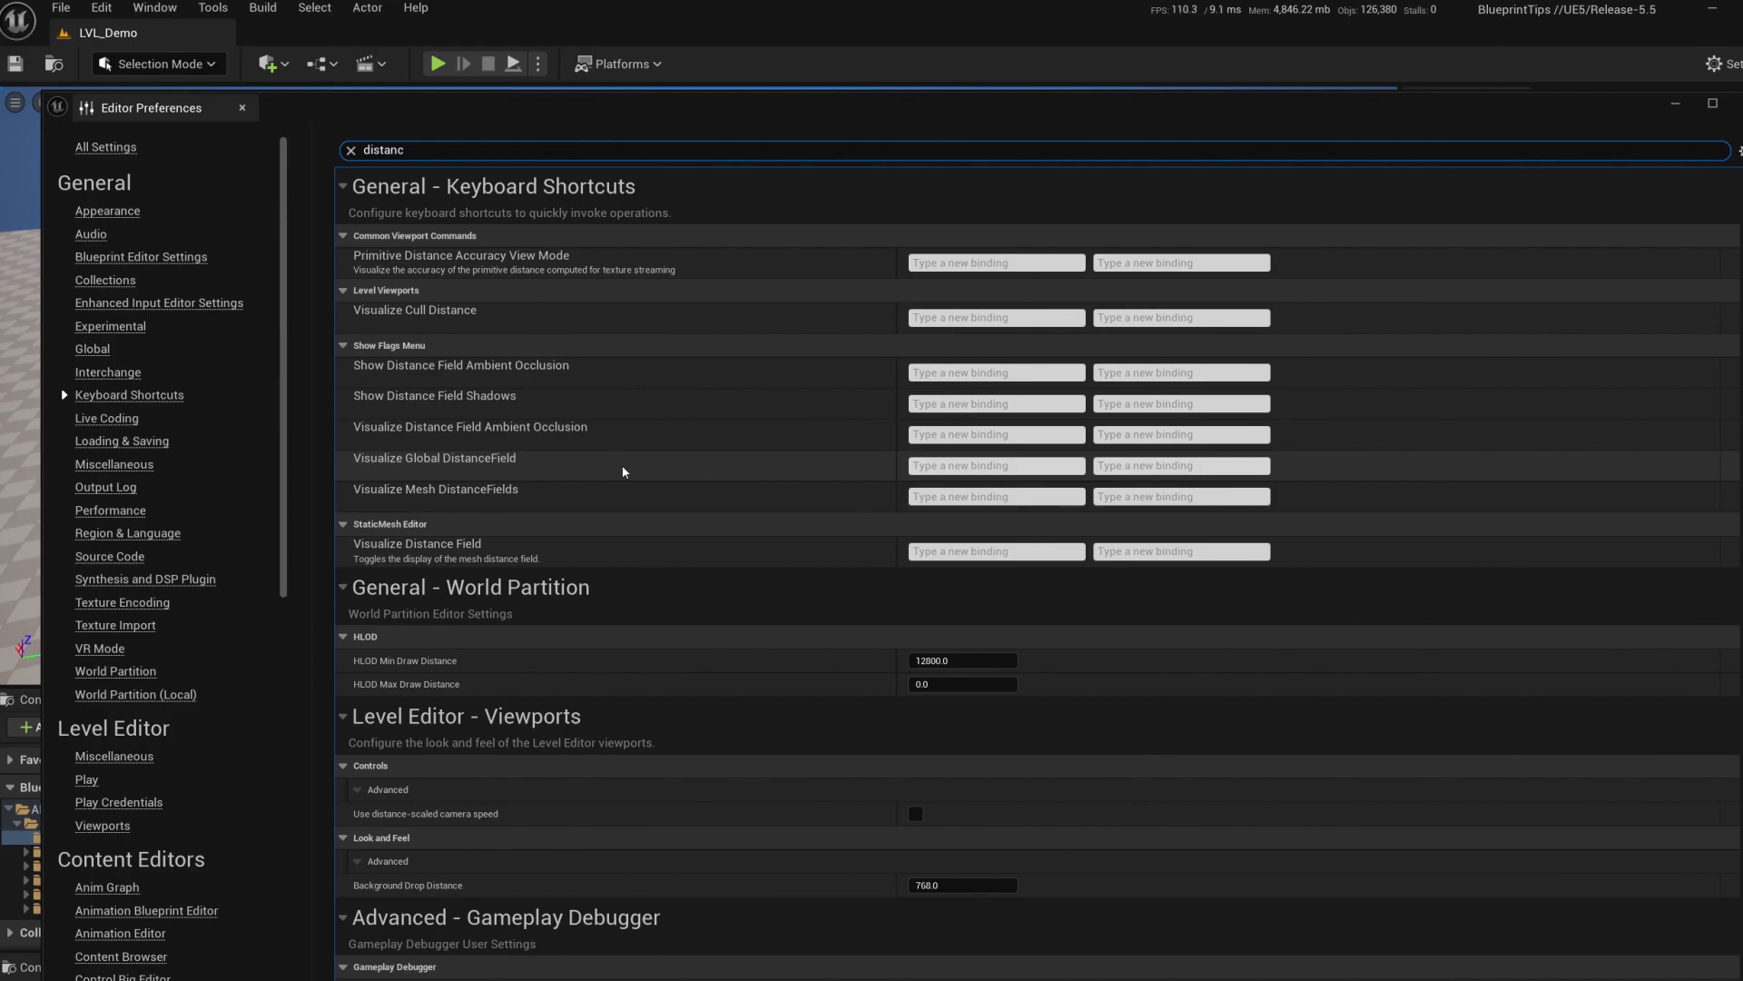
click(950, 467)
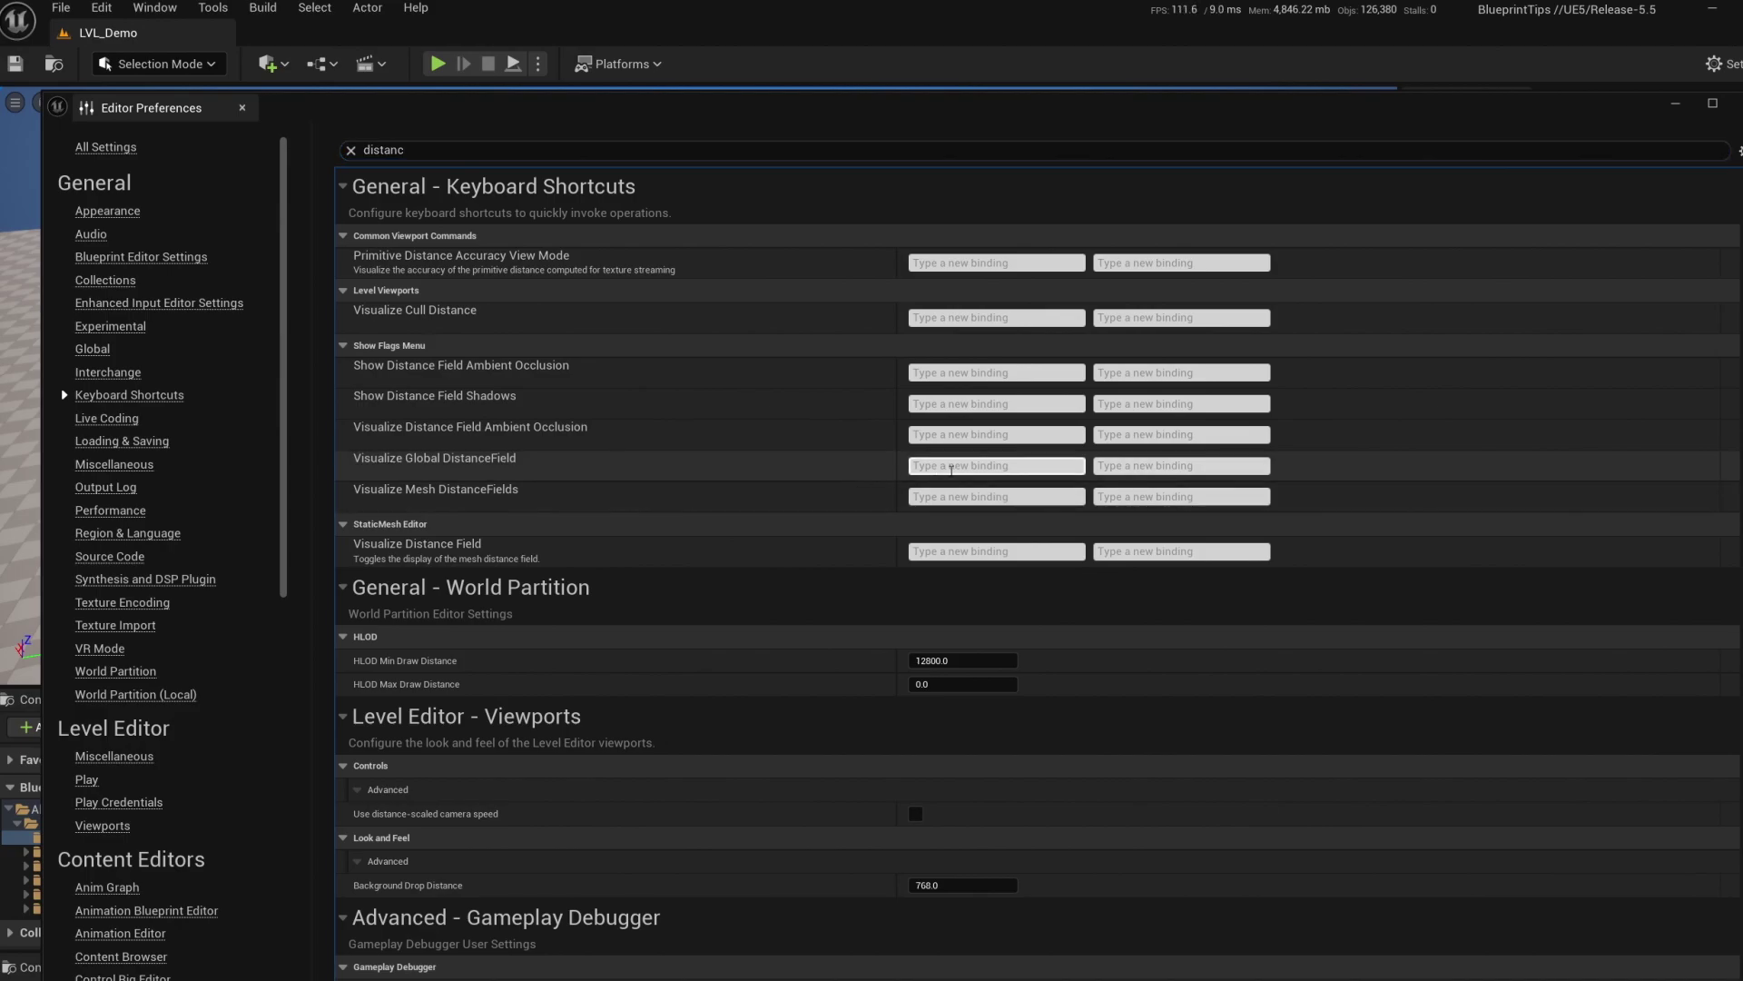
key(ctrl+h)
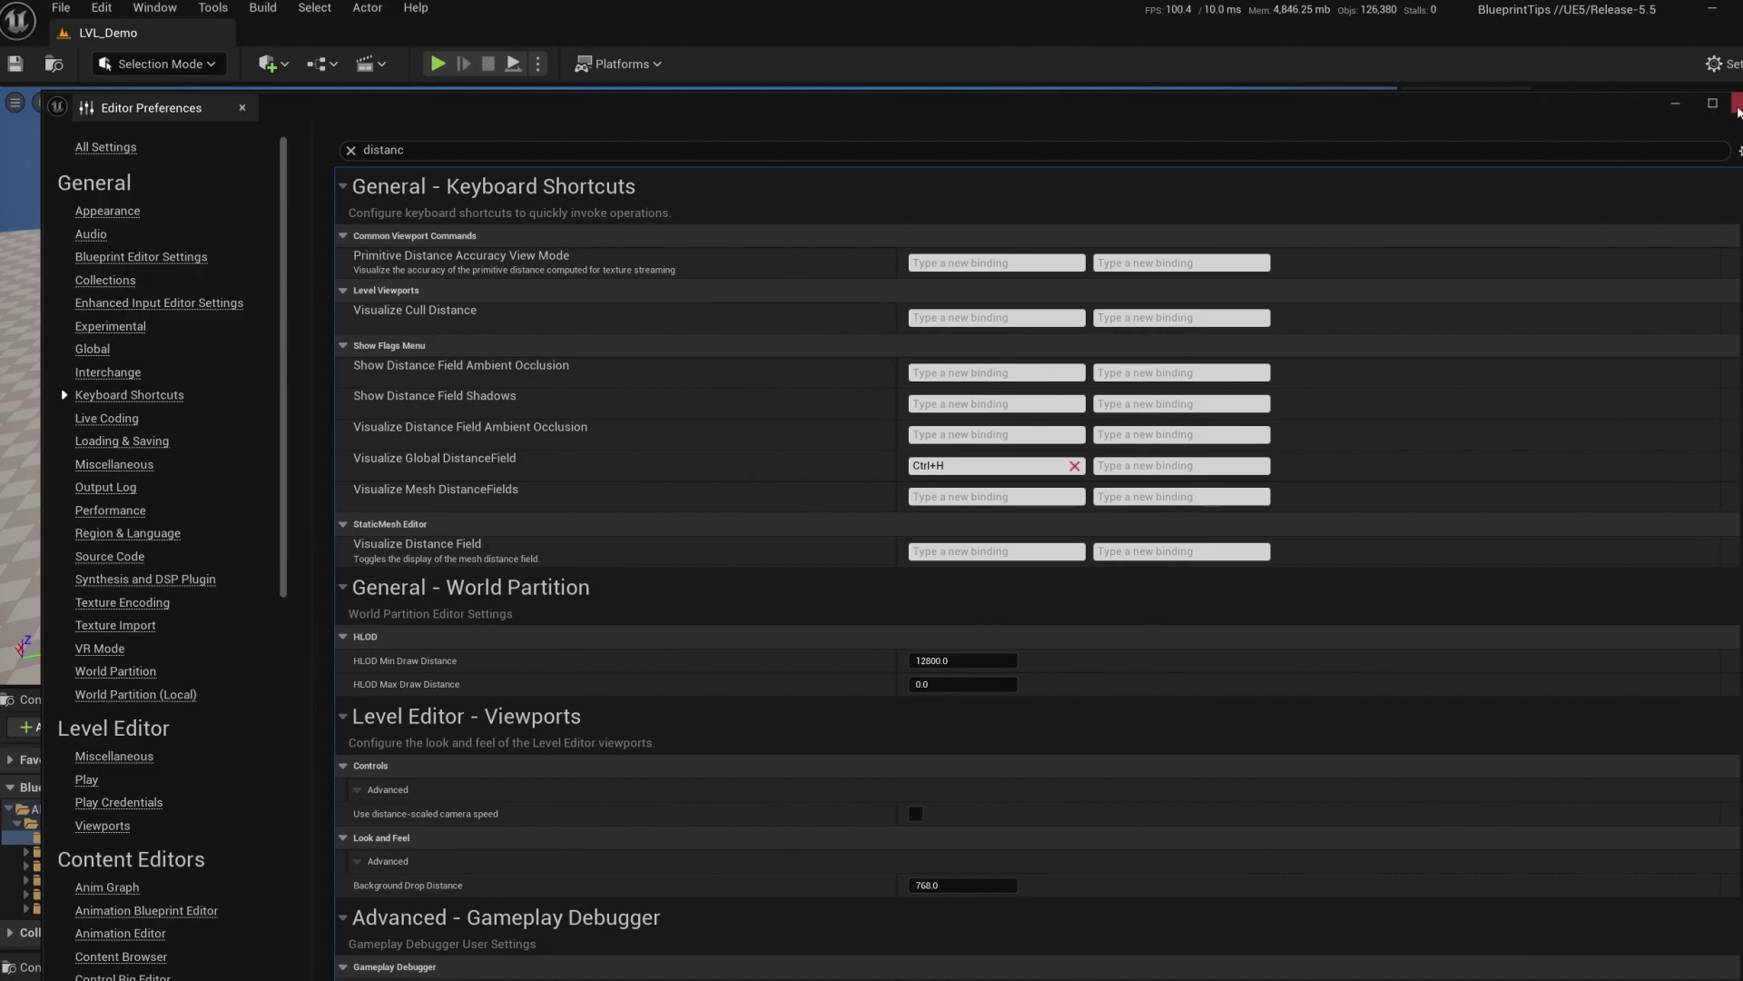
click(1735, 103)
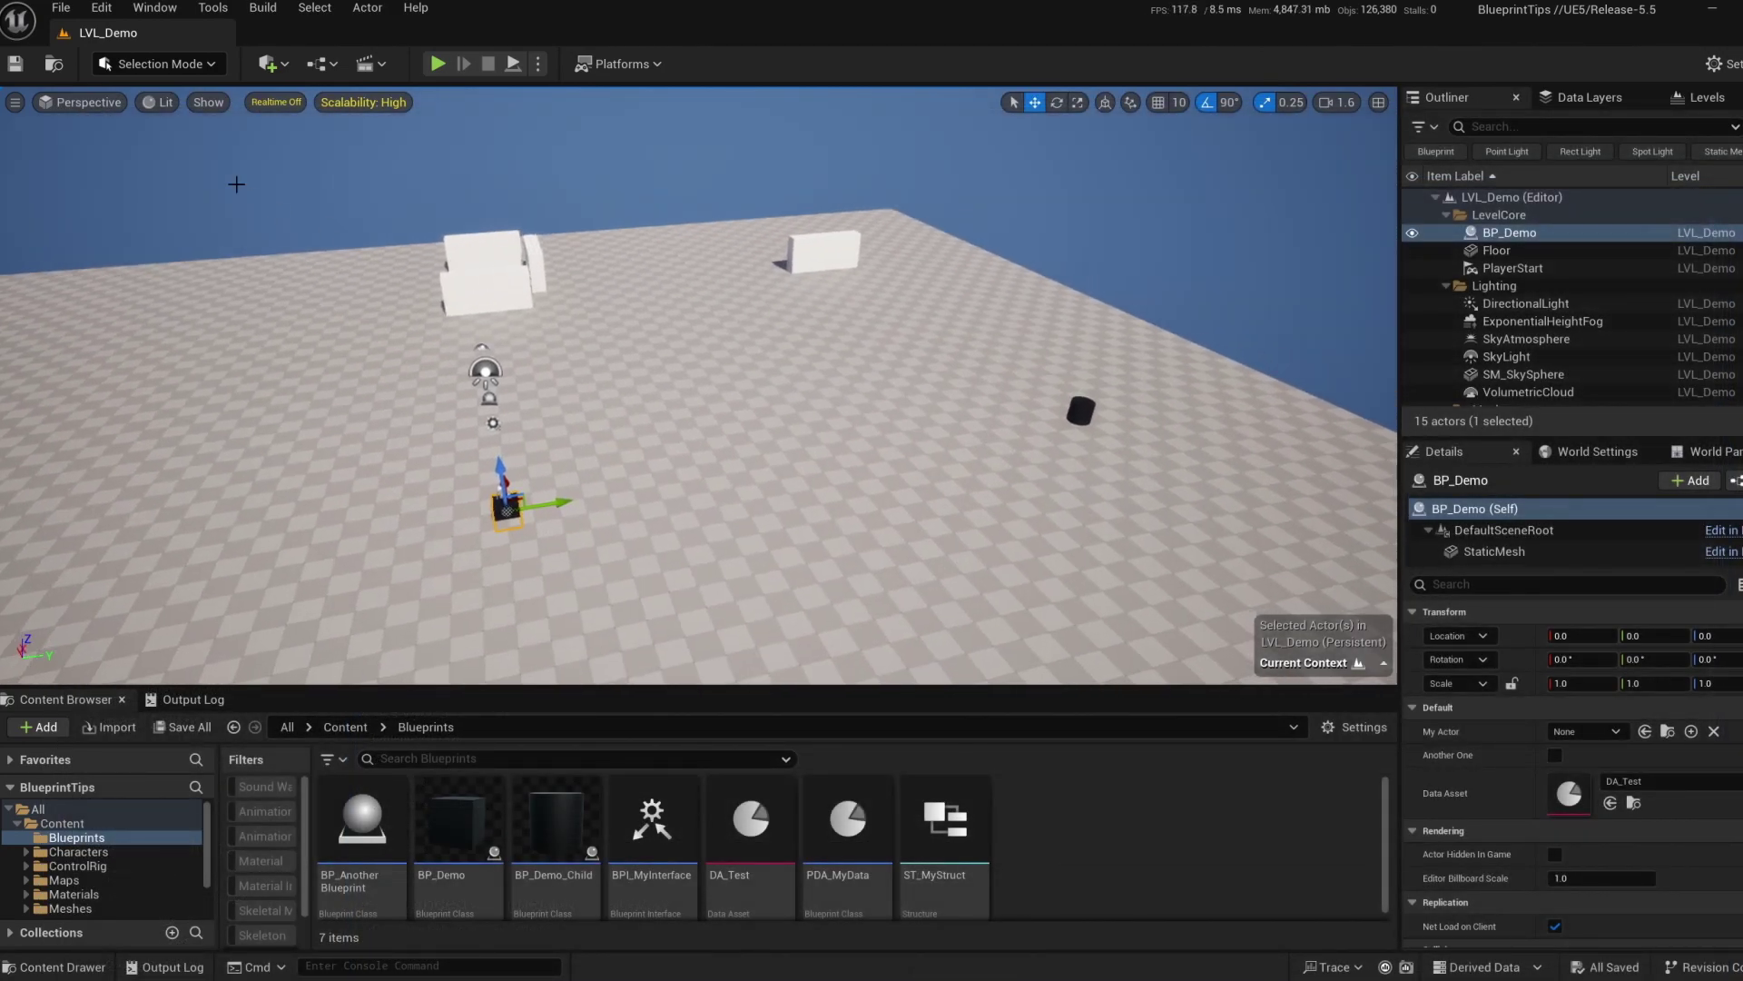
Search the viewport show flags for "dist" to check the Global DistanceField shortcut, and toggle that visualization on and off.
click(208, 102)
mouse_move(325, 662)
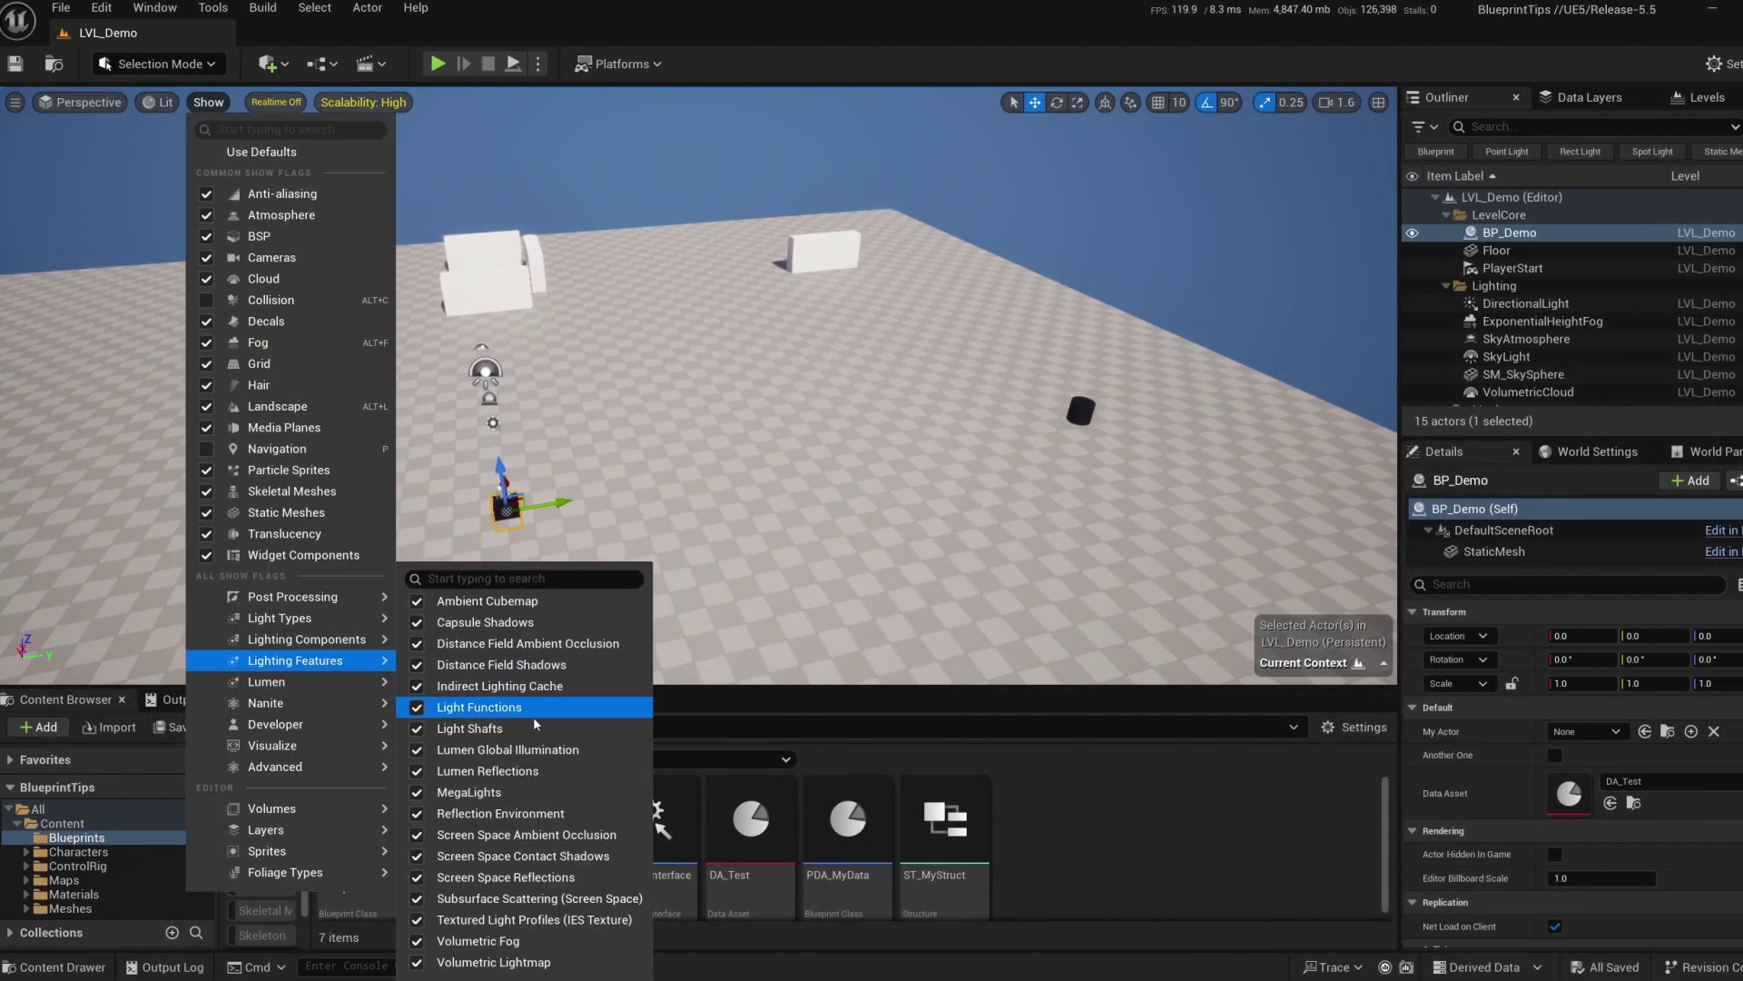
click(291, 129)
text(dist)
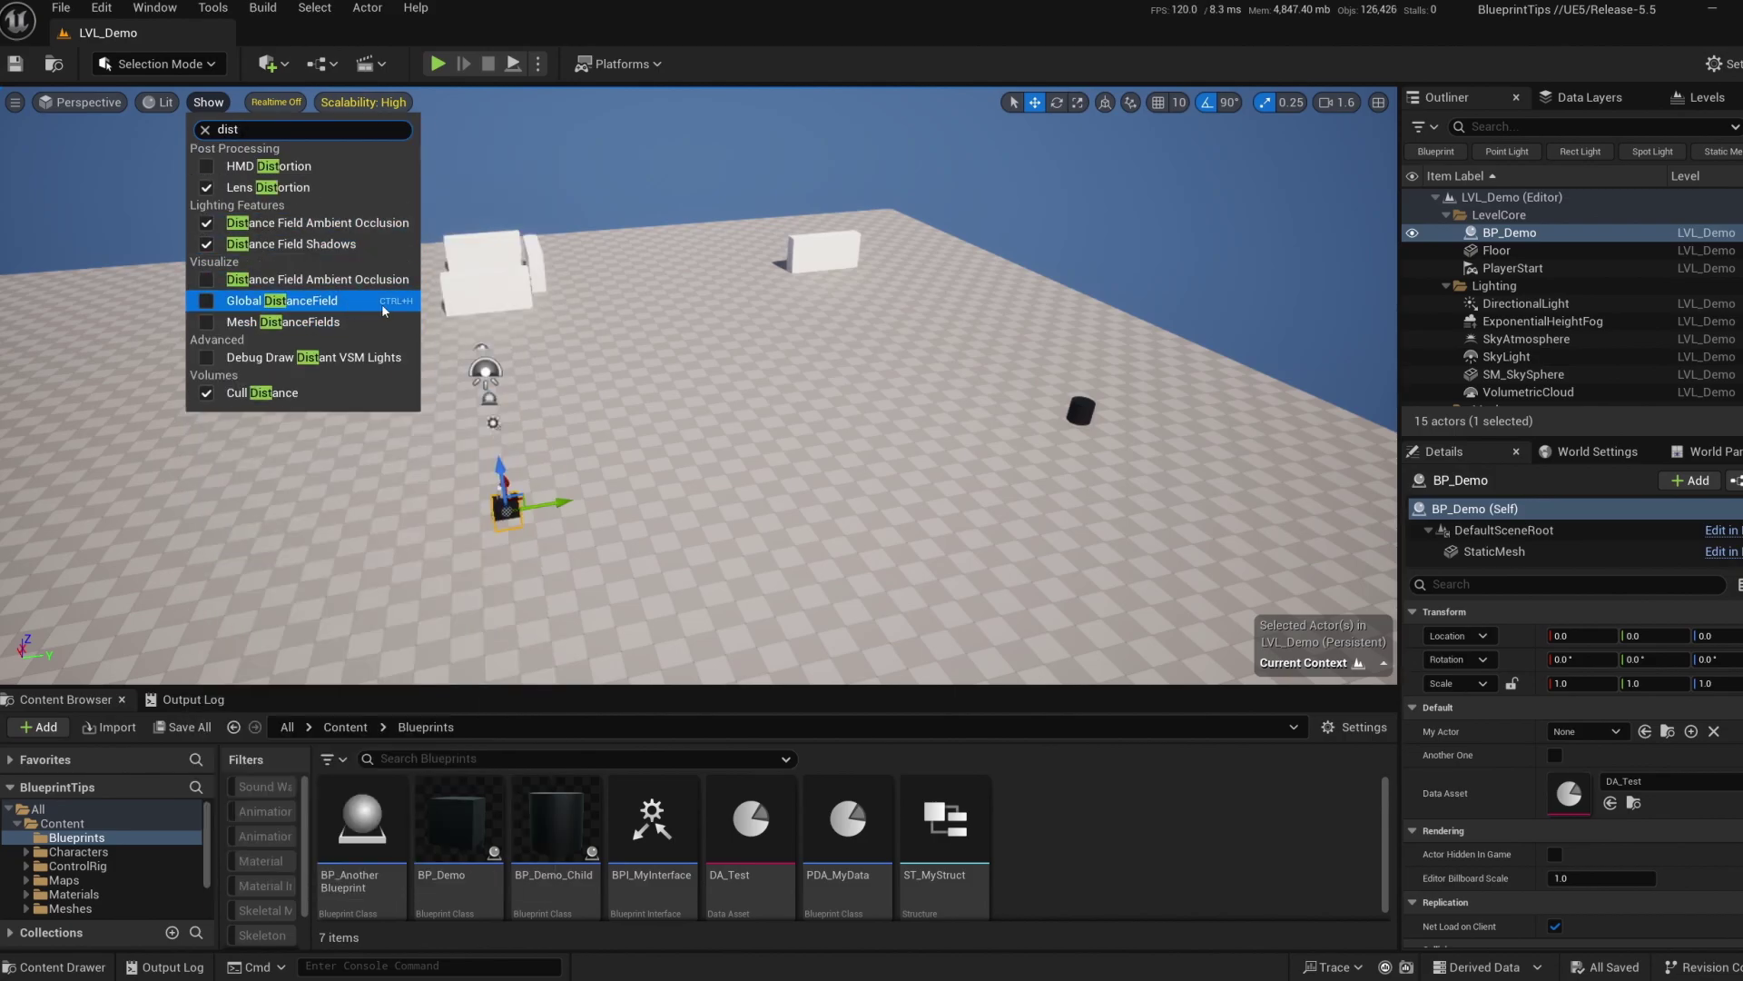
right_drag(677, 348, 714, 355)
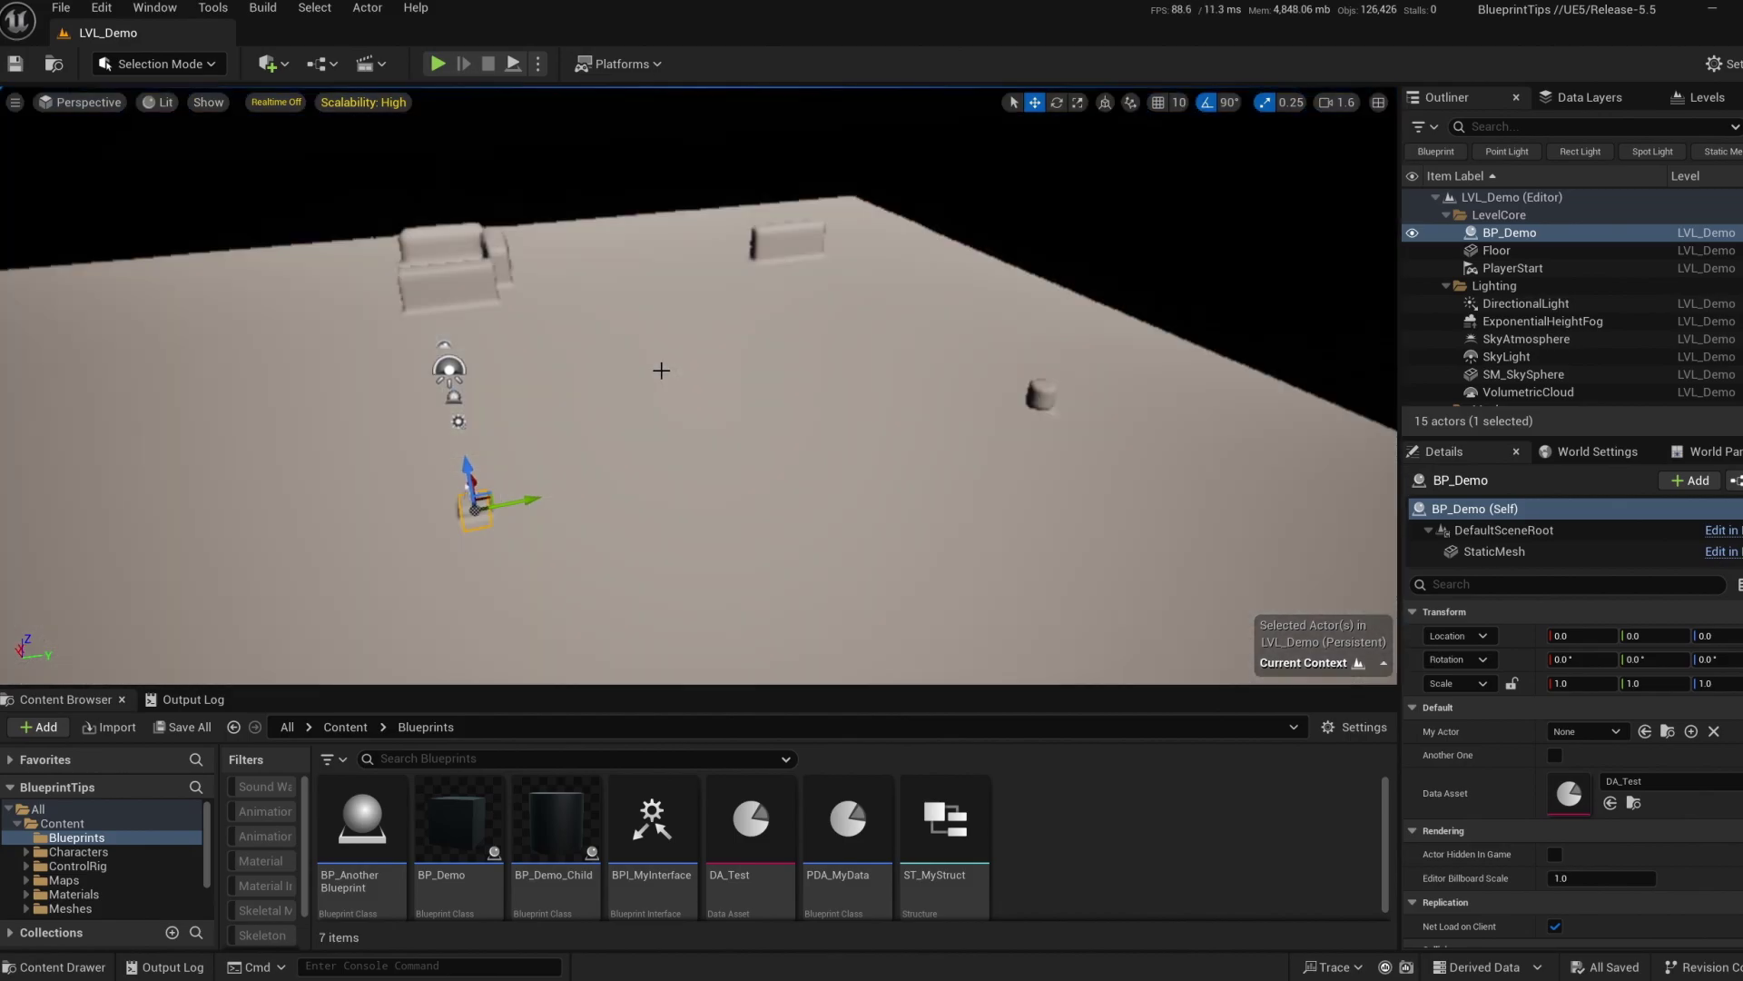
middle_drag(712, 368, 522, 215)
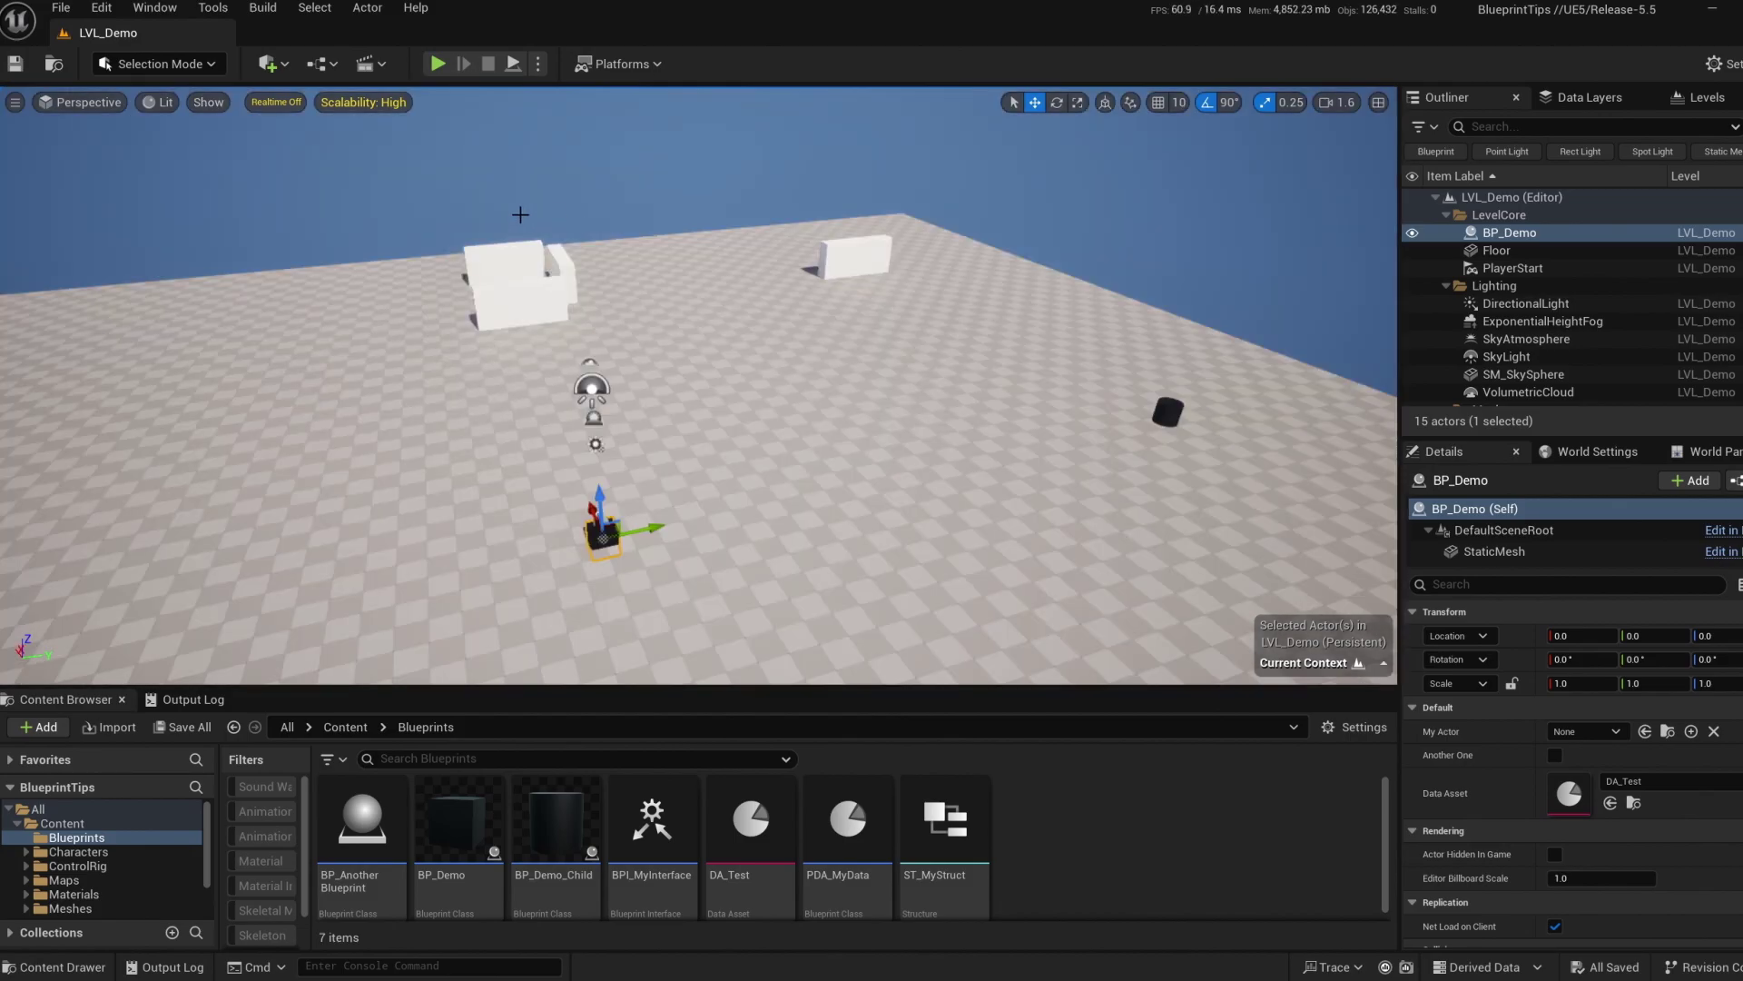
Look over the viewport's available view modes and their shortcuts, and clear the actor selection.
click(159, 101)
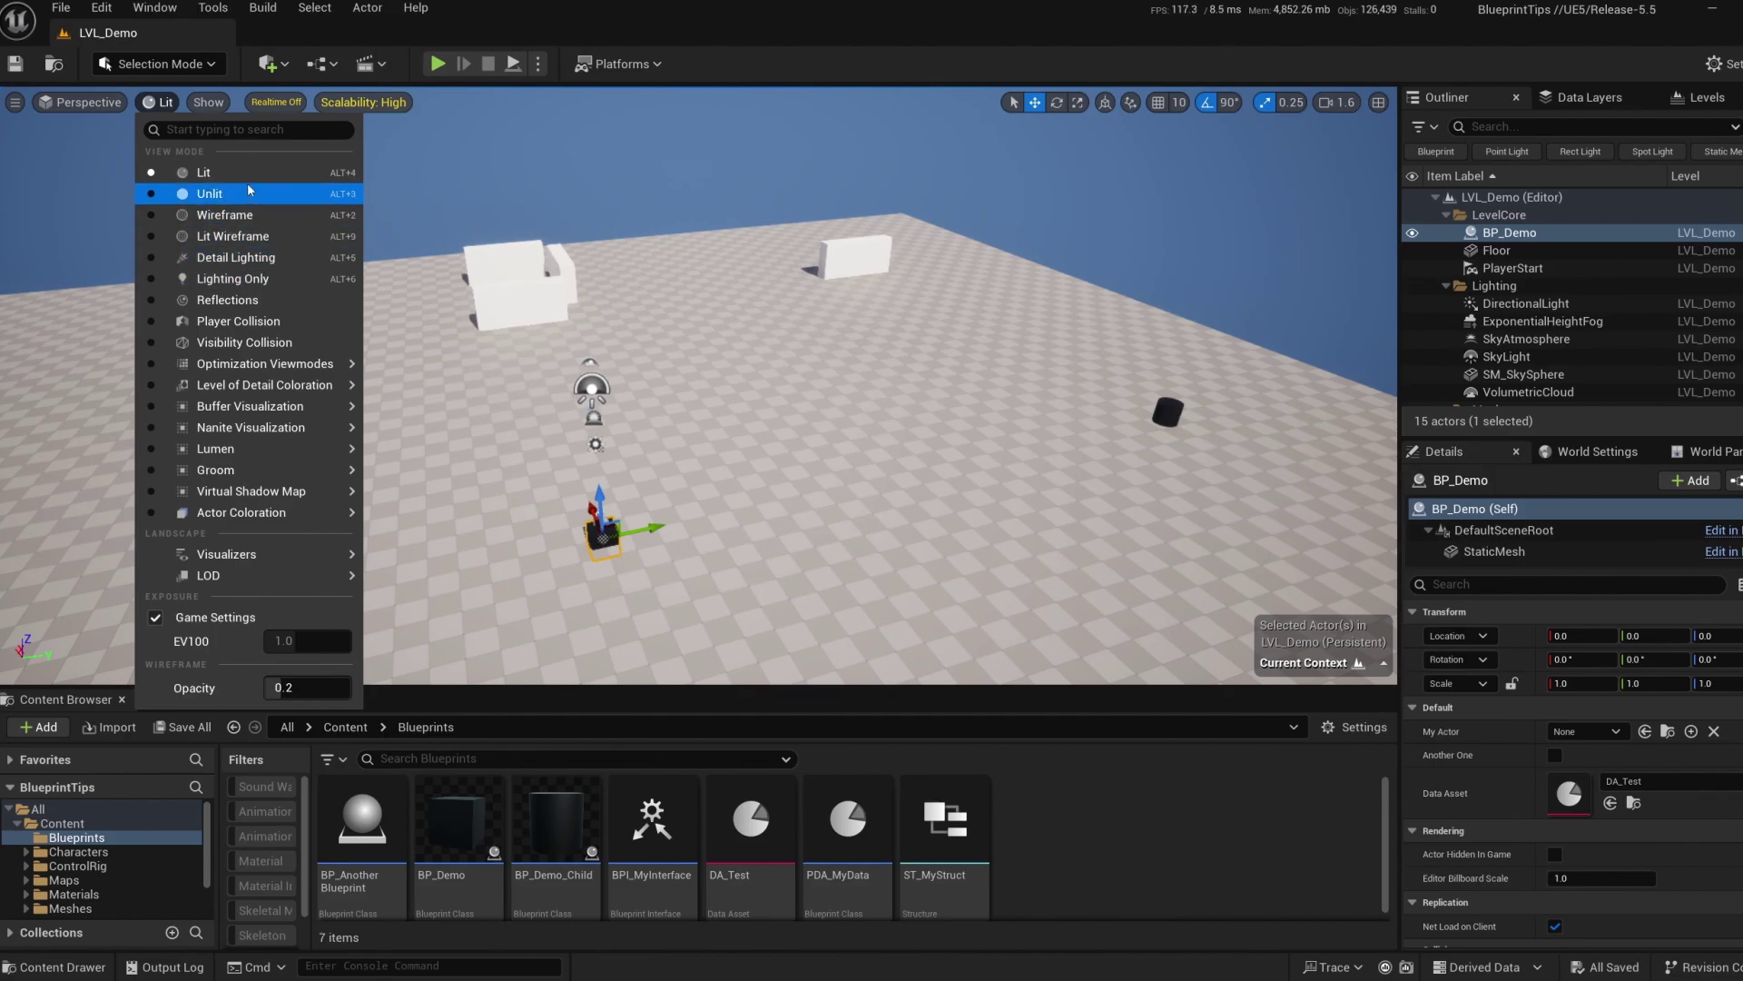
right_drag(514, 184, 532, 192)
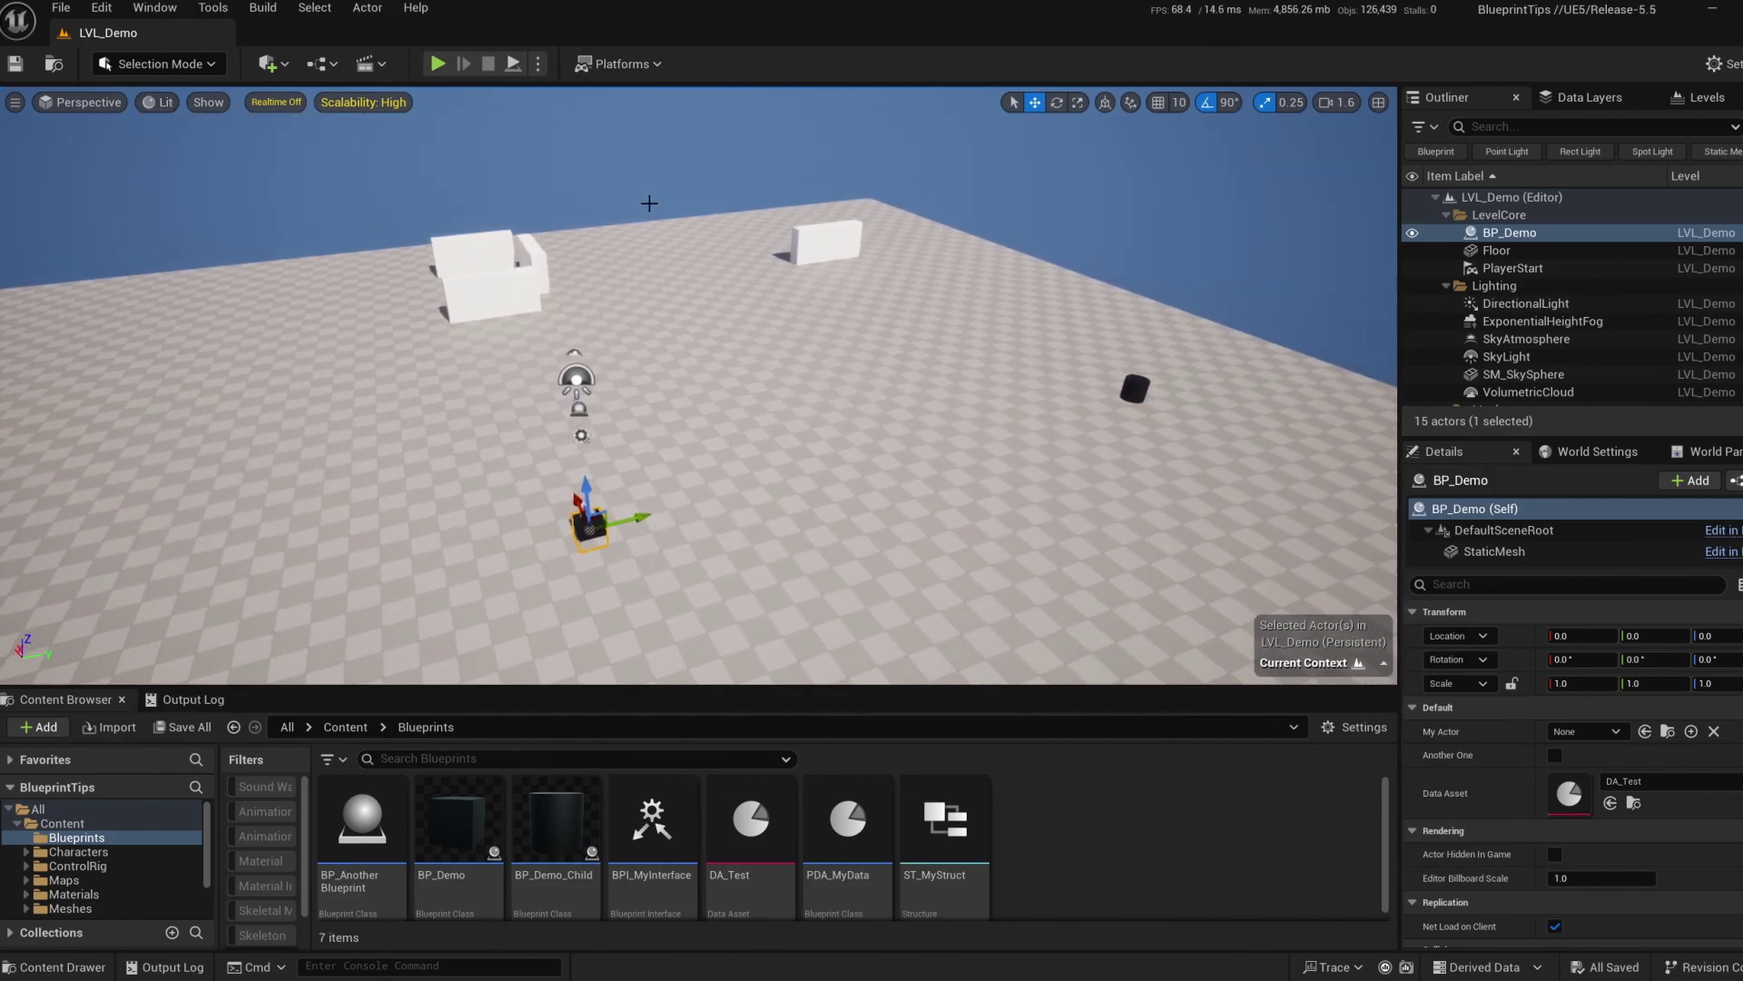
click(646, 195)
mouse_move(667, 202)
right_down()
mouse_move(681, 203)
mouse_move(667, 201)
right_up()
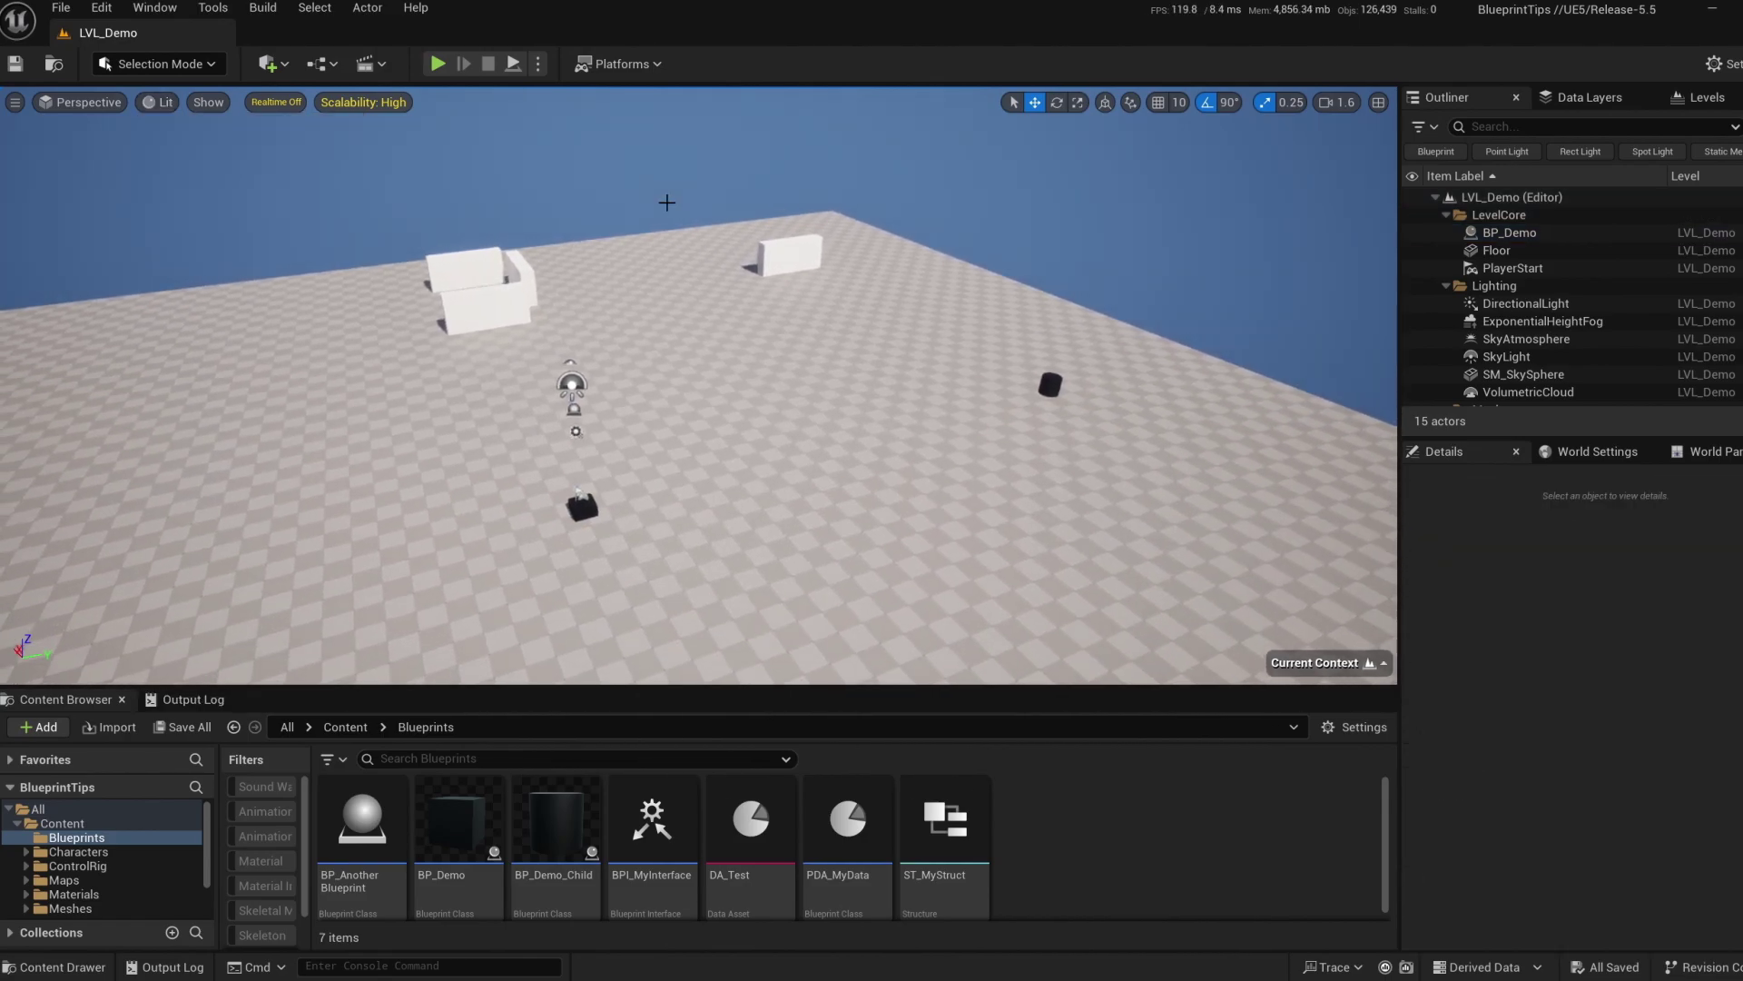
Show the level in the Front orthographic view, look over the orthographic view options, and return to Perspective.
key(alt+h)
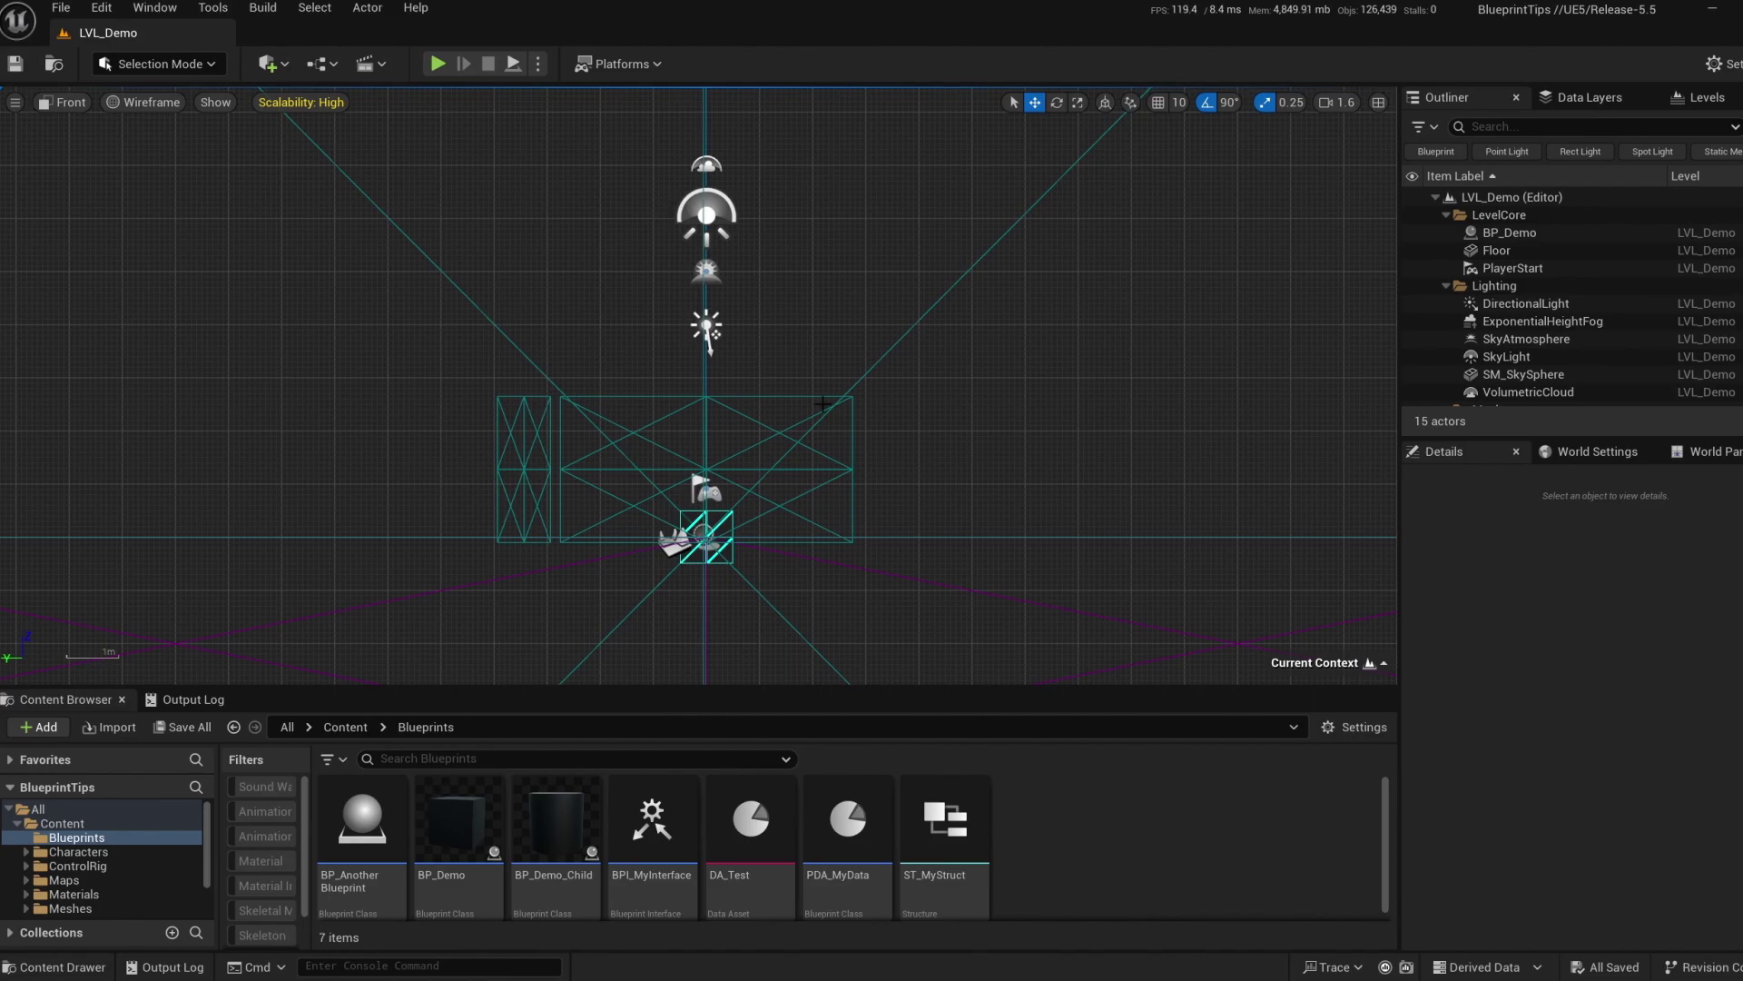
scroll(802, 377, down, 5)
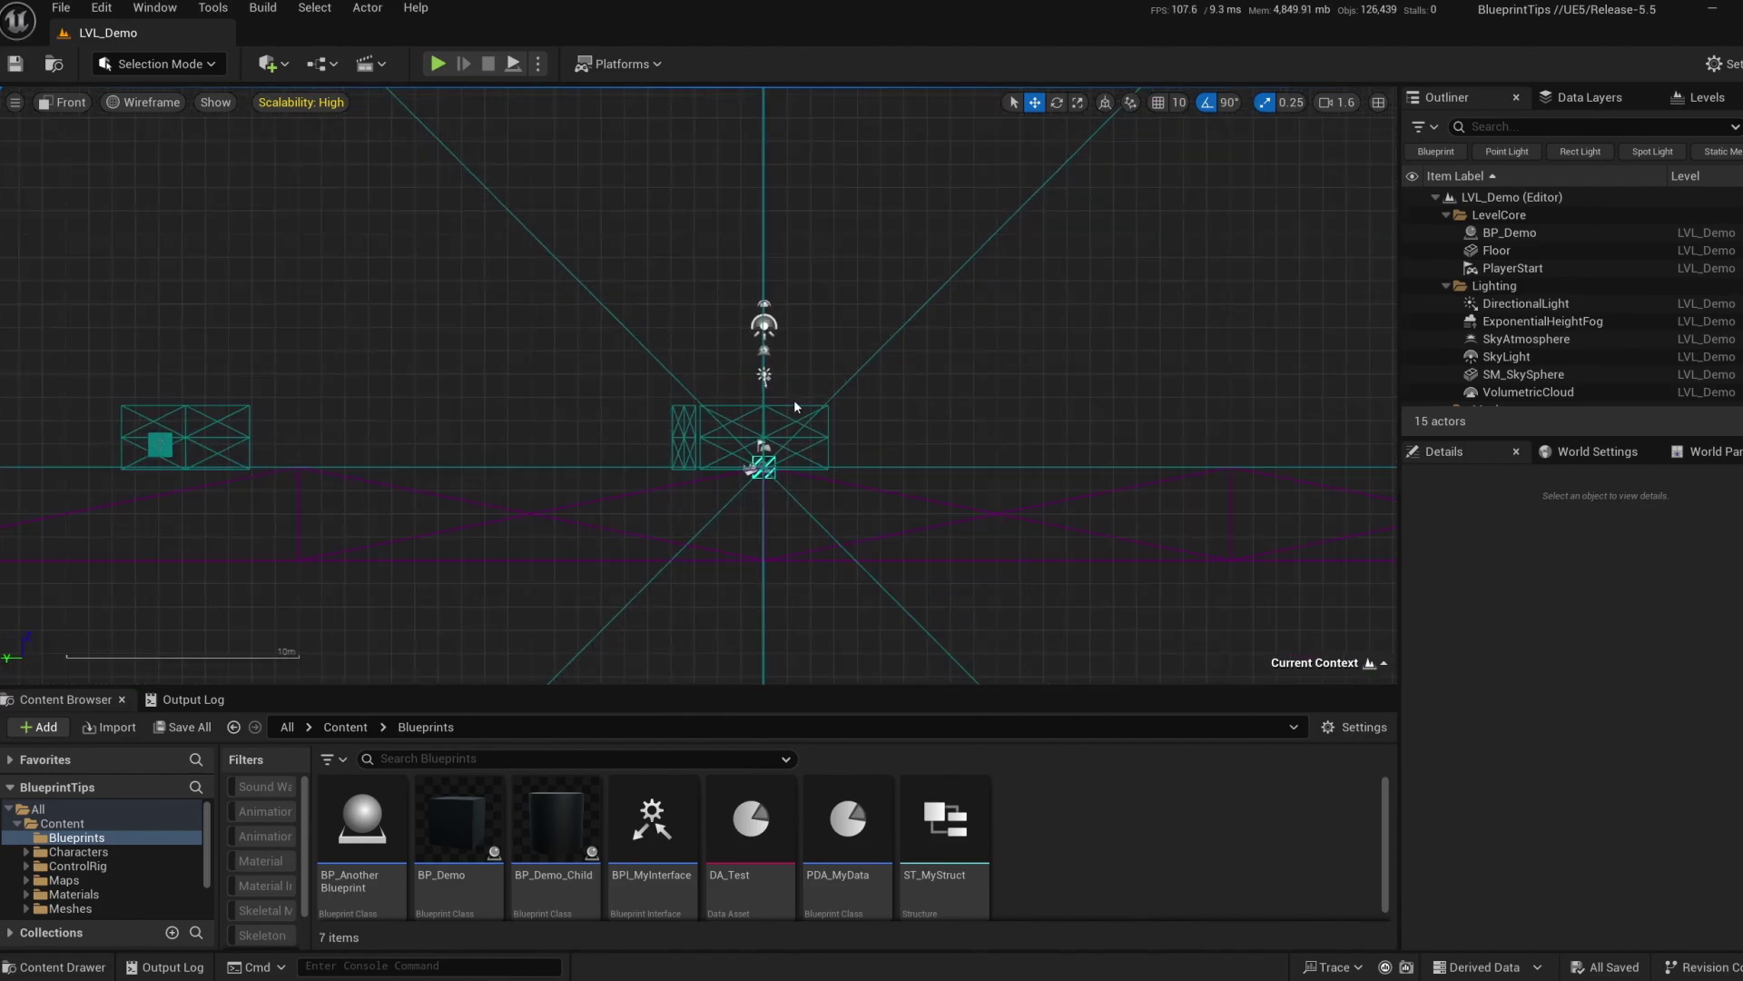
click(64, 103)
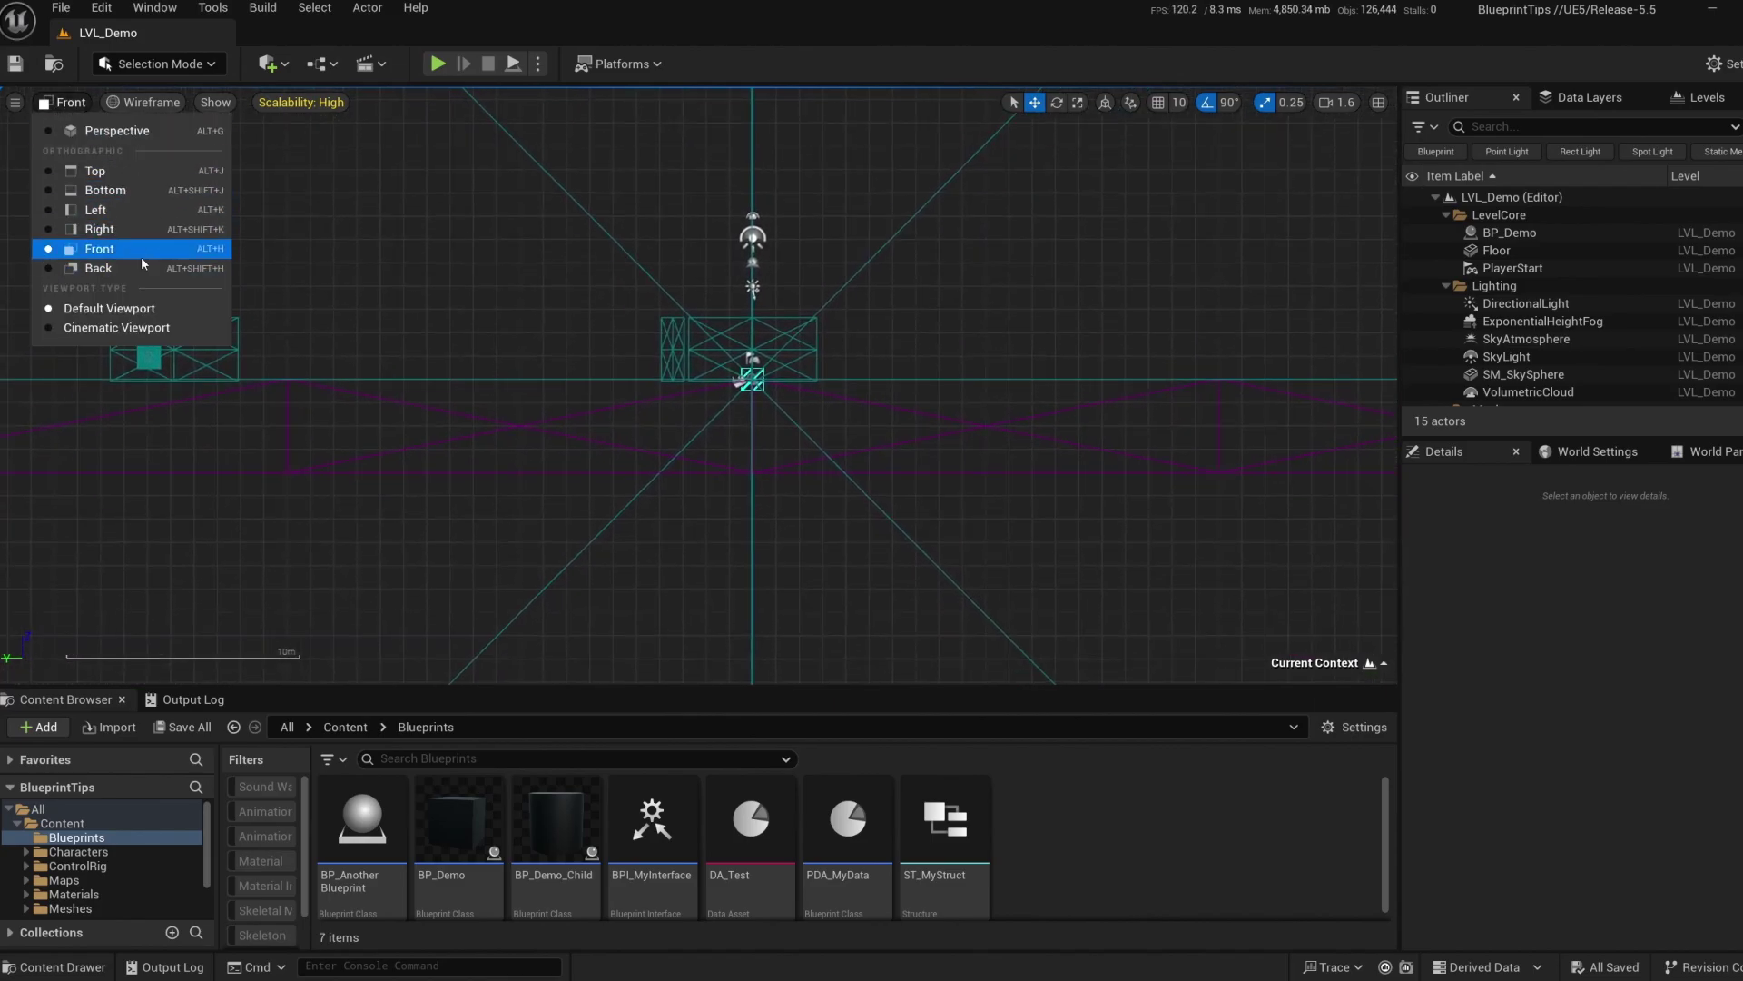
click(117, 130)
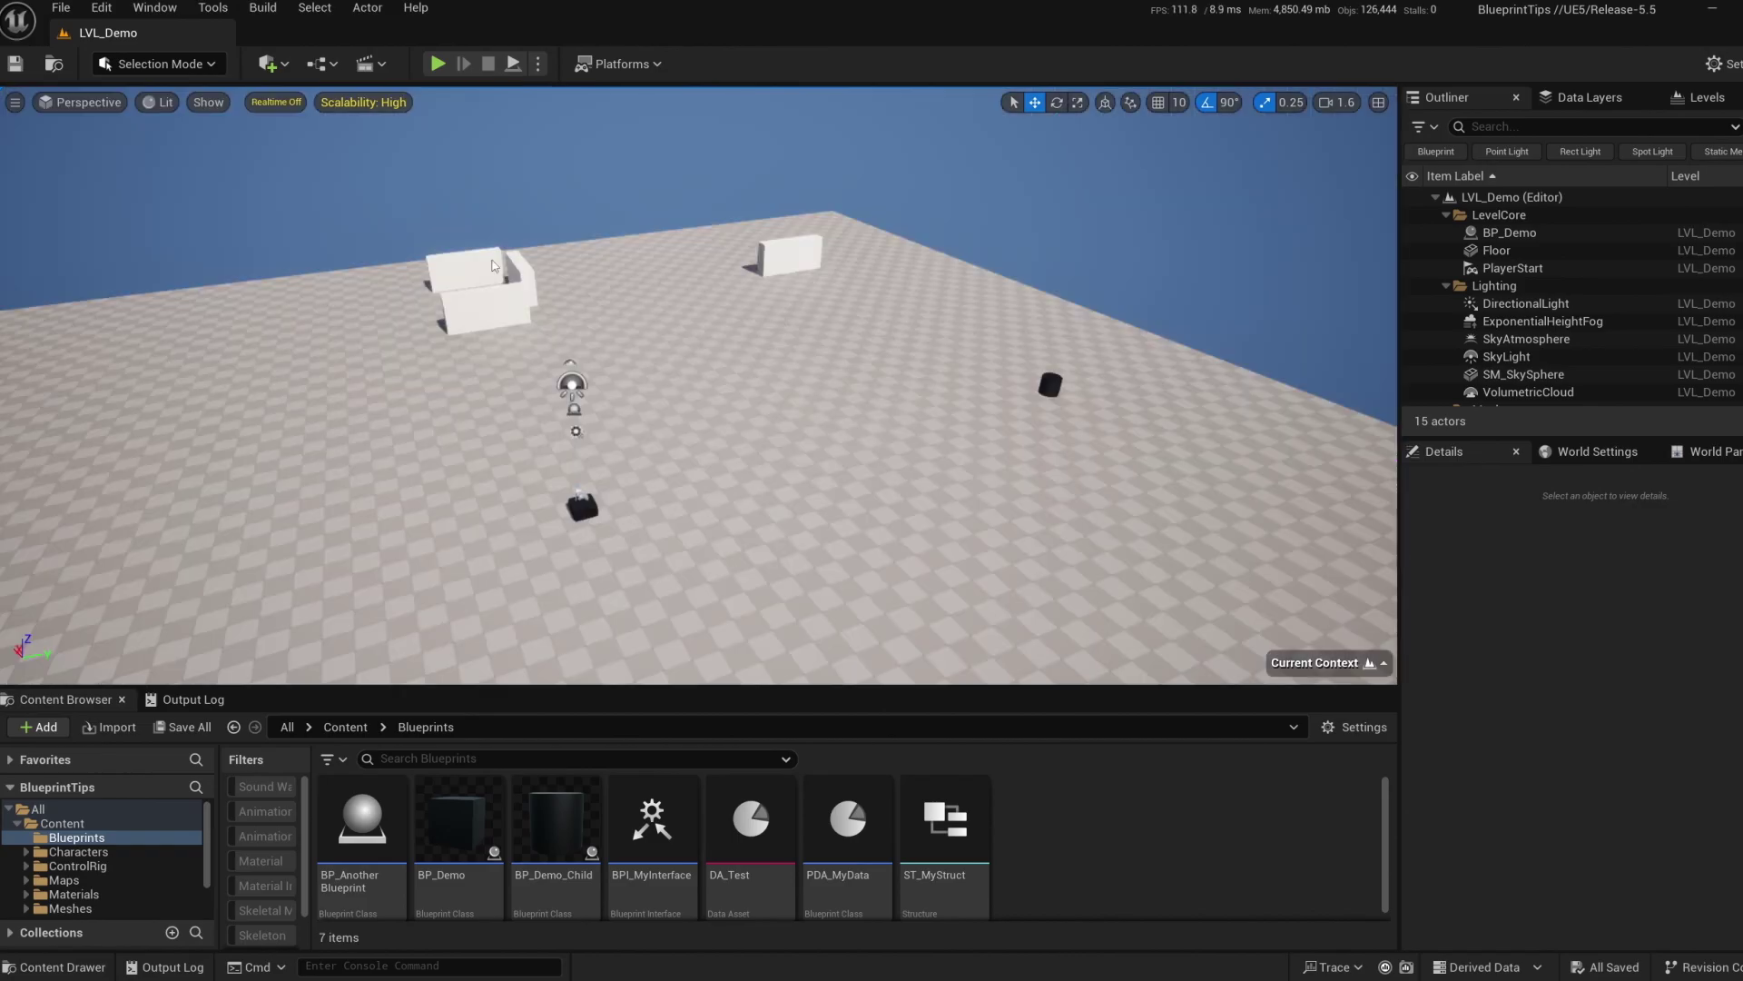
right_drag(701, 284, 723, 311)
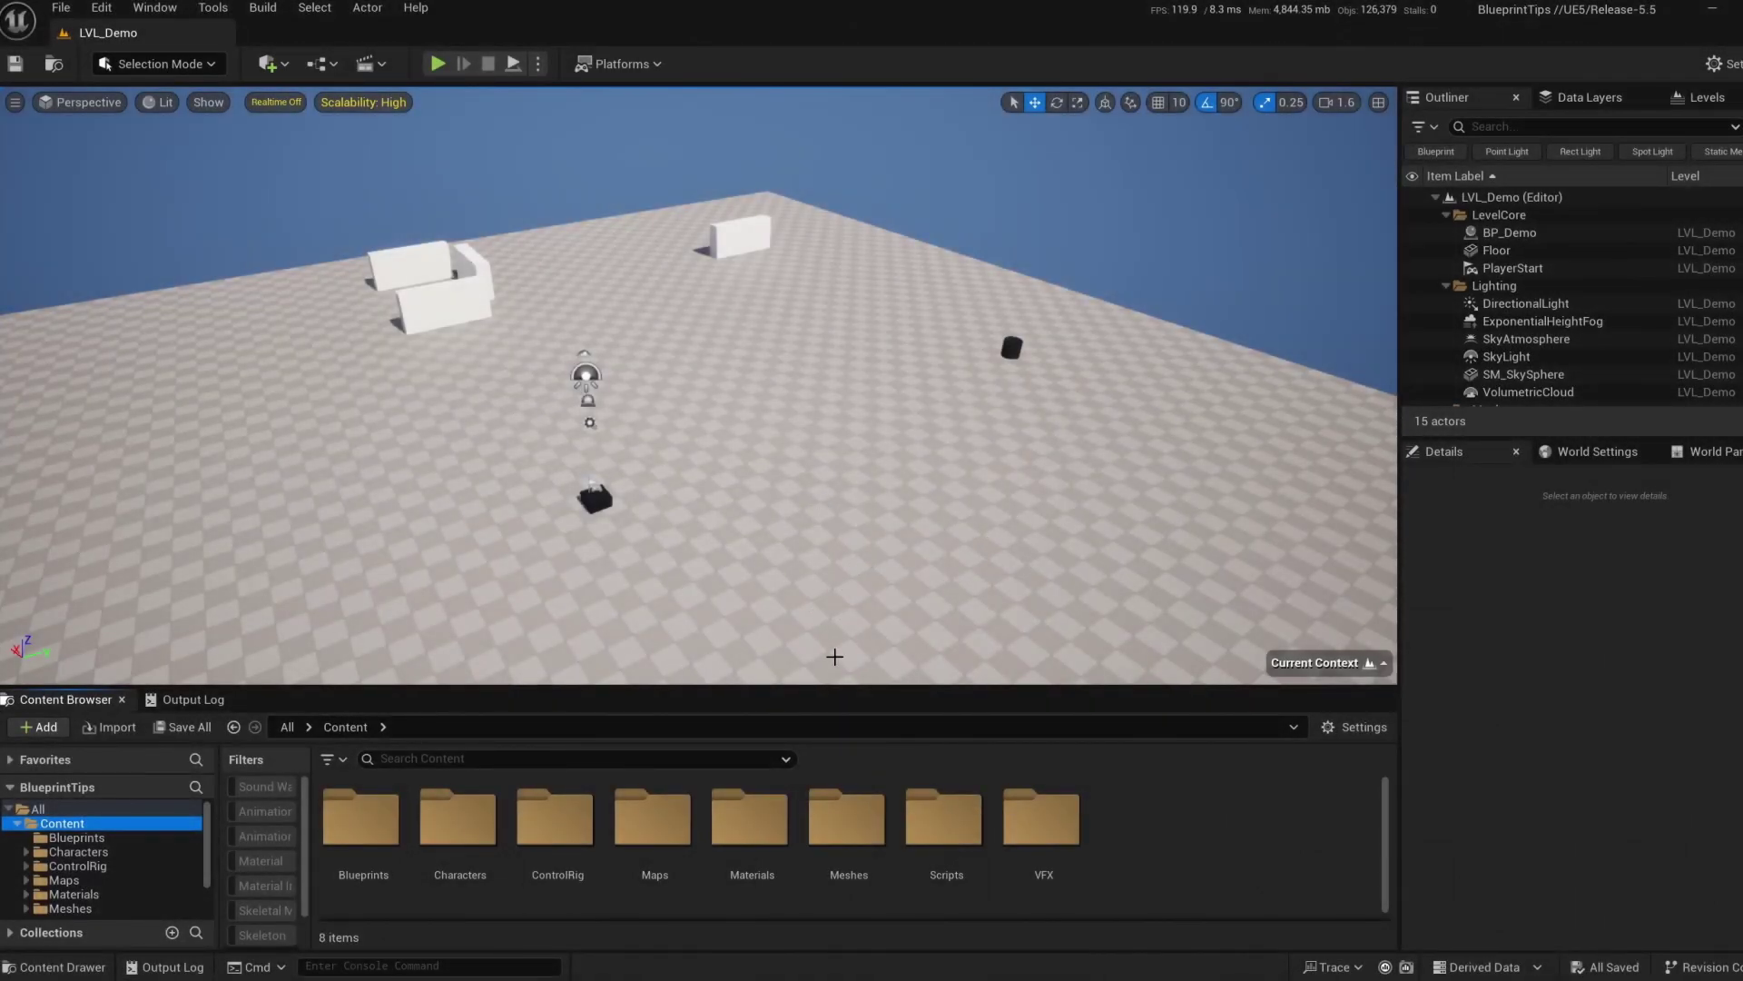
Enlarge the Content Browser and expand the Characters, Materials and Meshes folders in its folder tree.
drag(835, 687, 835, 560)
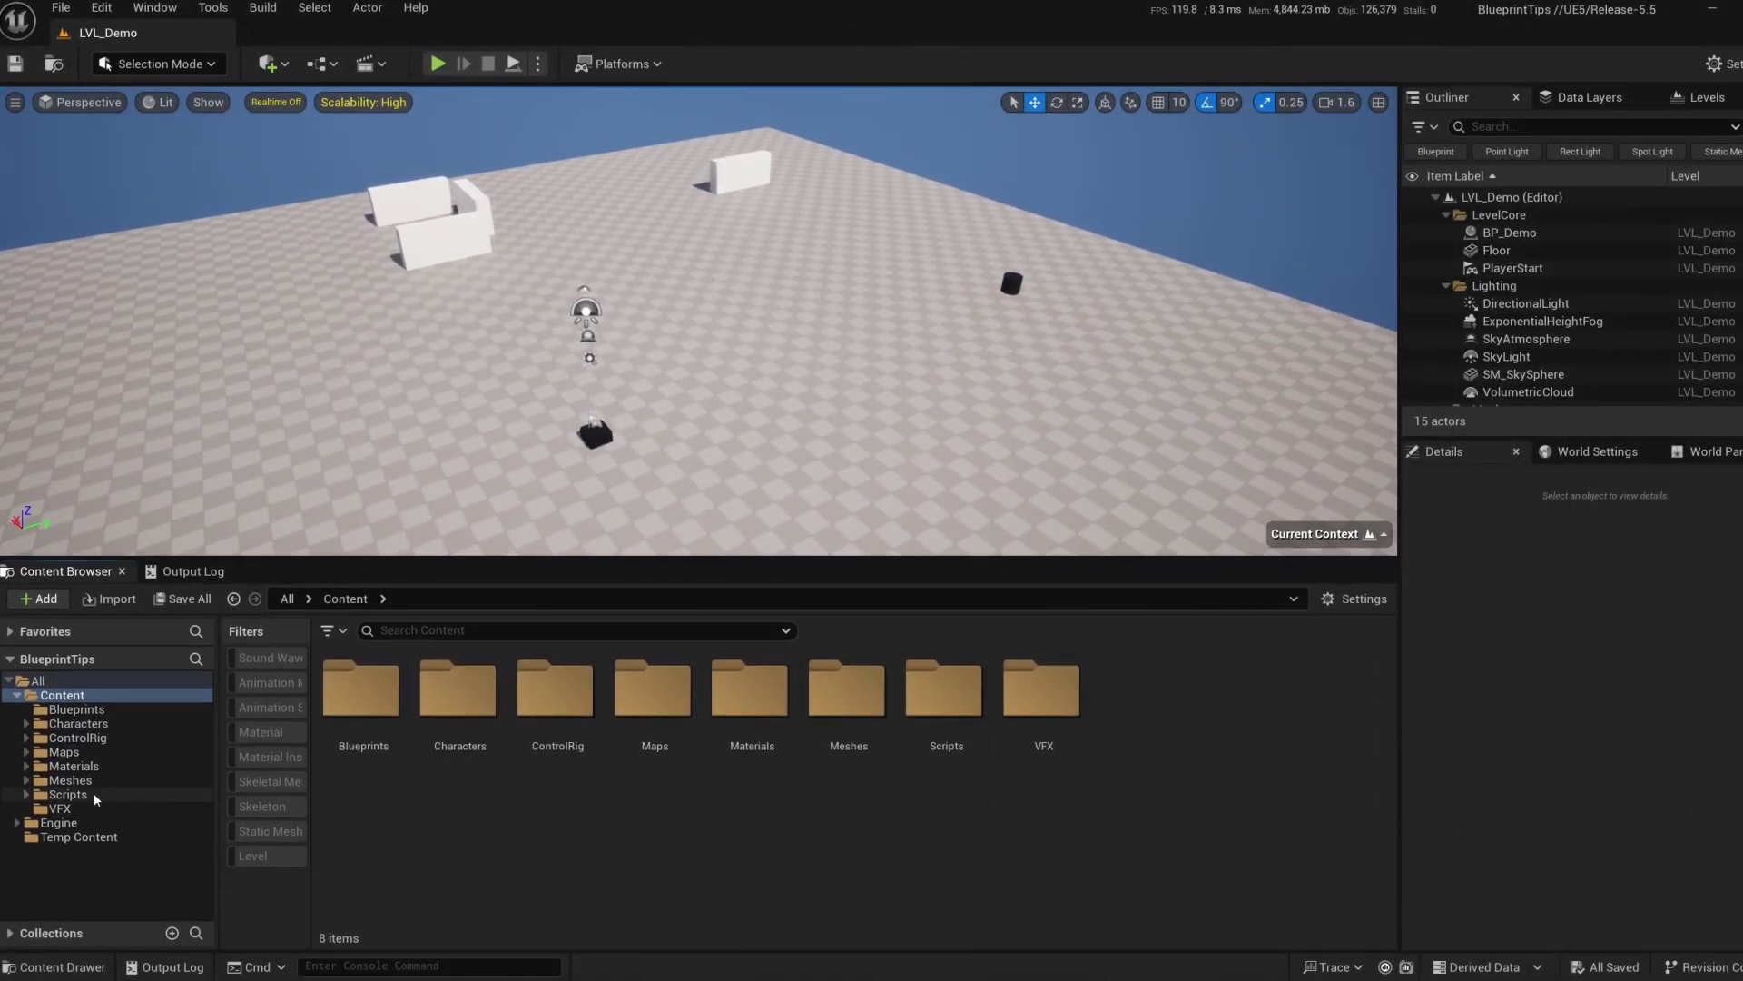
click(26, 724)
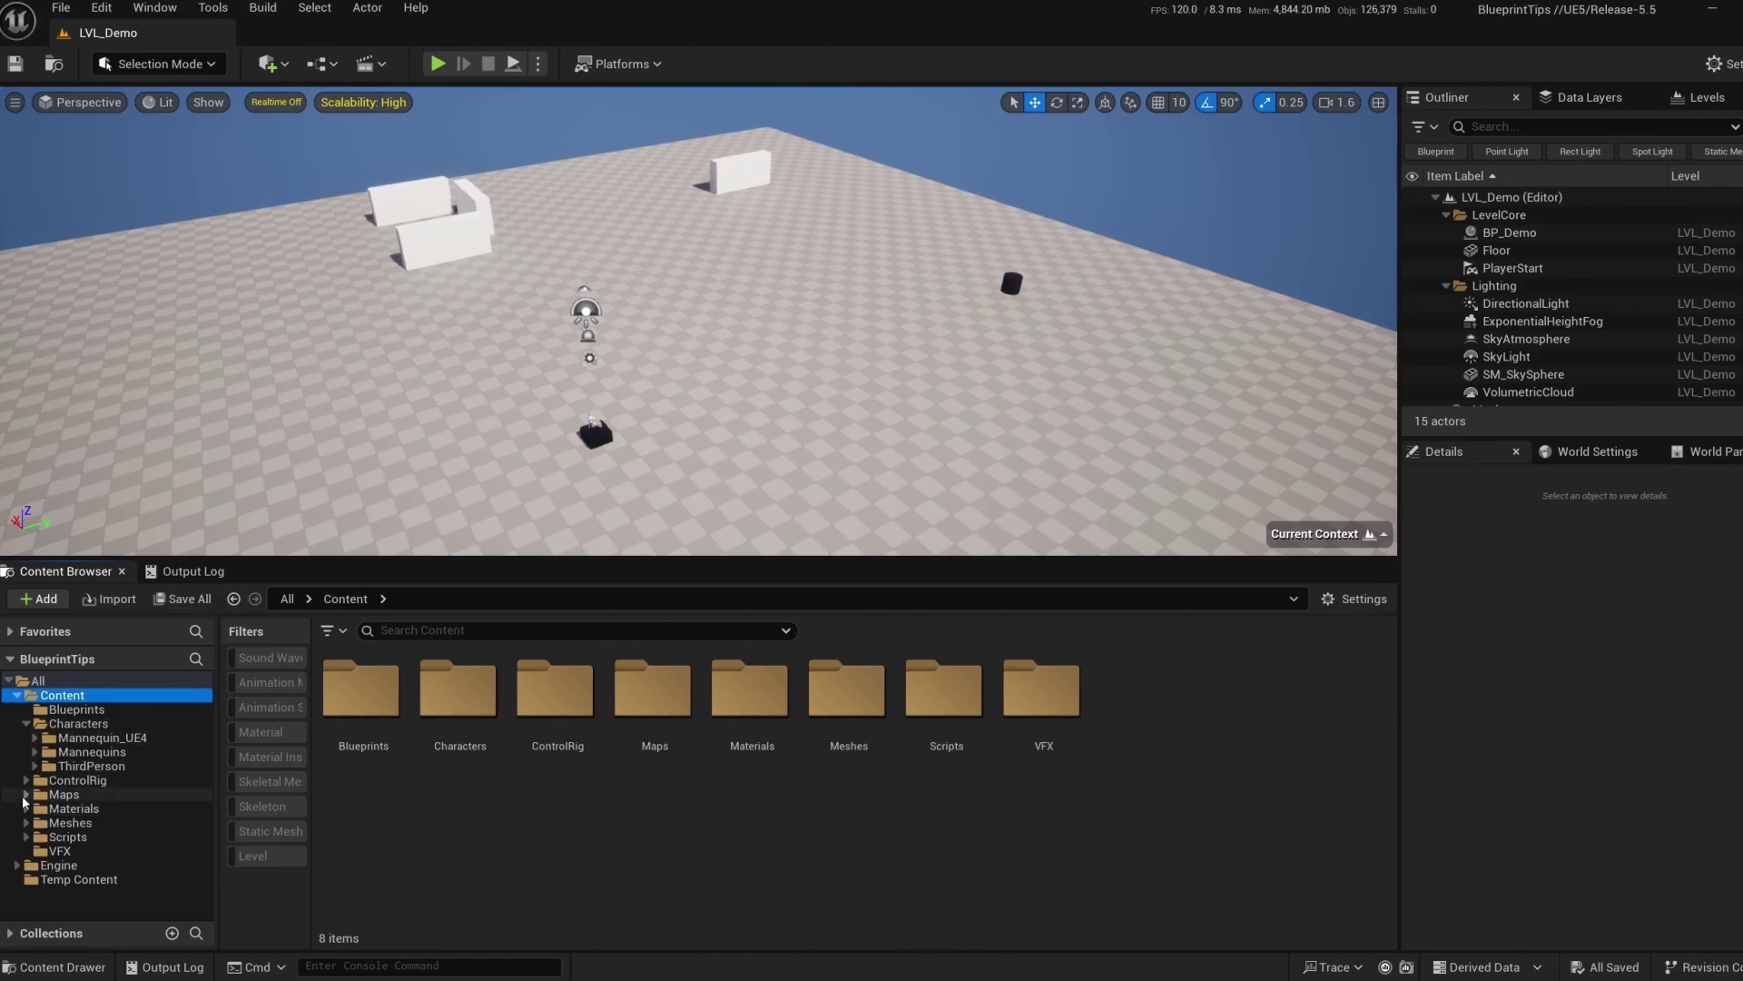
click(26, 808)
click(28, 836)
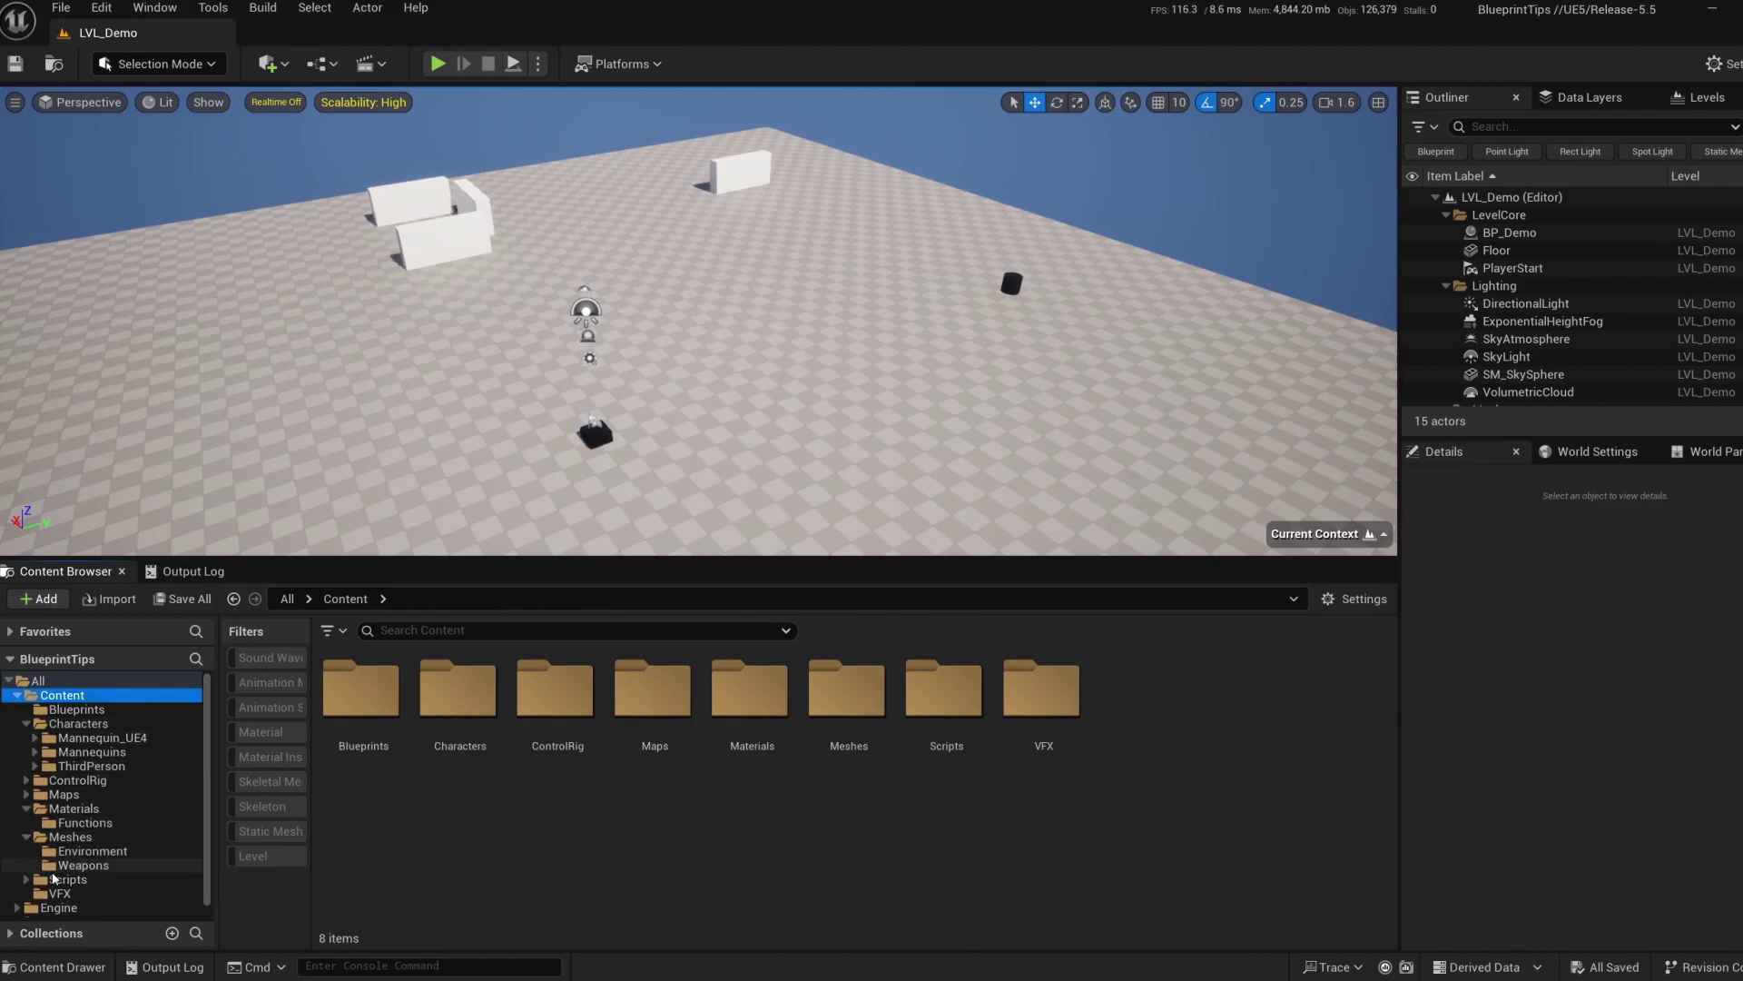
Browse the contents of the Environment, Materials, Maps and LevelInstances folders.
click(62, 837)
click(70, 853)
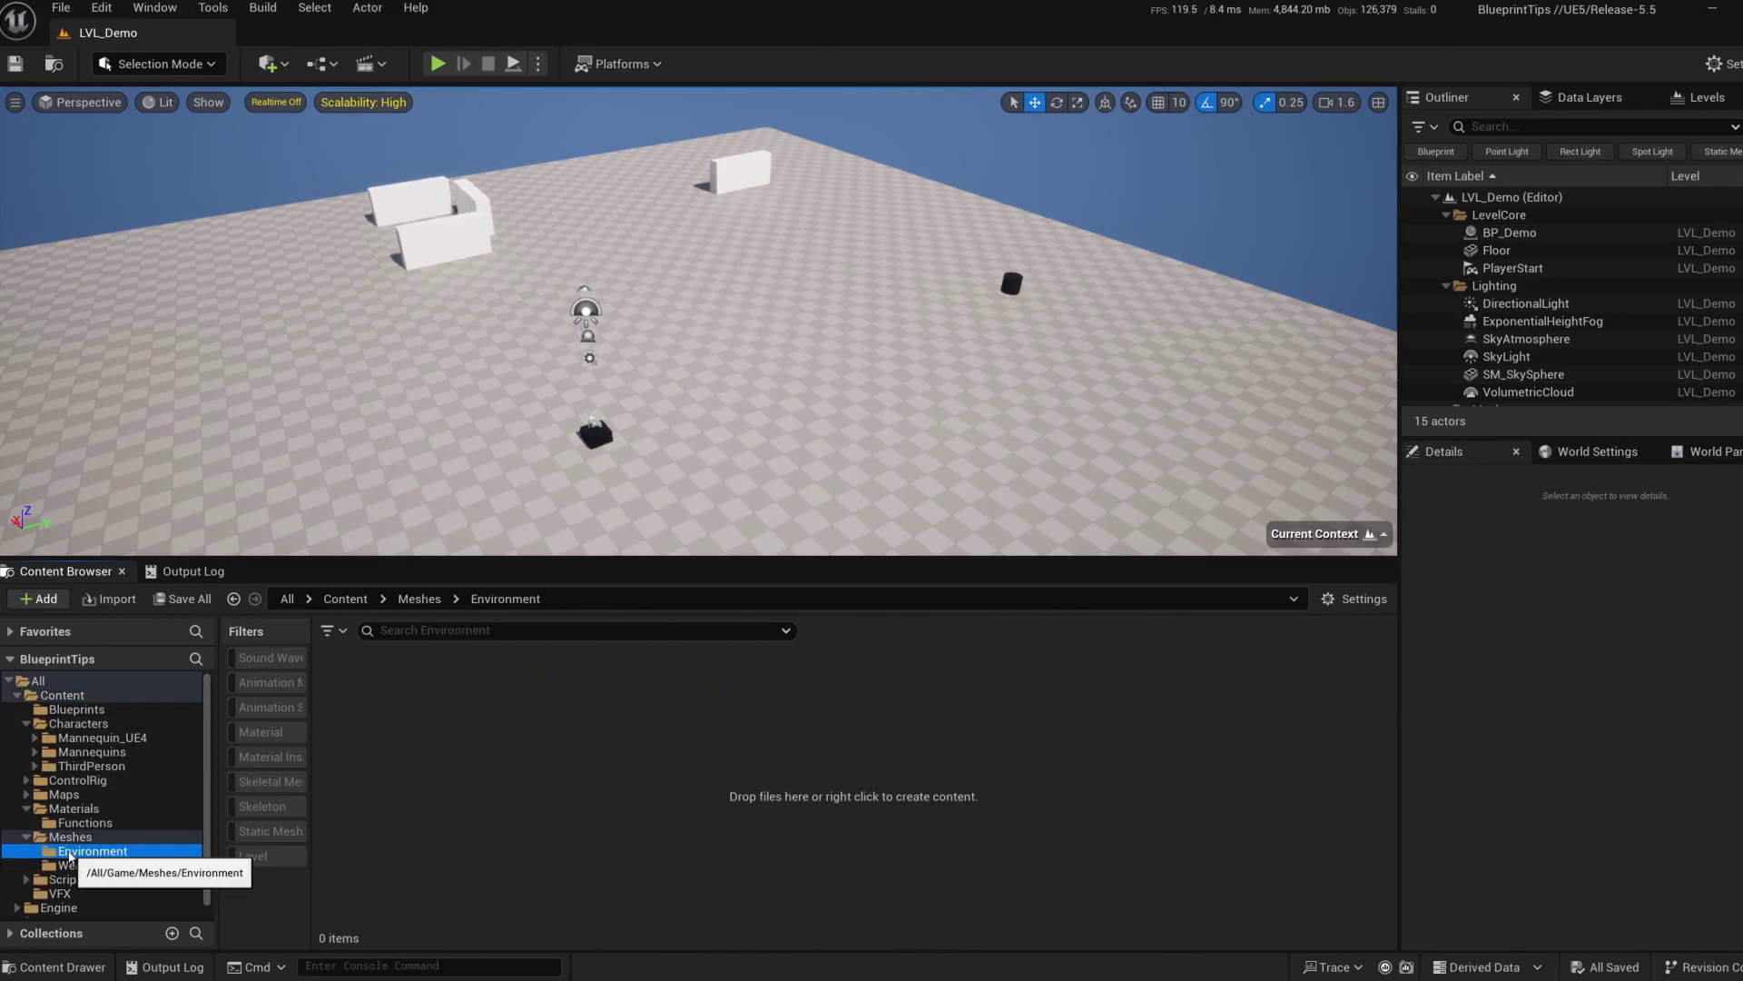
click(74, 809)
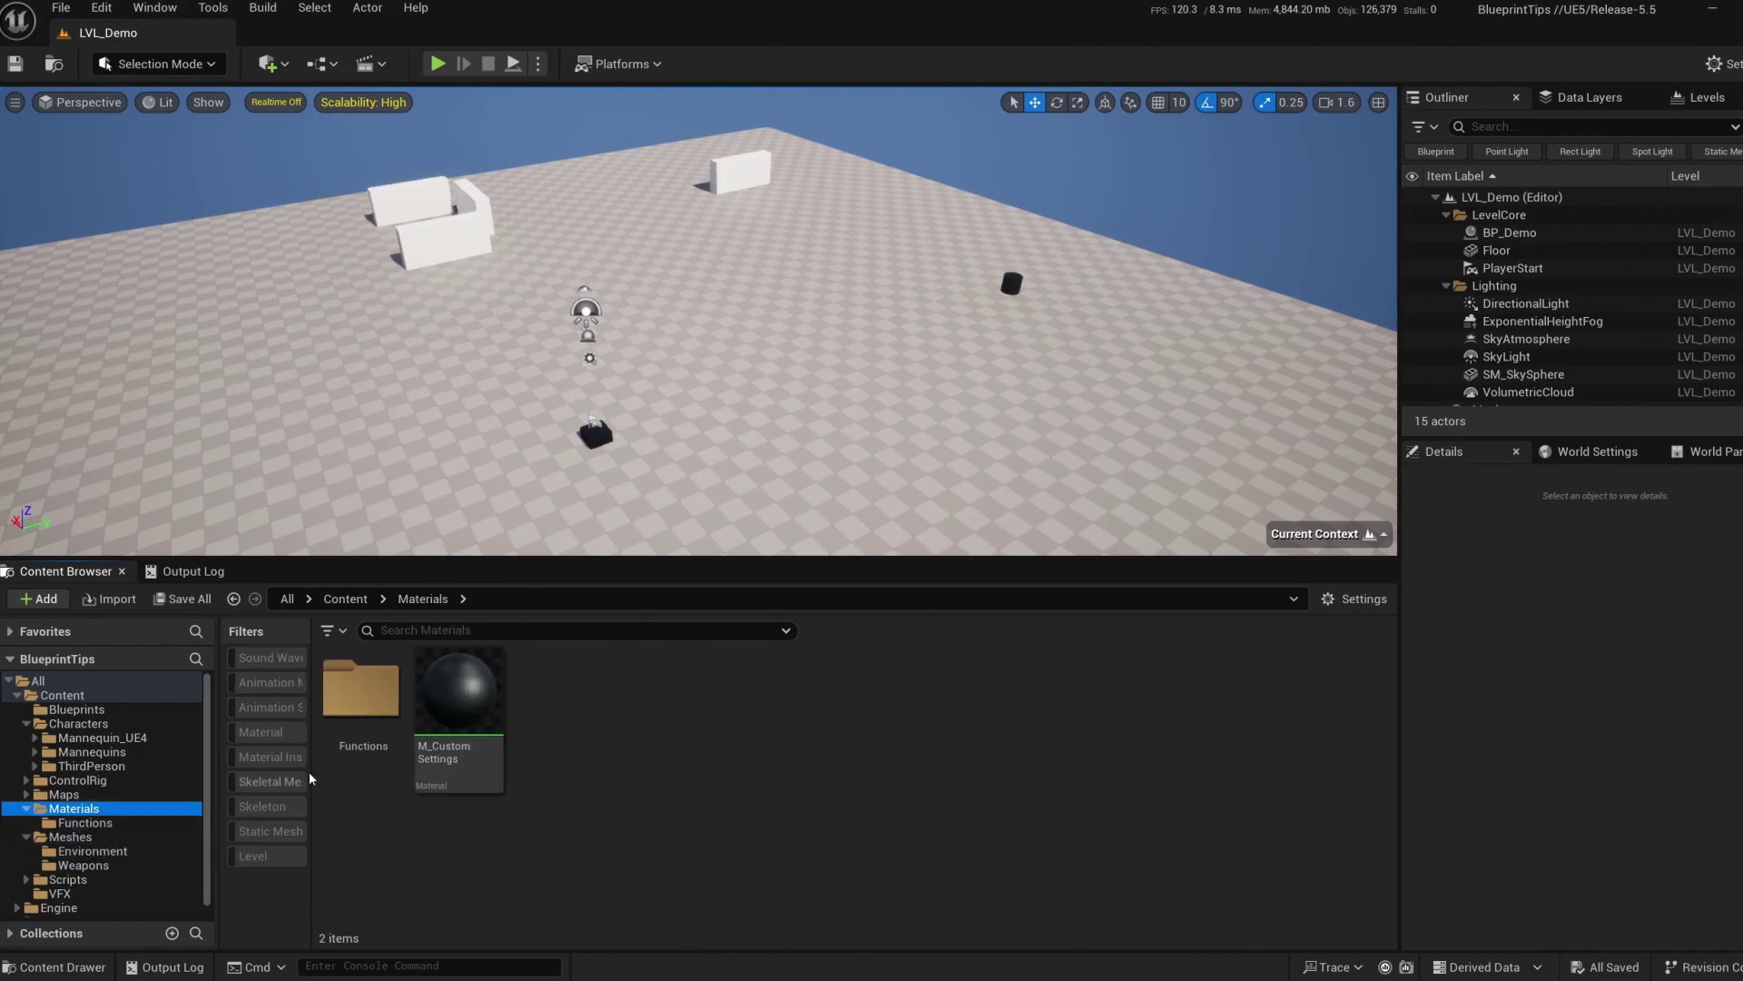
click(76, 795)
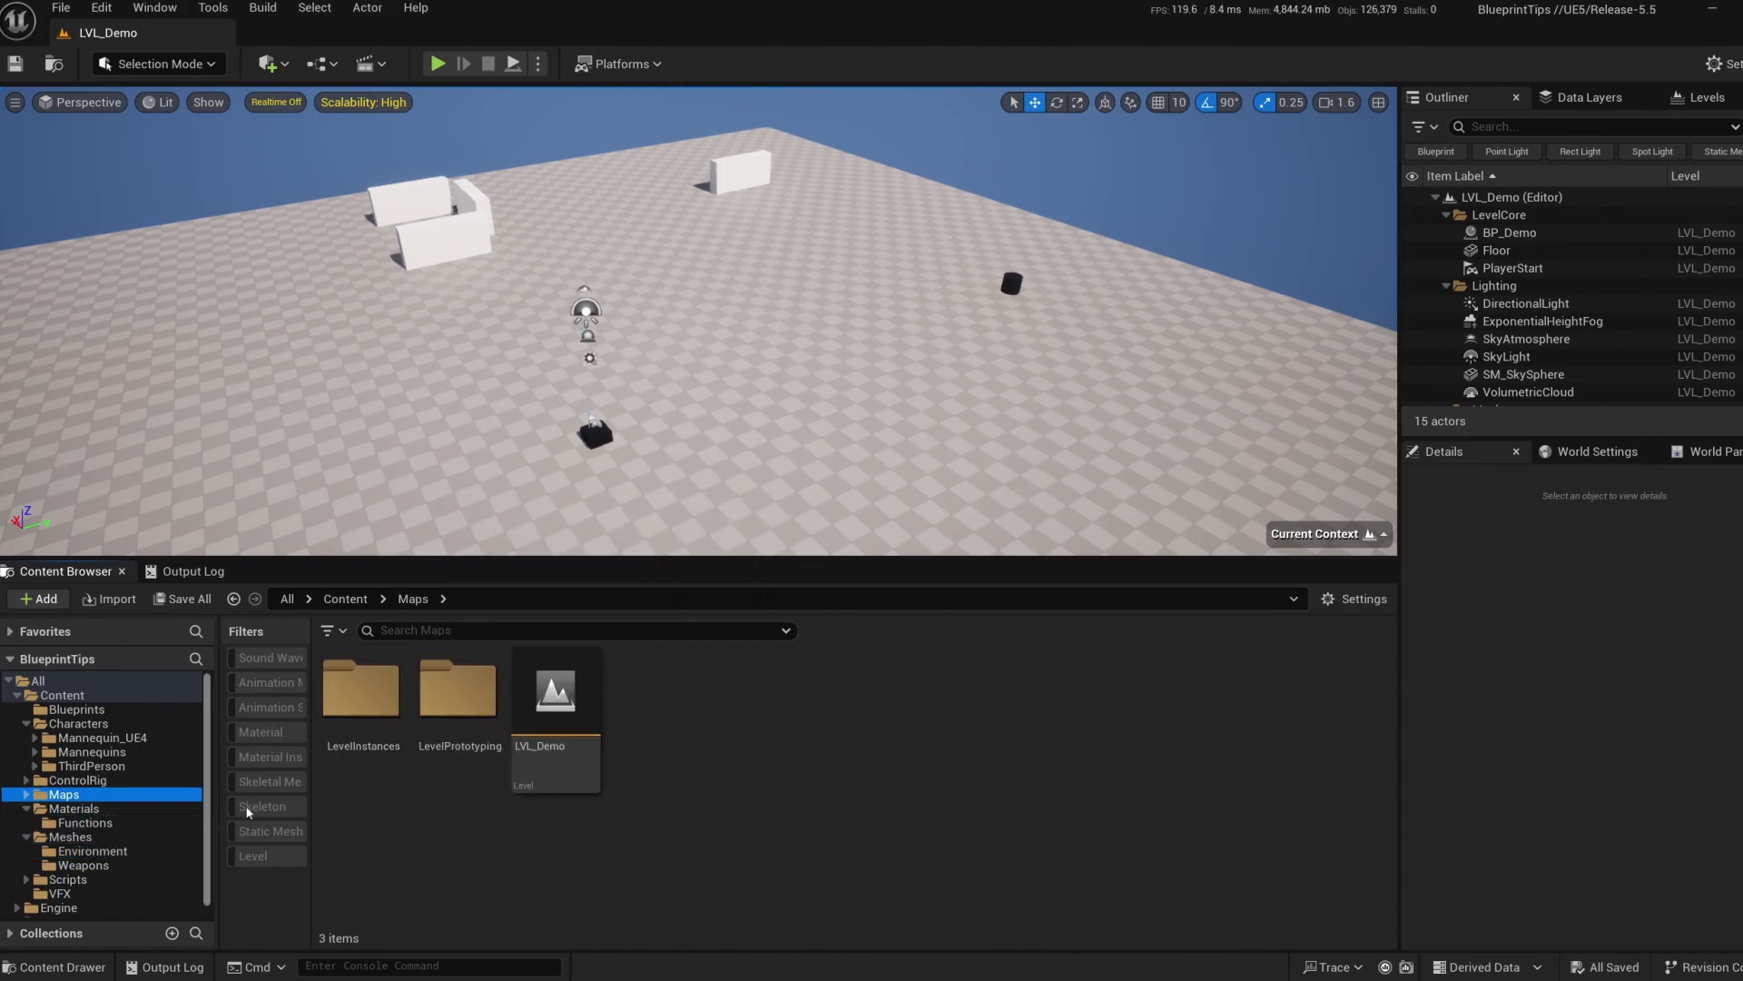
click(371, 711)
double_click(371, 711)
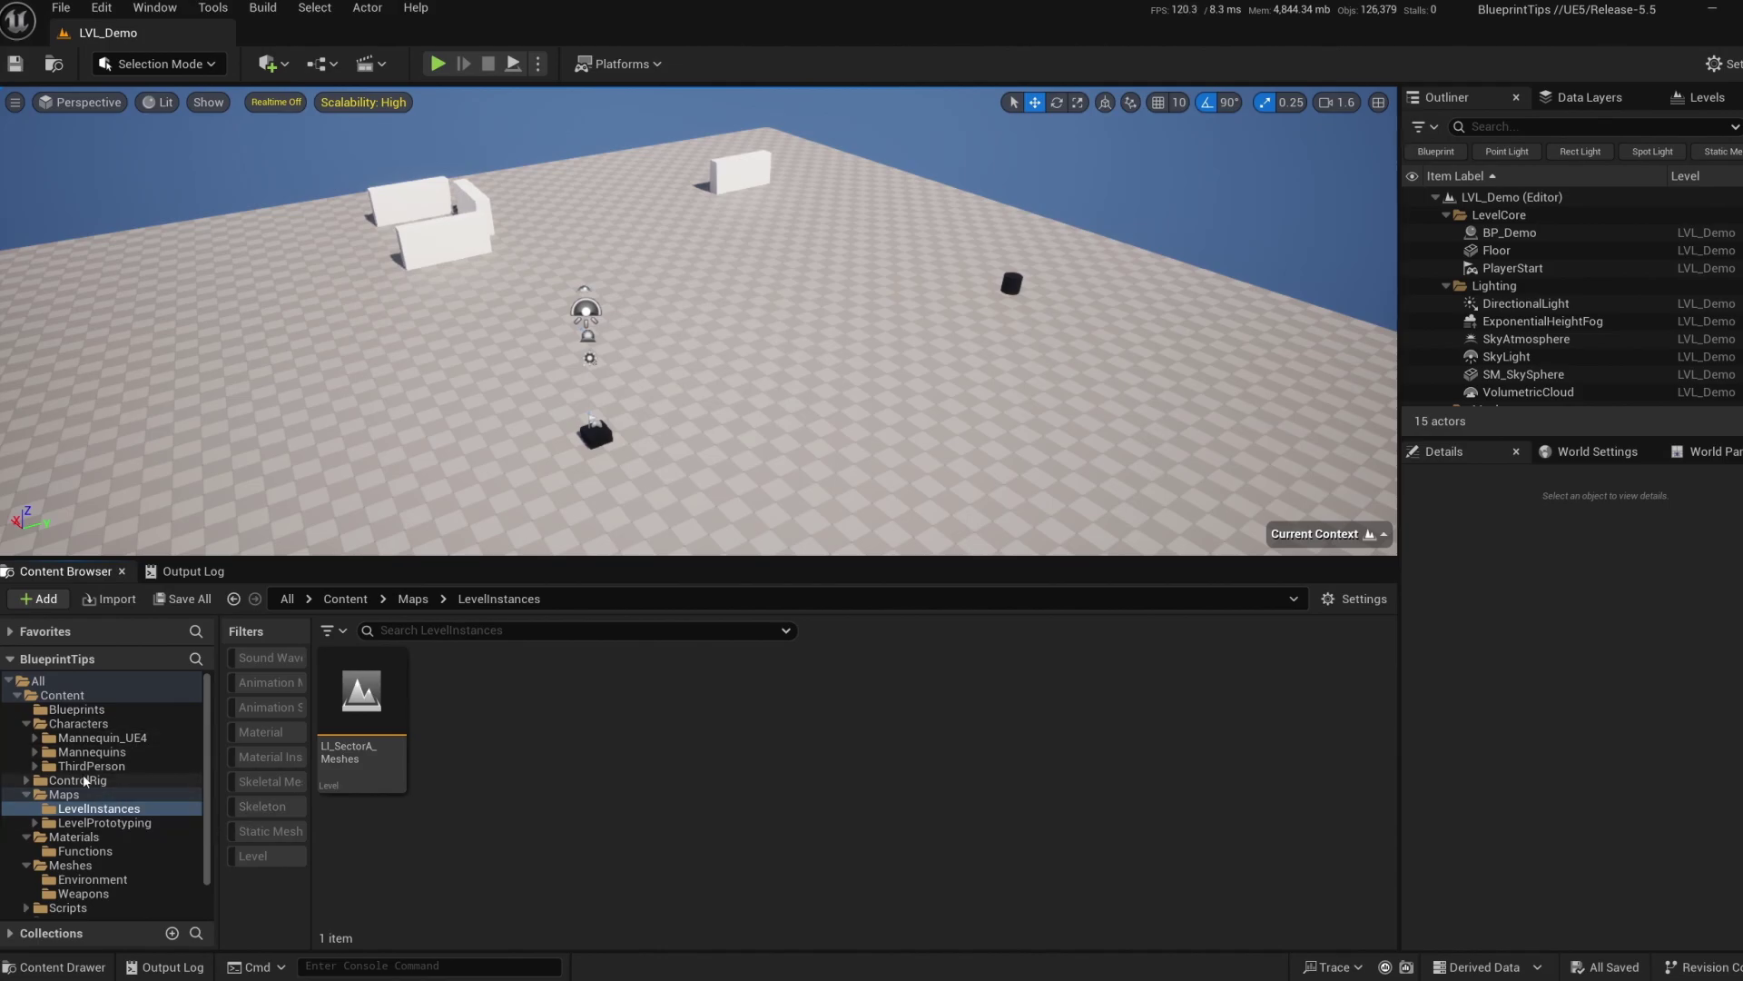
Select the Blueprints folder, add Content to the selection, and collapse all subfolders under Content.
click(87, 709)
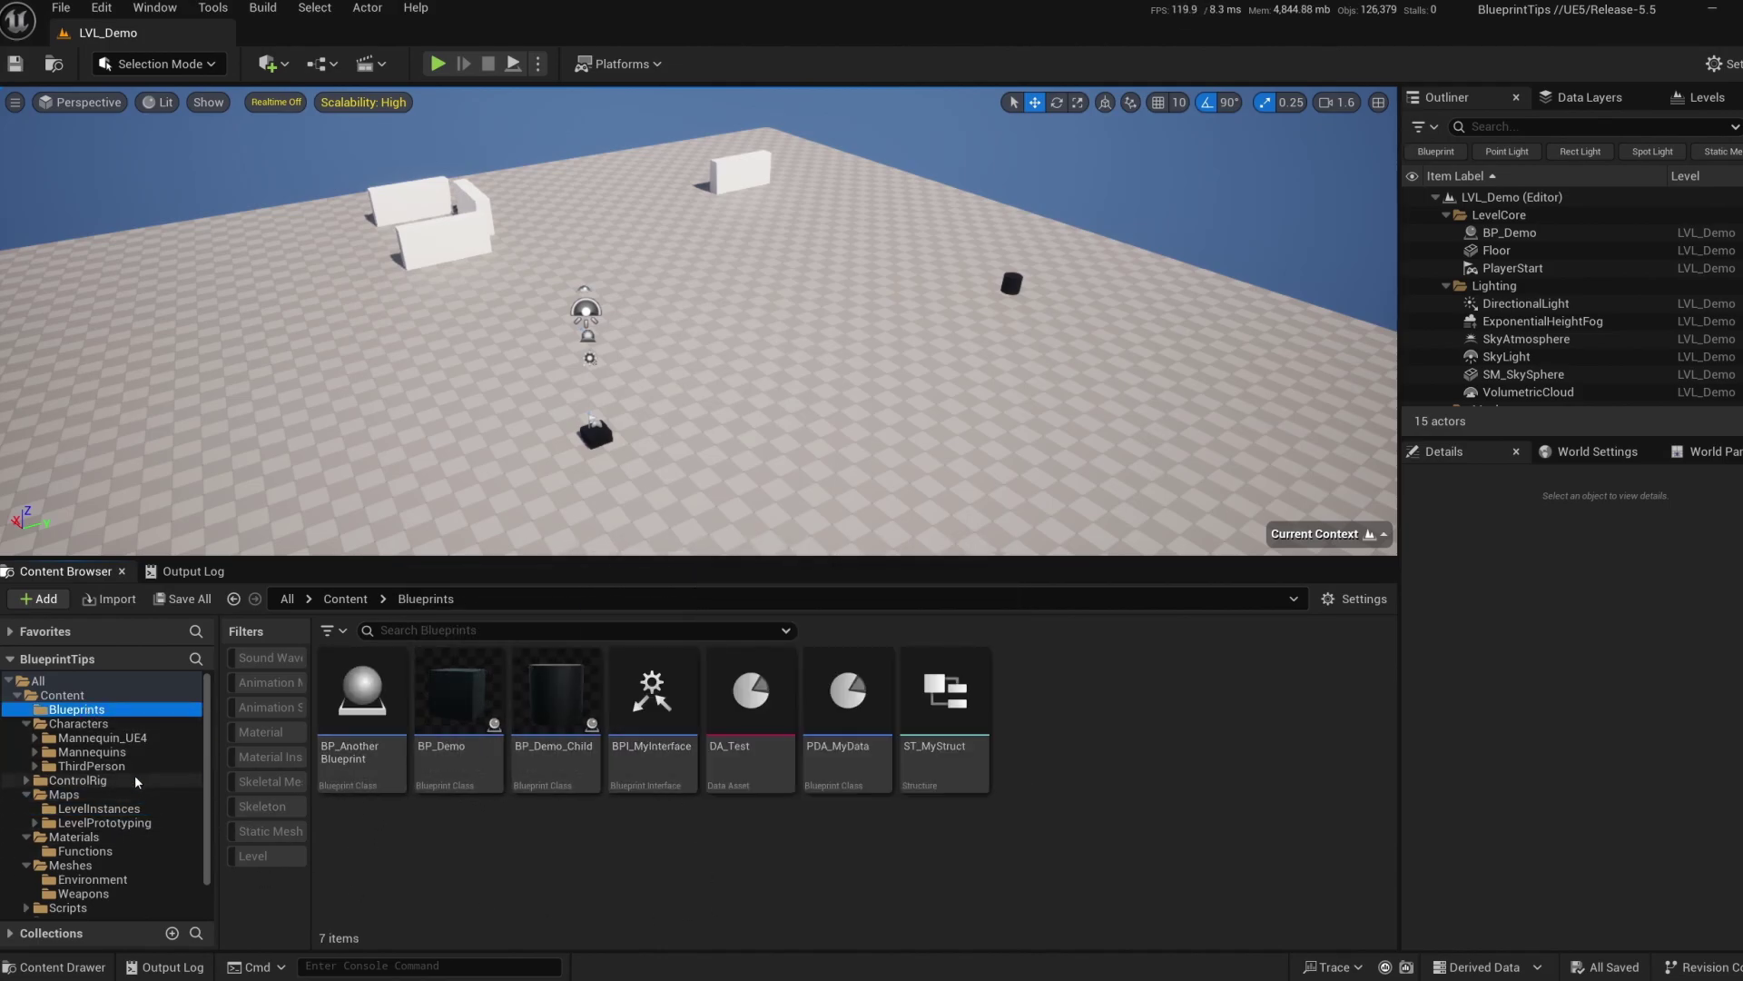
scroll(146, 849, down, 1)
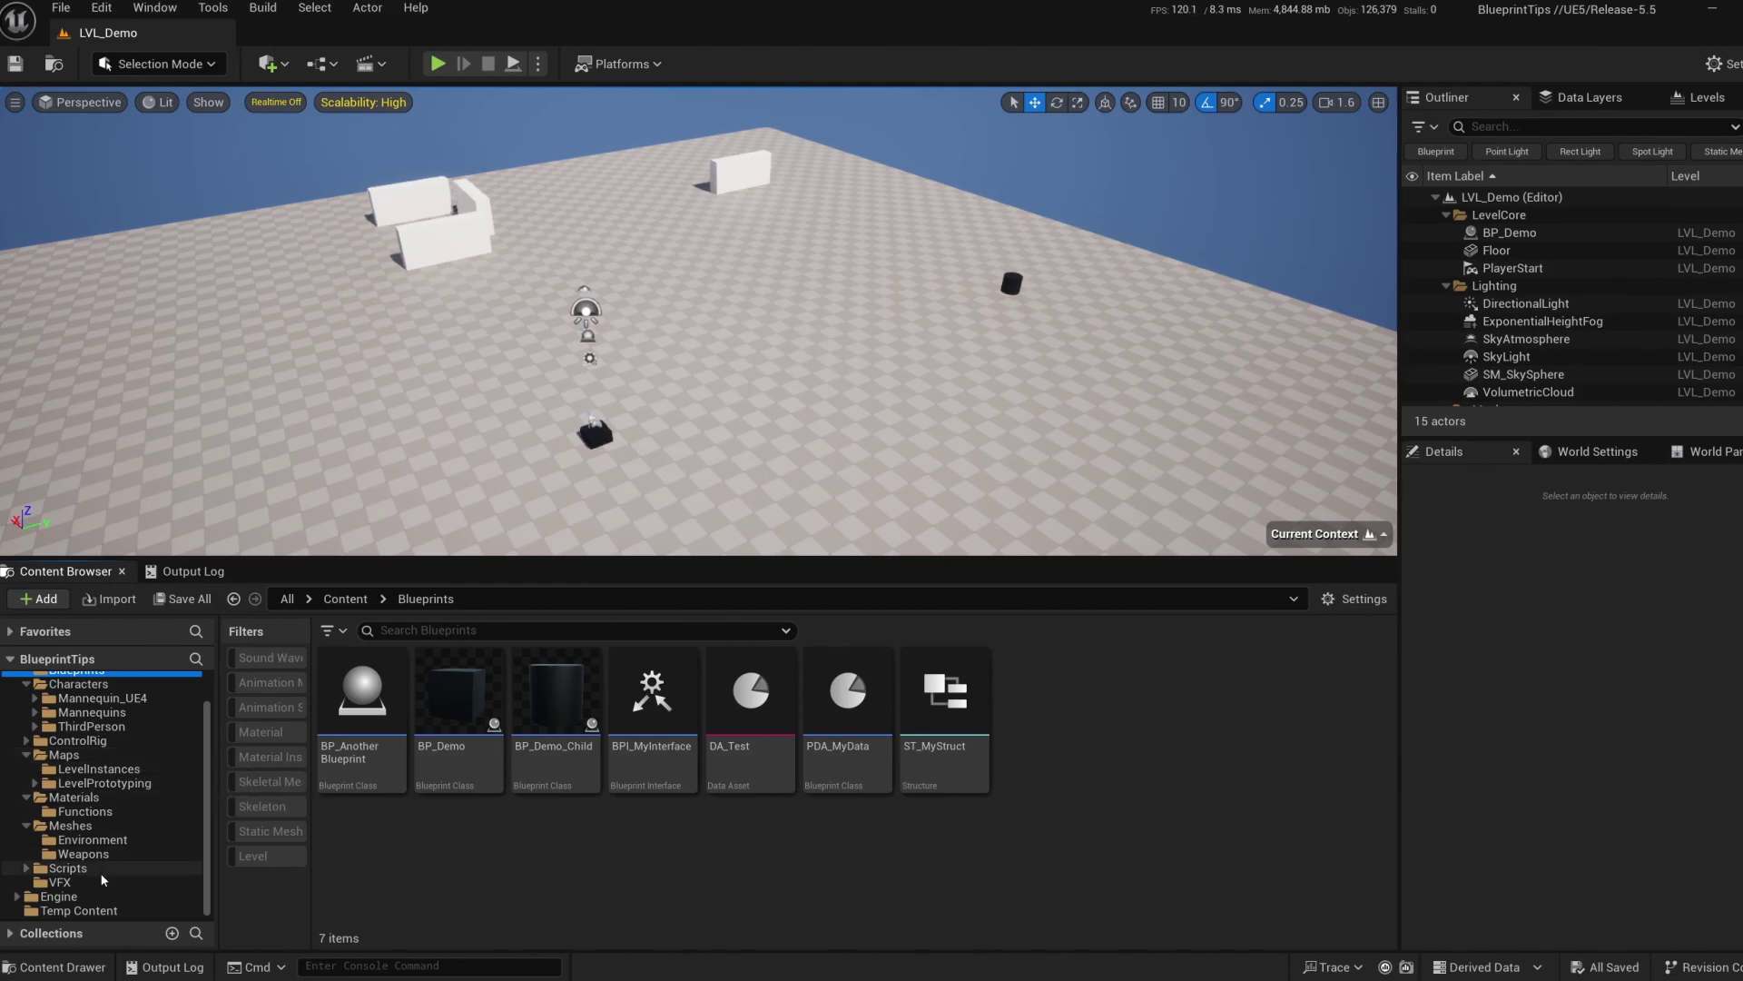
scroll(119, 737, up, 1)
ctrl+click(45, 683)
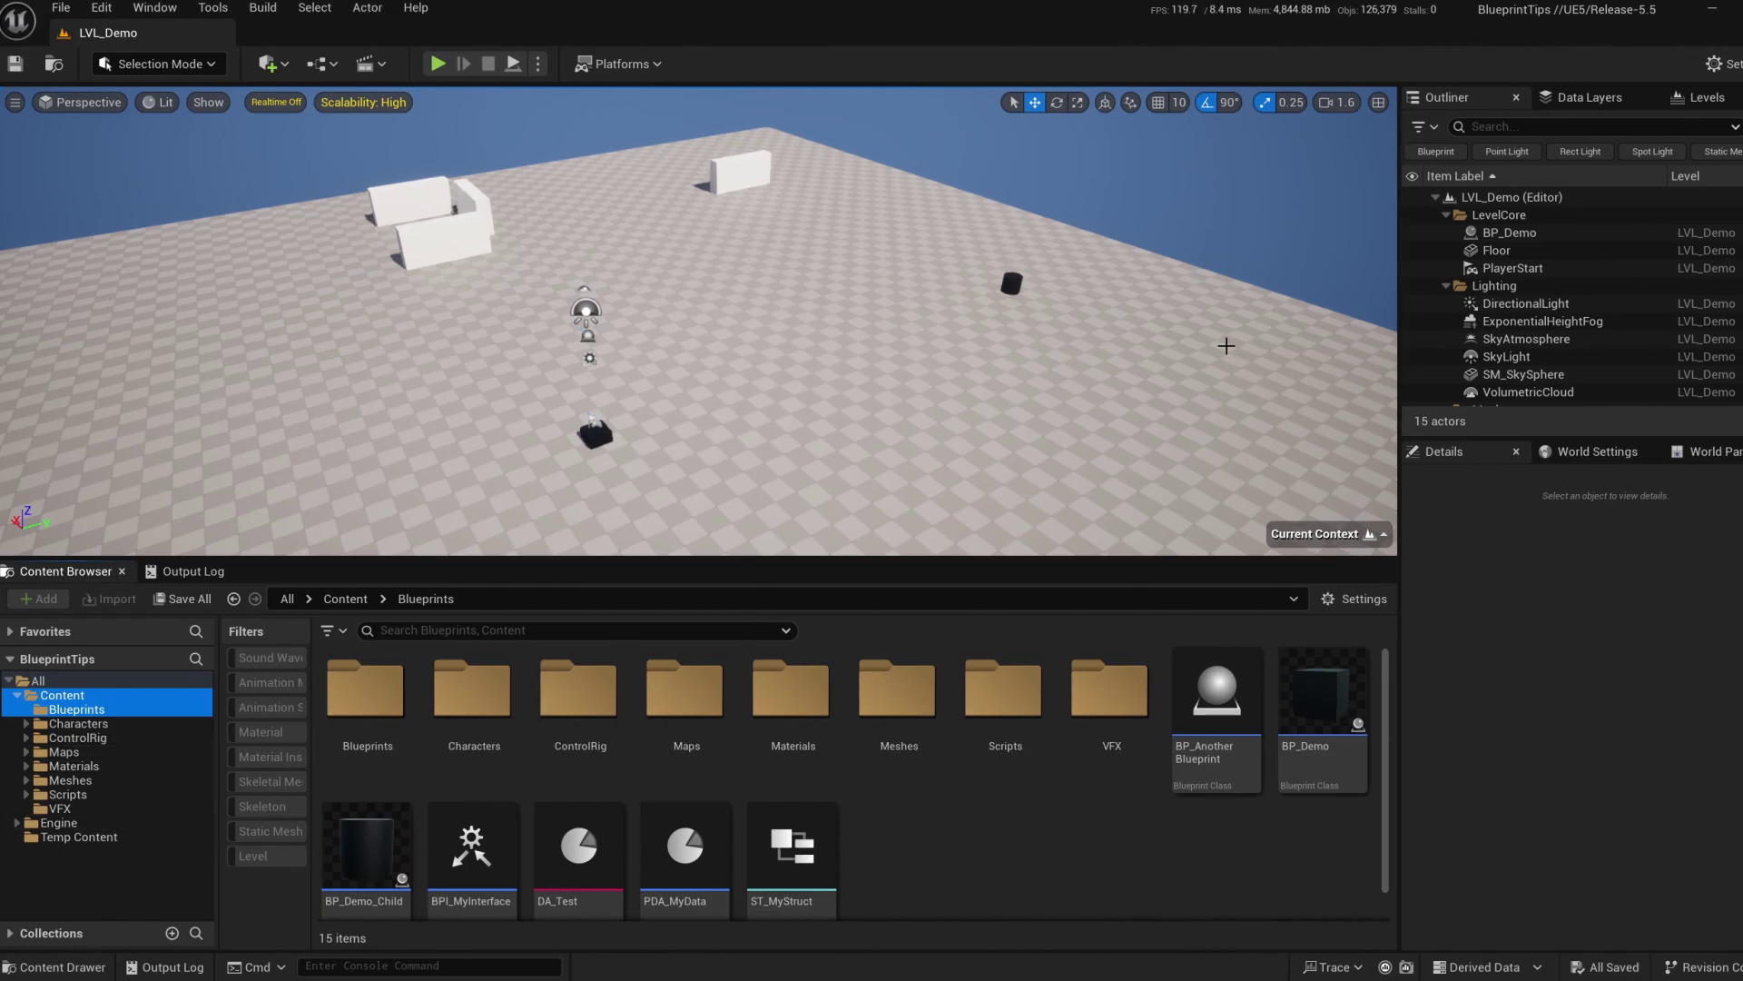
Collapse and re-expand the LVL_Demo root in the Outliner together with all its nested folders.
click(1436, 200)
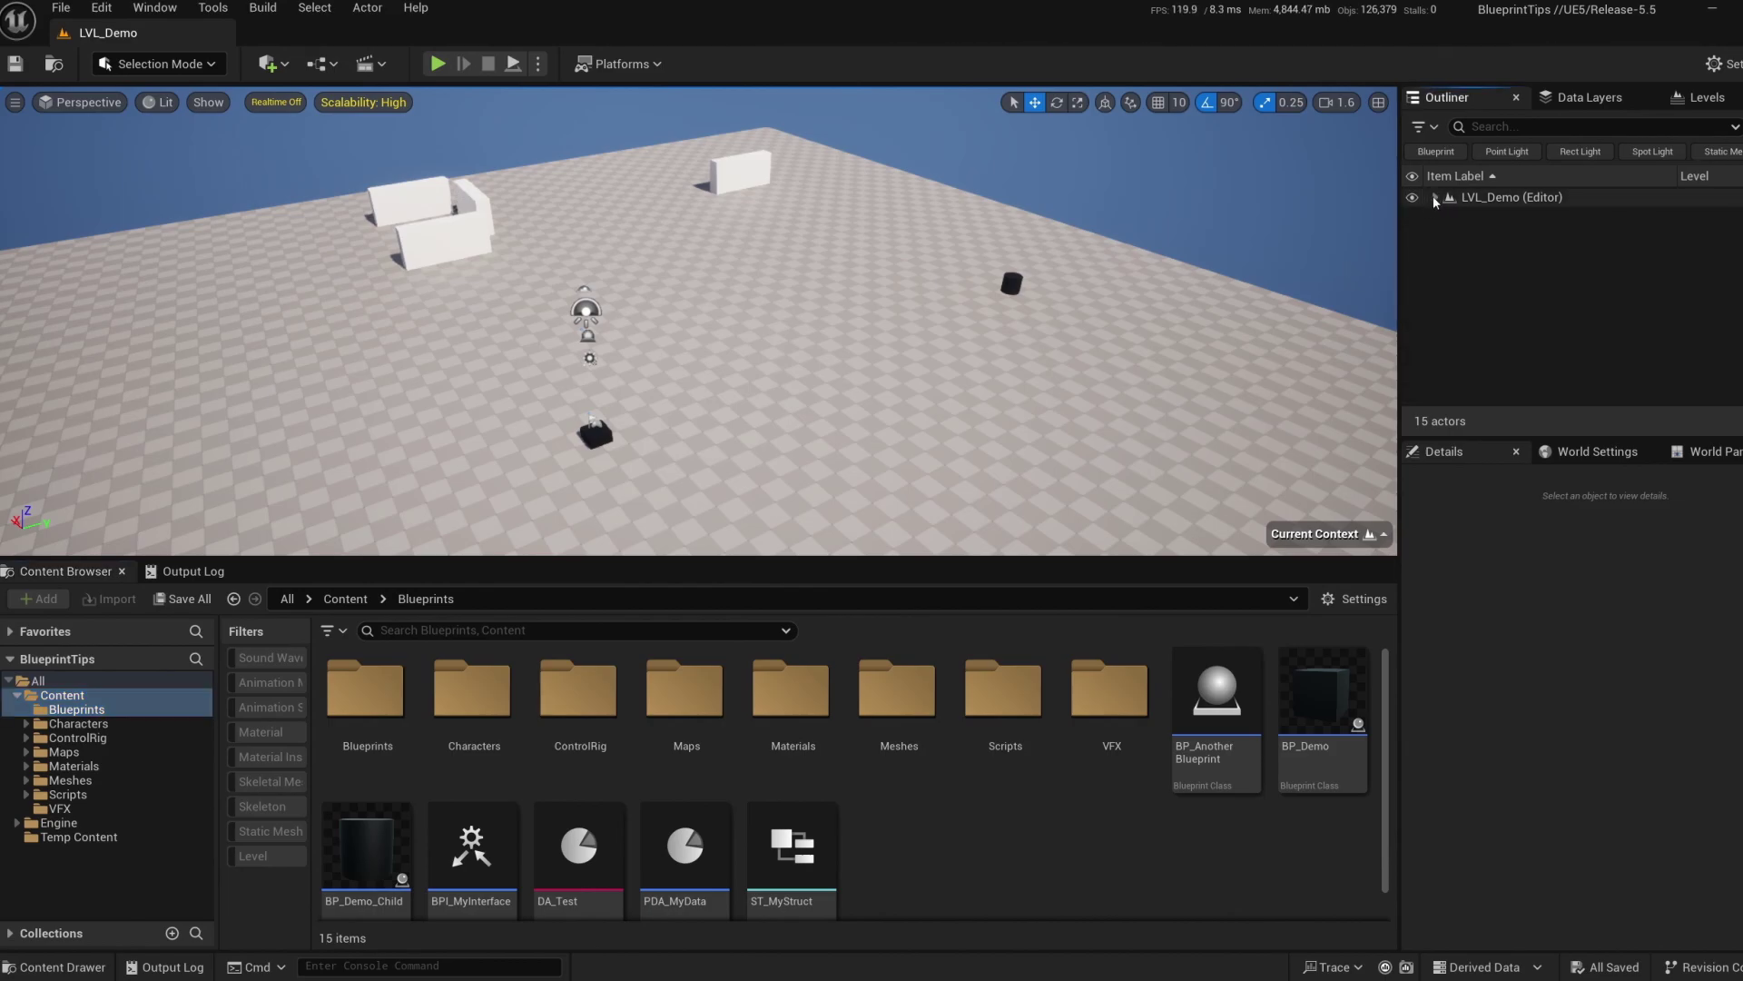
shift+click(1435, 198)
shift+click(1435, 198)
click(1435, 198)
Expand and collapse the Outliner's Meshes folder several times, including its nested SectorA and SectorB folders.
shift+click(1447, 250)
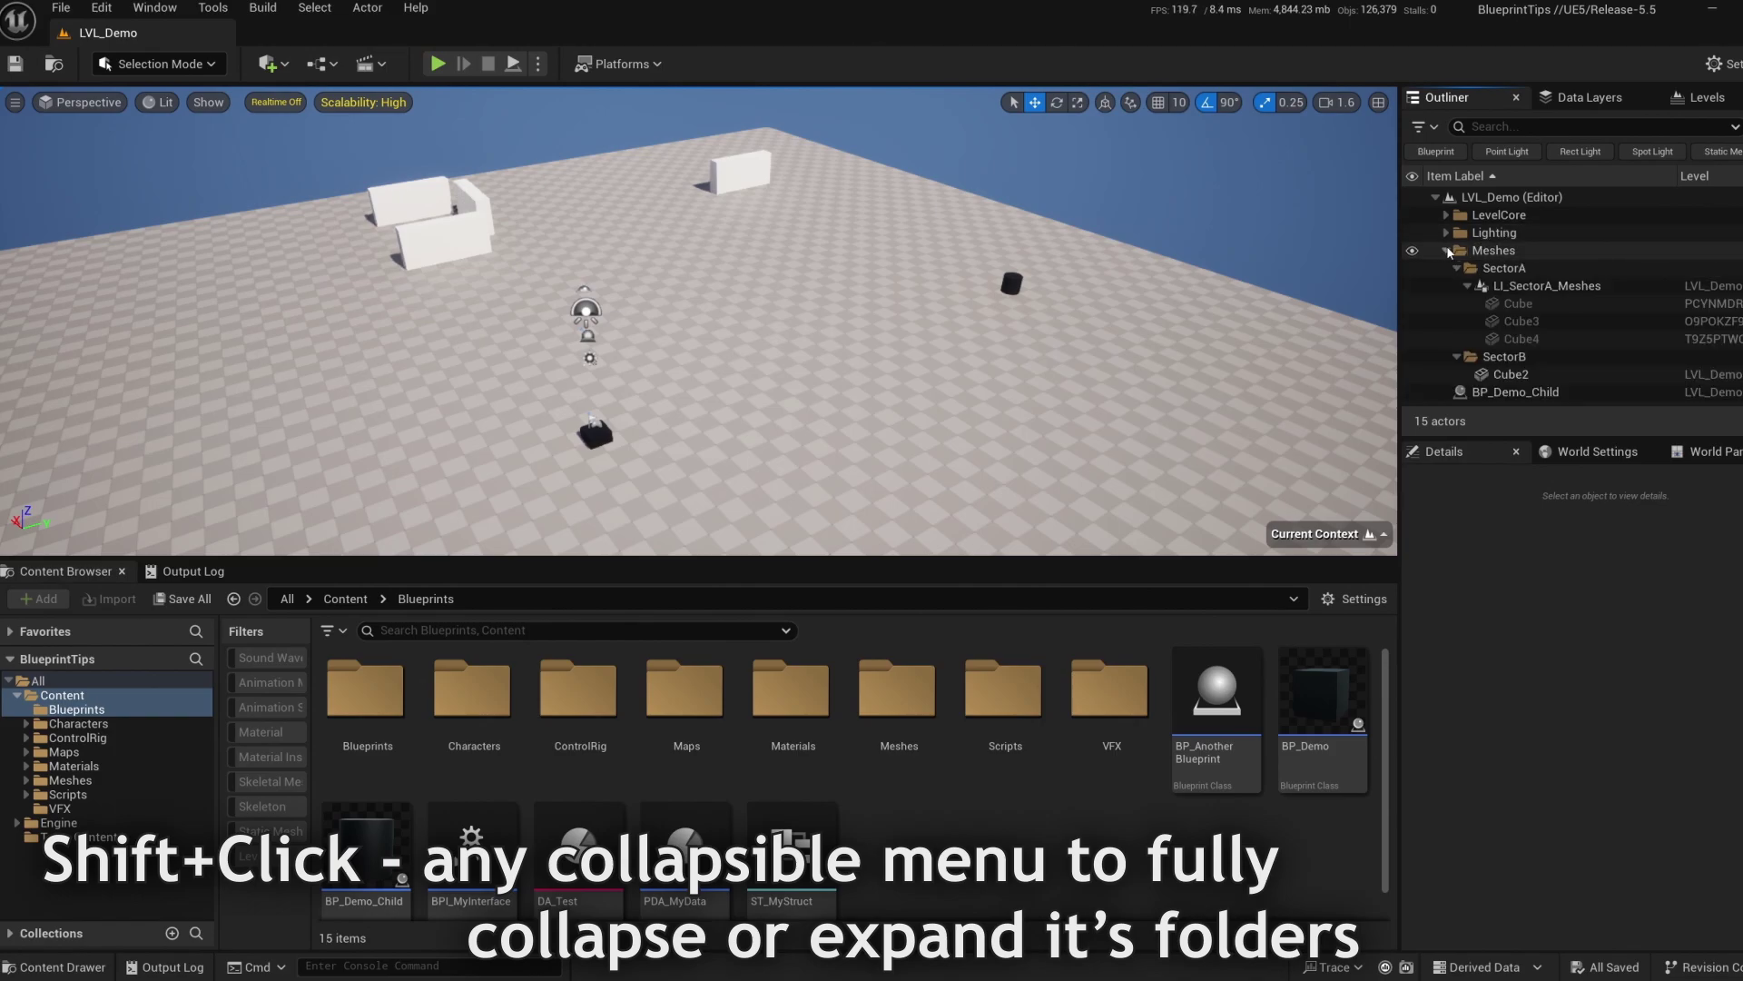
shift+click(1448, 251)
shift+click(1447, 251)
shift+click(1447, 251)
shift+click(1447, 251)
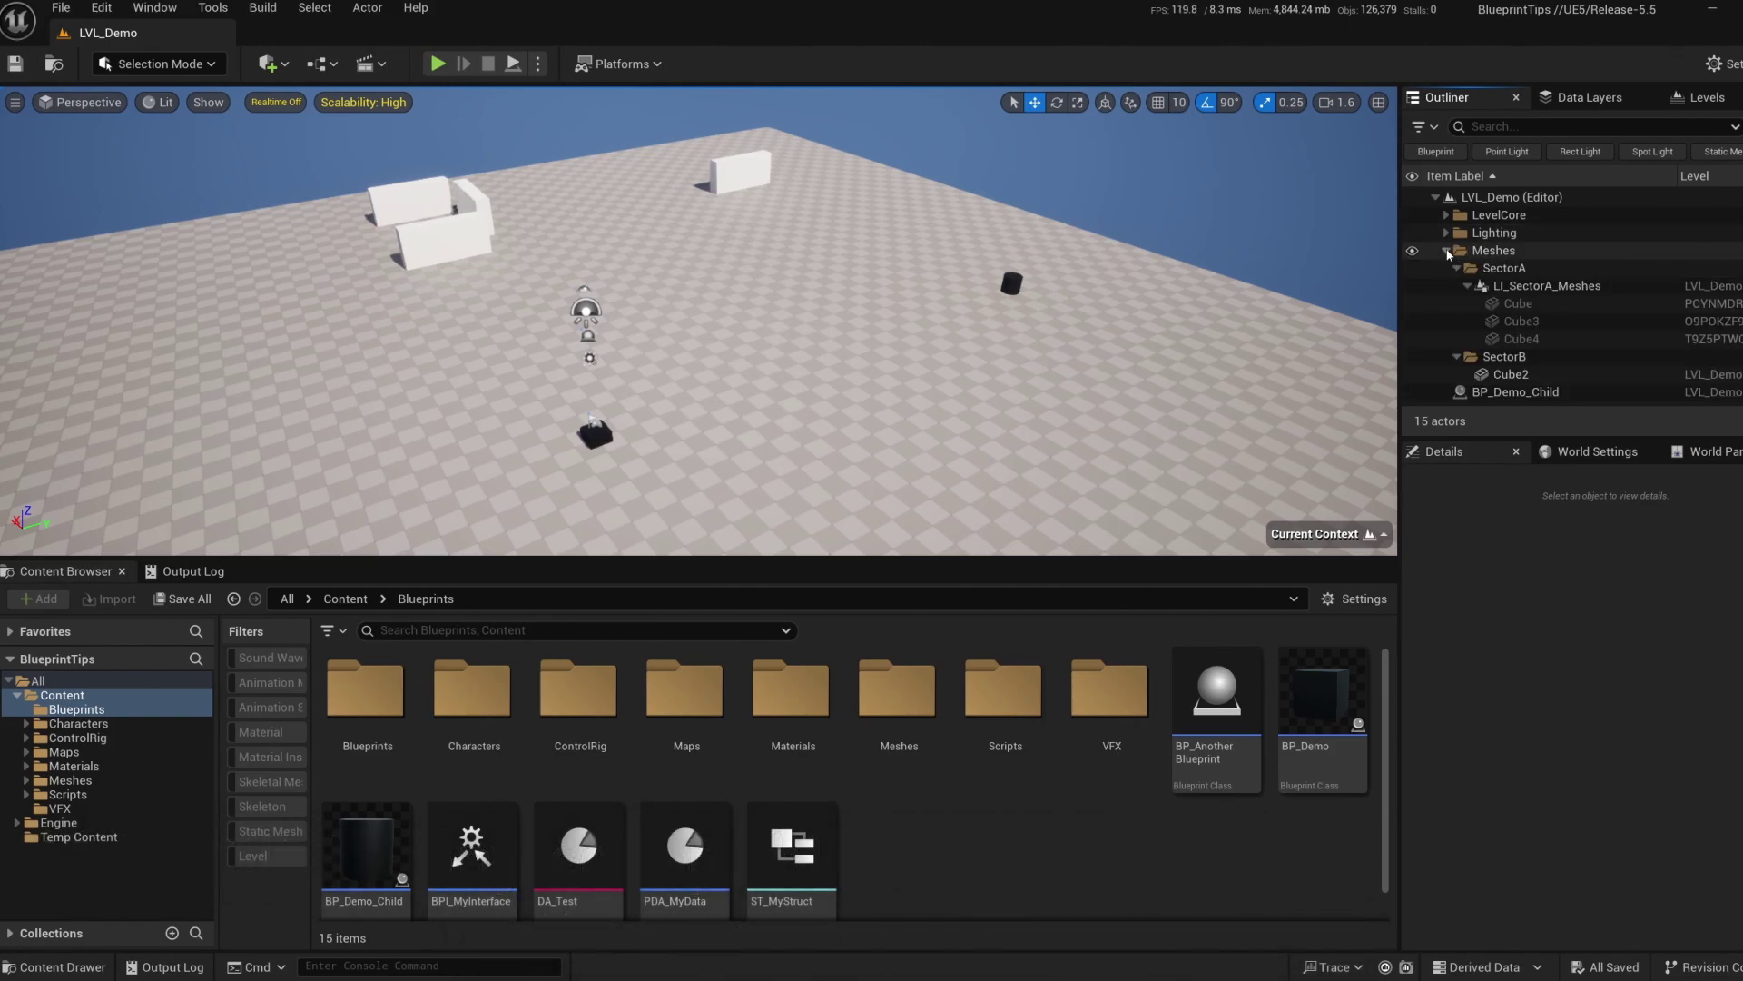
shift+click(1447, 251)
click(1447, 251)
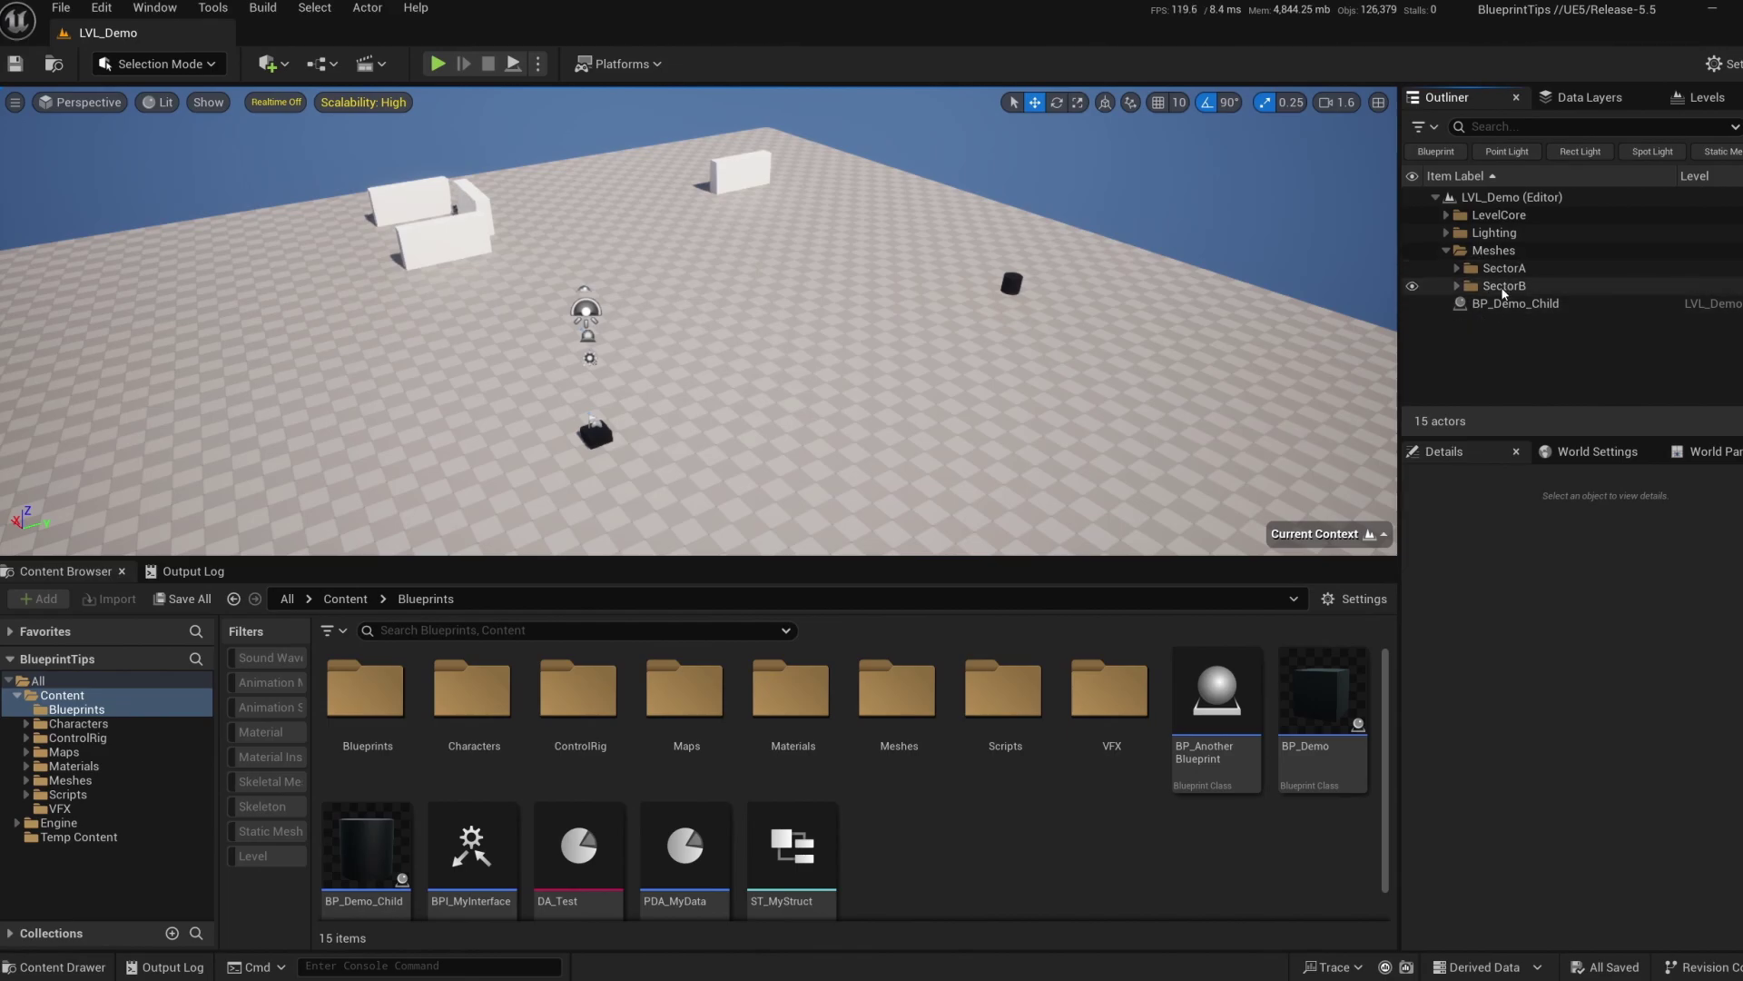
Toggle the LVL_Demo root open and closed several times, and fully expand its whole hierarchy.
click(1435, 197)
click(1435, 197)
click(1435, 197)
click(1435, 197)
click(1435, 197)
click(1436, 197)
scroll(1572, 300, down, 2)
scroll(1580, 324, up, 2)
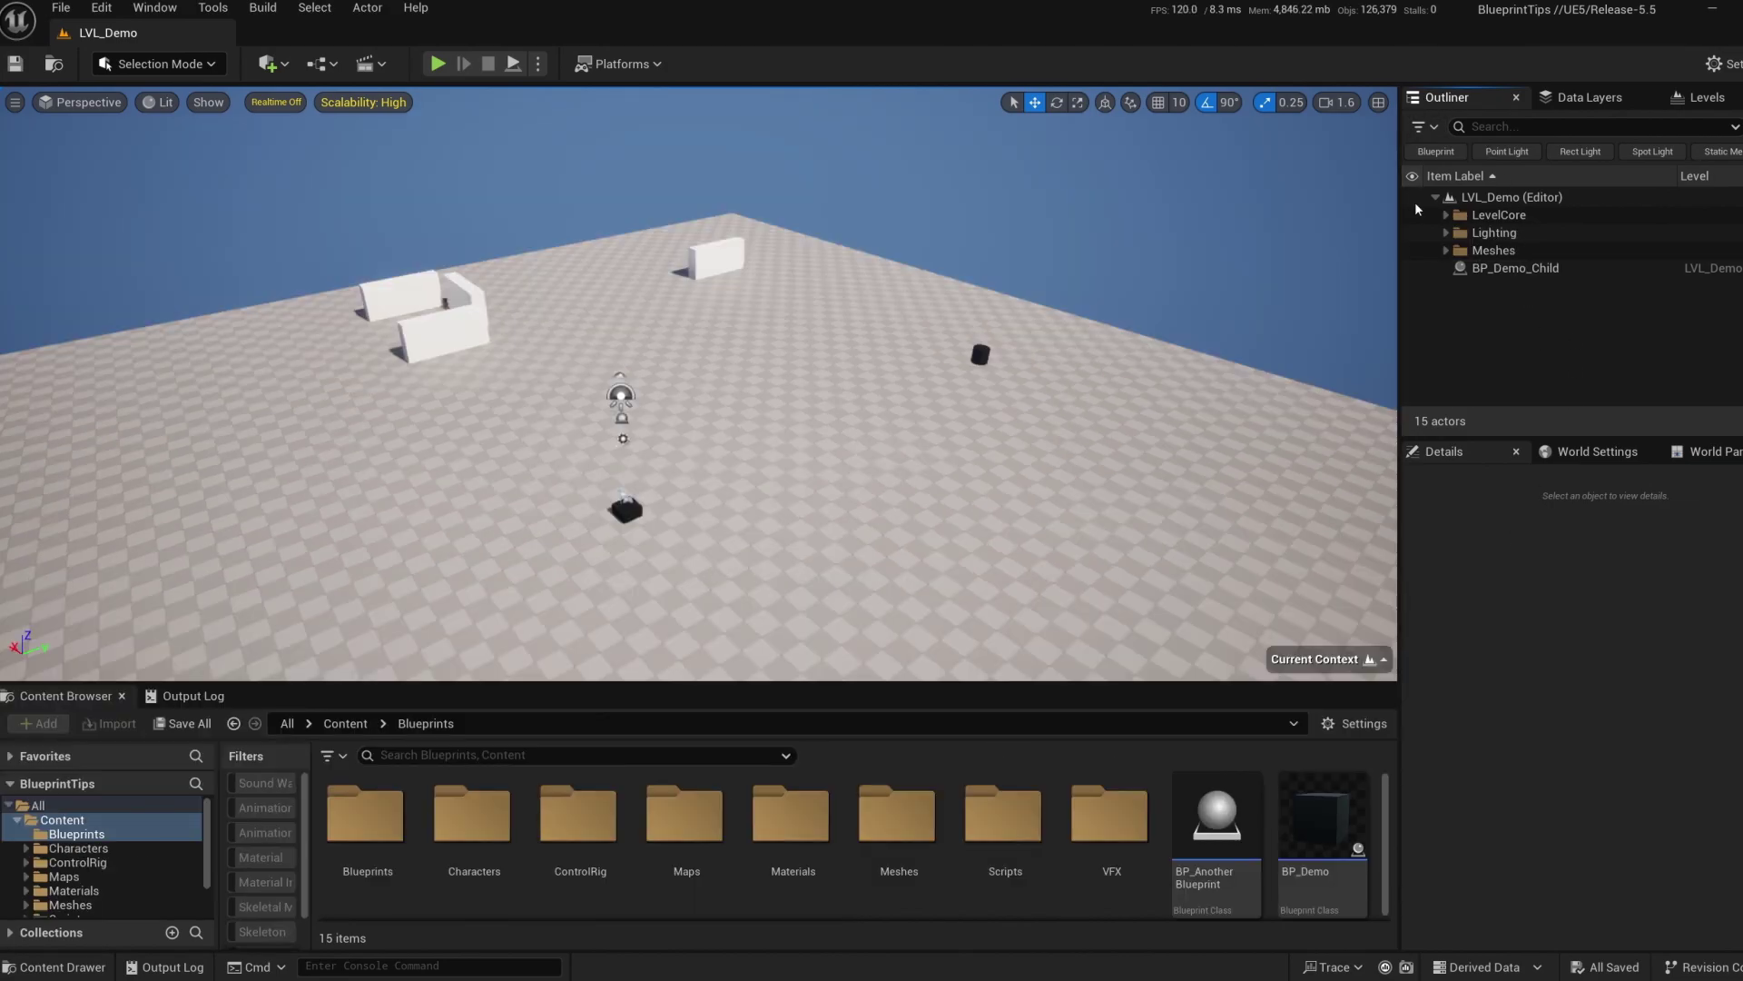
click(1436, 198)
shift+click(1436, 198)
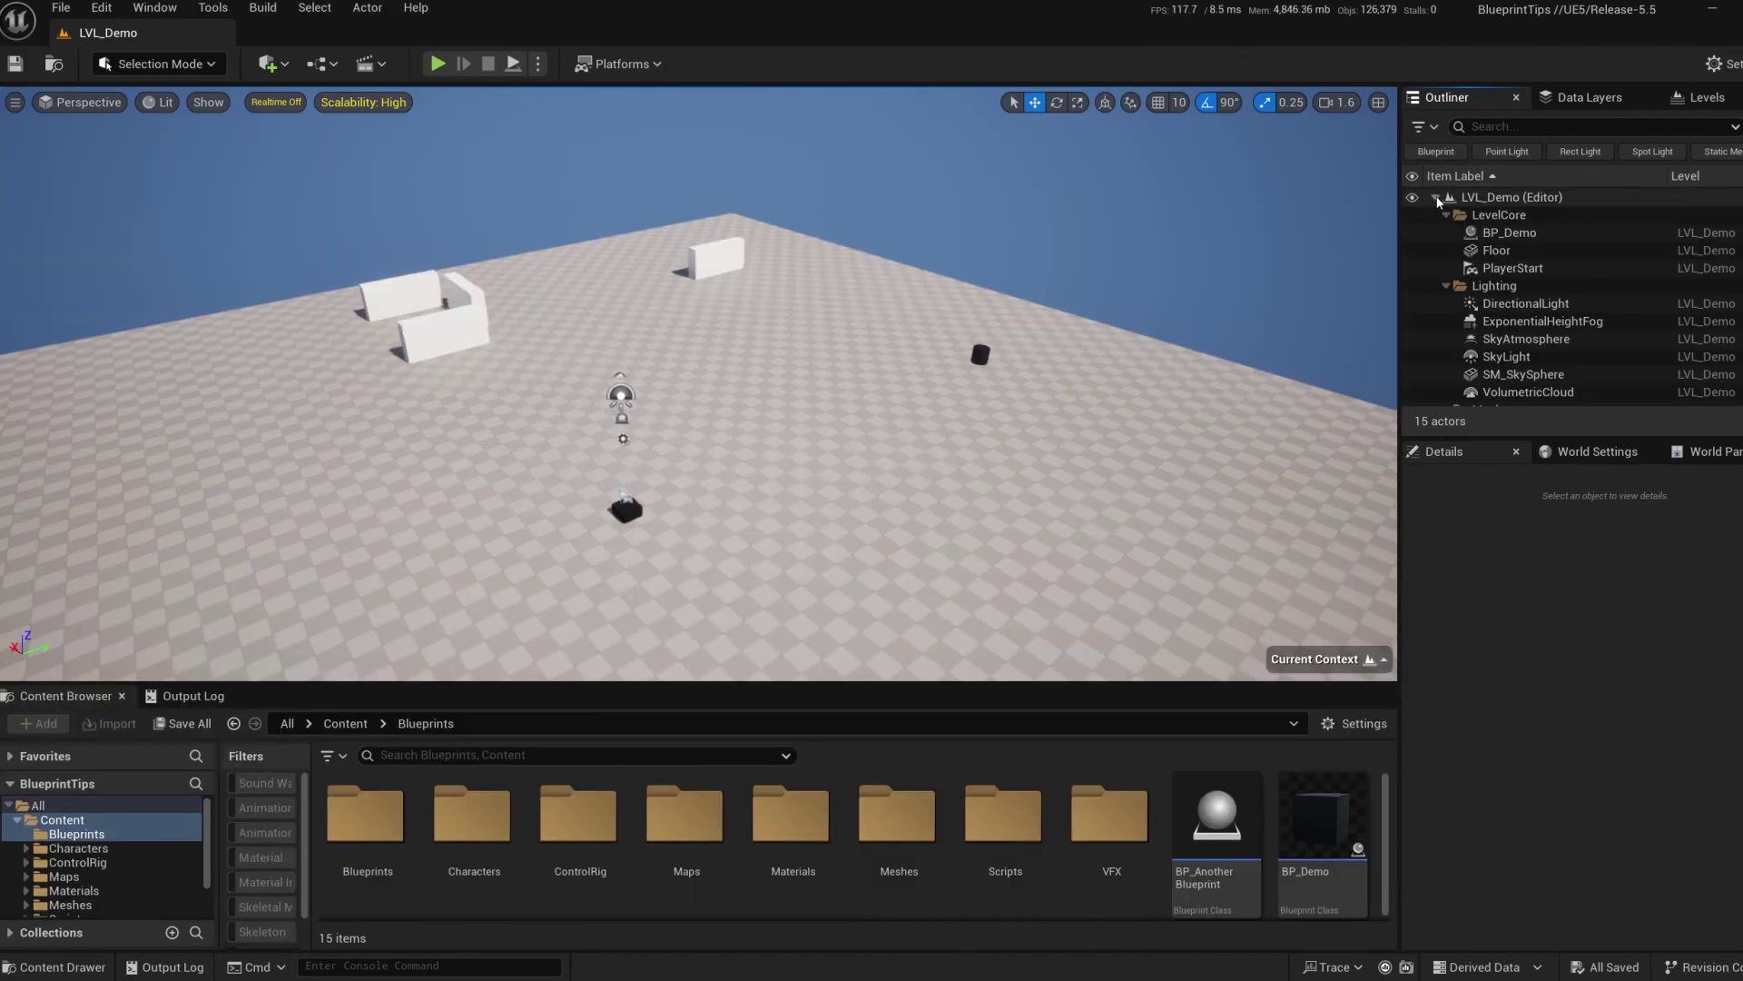
Duplicate the BP_Demo_Child actor nine times in the level.
scroll(1533, 247, down, 3)
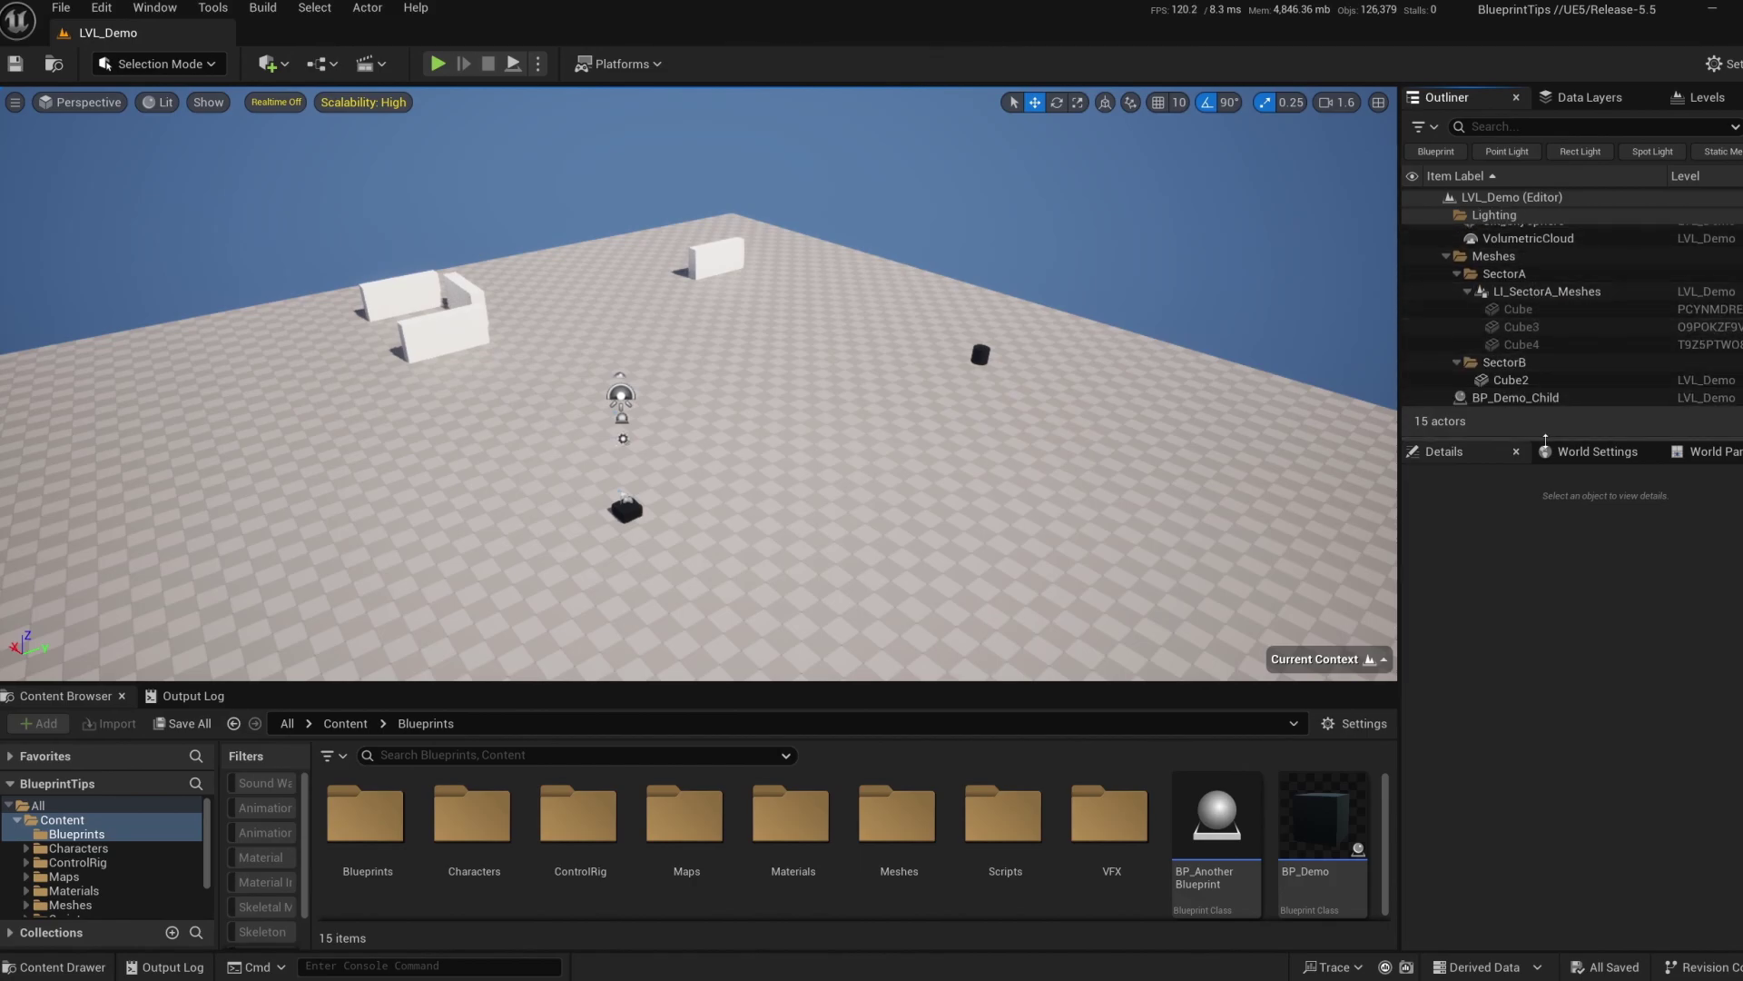
click(1547, 400)
key(ctrl+d)
key(ctrl+d)
key(ctrl+d)
key(ctrl+d)
key(ctrl+d)
key(ctrl+d)
key(ctrl+d)
key(ctrl+d)
key(ctrl+d)
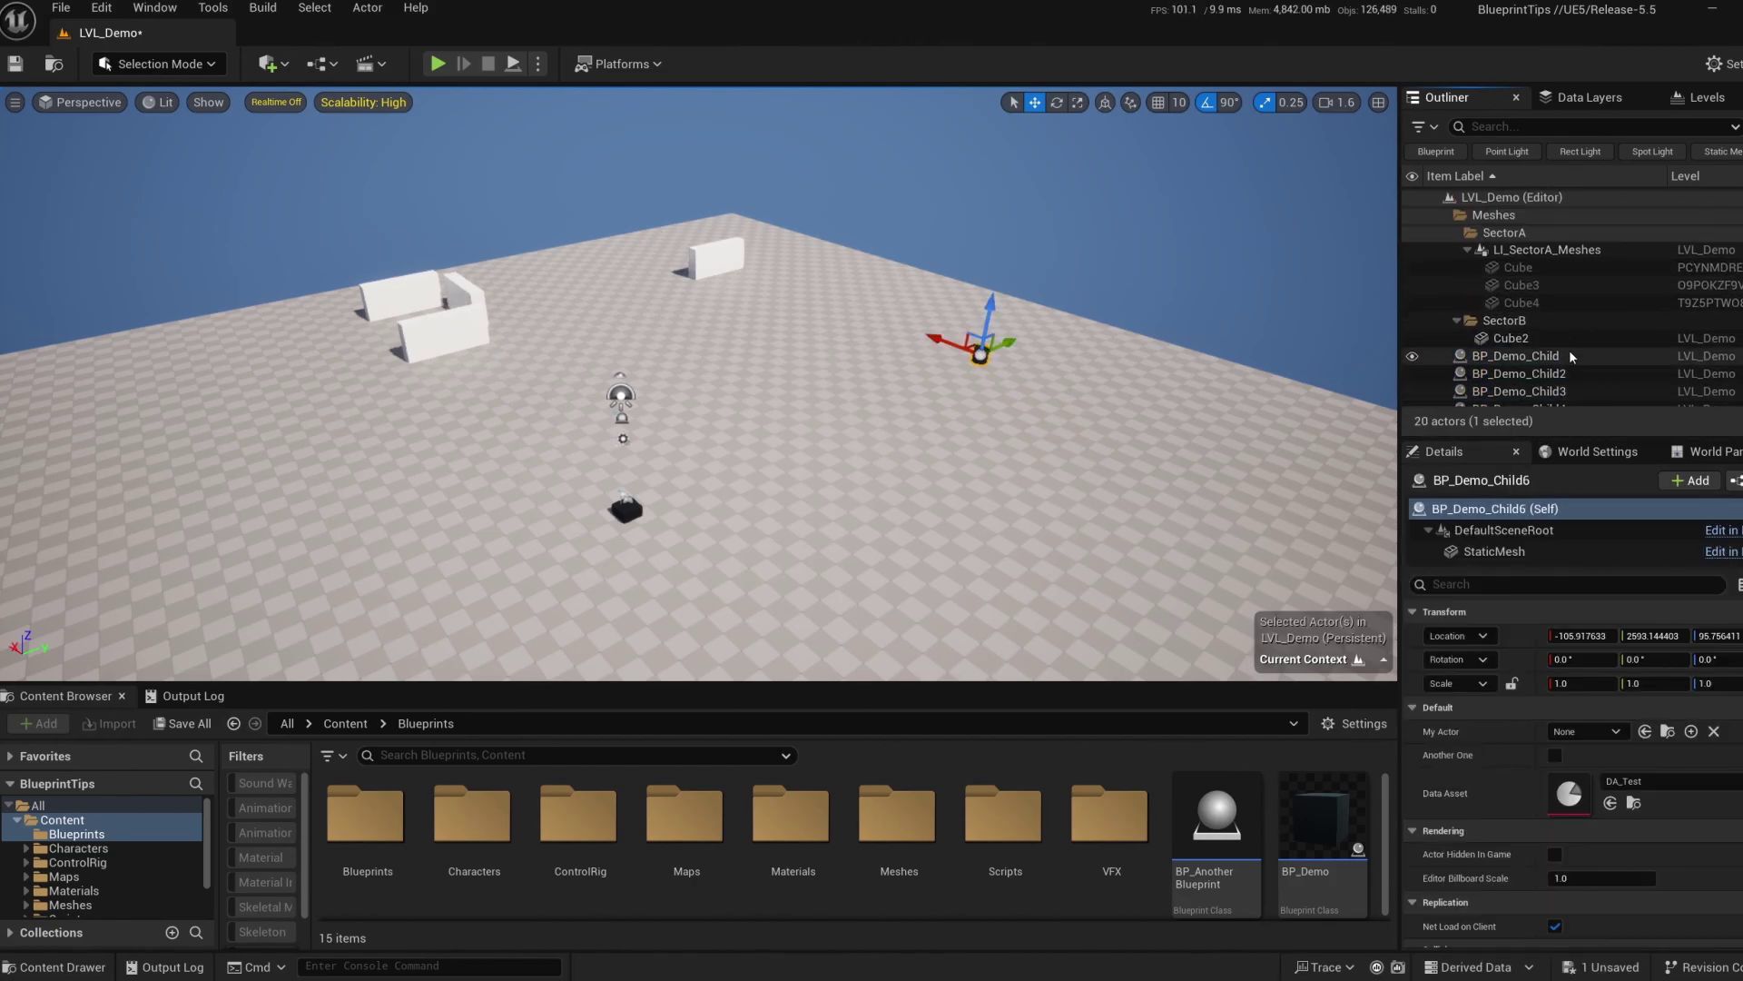
Collapse all nested Outliner folders while keeping the LVL_Demo root itself open.
scroll(1576, 336, up, 5)
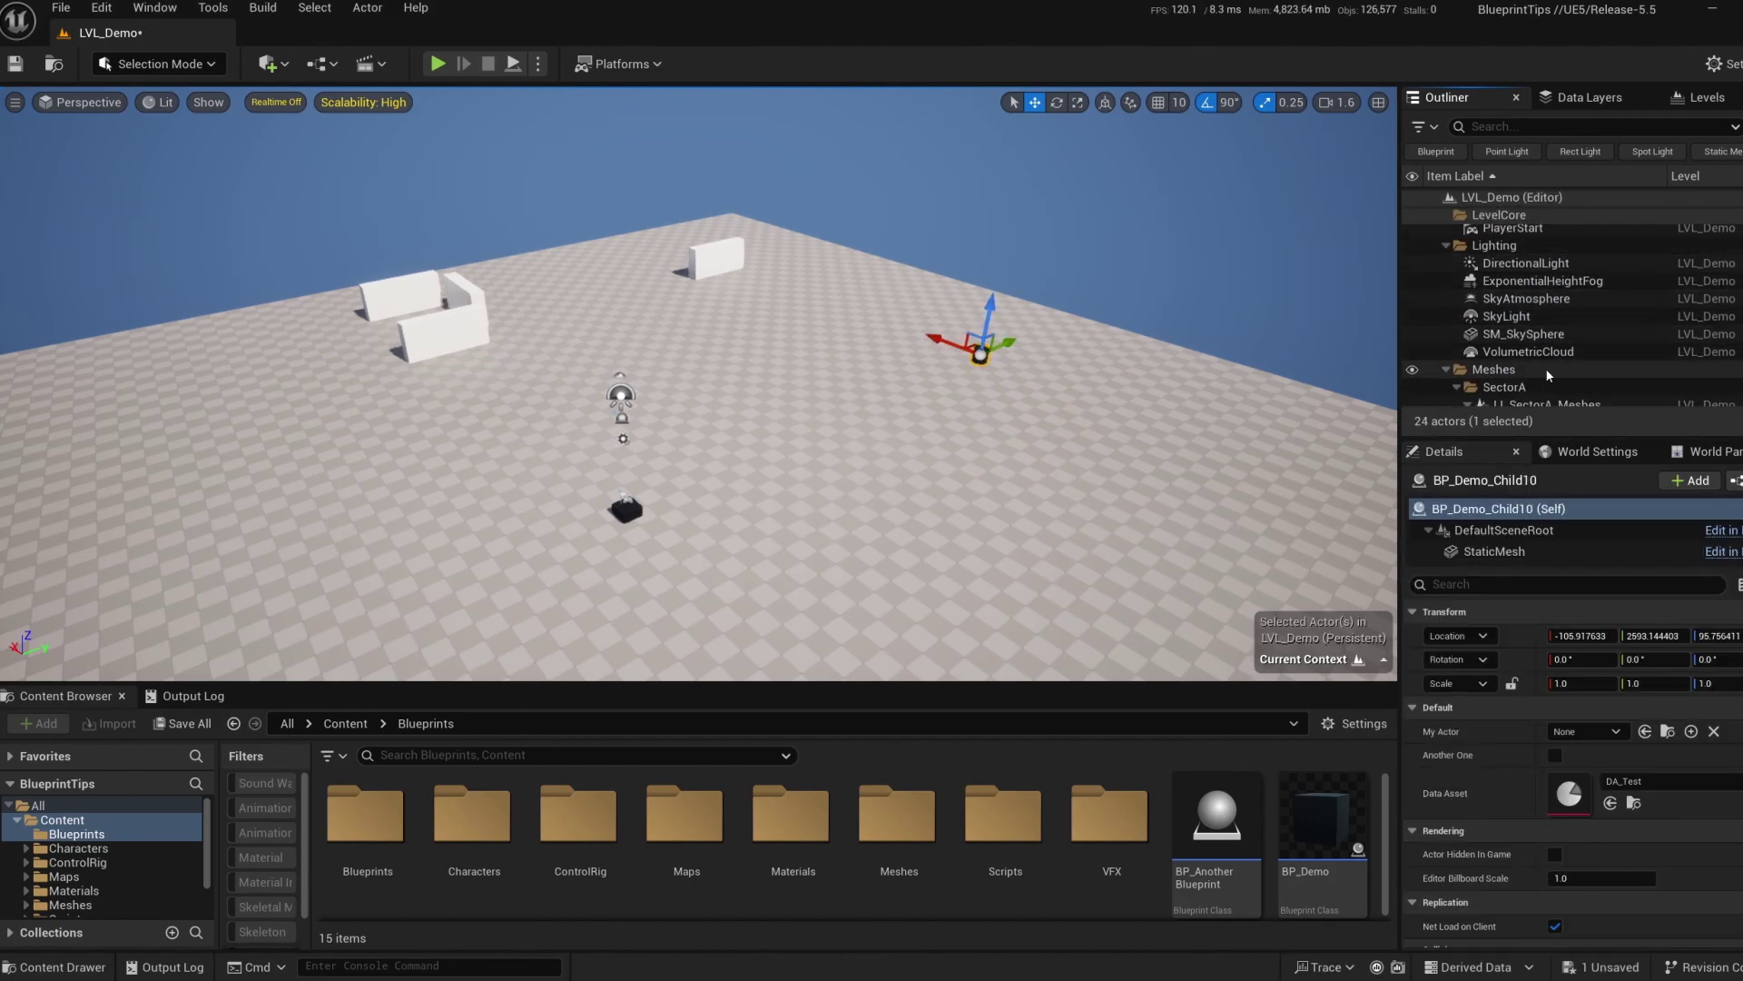
scroll(1544, 300, up, 2)
shift+click(1436, 197)
click(1435, 197)
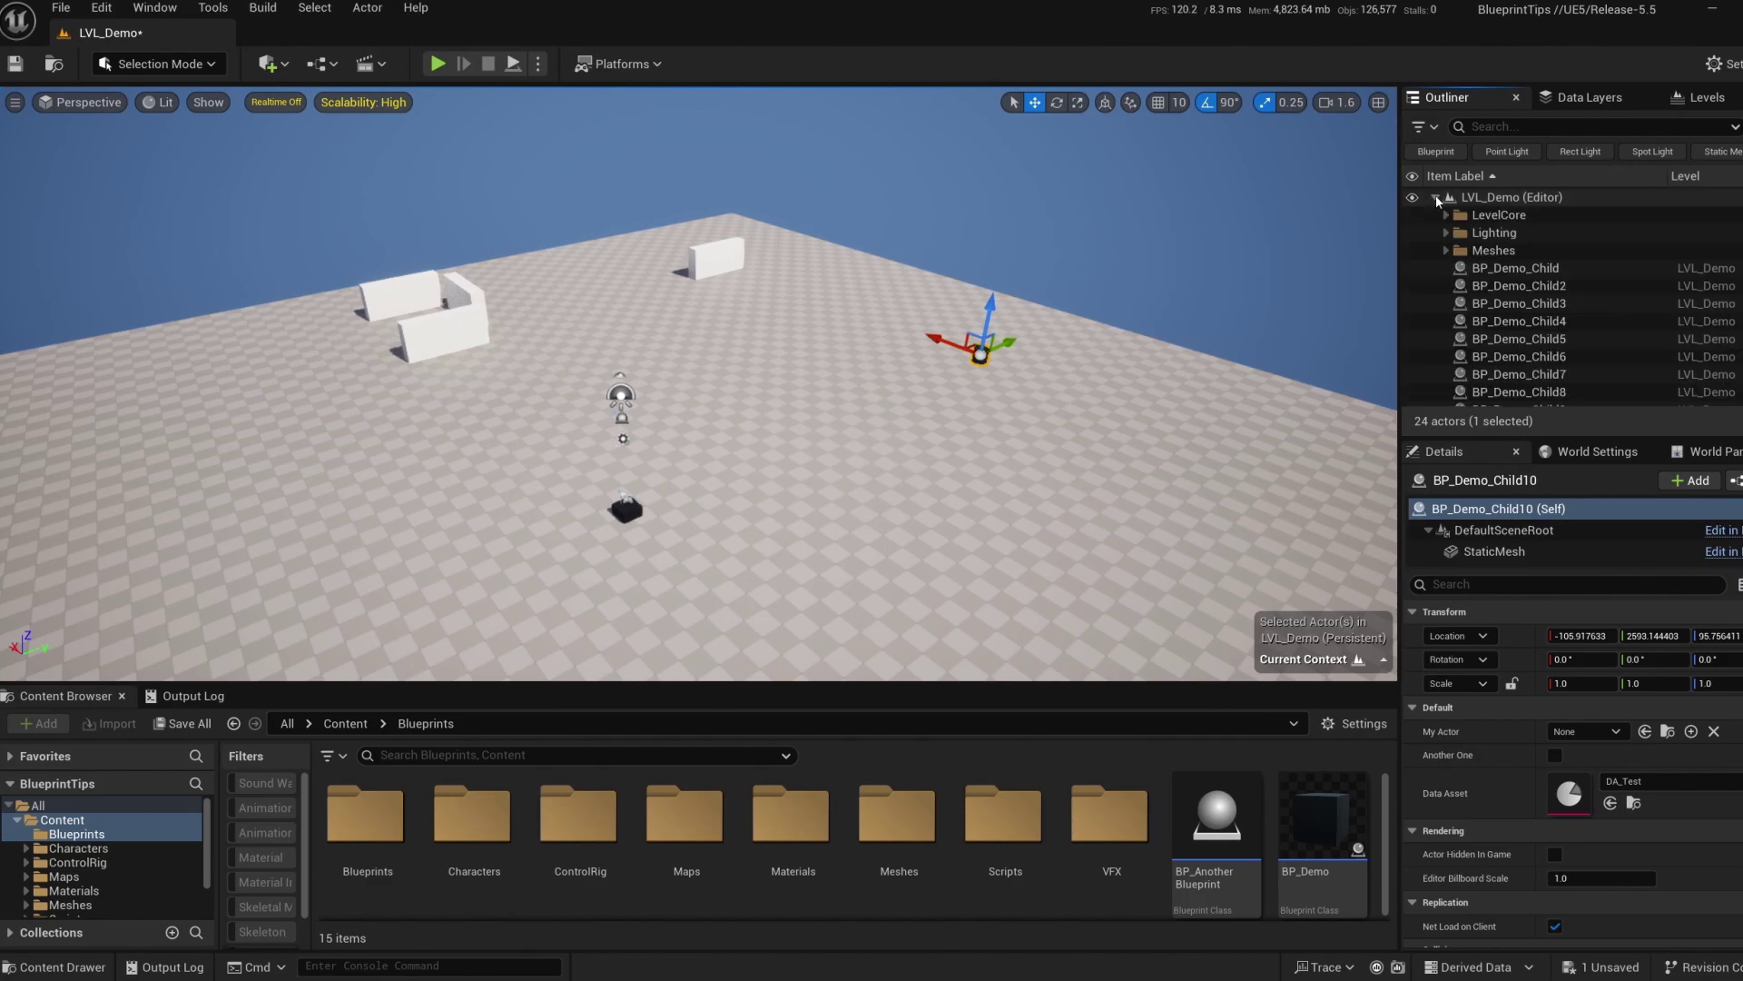
Make Meshes the current folder in the Outliner and duplicate BP_Demo_Child3 into it.
click(1492, 251)
right_click(1492, 252)
mouse_move(1535, 385)
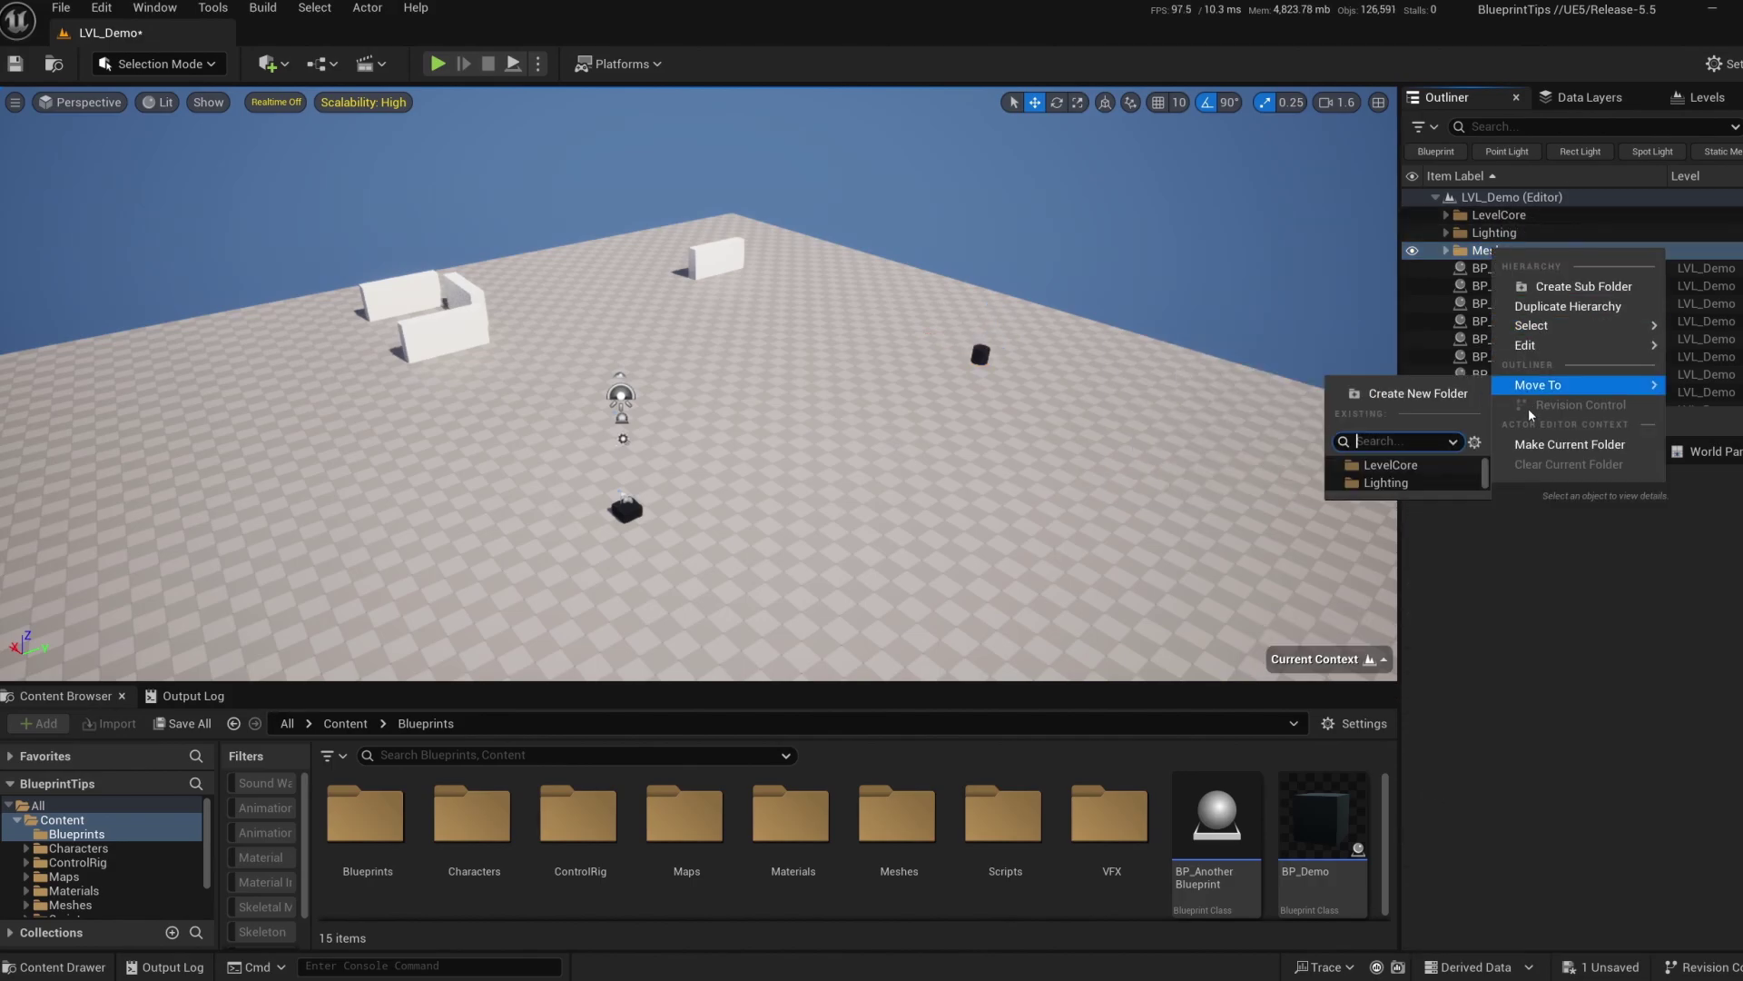
click(1535, 444)
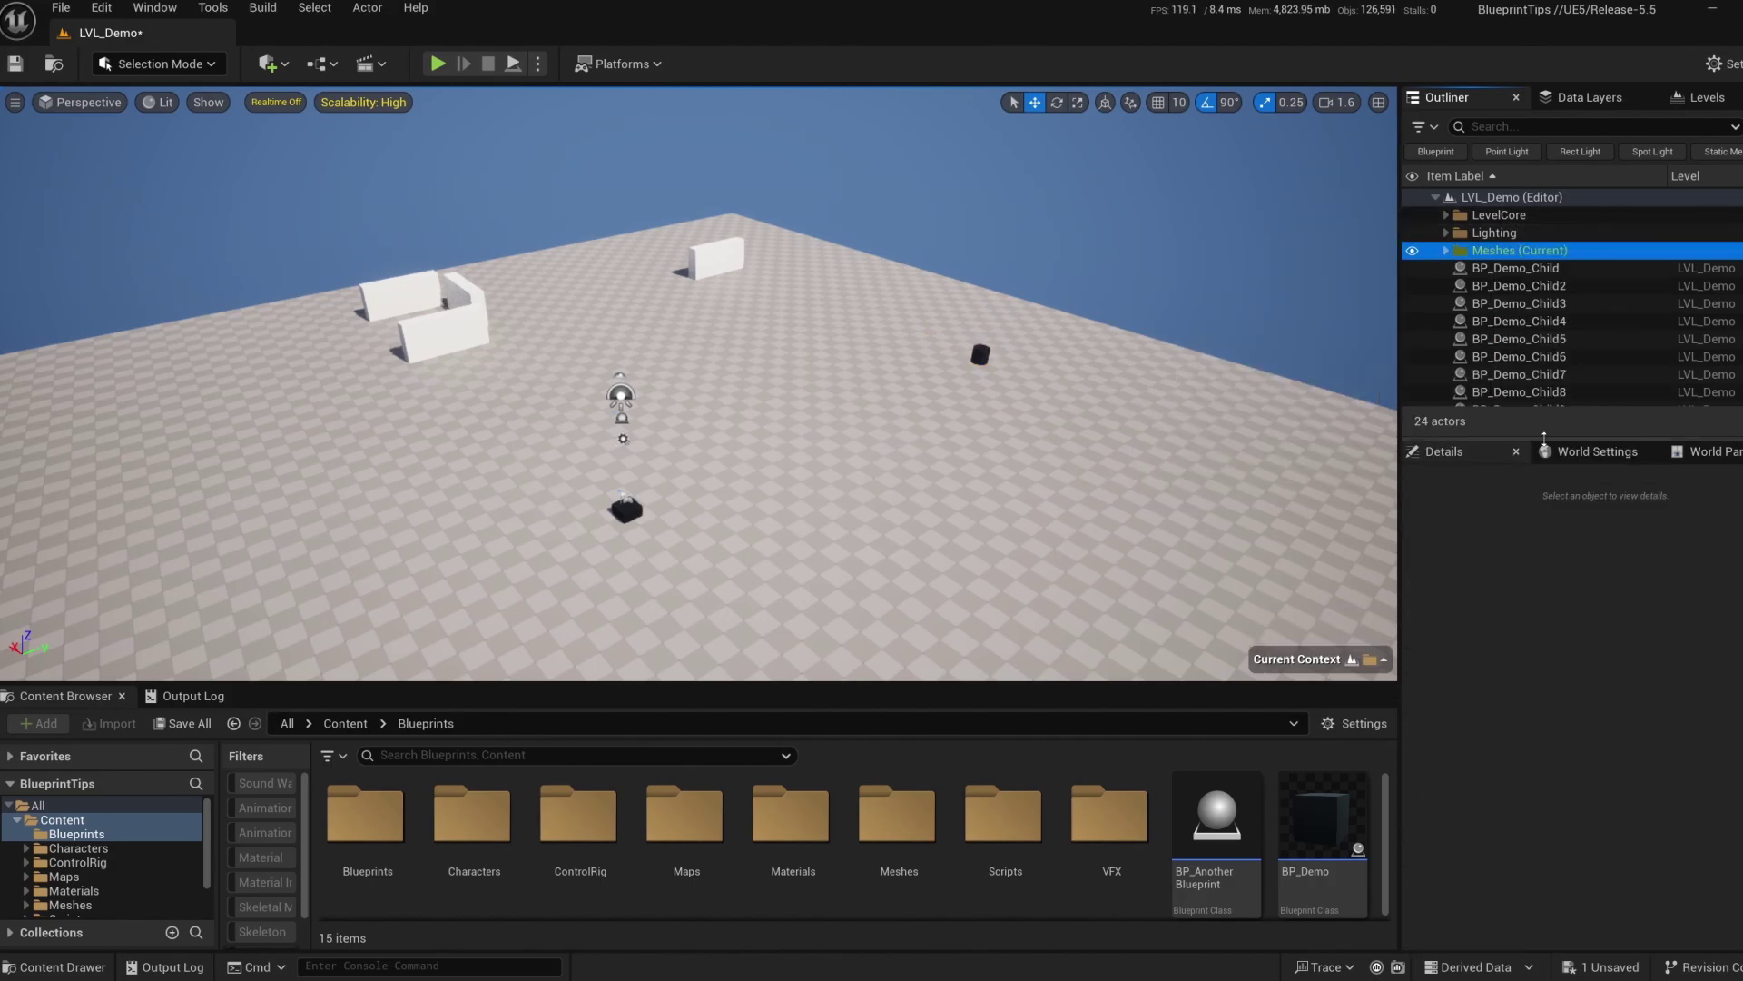
click(1522, 302)
key(ctrl+d)
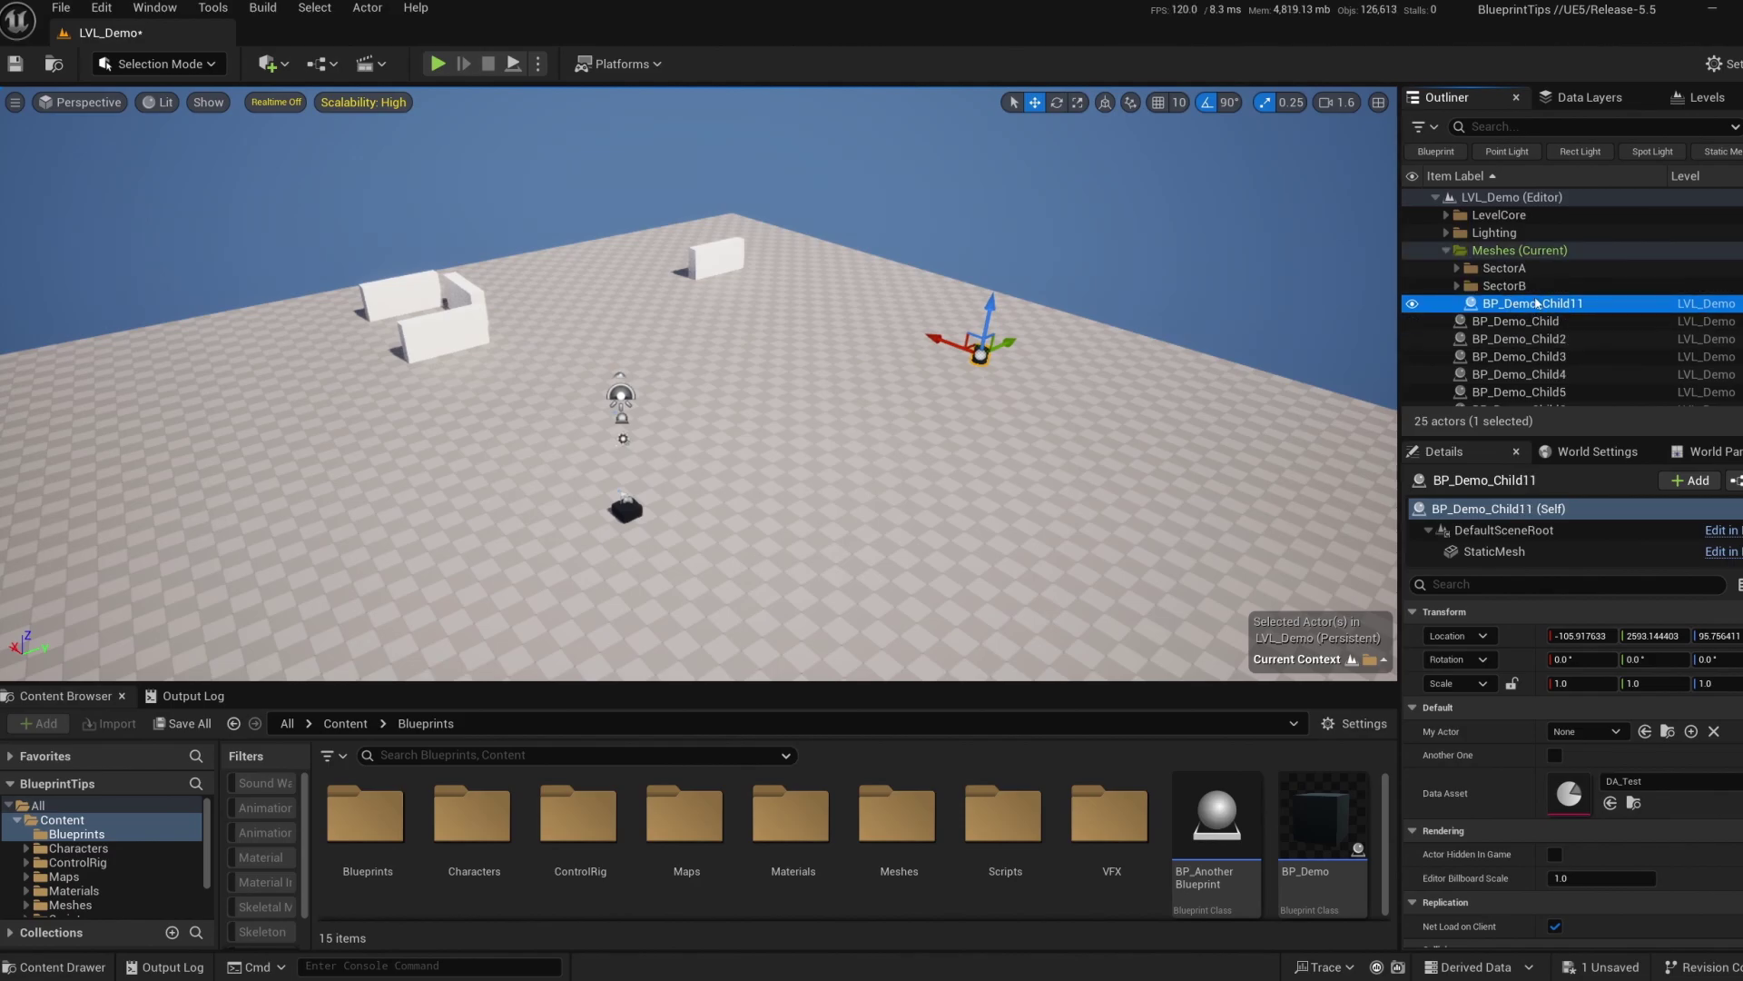
Move the loose actors BP_Demo_Child through BP_Demo_Child10 into the Meshes folder.
click(1544, 322)
scroll(1570, 332, down, 2)
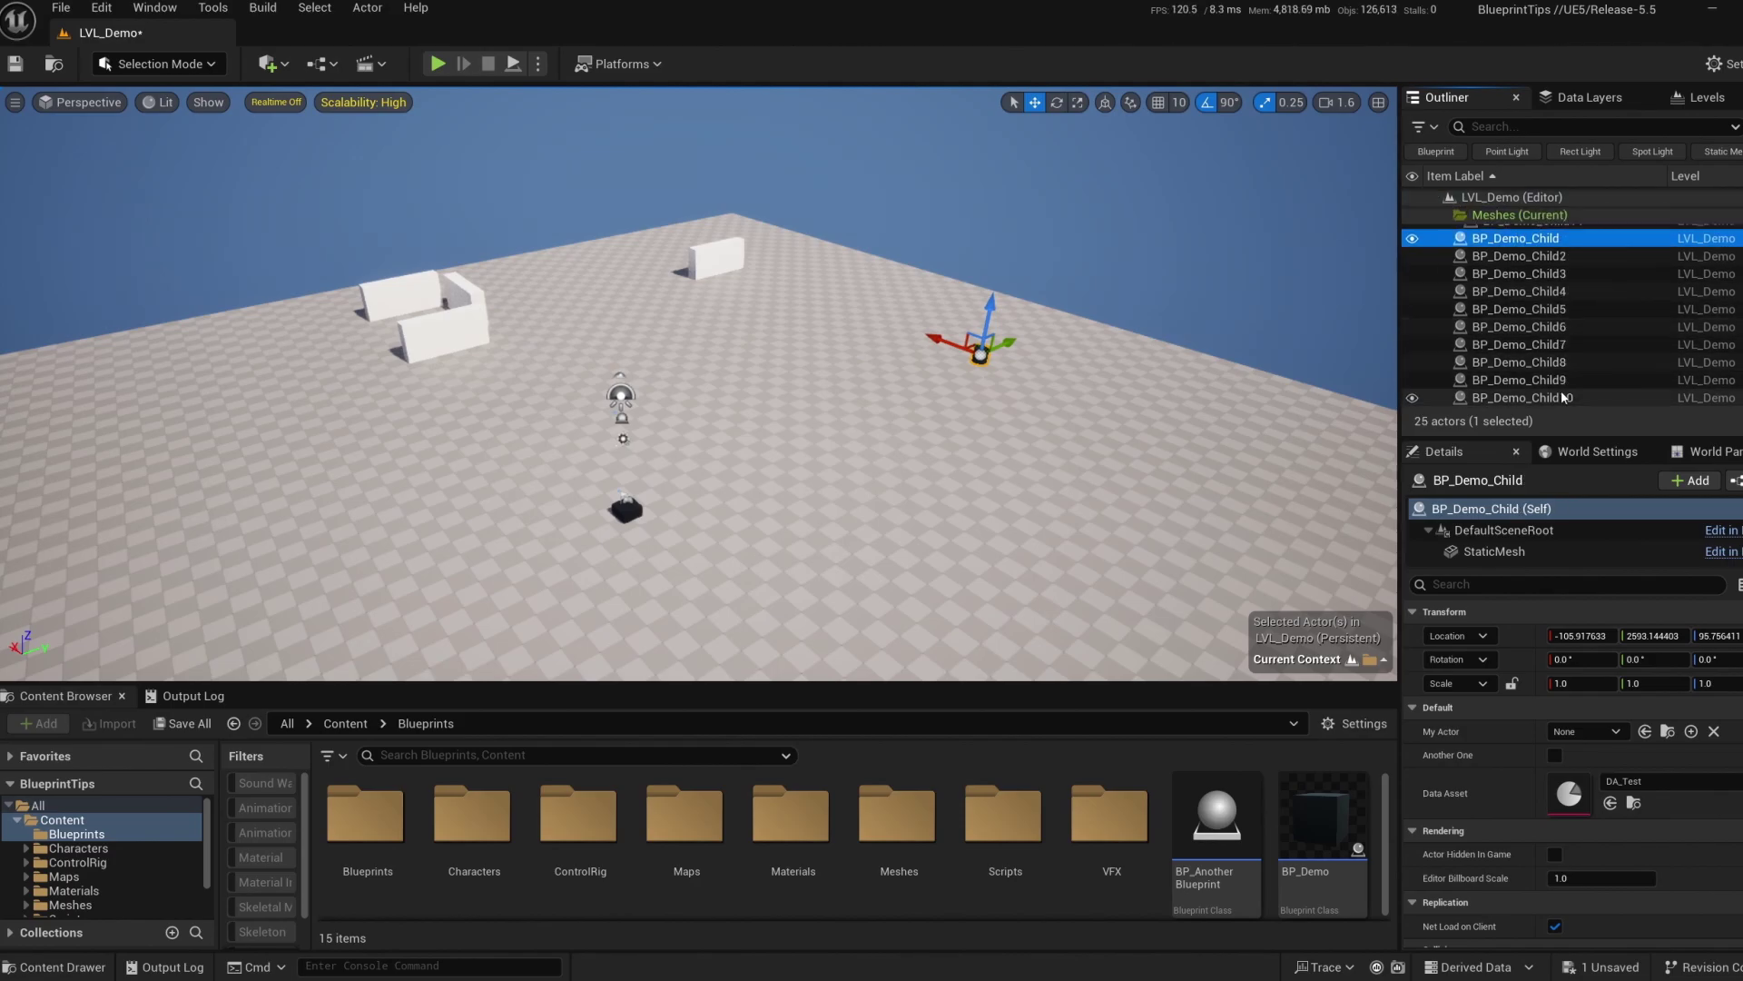
shift+click(1561, 397)
scroll(1554, 399, up, 2)
drag(1560, 341, 1515, 257)
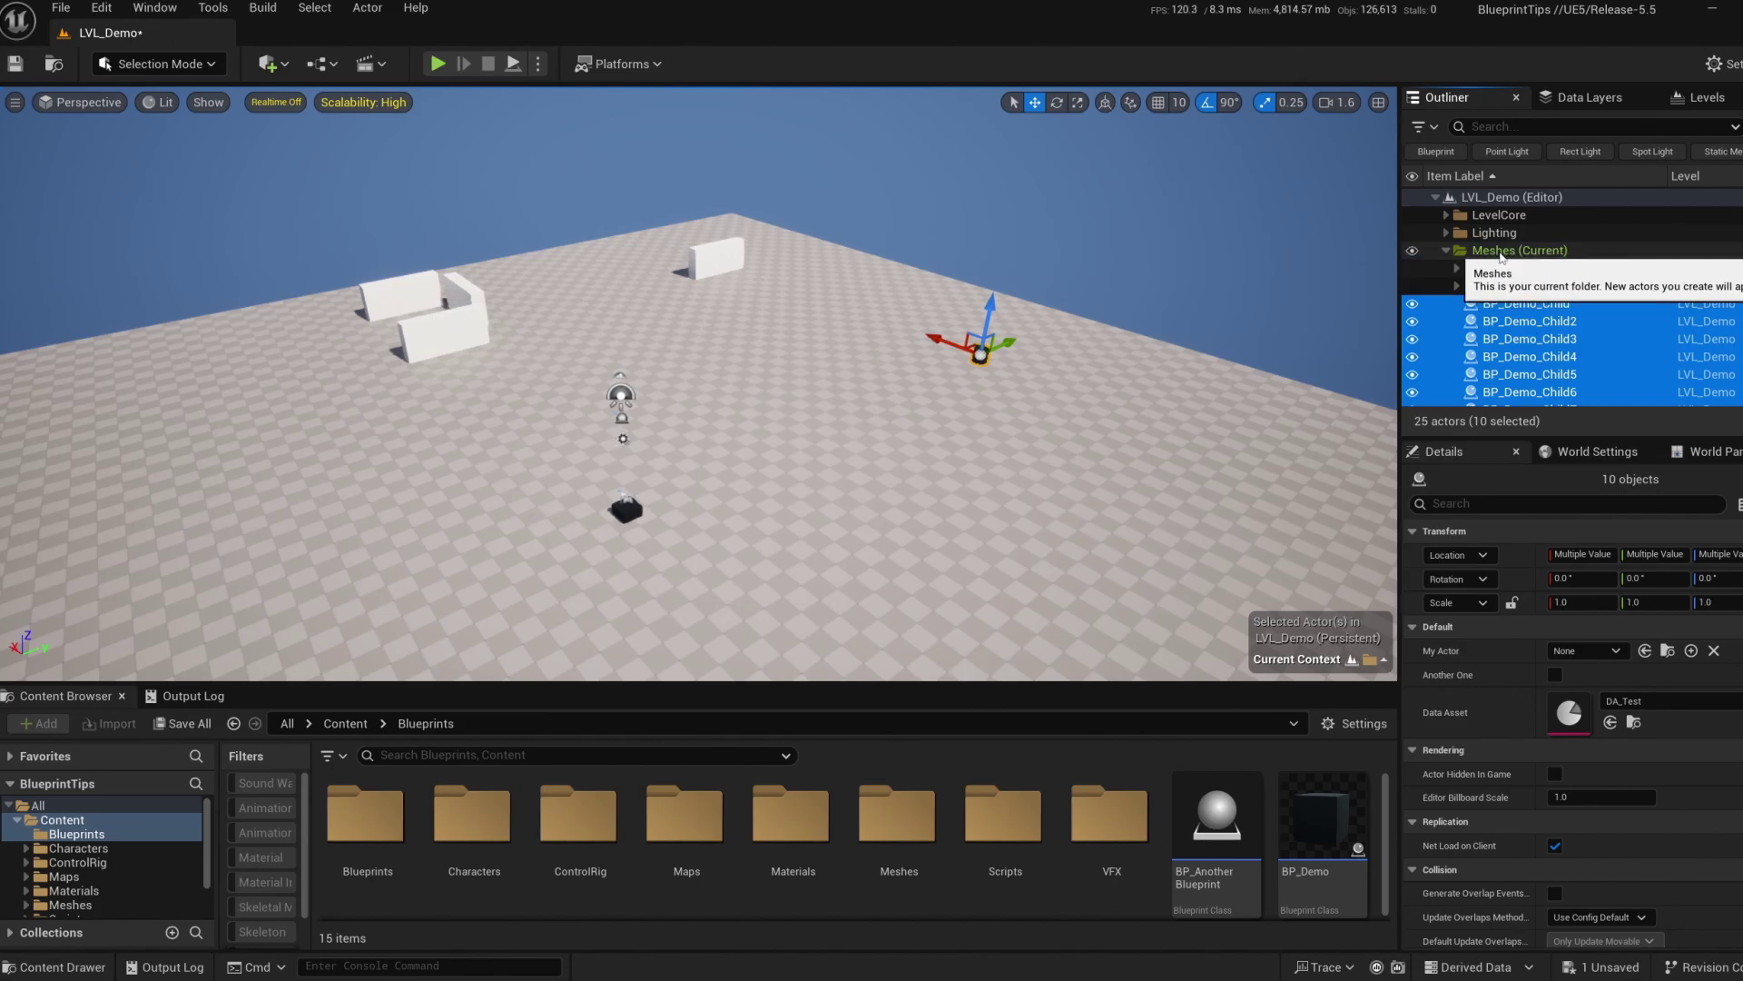
Make SectorA the current folder in the Outliner and duplicate BP_Demo_Child3 into it.
right_click(1502, 269)
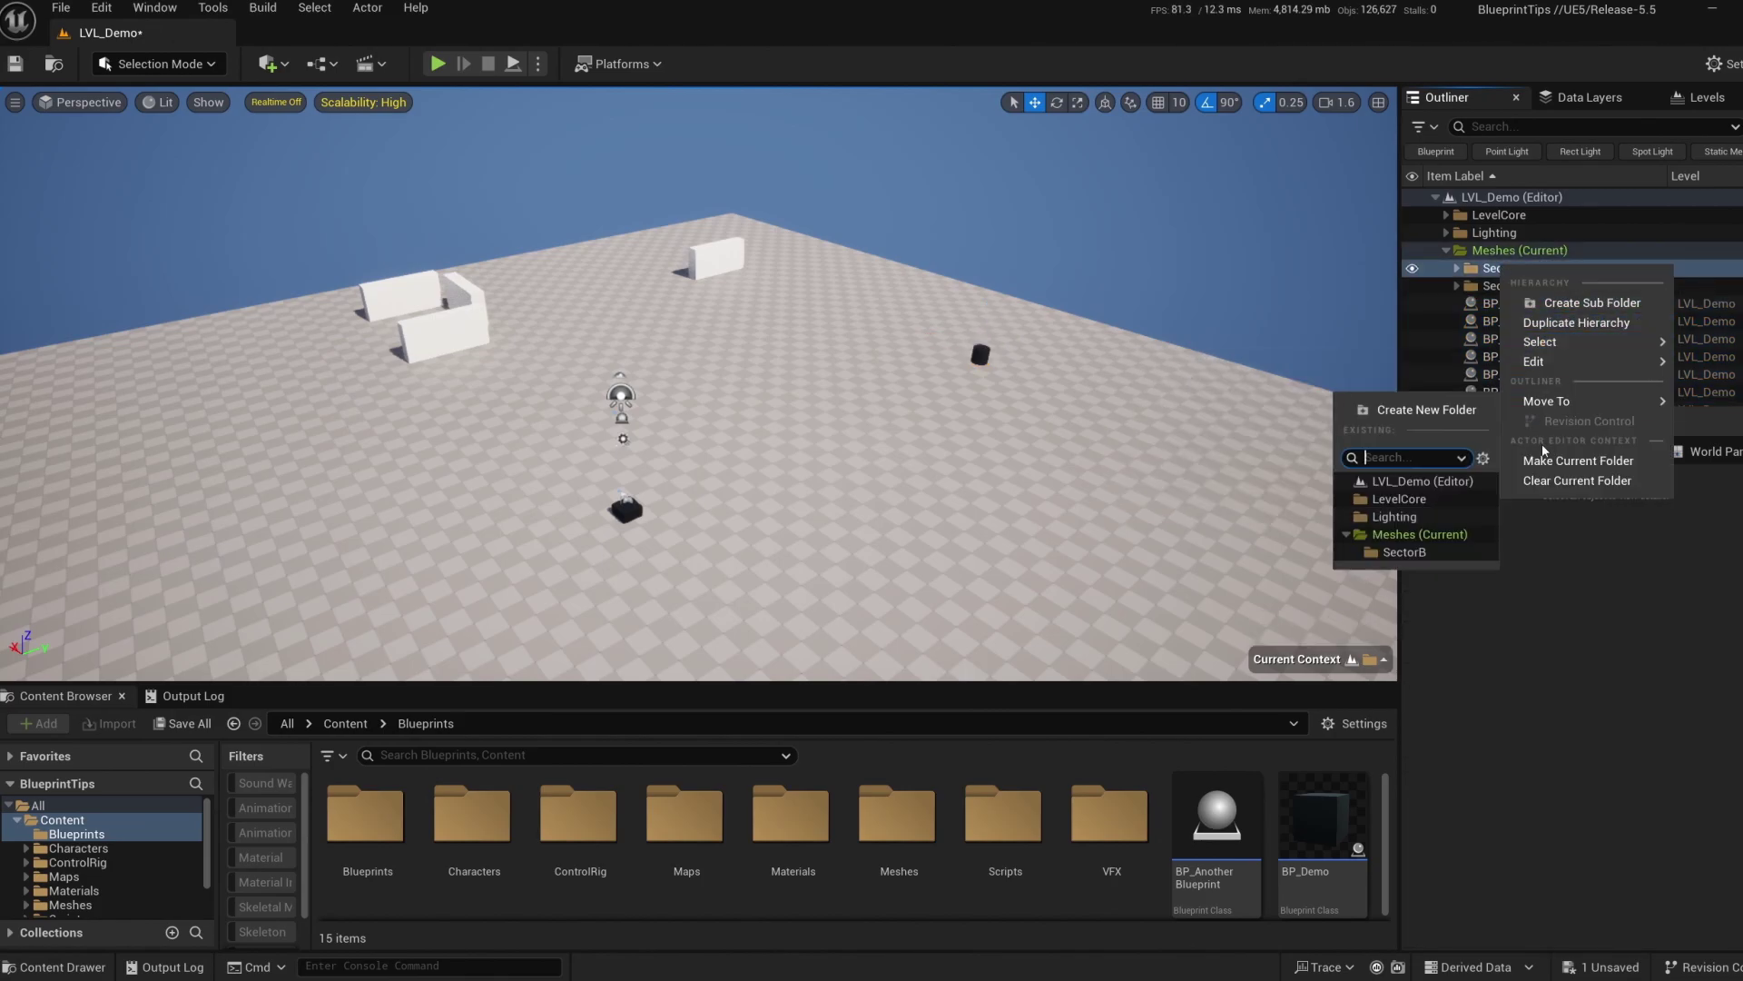
click(1571, 461)
click(1539, 338)
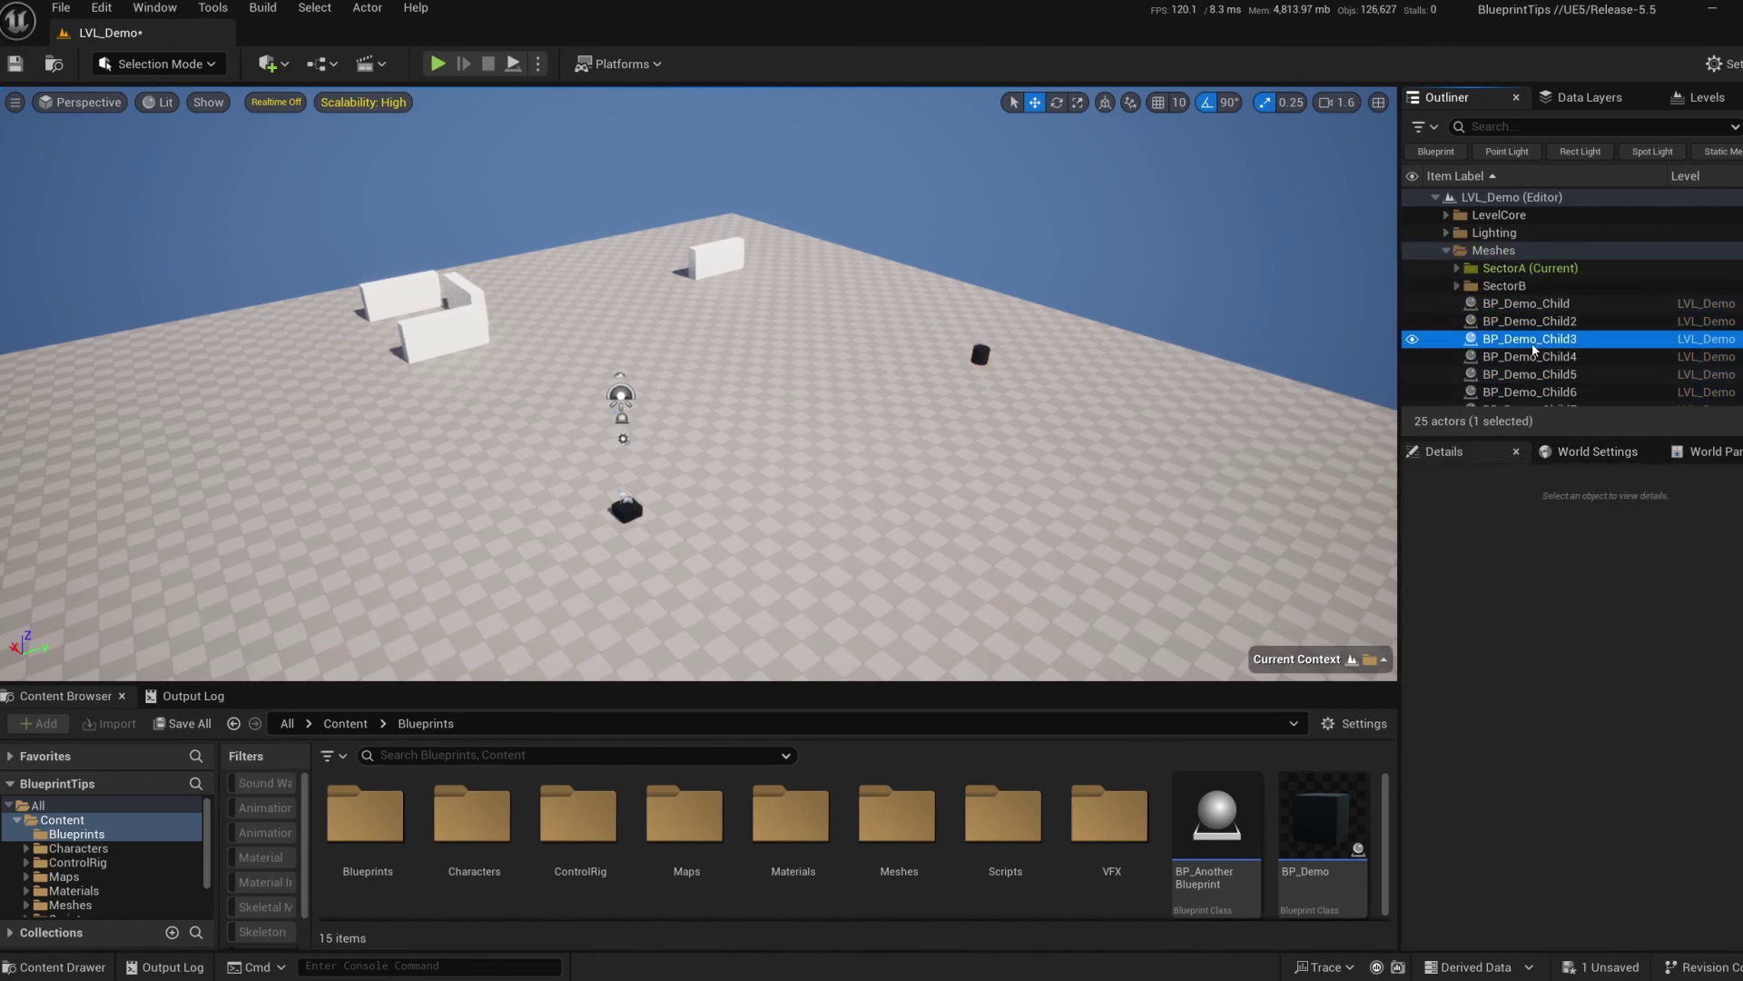
key(ctrl+d)
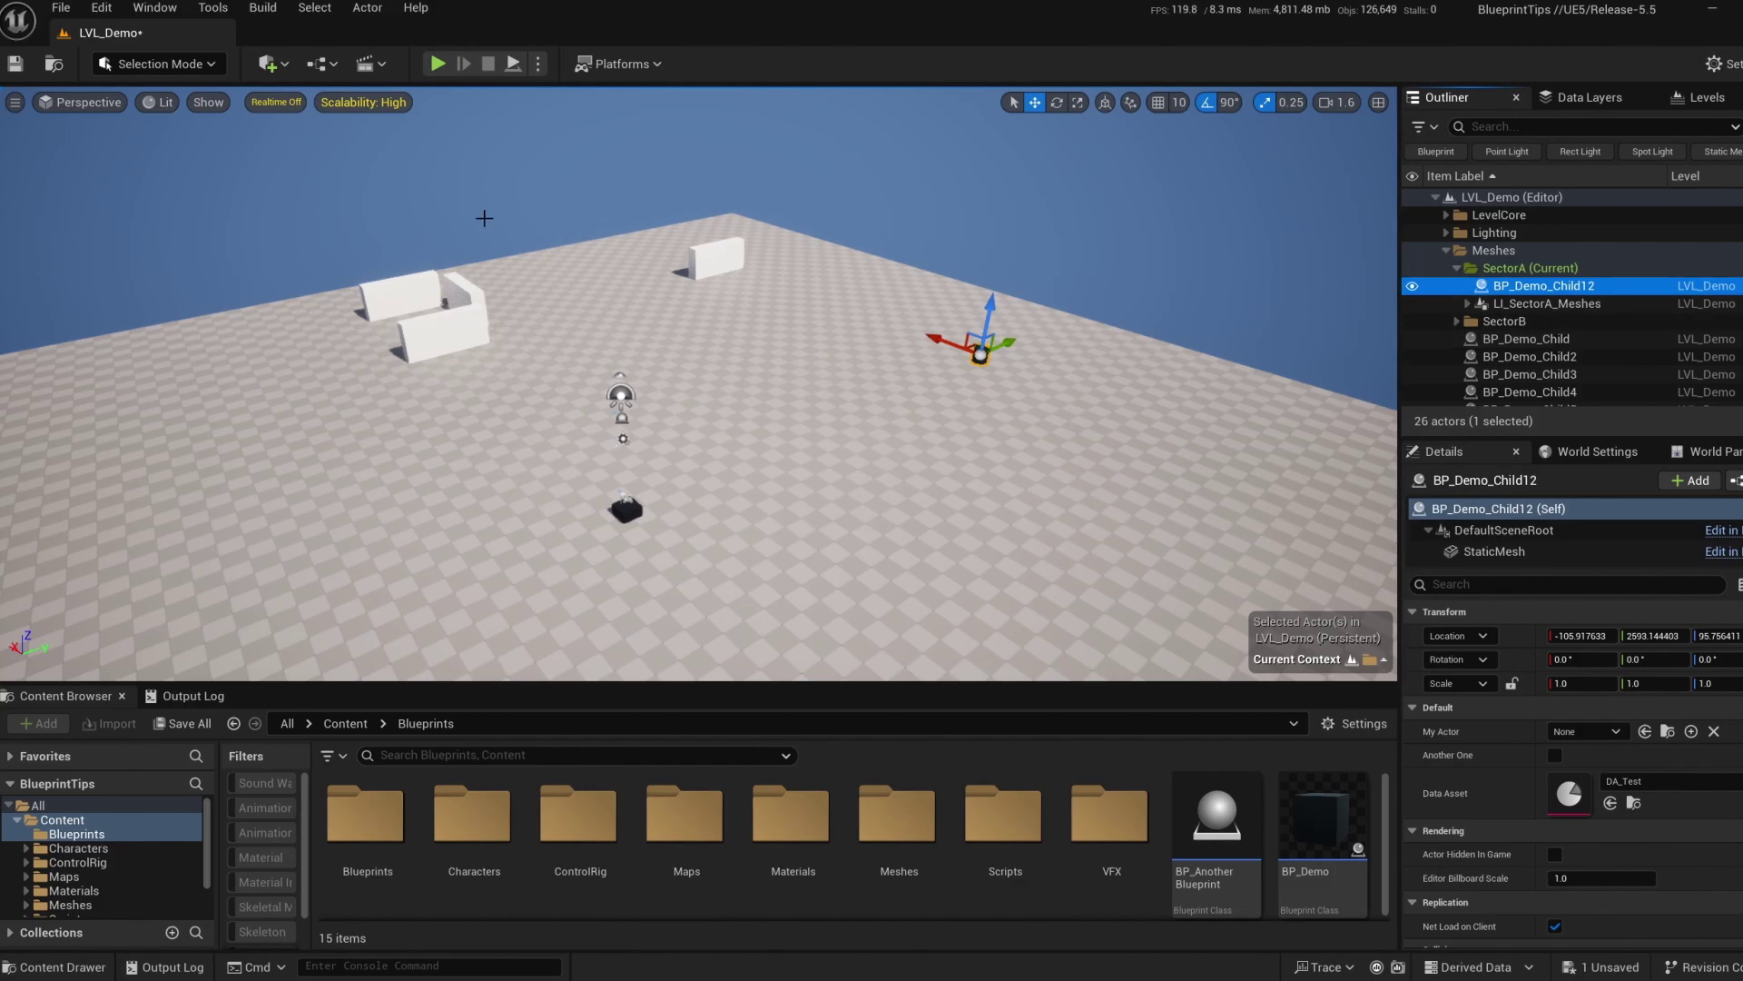
Place a point light and a basic shape in the level so they land in the current SectorA folder.
click(268, 63)
mouse_move(345, 256)
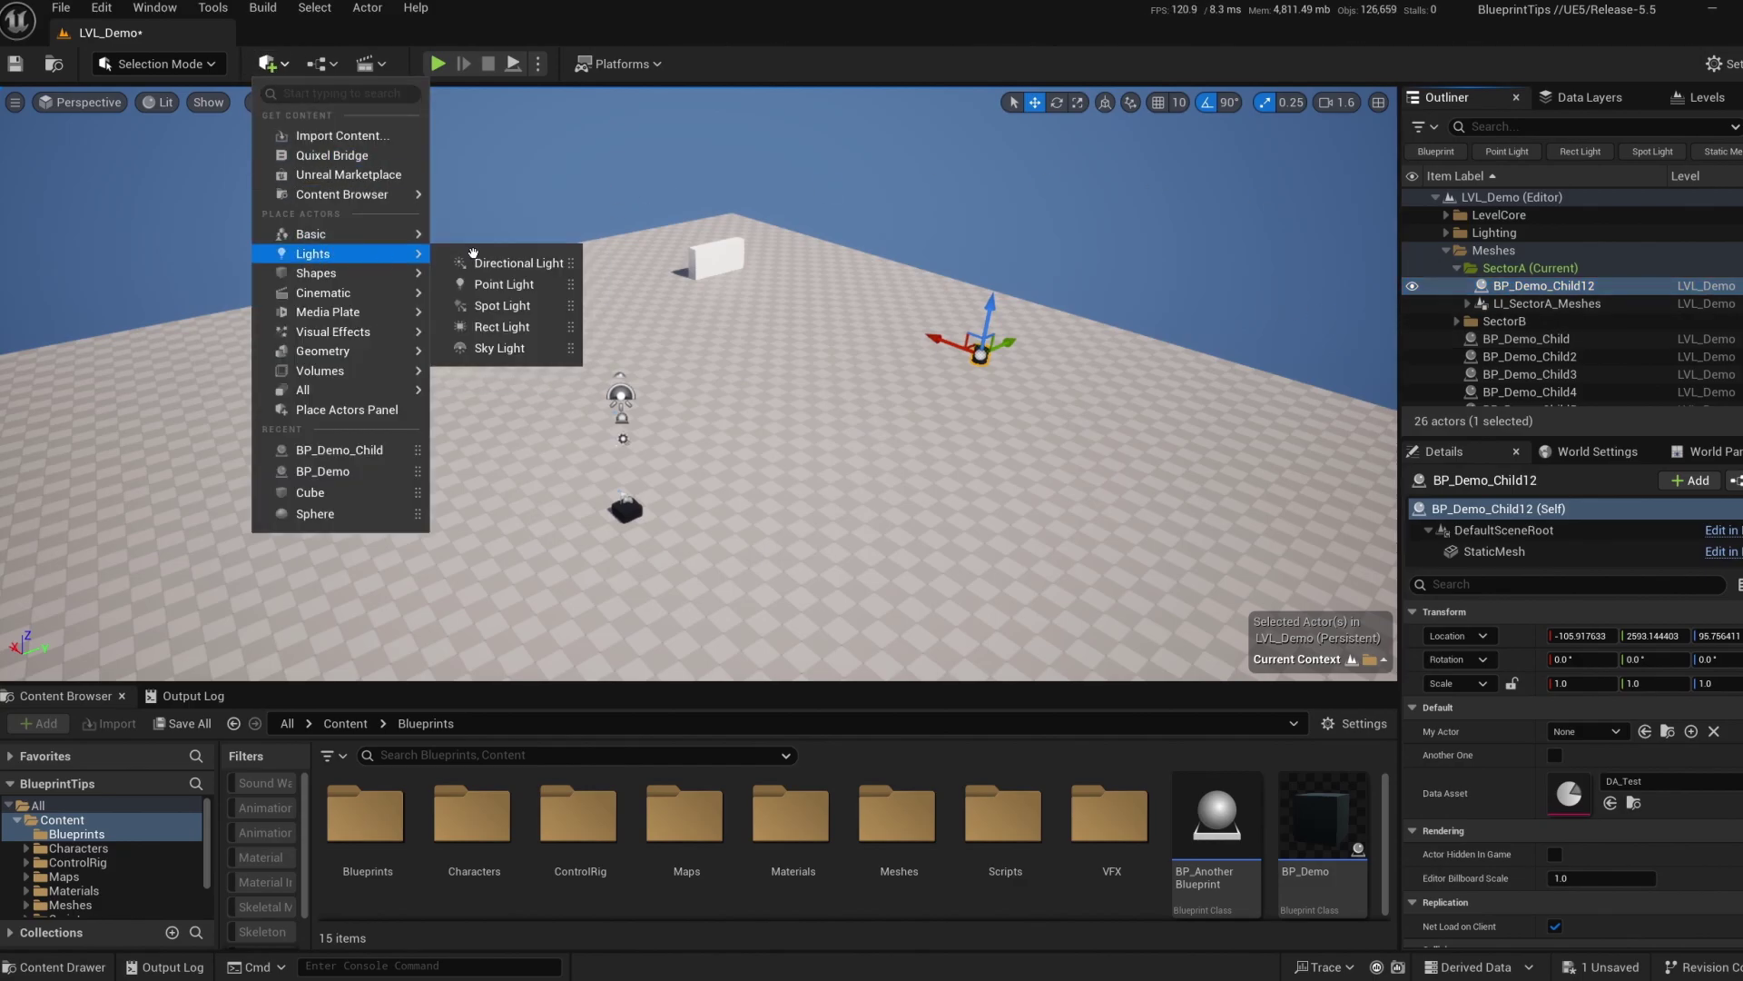
click(492, 284)
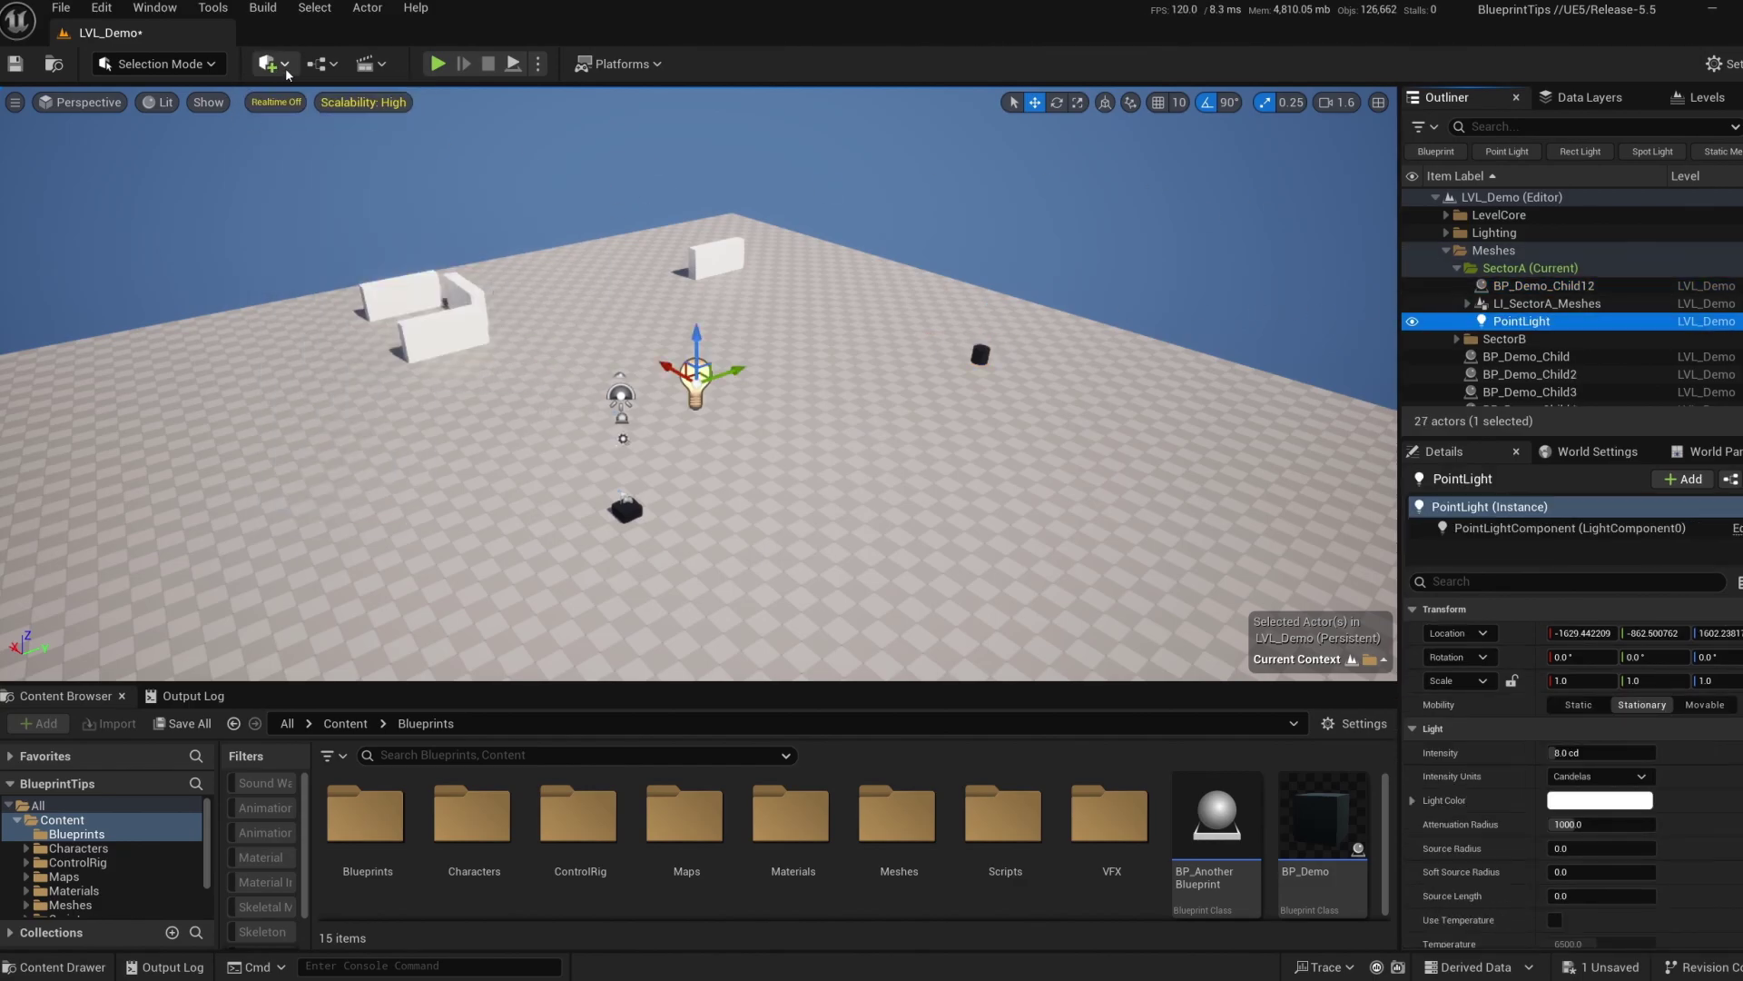
click(273, 65)
mouse_move(345, 280)
click(481, 283)
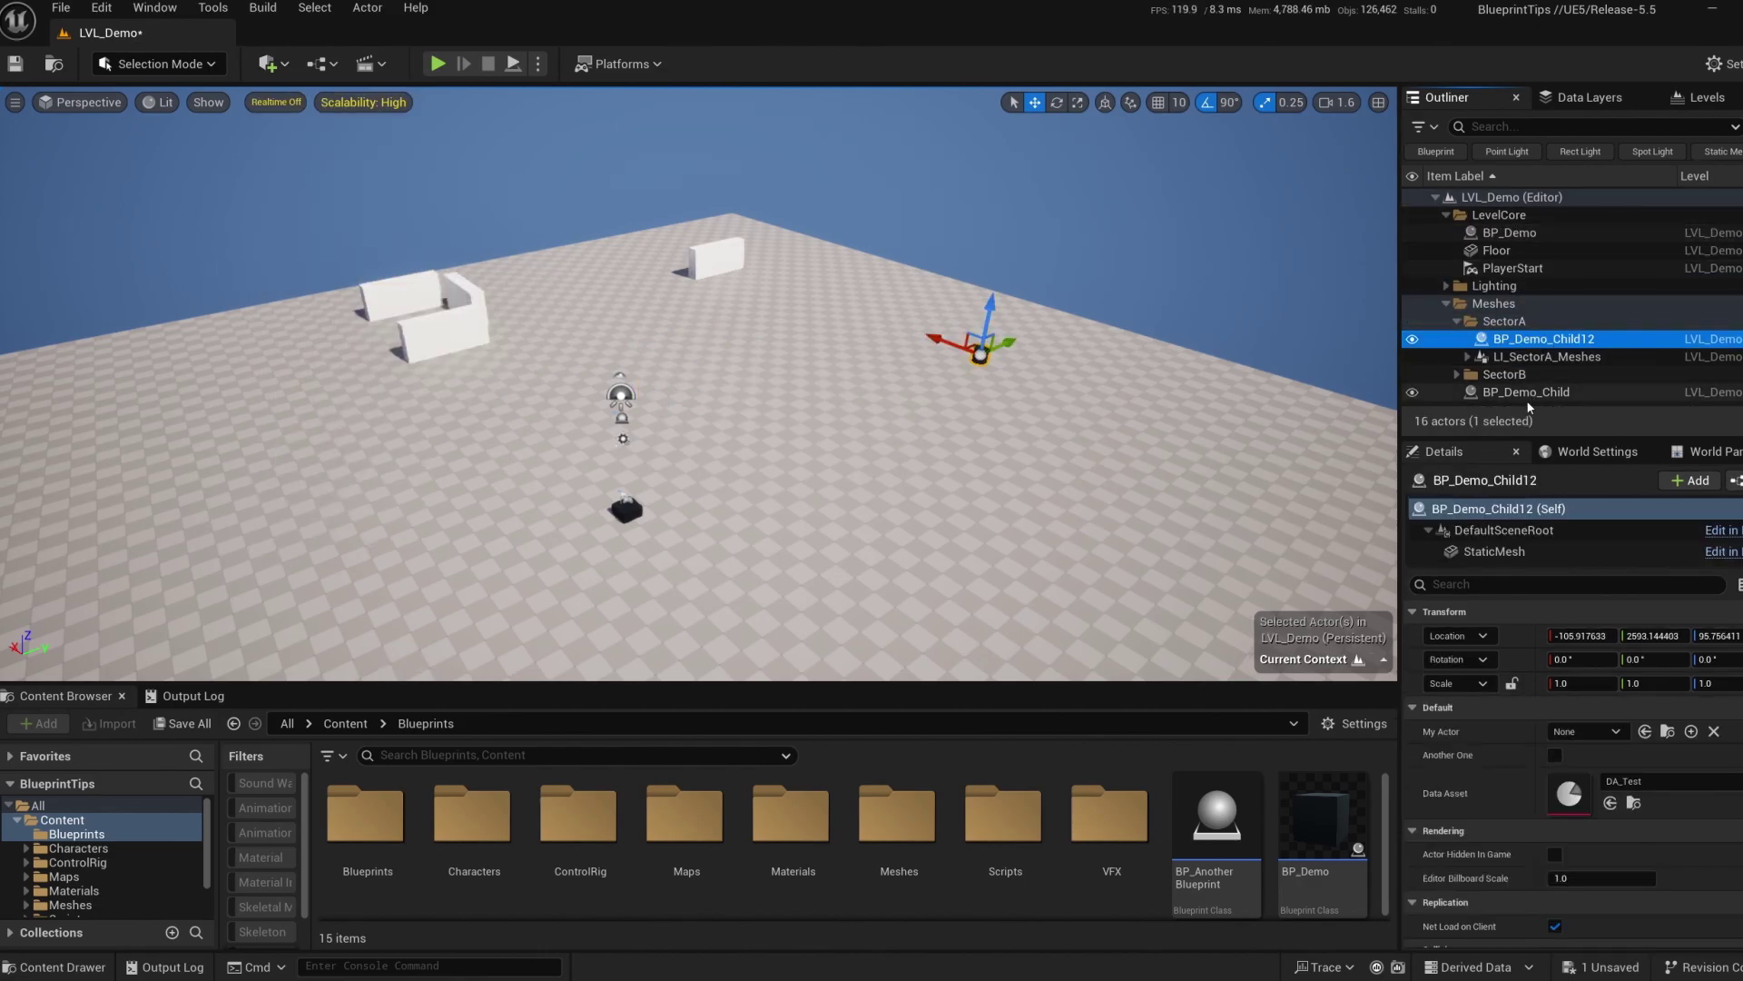
Move the BP_Demo_Child actor into the SectorA folder, filtering the destination folders by "sec".
right_click(1525, 398)
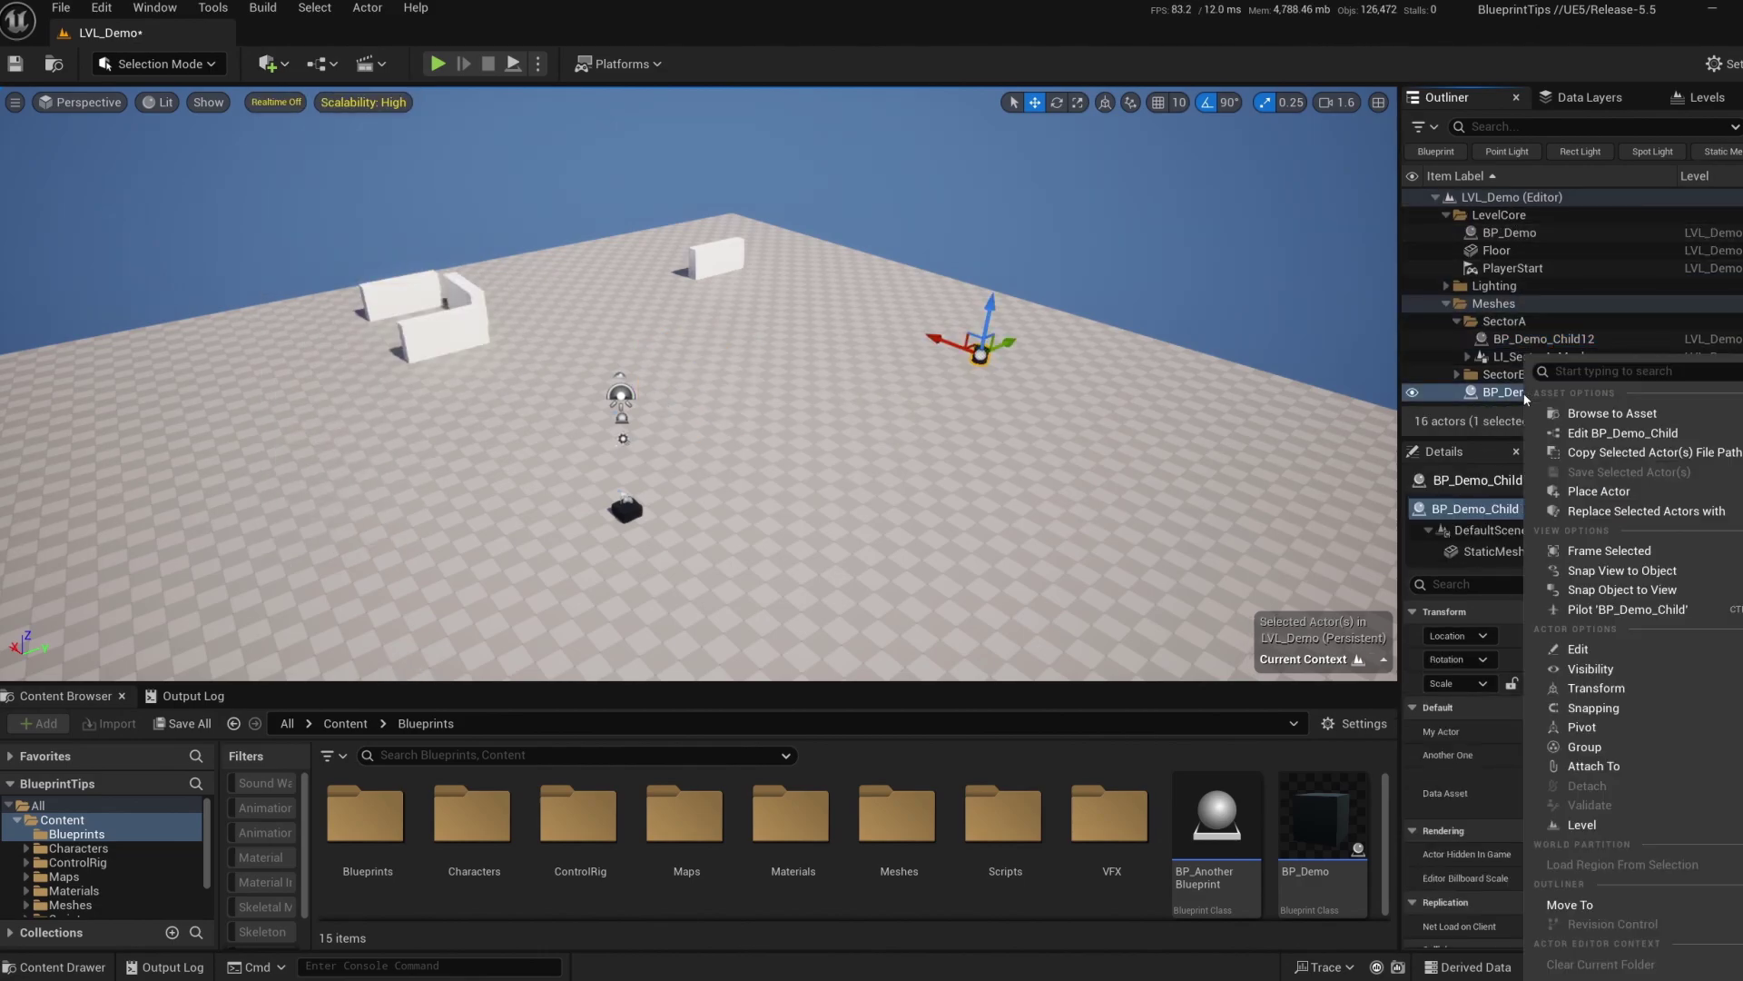
mouse_move(1561, 908)
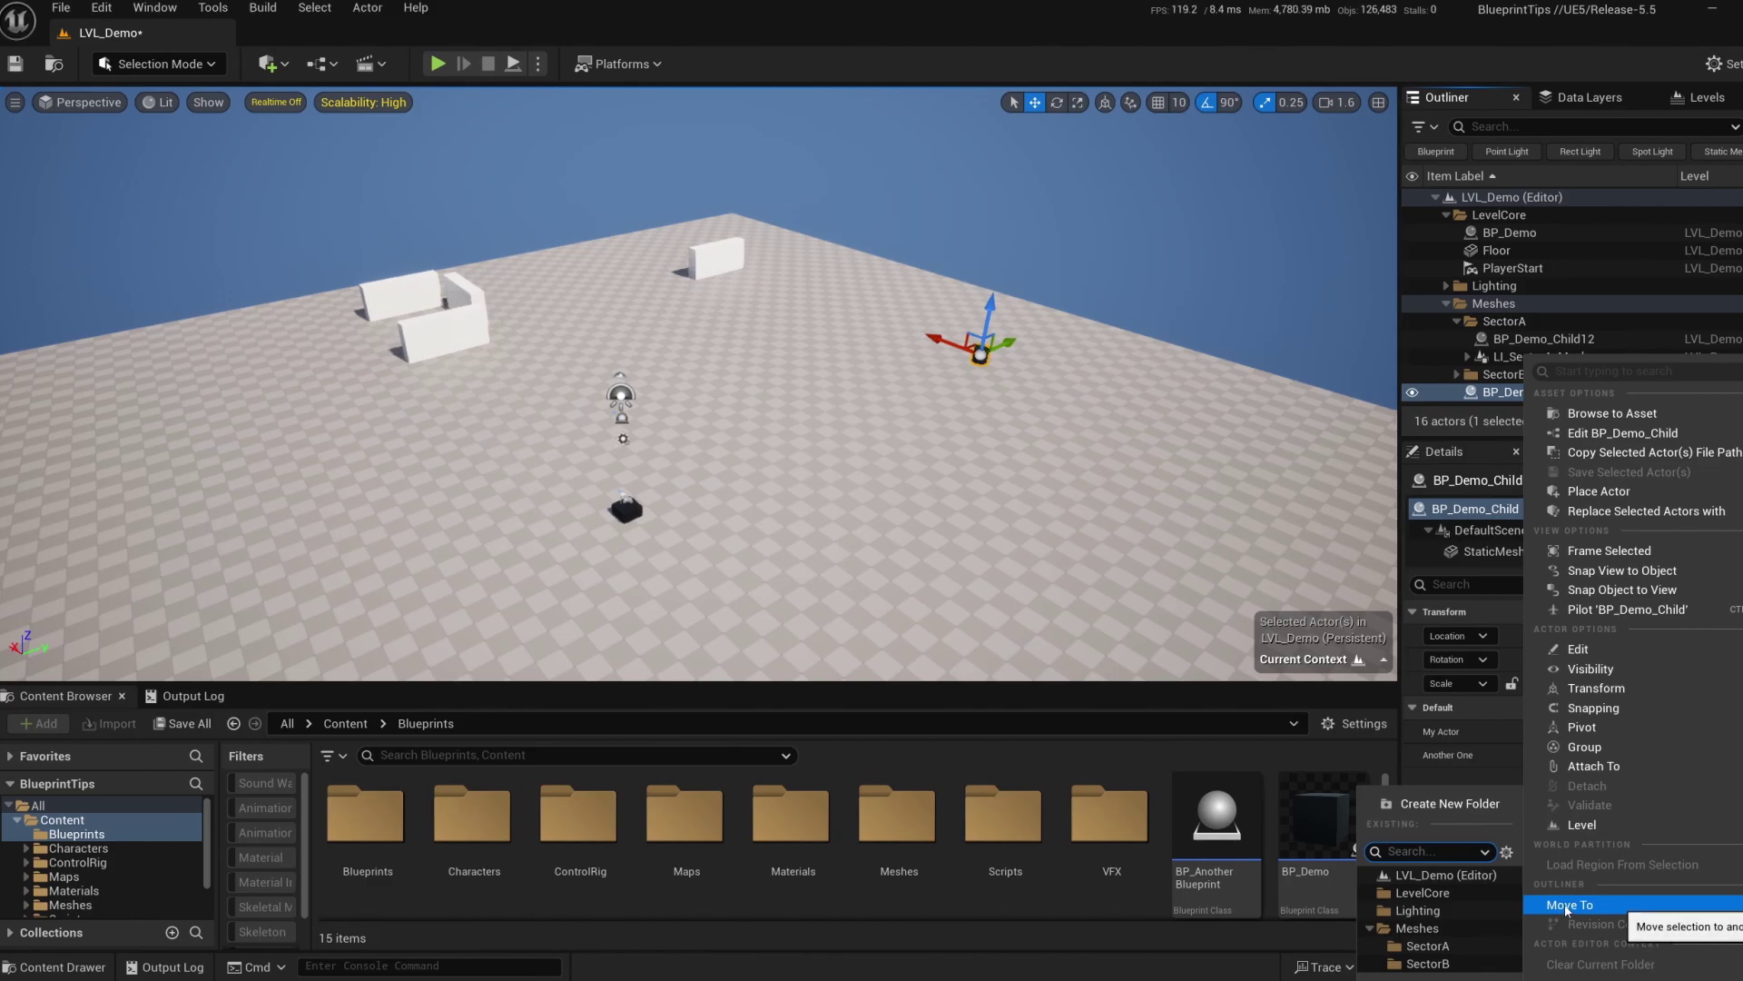
text(sec)
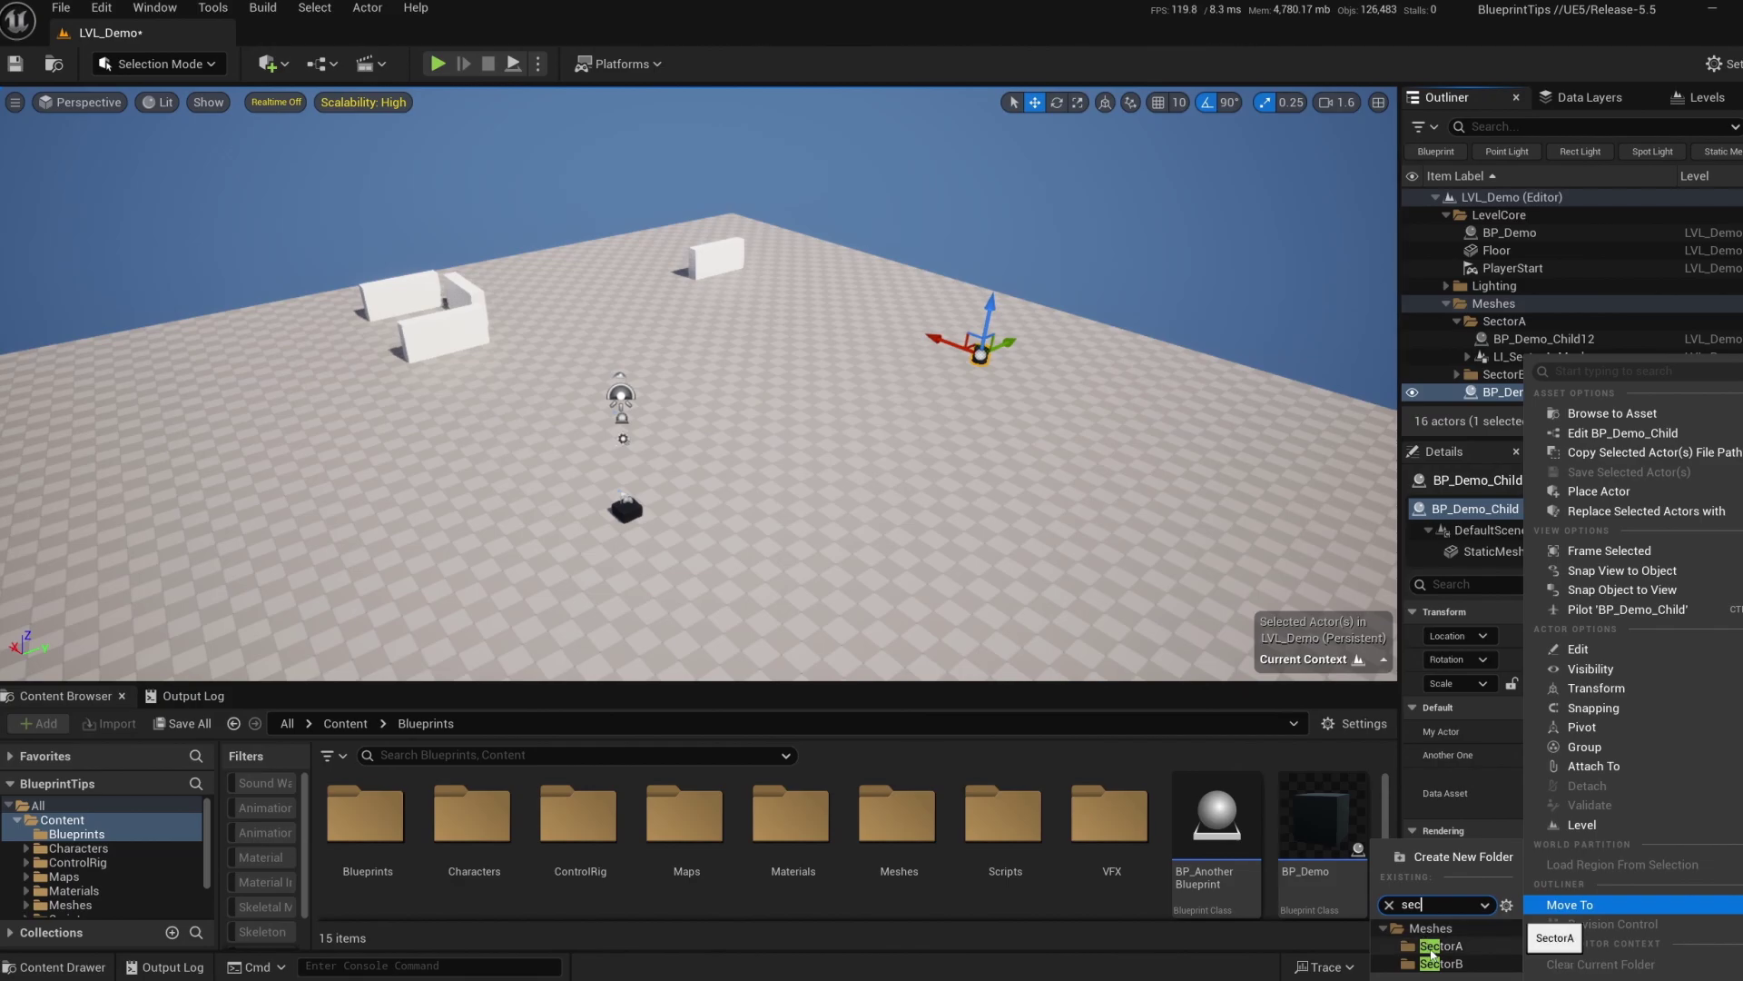
click(1441, 945)
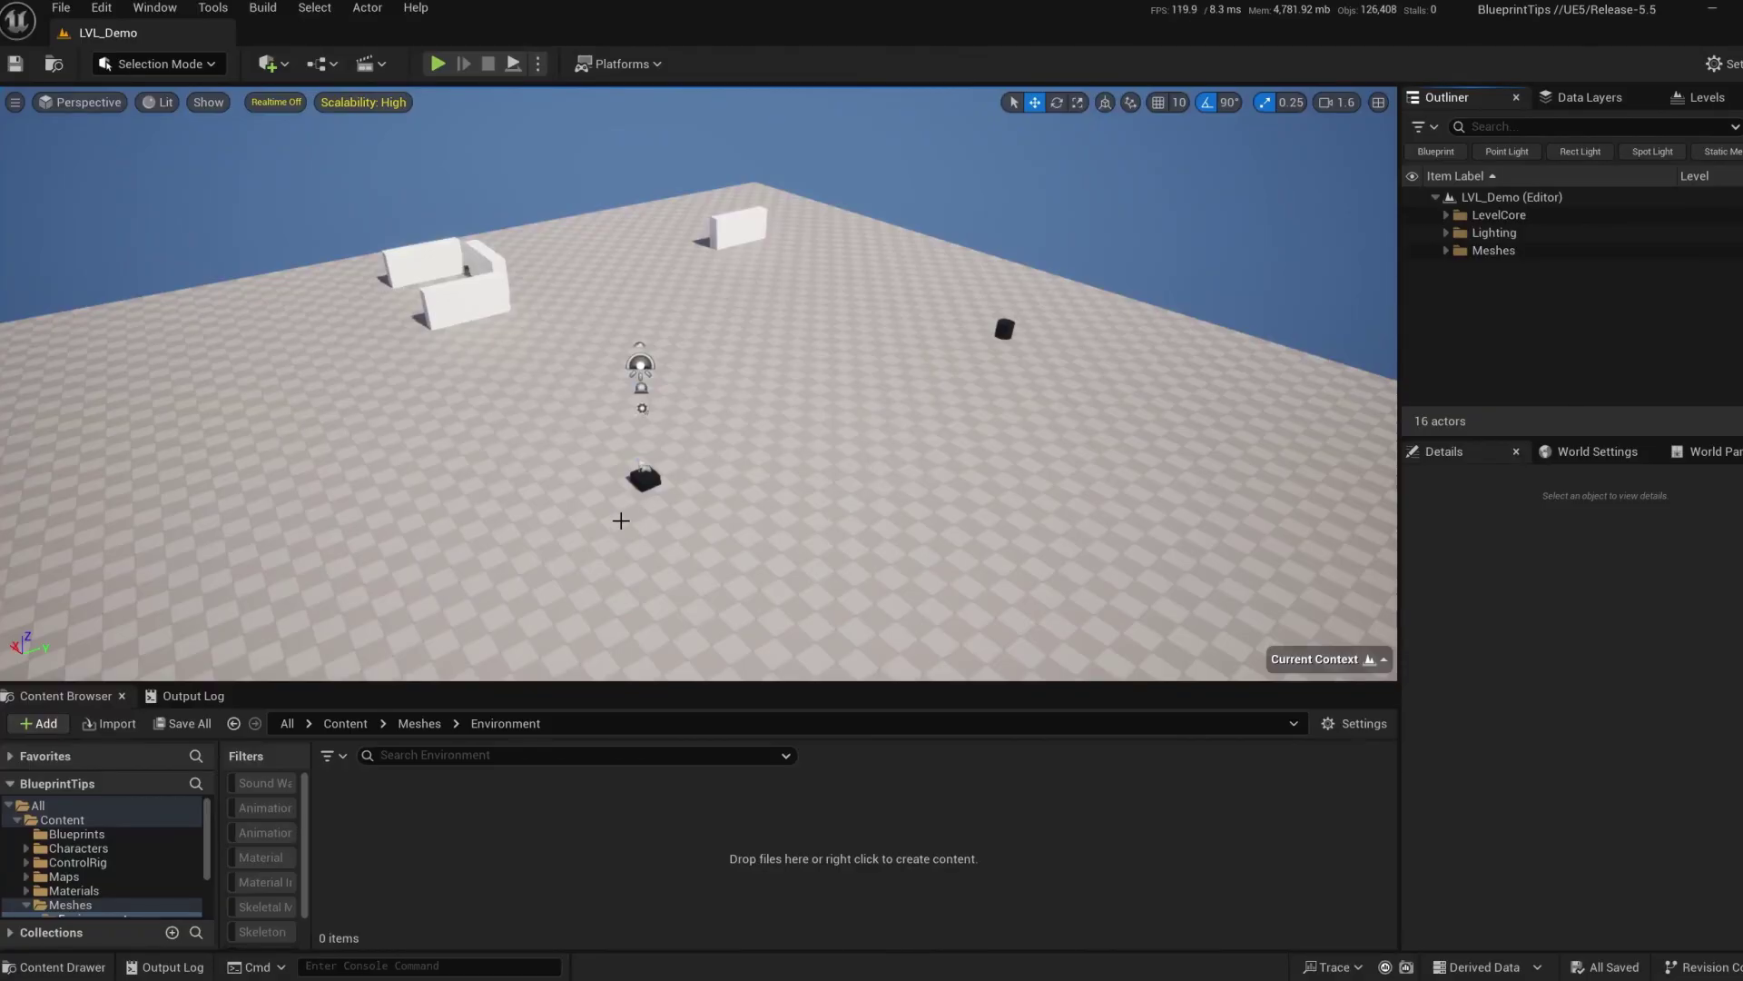
Choose SM_Facility_CrateA_Bot.FBX and SM_Facility_CrateA_Lid.FBX for import into the Meshes/Environment content folder.
scroll(100, 868, down, 3)
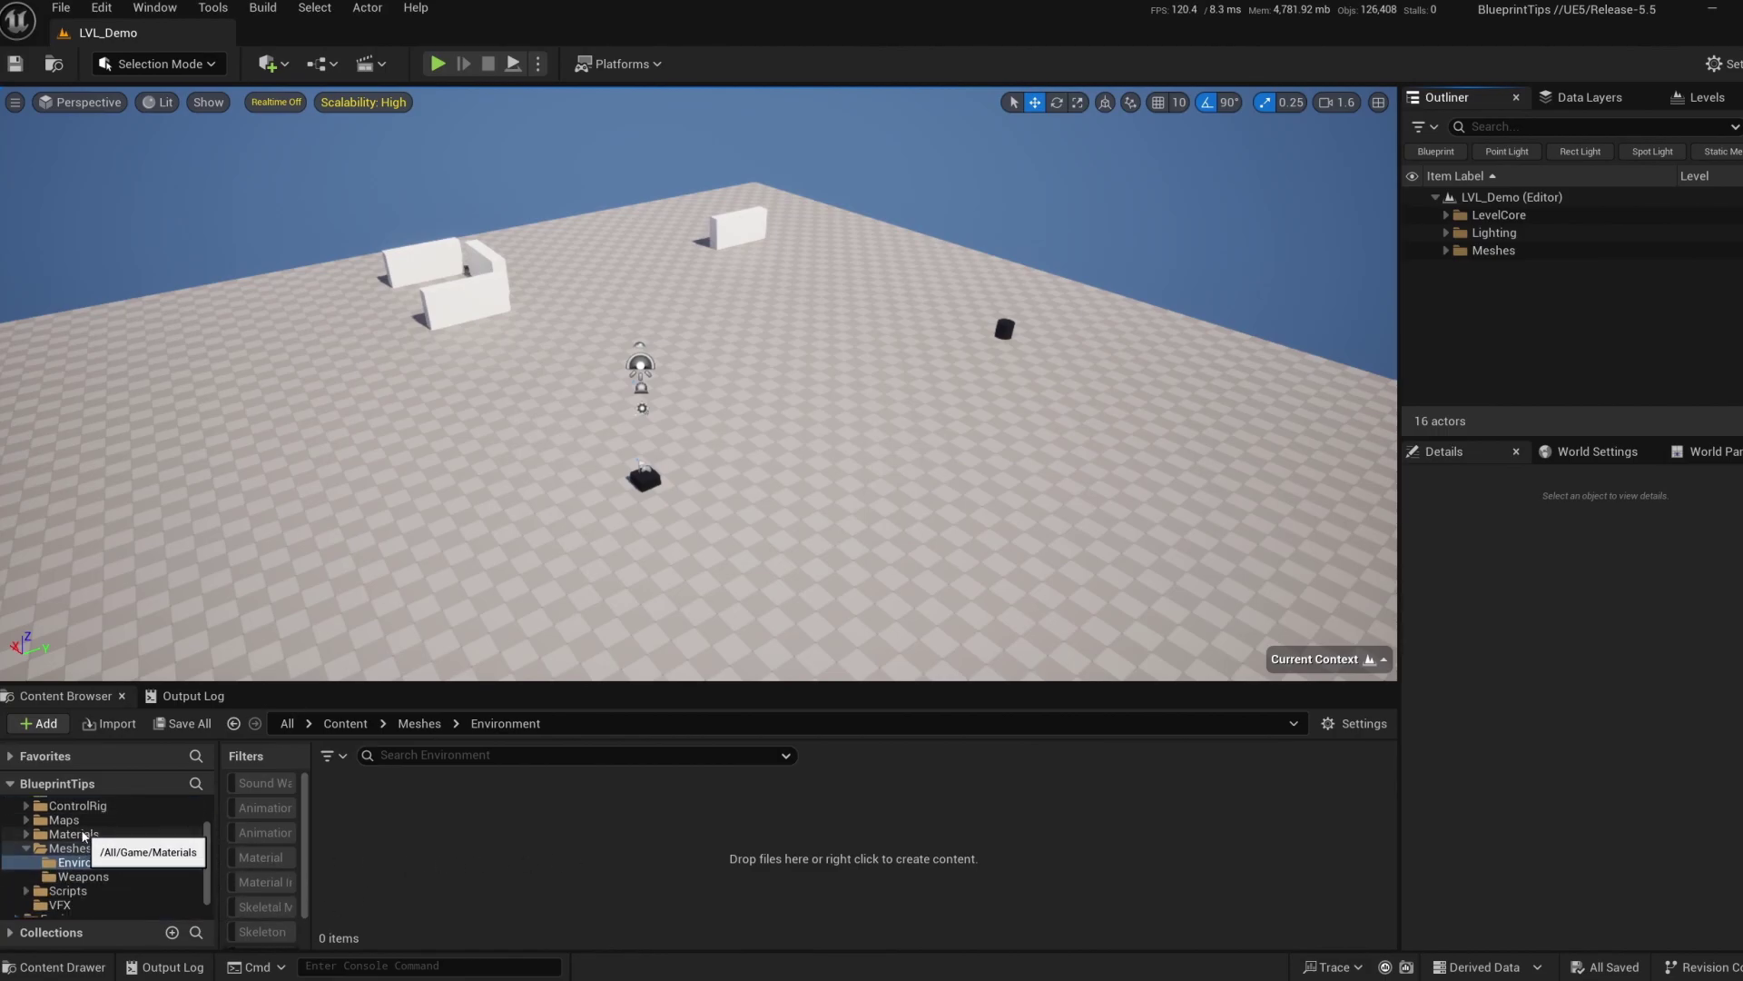
right_click(452, 870)
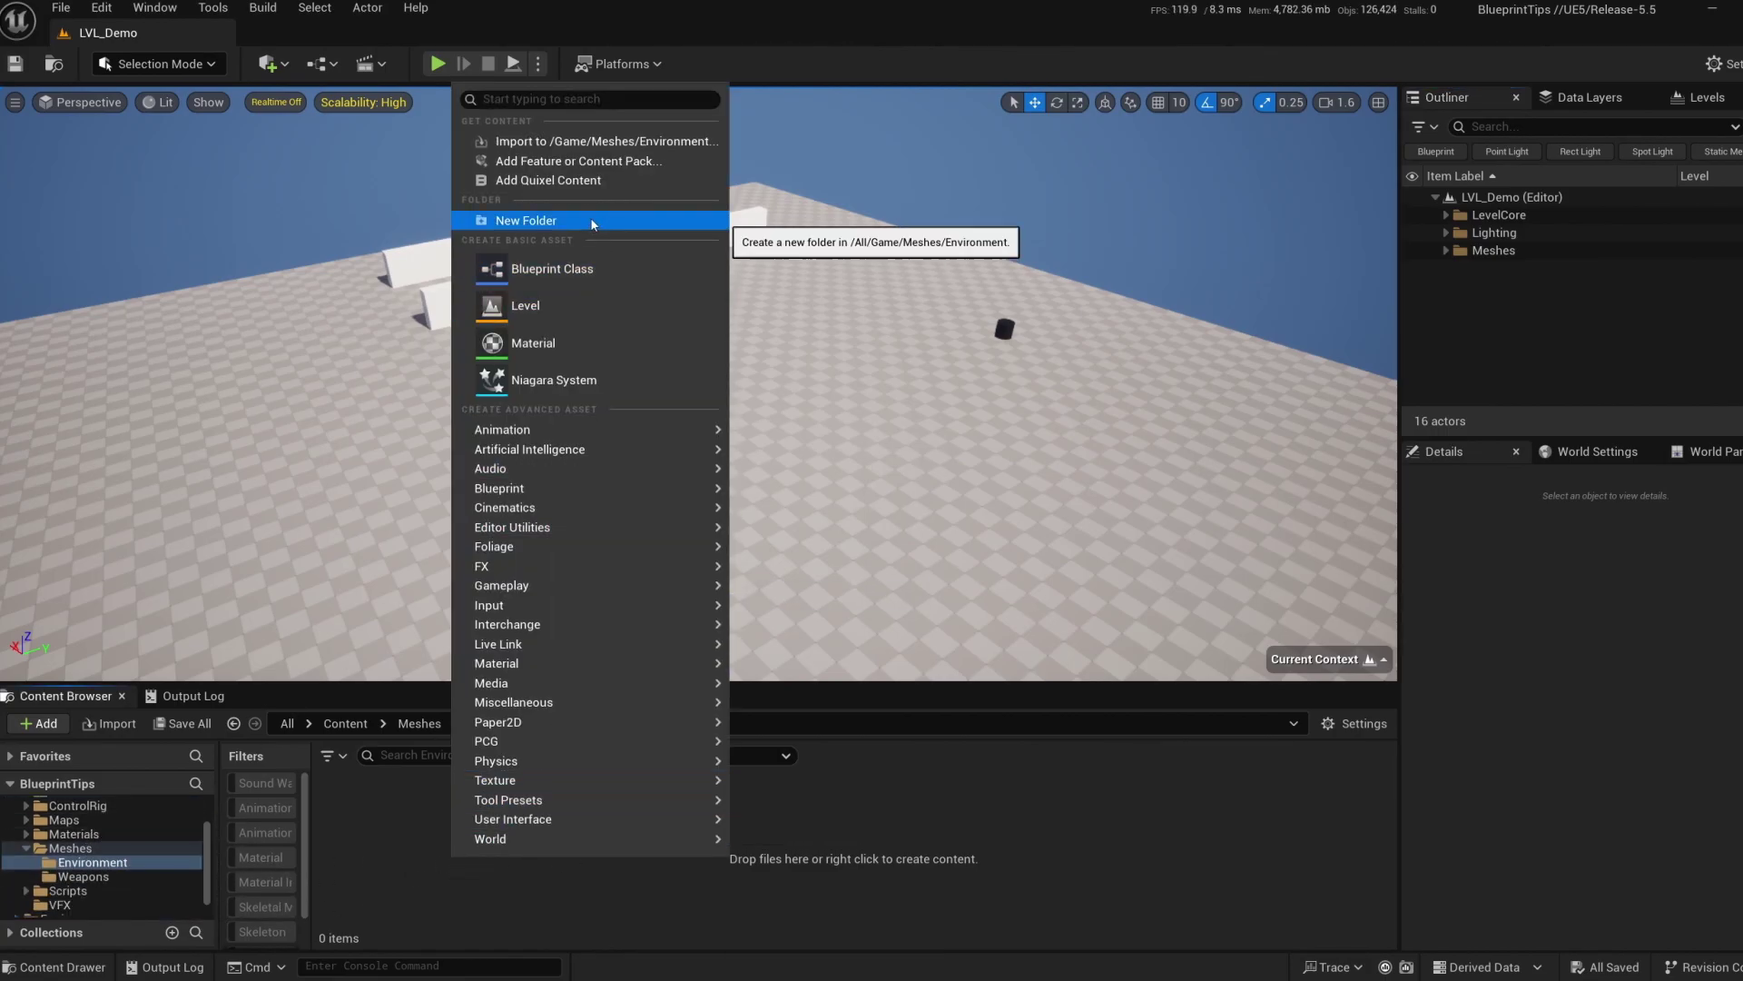
click(572, 143)
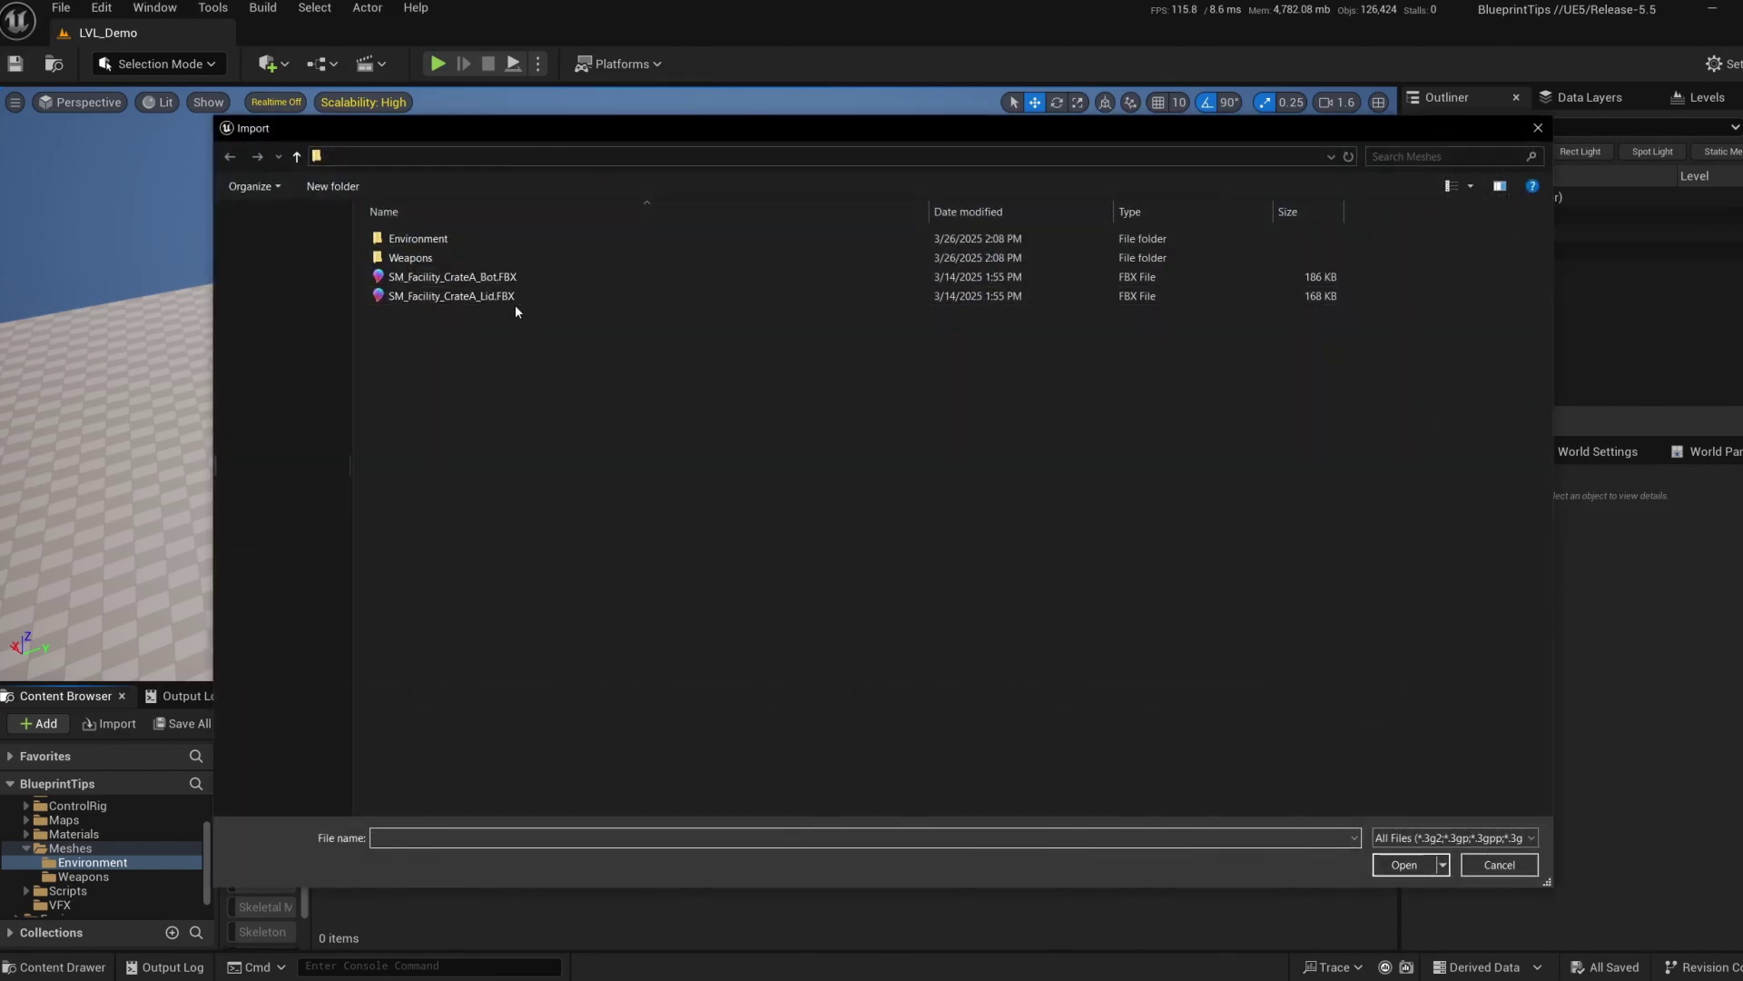
click(452, 276)
shift+click(452, 295)
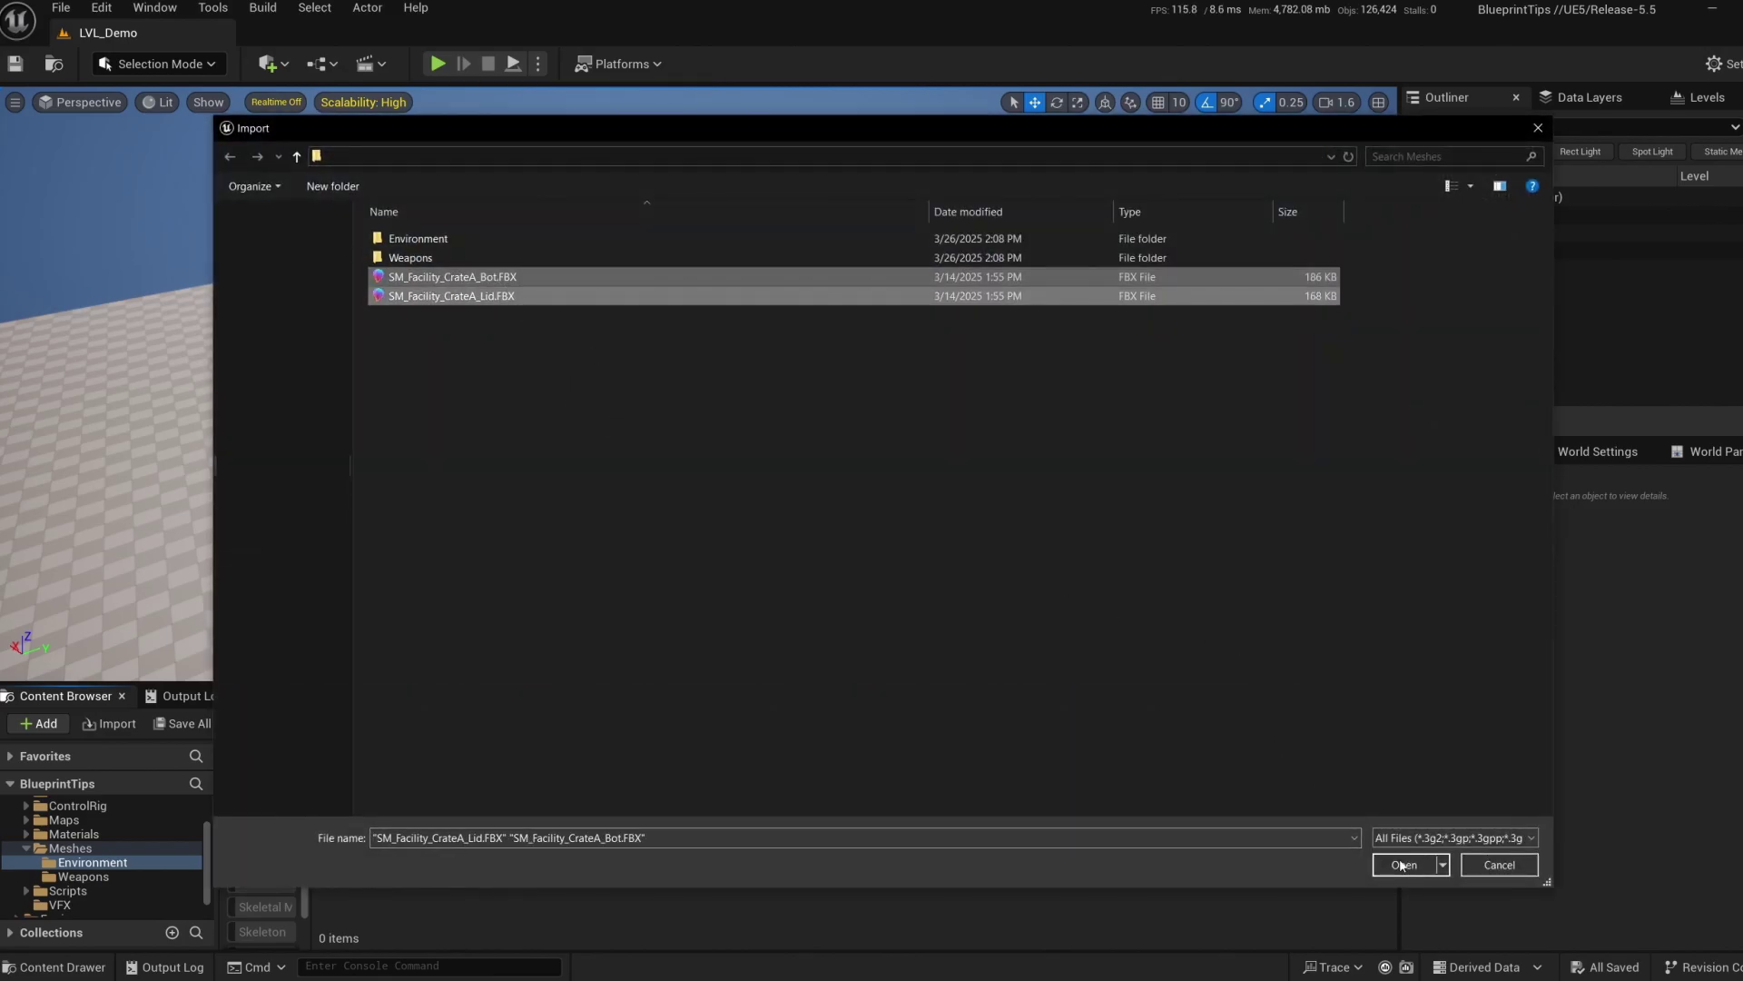
click(1402, 864)
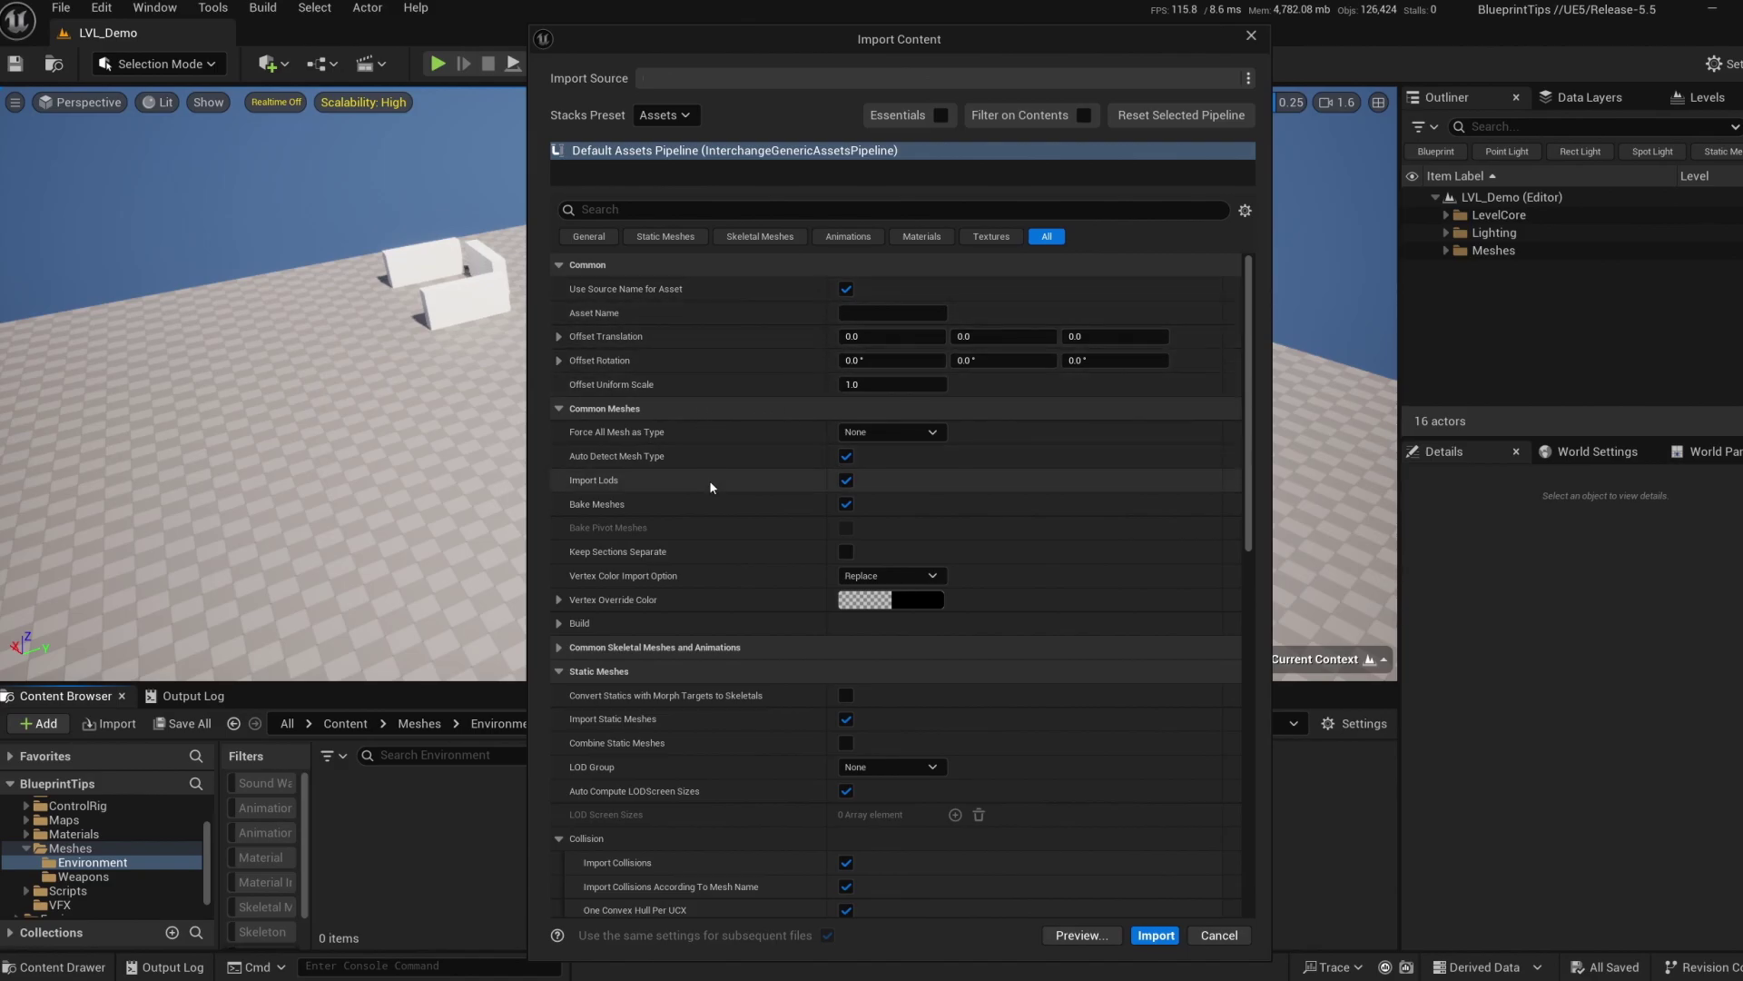
Reset the static mesh Fallback Collision Type to its default 18DOP Simplified and set it back to None.
scroll(732, 355, down, 3)
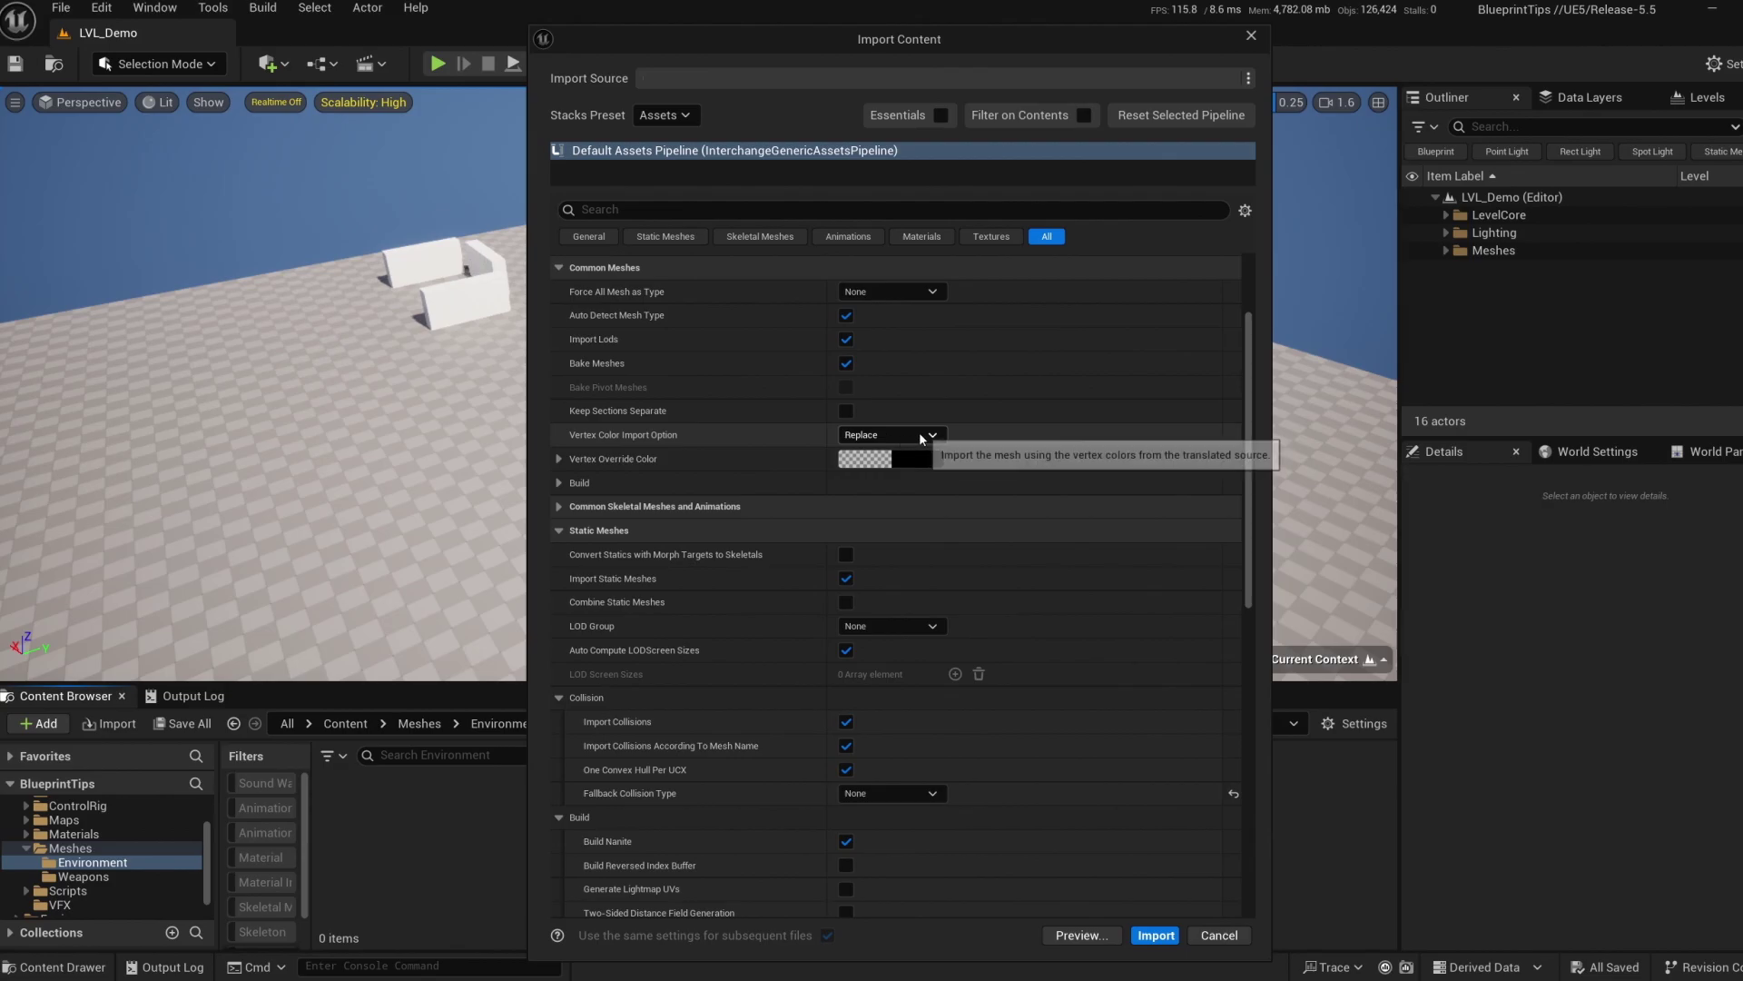
scroll(1021, 399, down, 3)
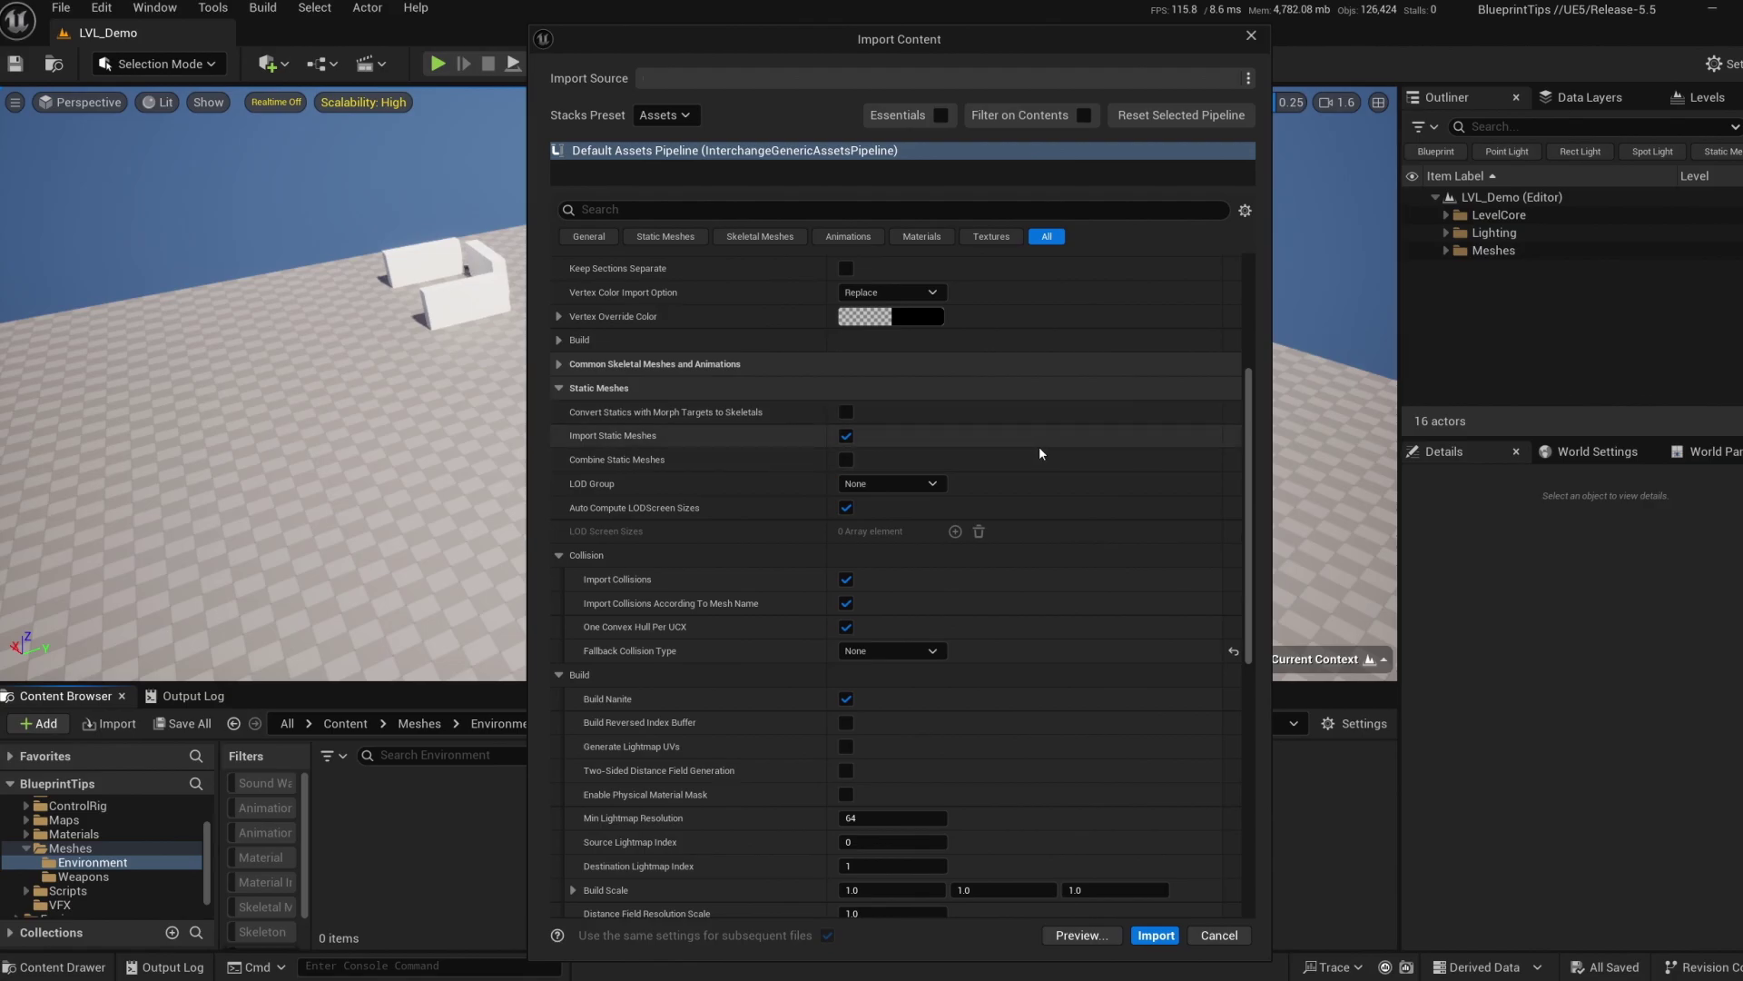
scroll(1044, 436, down, 4)
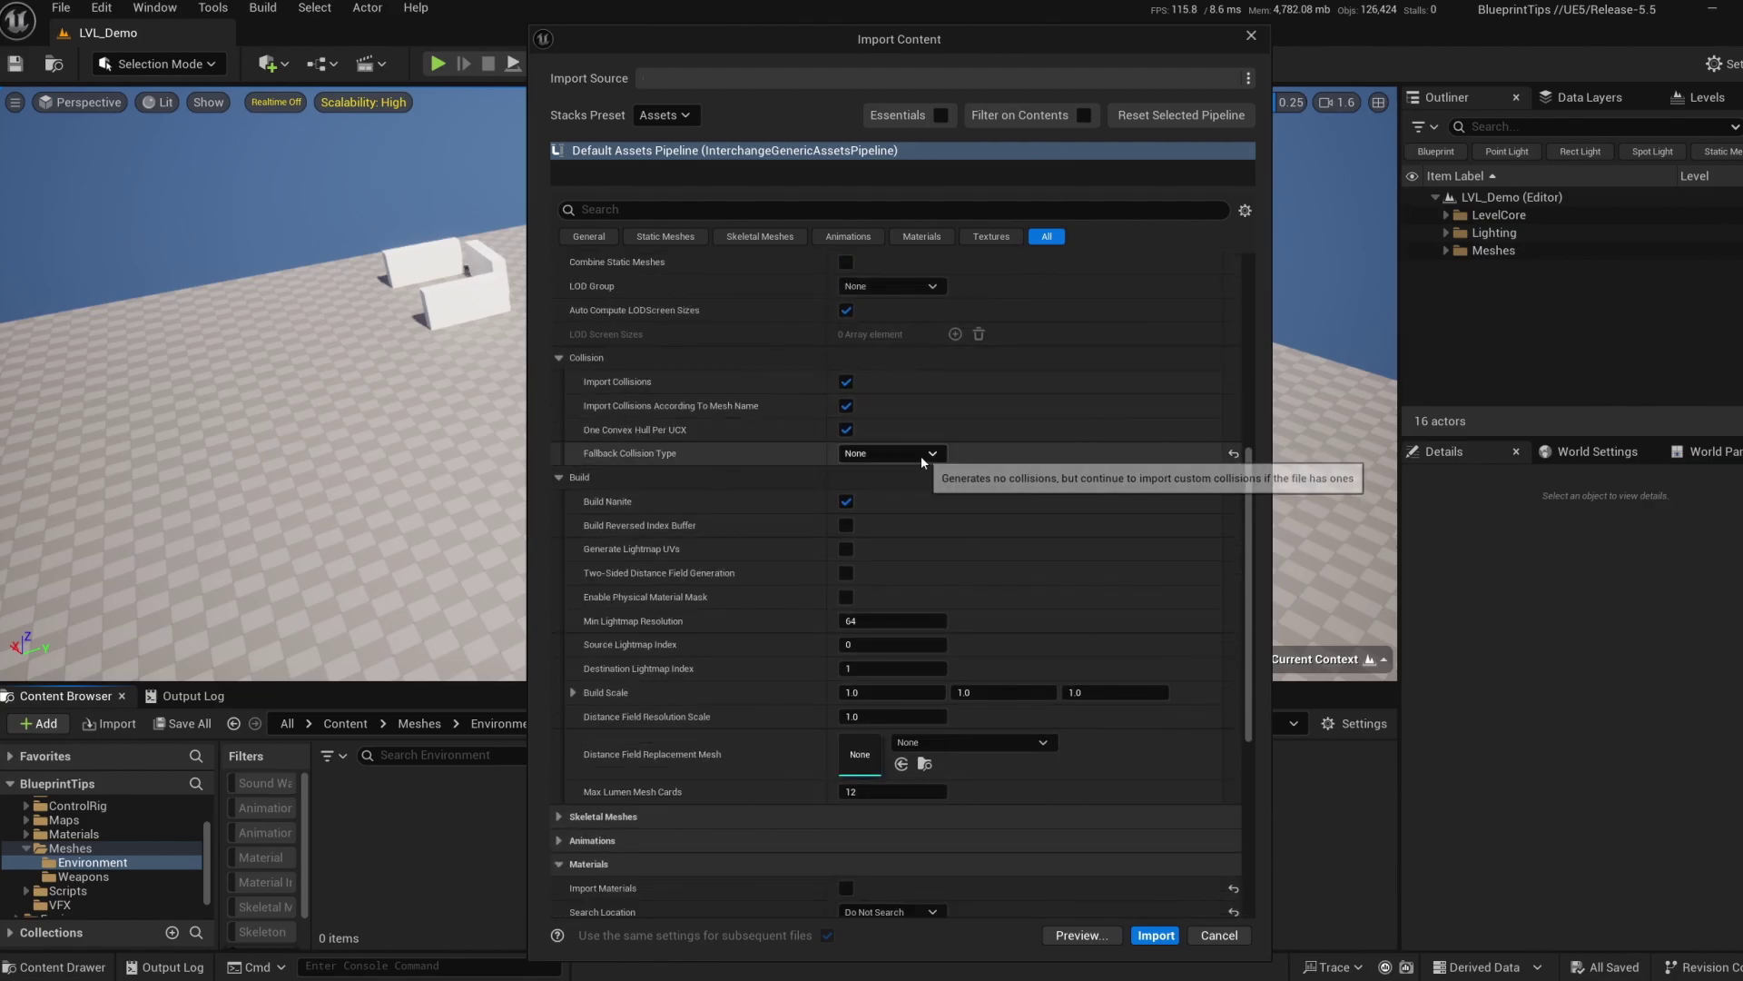
click(1233, 453)
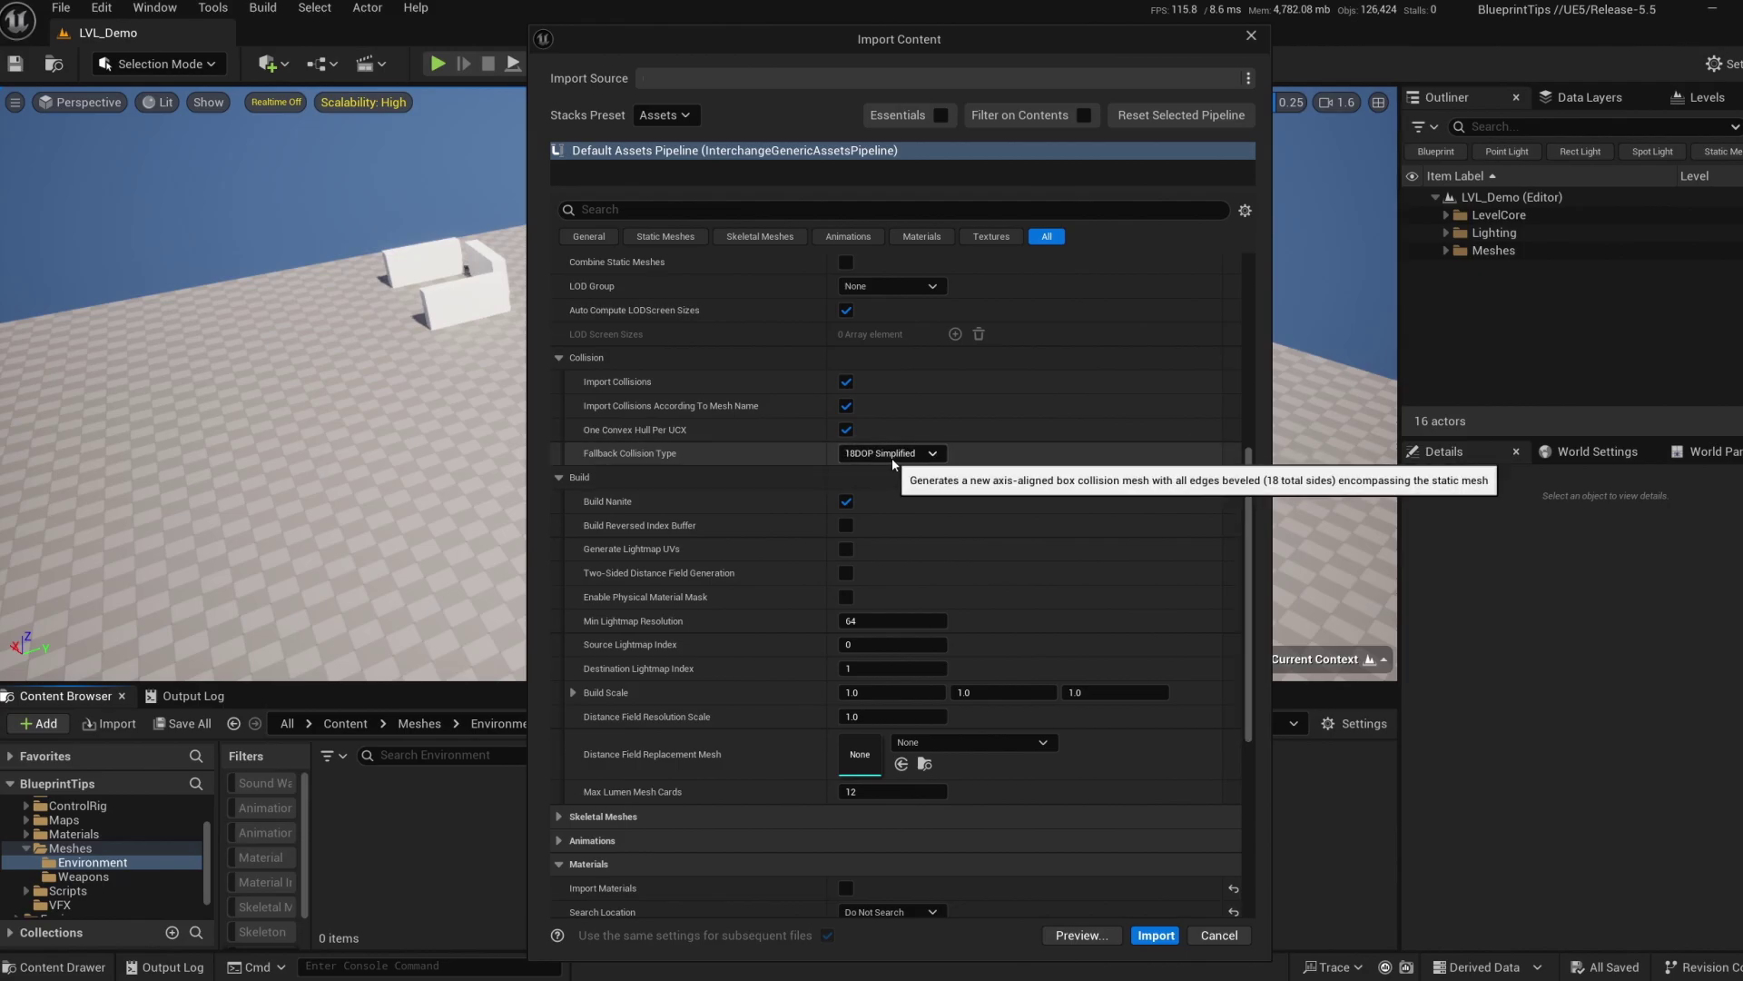
click(895, 456)
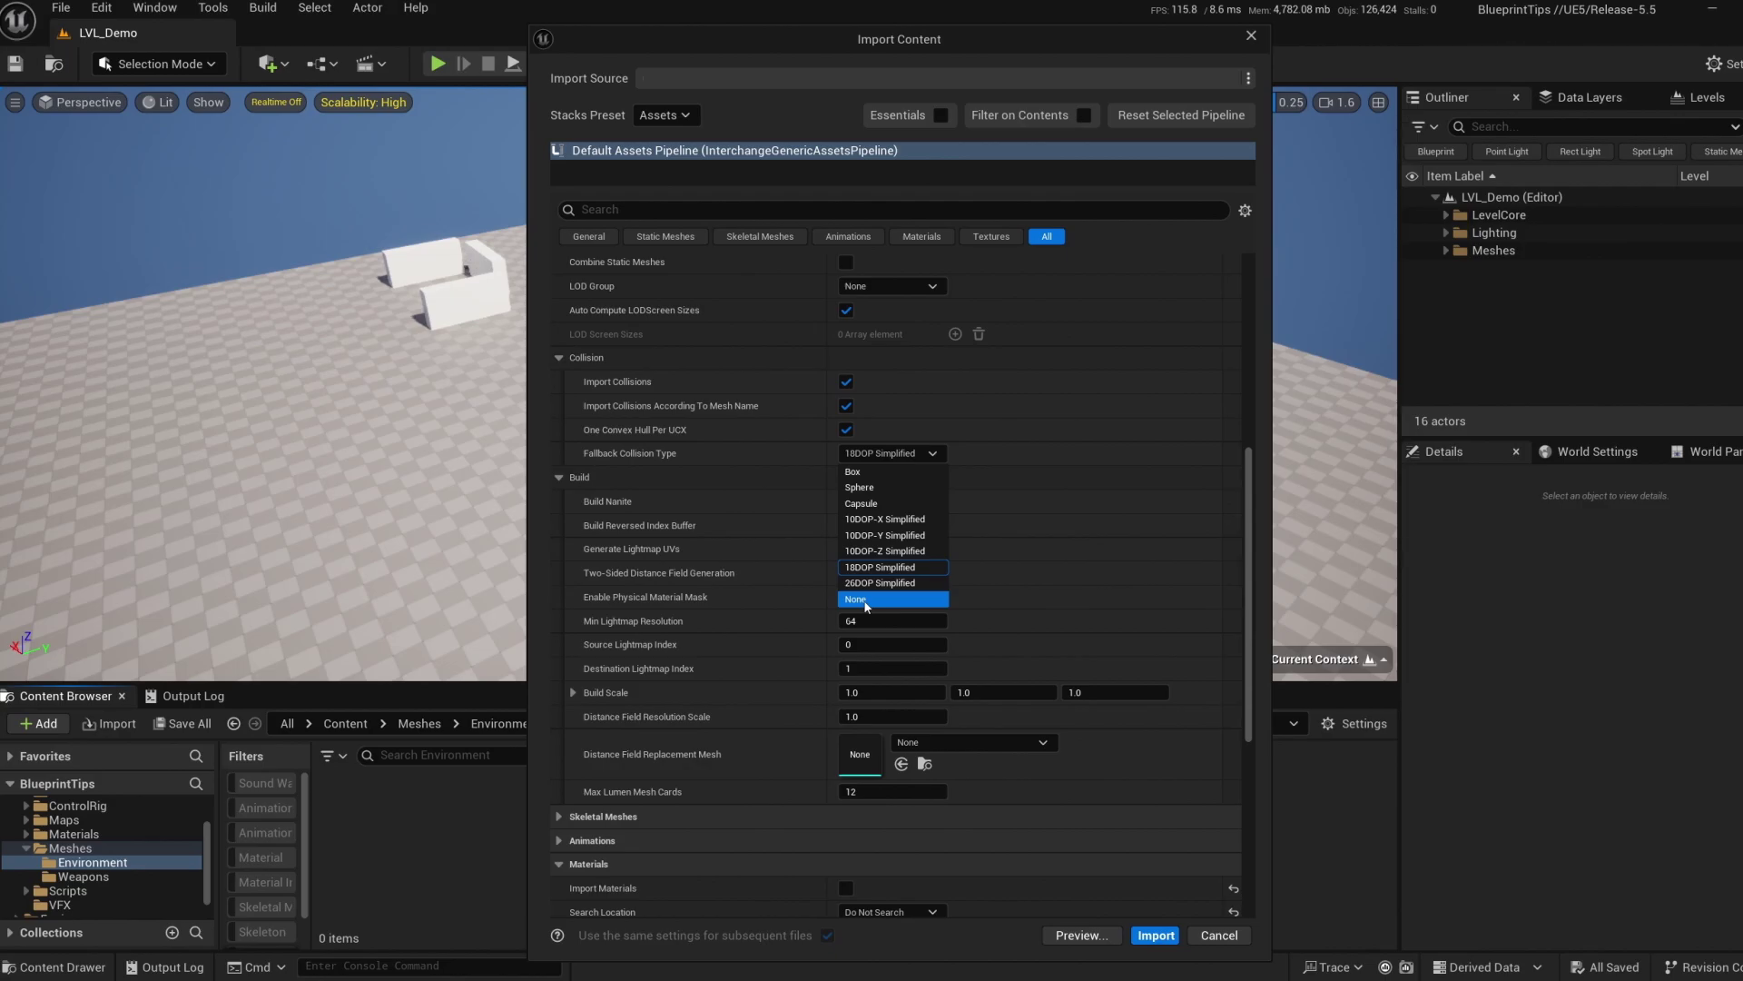
click(866, 601)
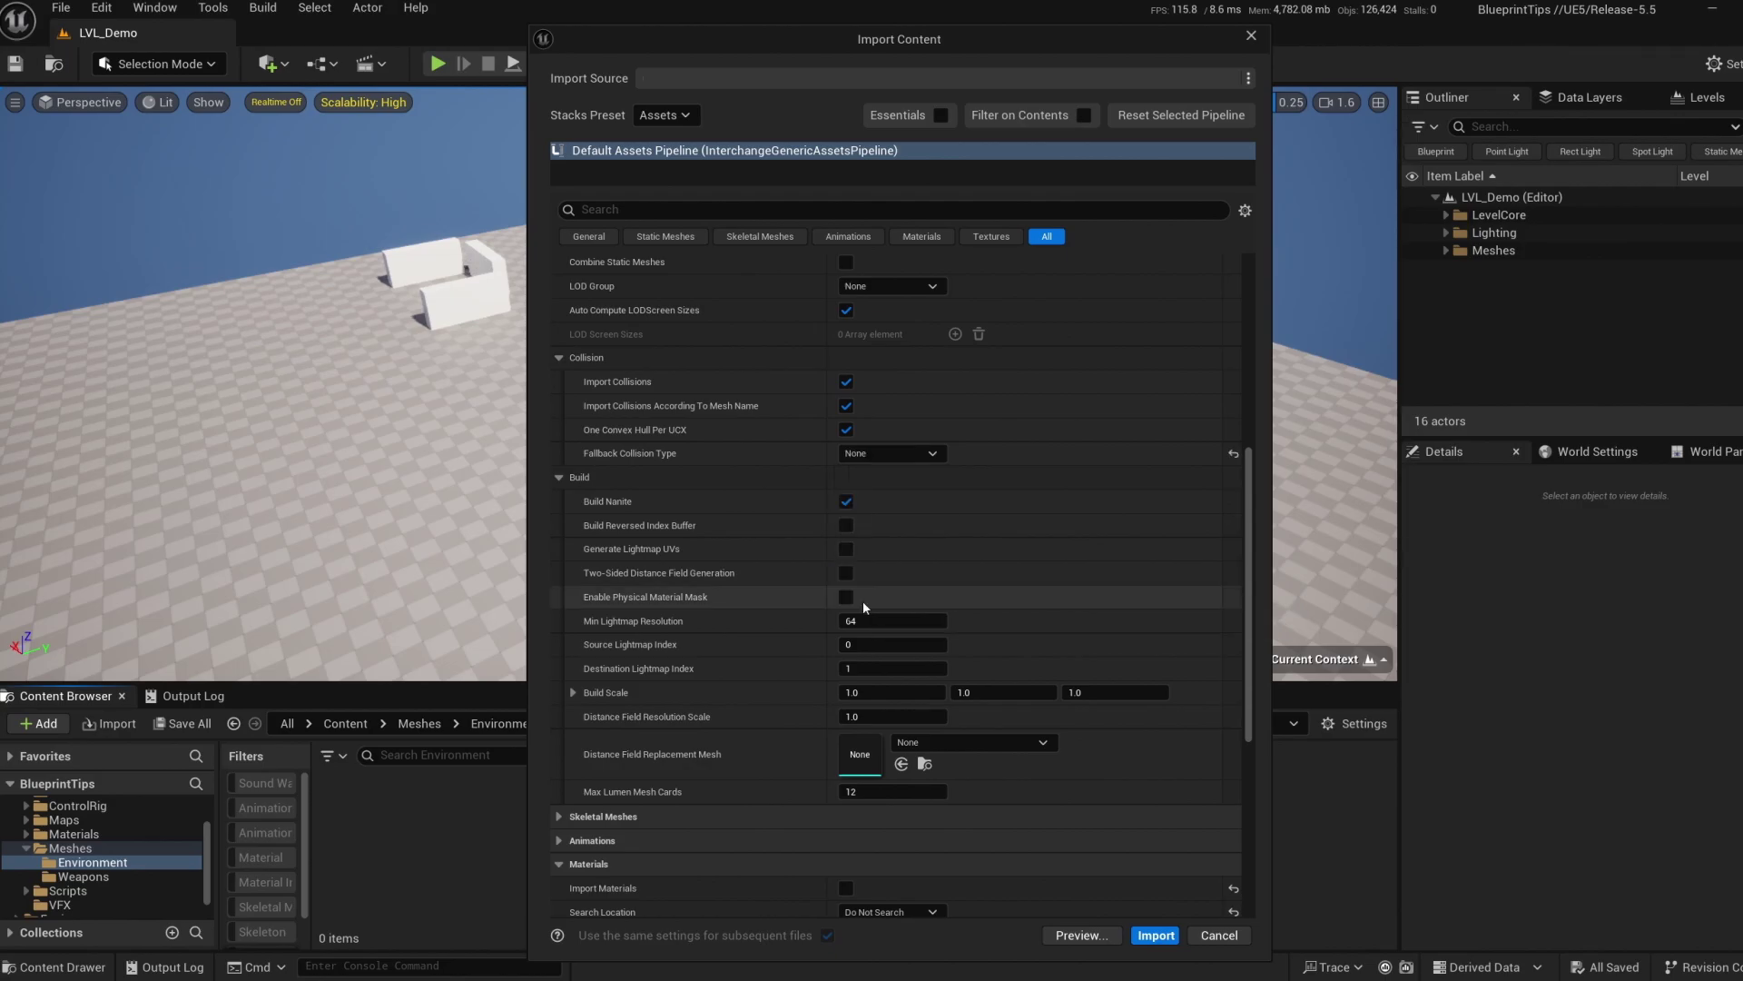
Reset the material import options to their defaults, set Search Location back to Do Not Search and disable Import Materials.
scroll(690, 449, down, 2)
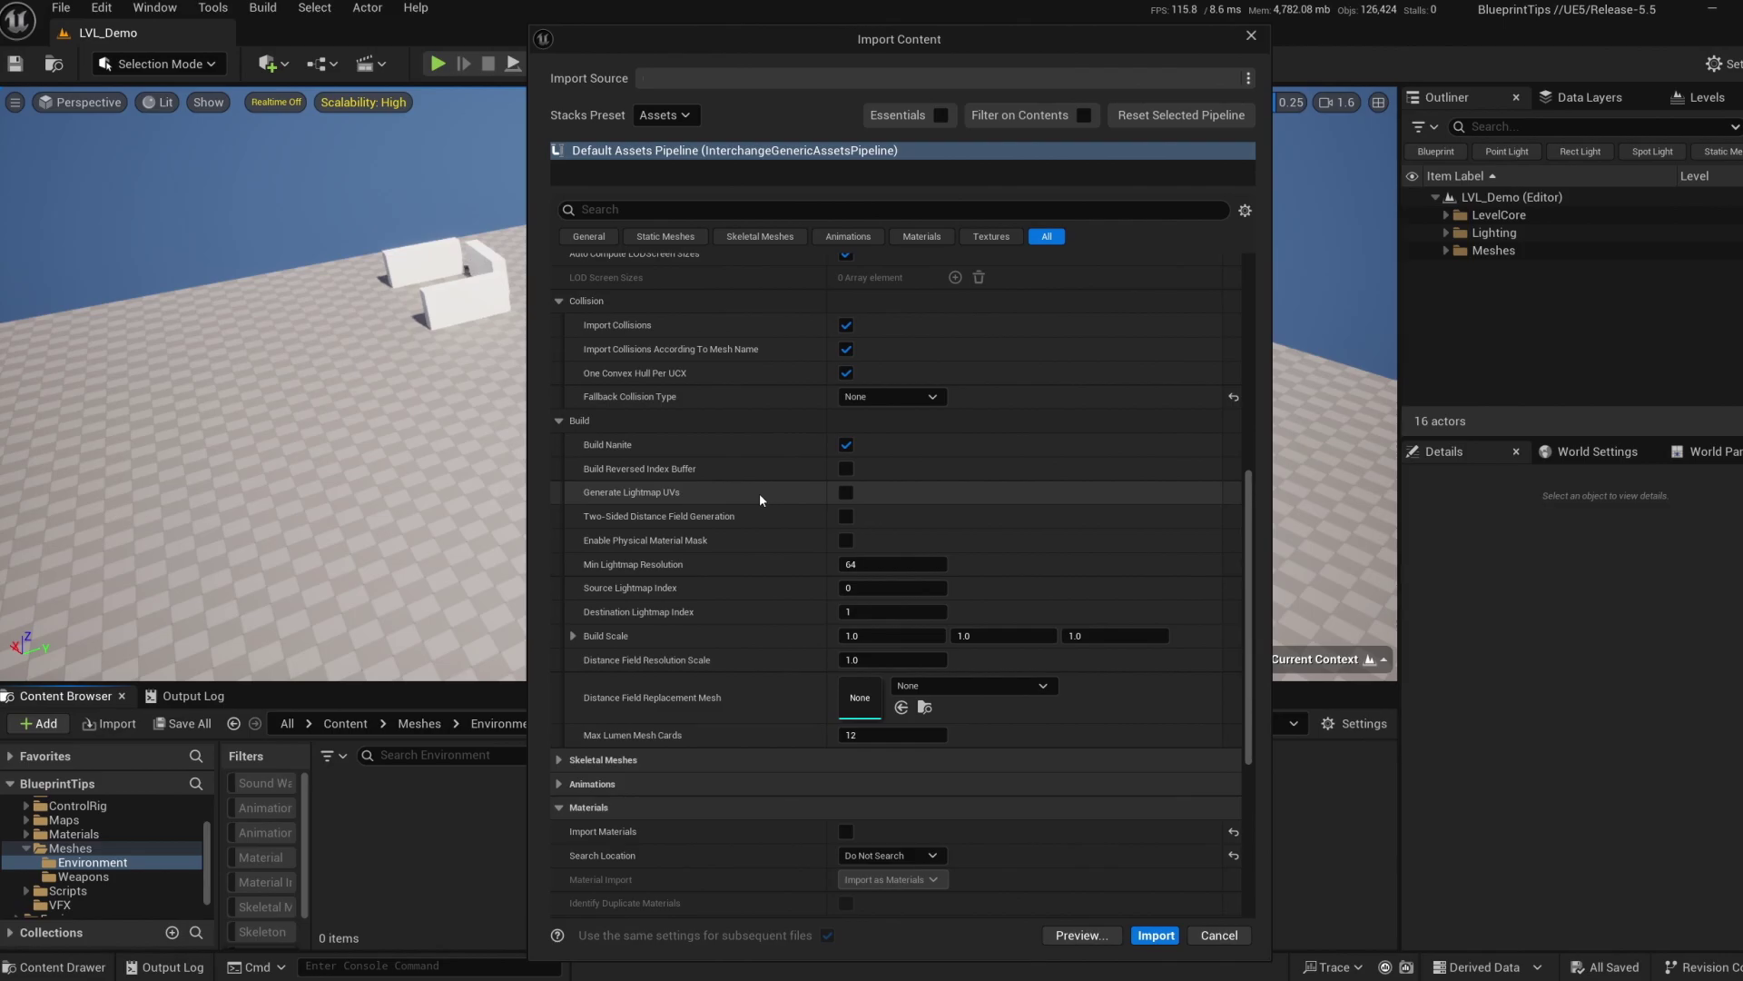
scroll(754, 503, down, 5)
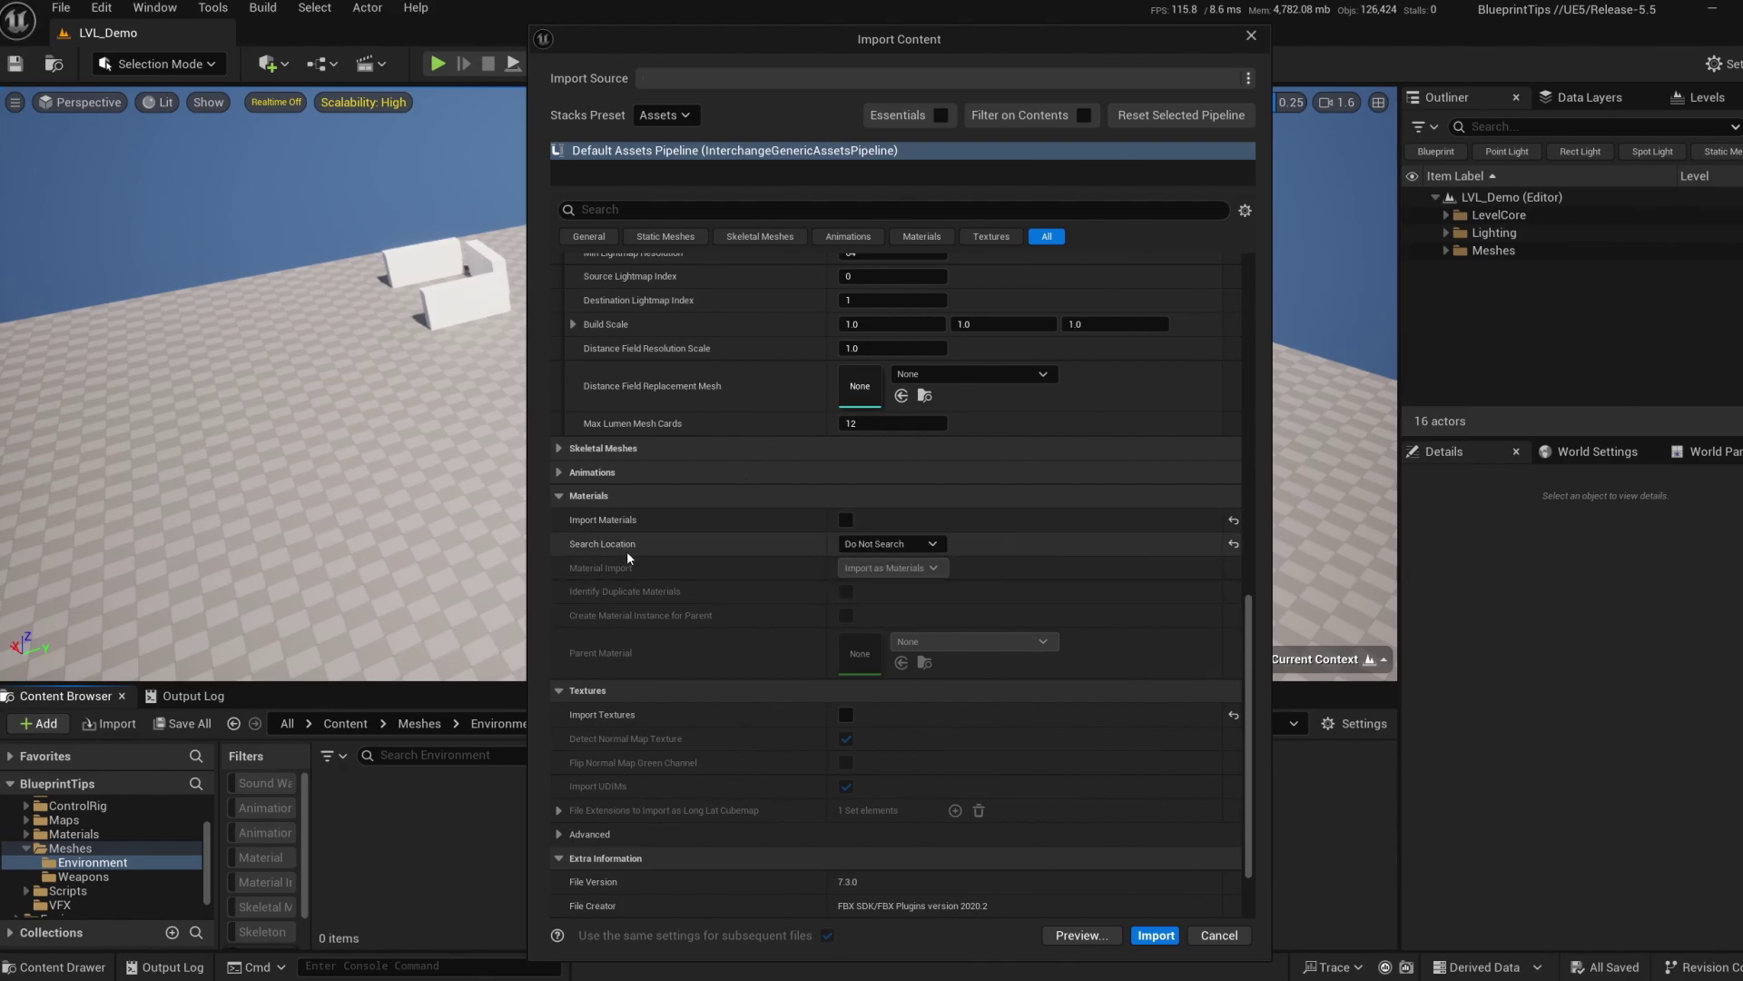
click(1233, 519)
click(1233, 543)
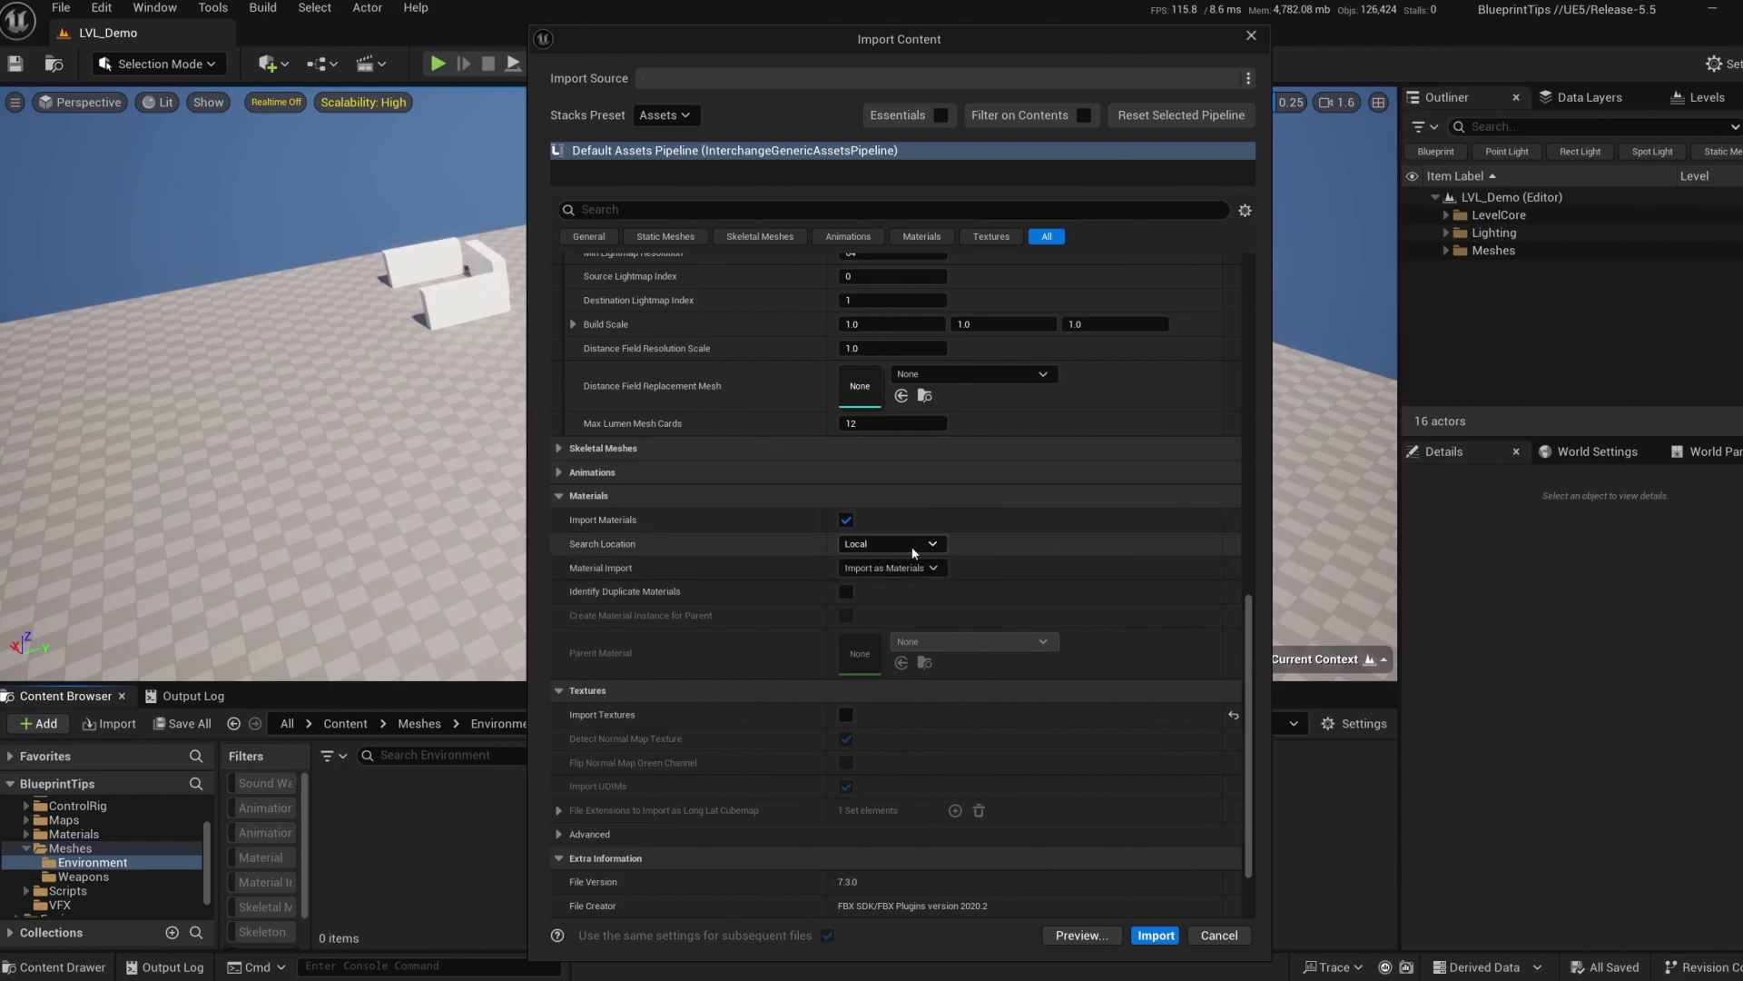
click(901, 544)
click(863, 625)
click(846, 520)
Reset the Import Textures option to its default and disable it again.
scroll(753, 545, down, 2)
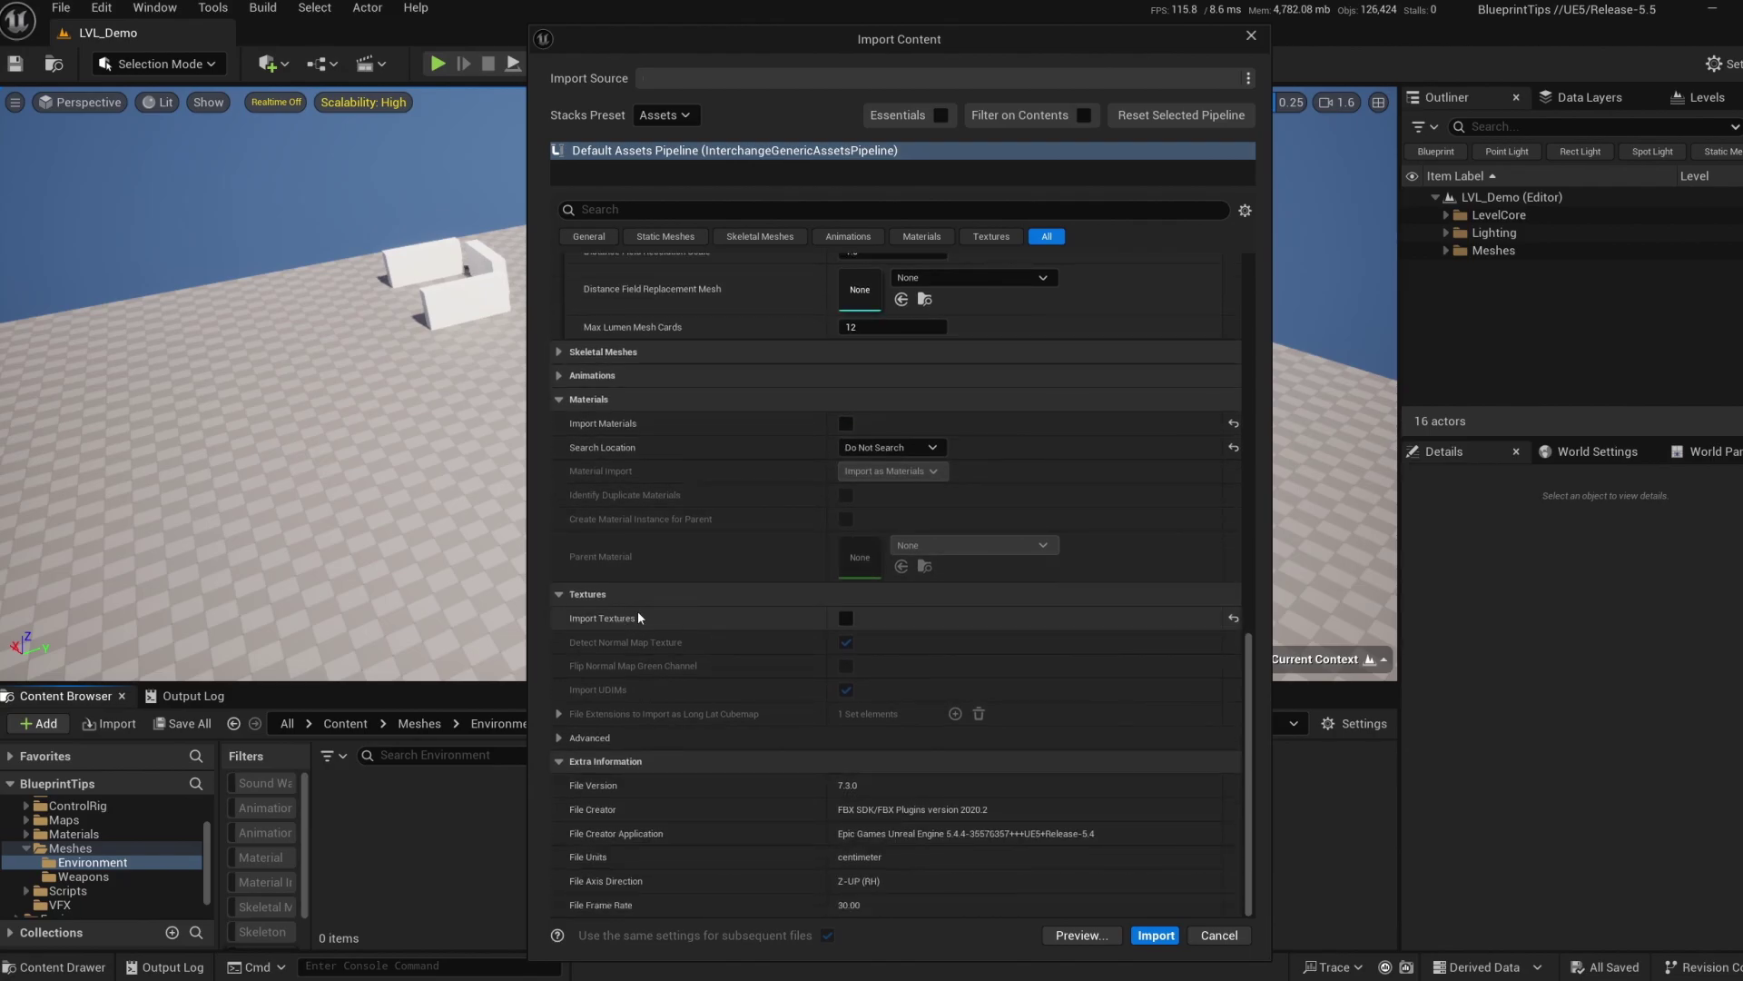
click(1232, 617)
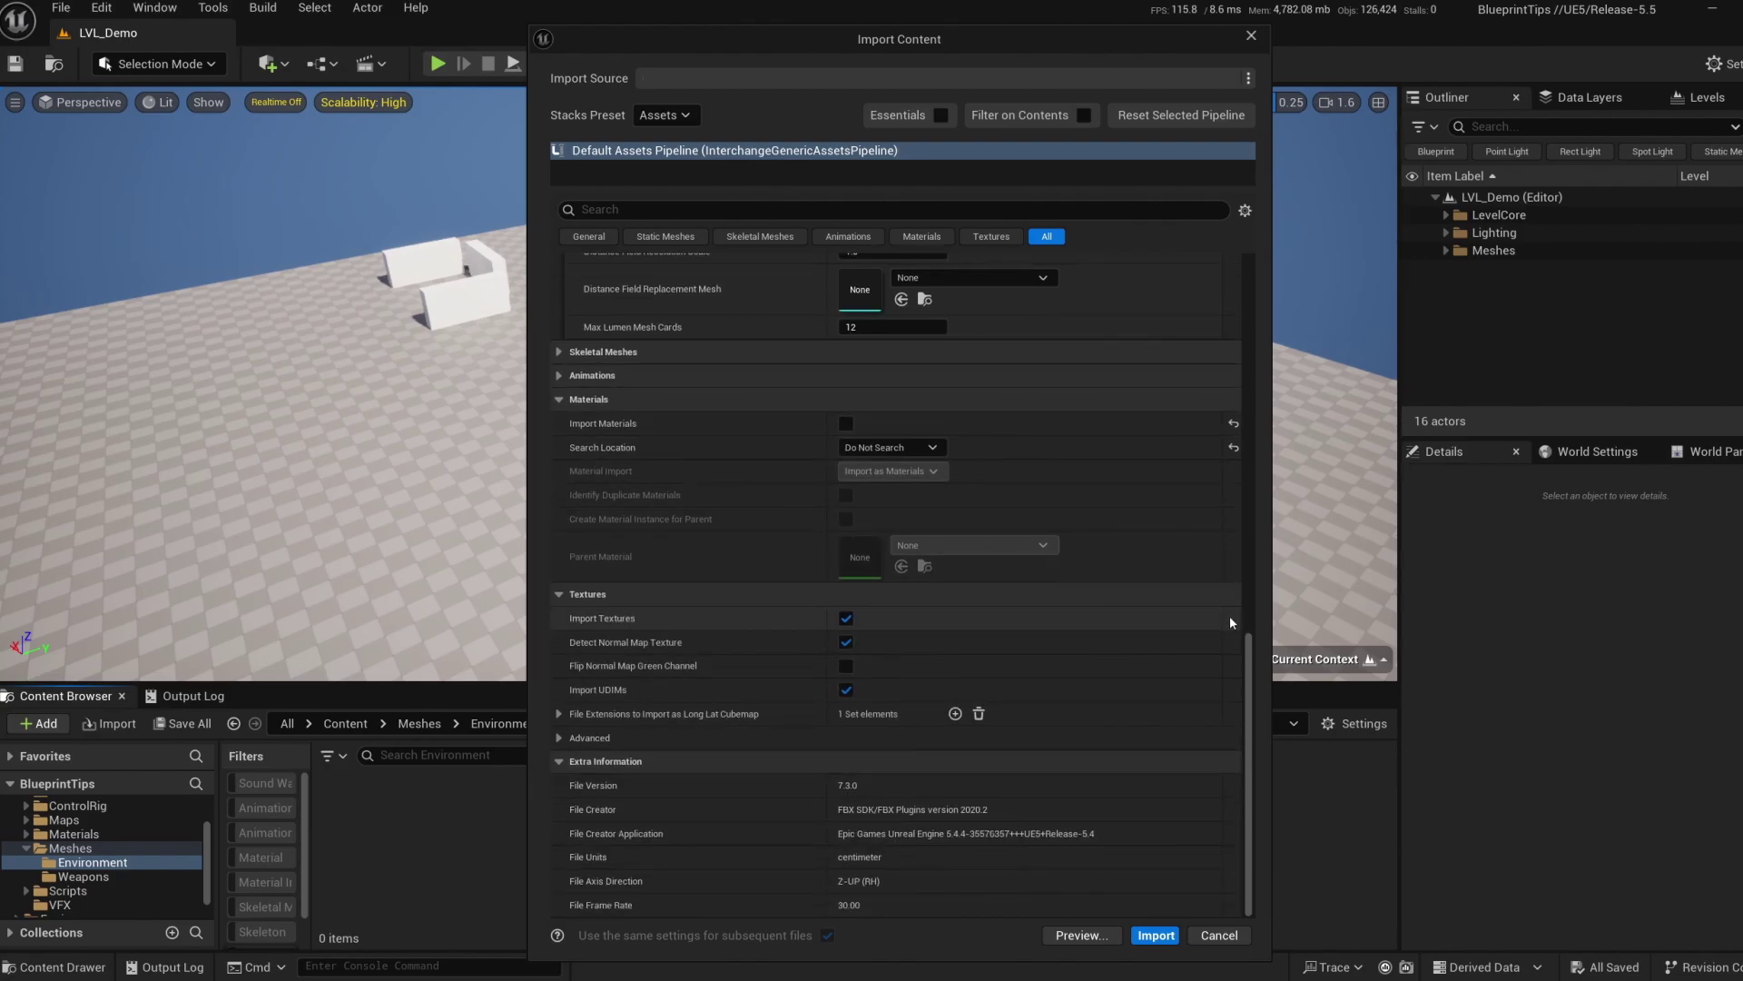
click(846, 618)
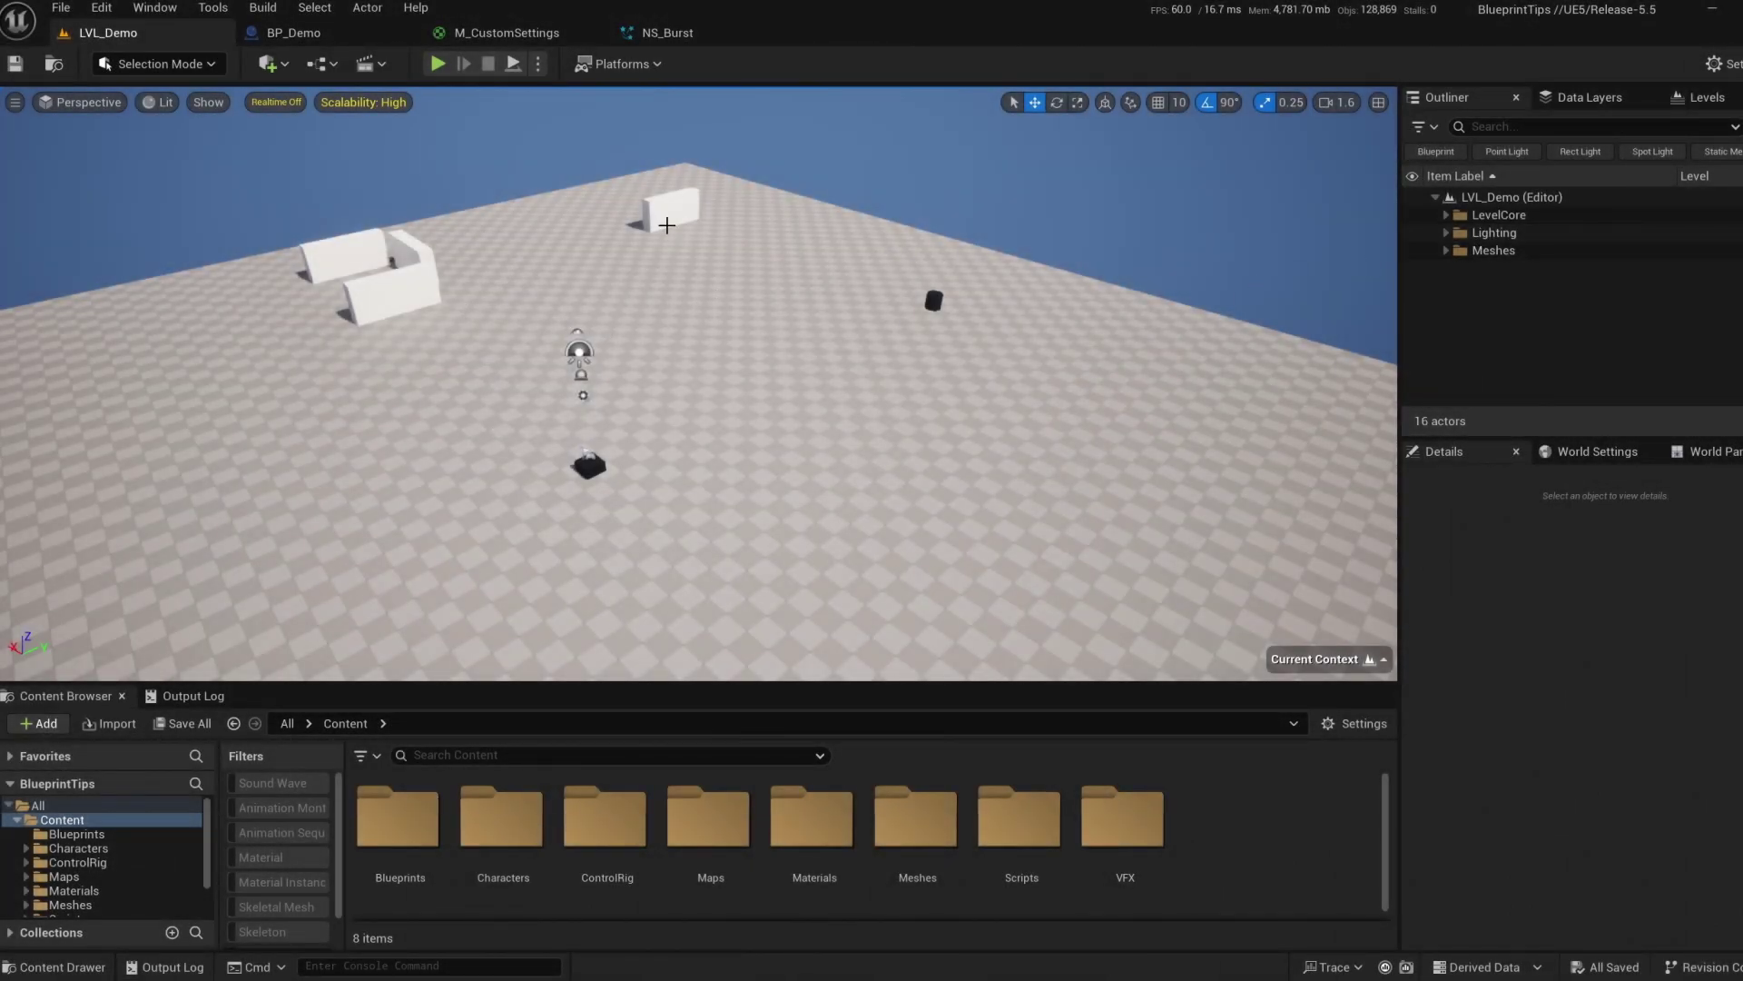
Look through the BP_Demo event graph, the M_CustomSettings material graph and the NS_Burst Niagara system.
click(336, 34)
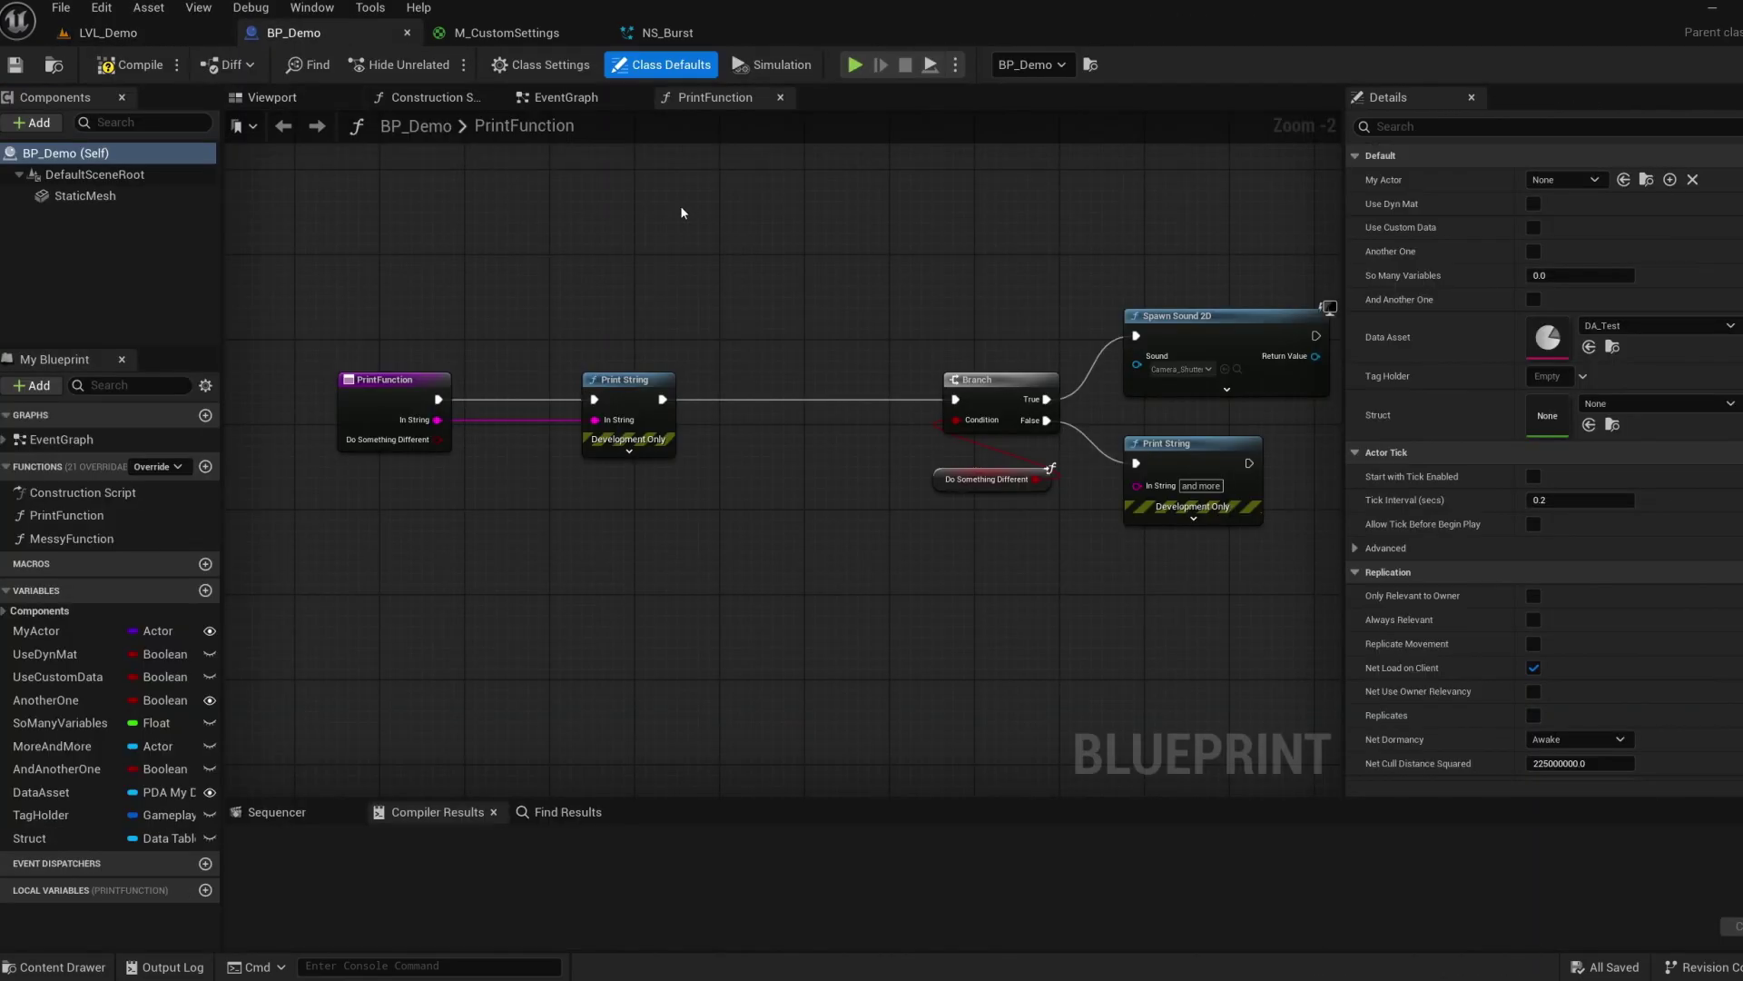
click(590, 101)
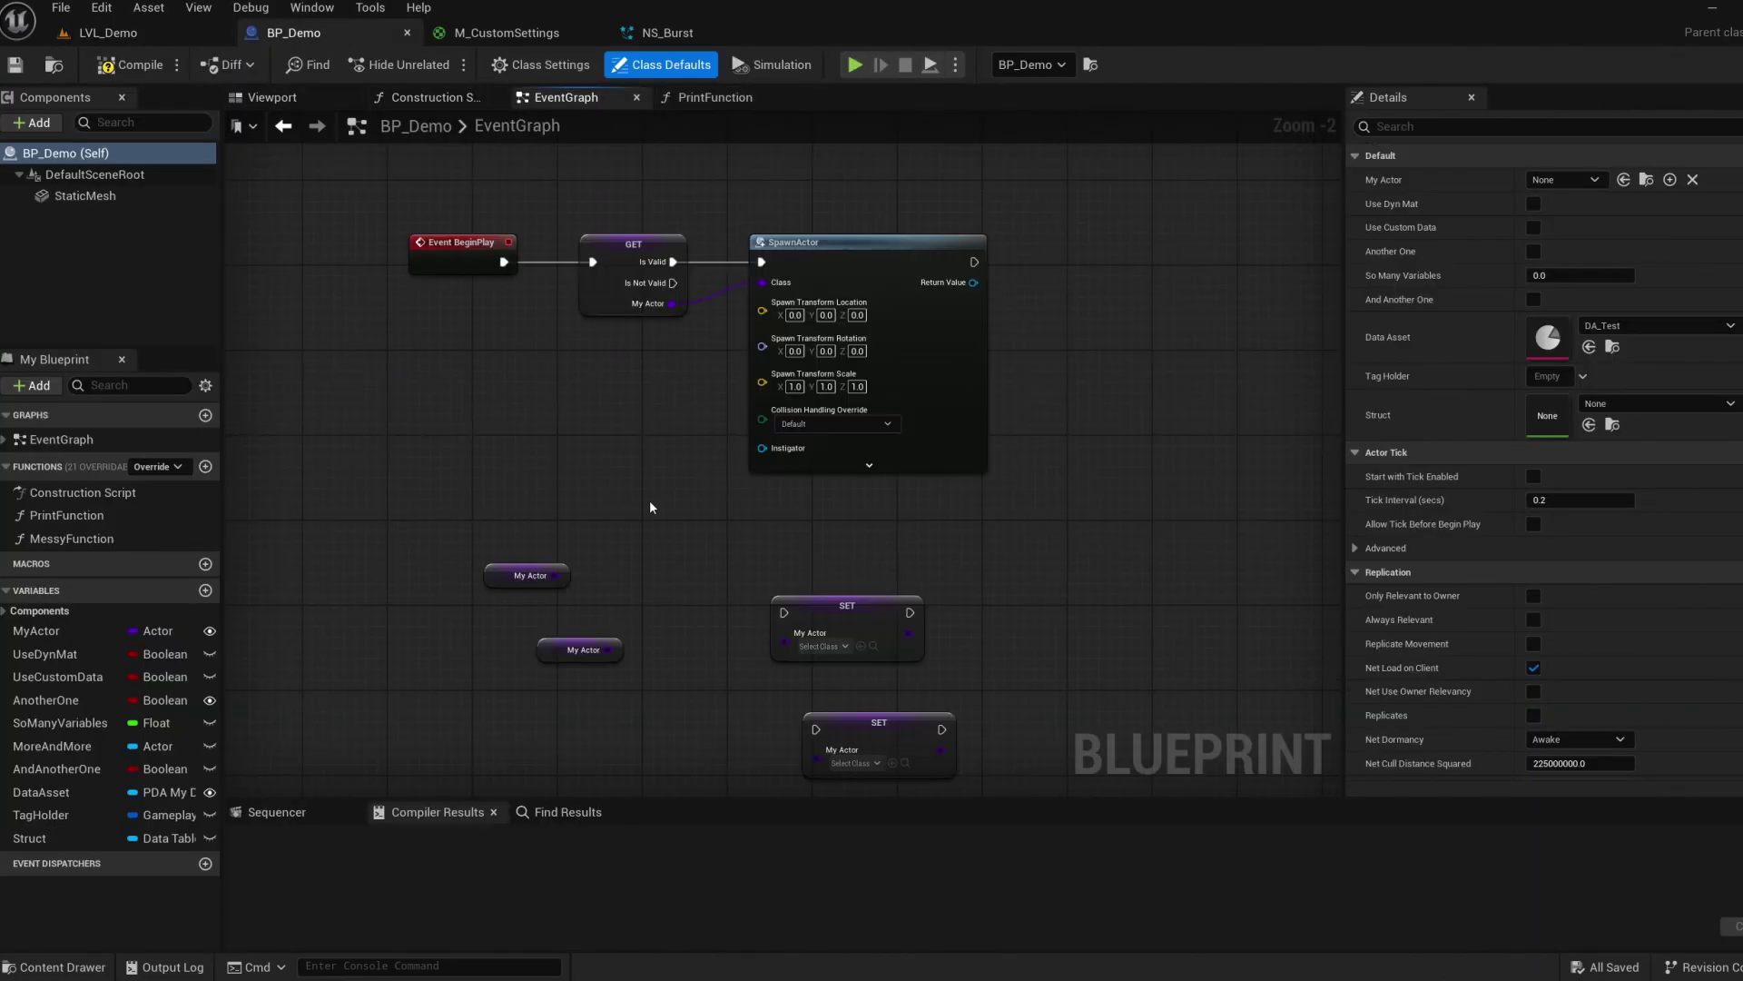
click(521, 40)
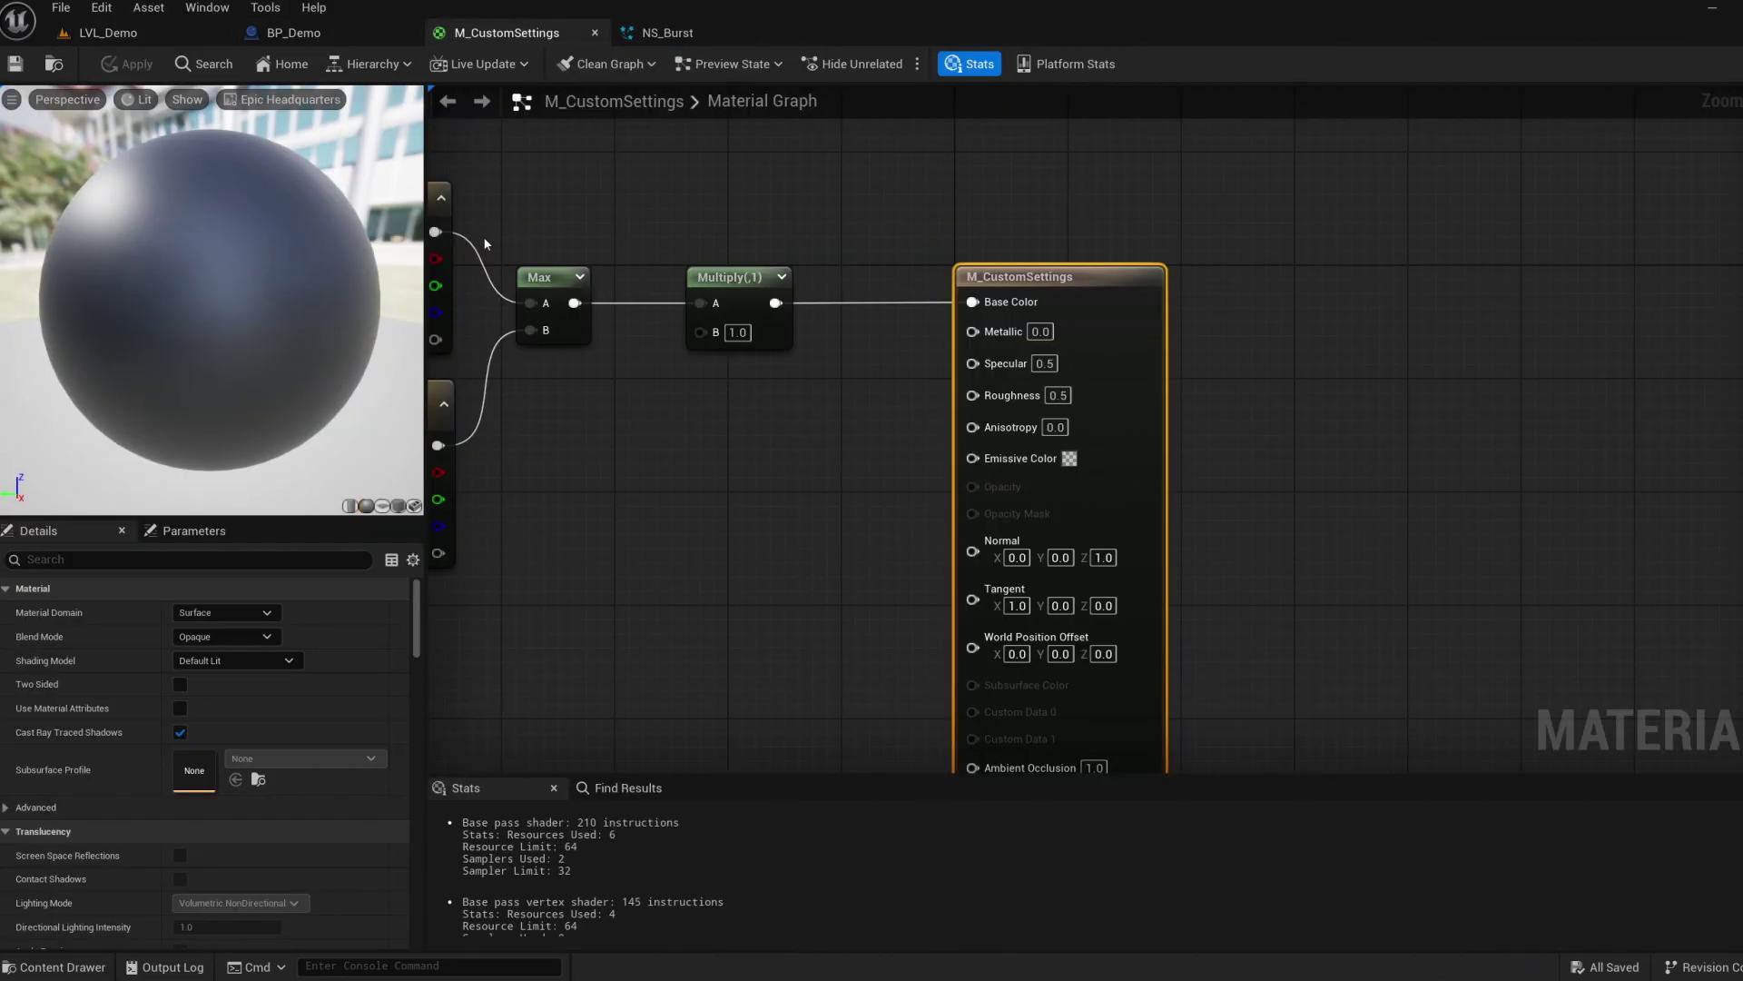
click(696, 35)
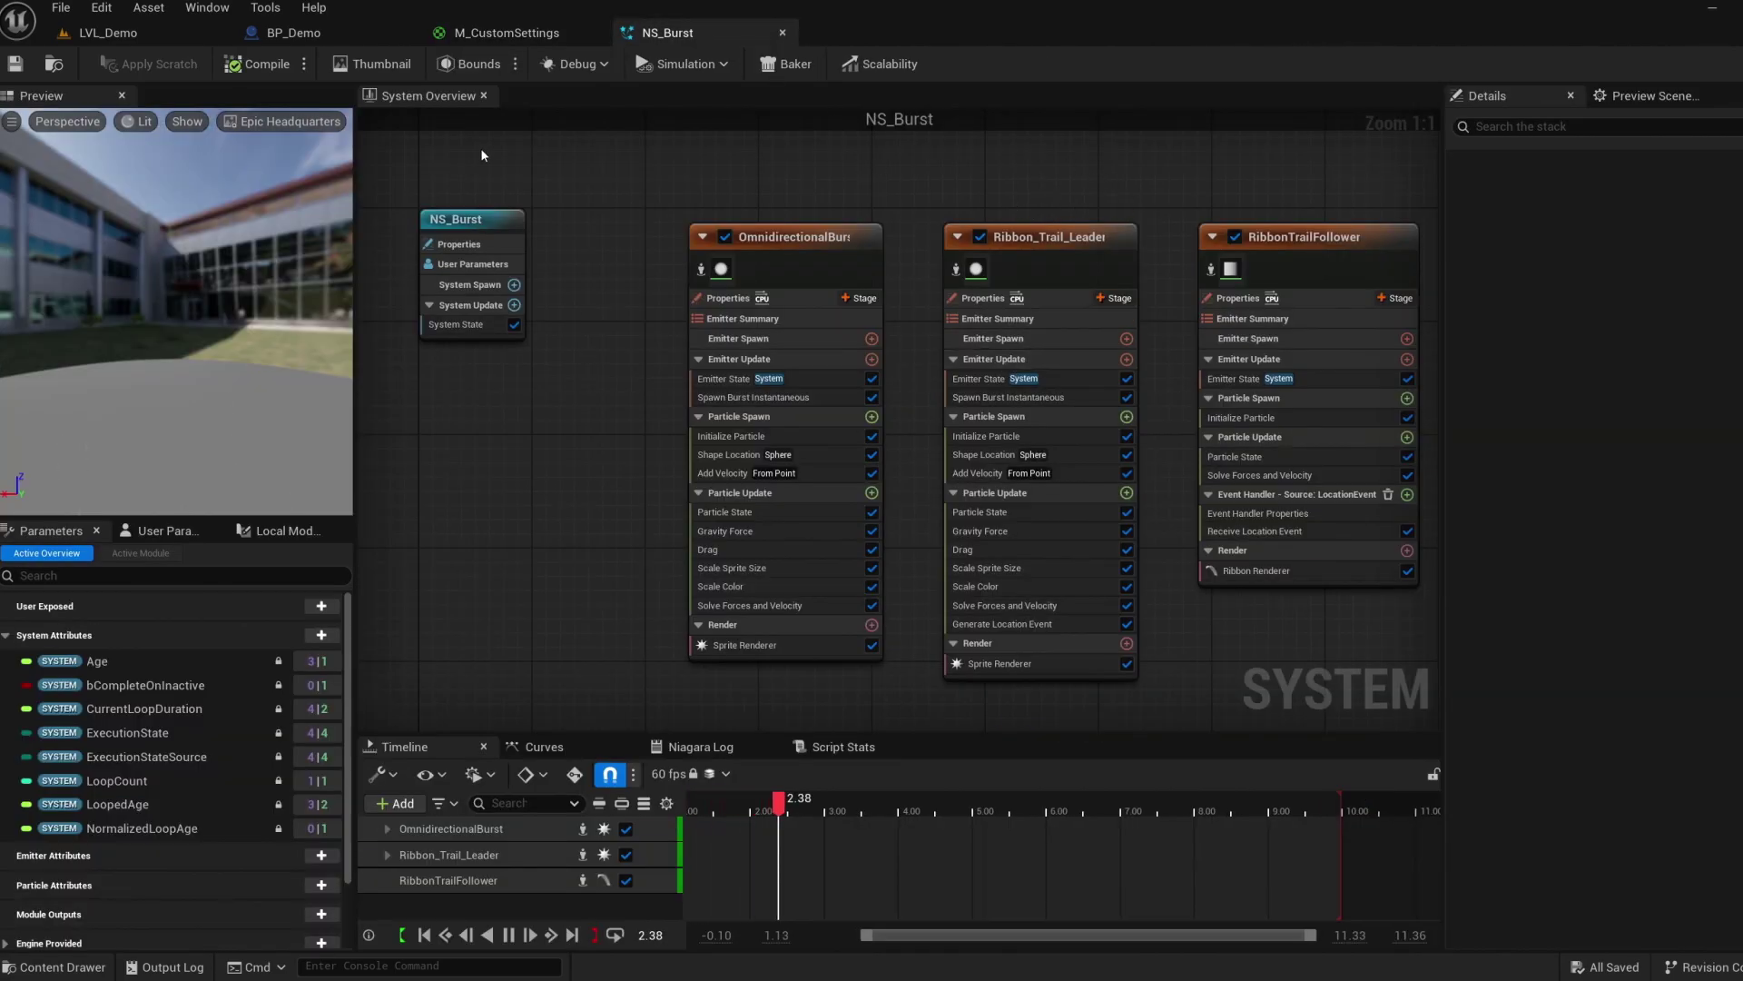
Delete the unconnected My Actor get and set nodes from the BP_Demo EventGraph.
click(335, 45)
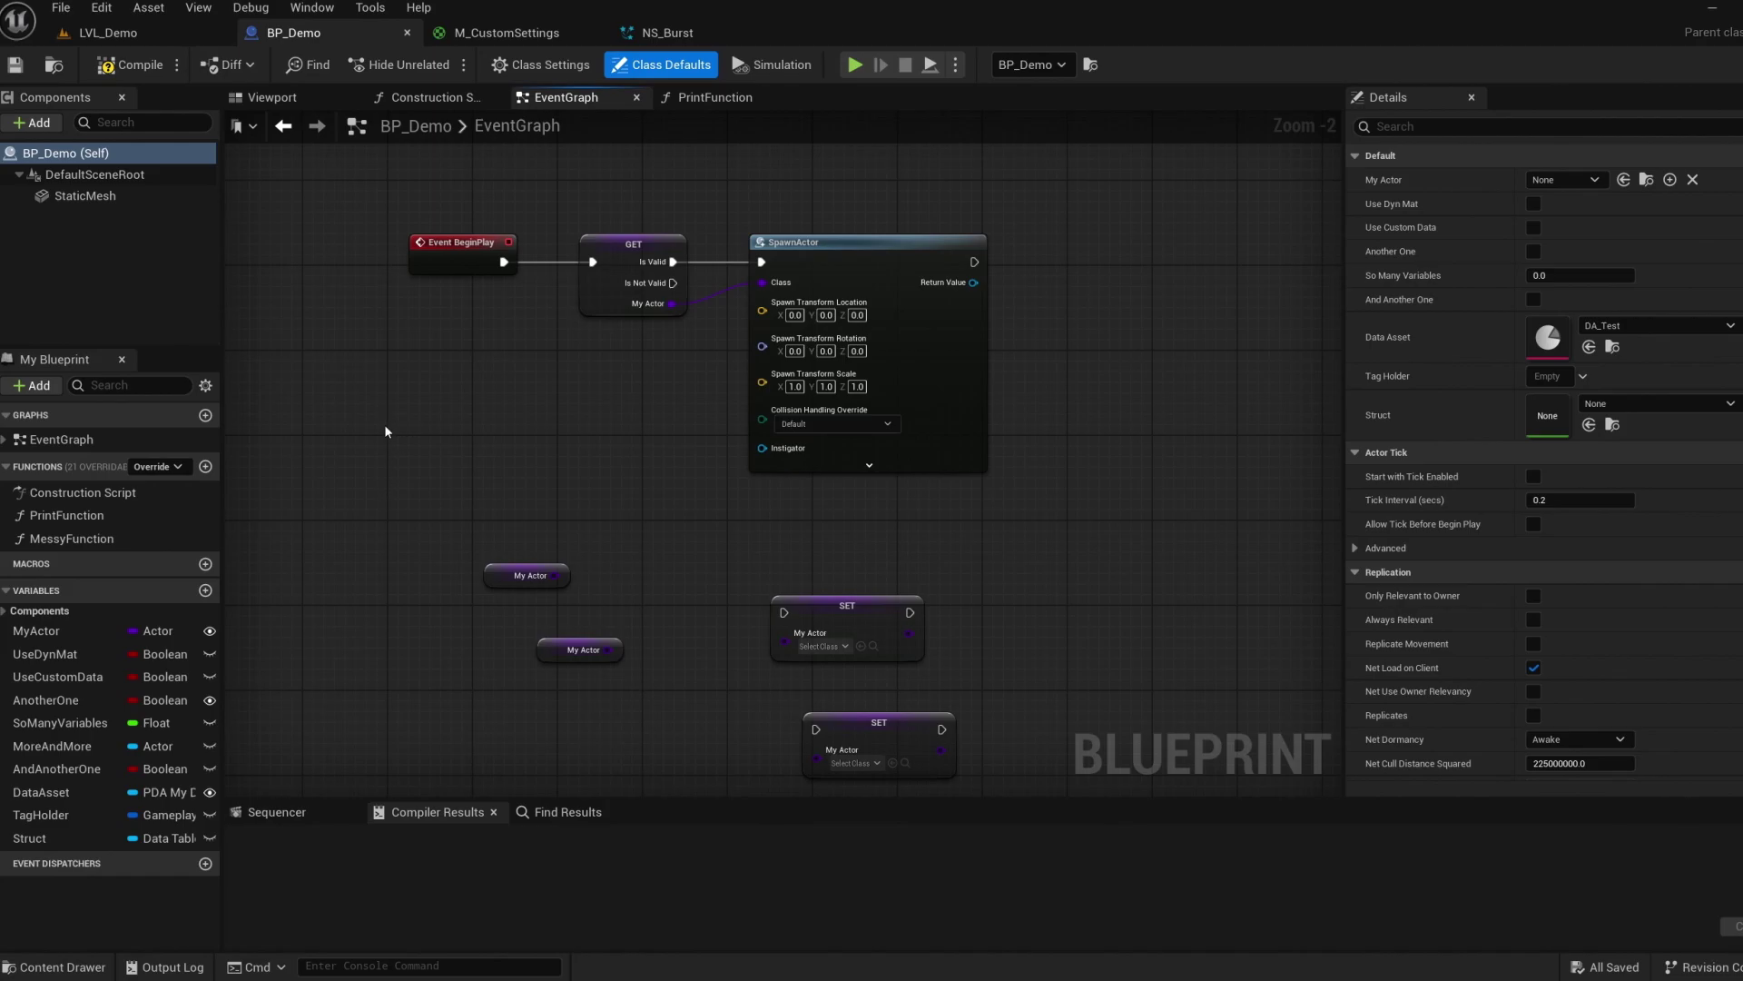
drag(468, 549, 954, 771)
key(Delete)
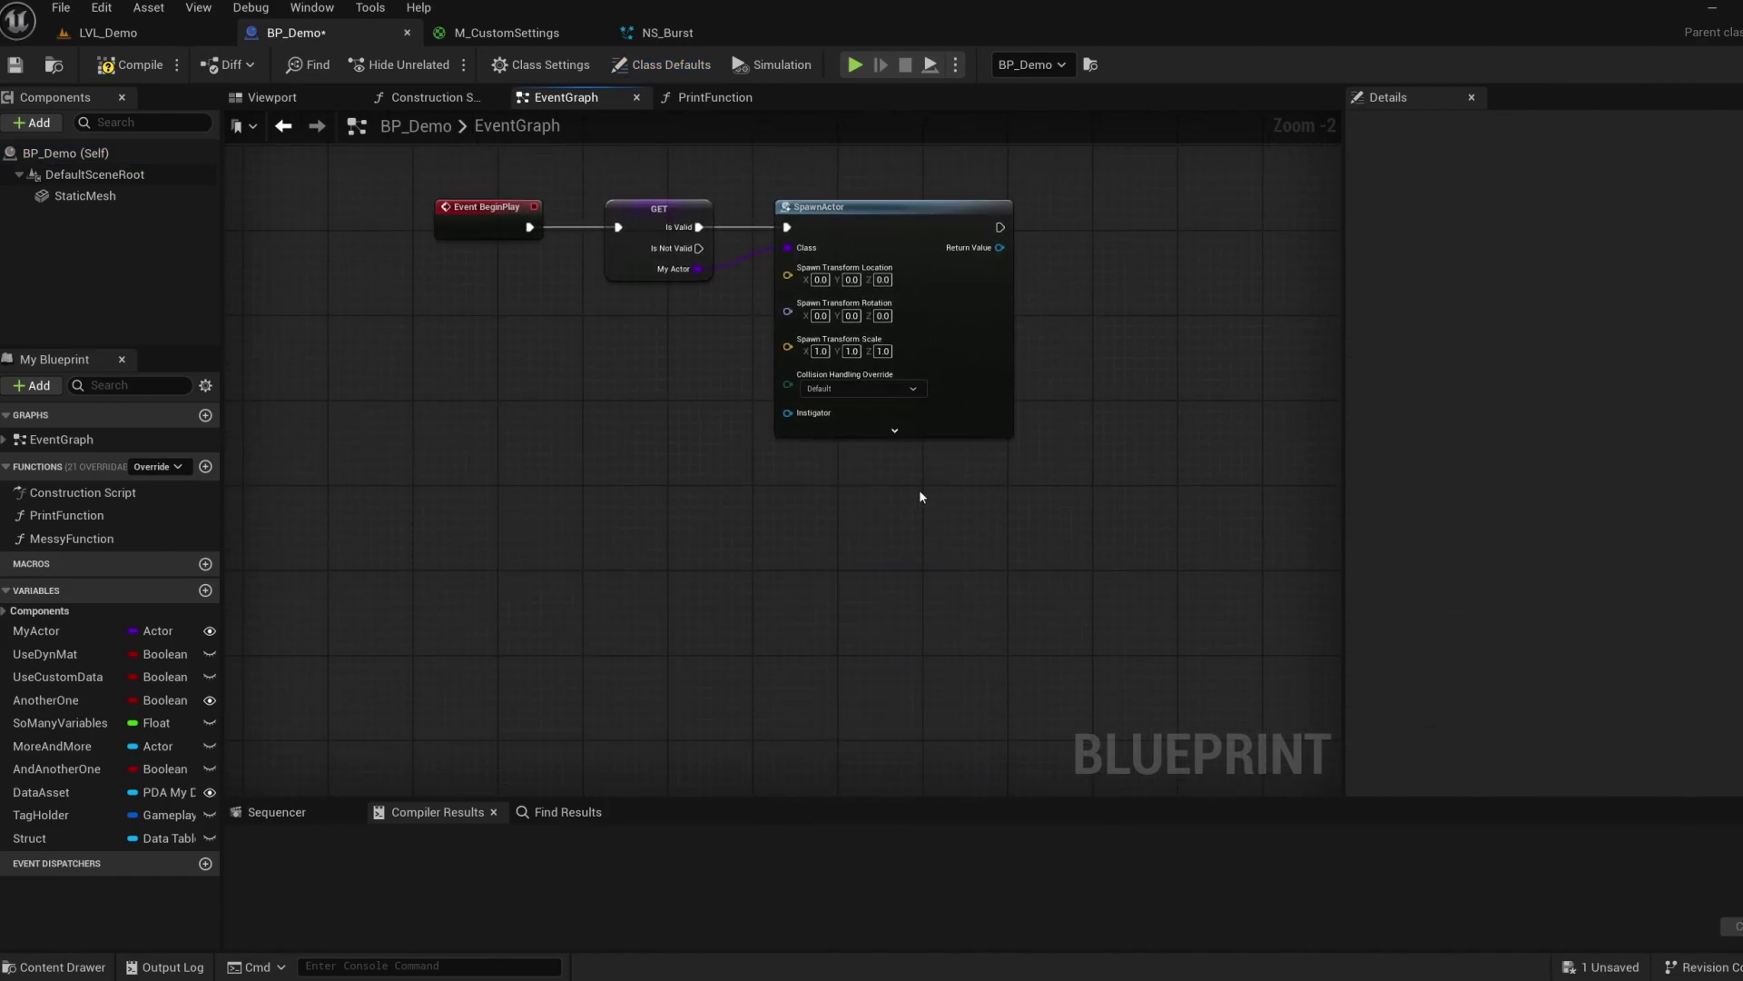
Add a comment reading "good idea - try this and that!" in the empty area below the SpawnActor node of the BP_Demo EventGraph.
key(c)
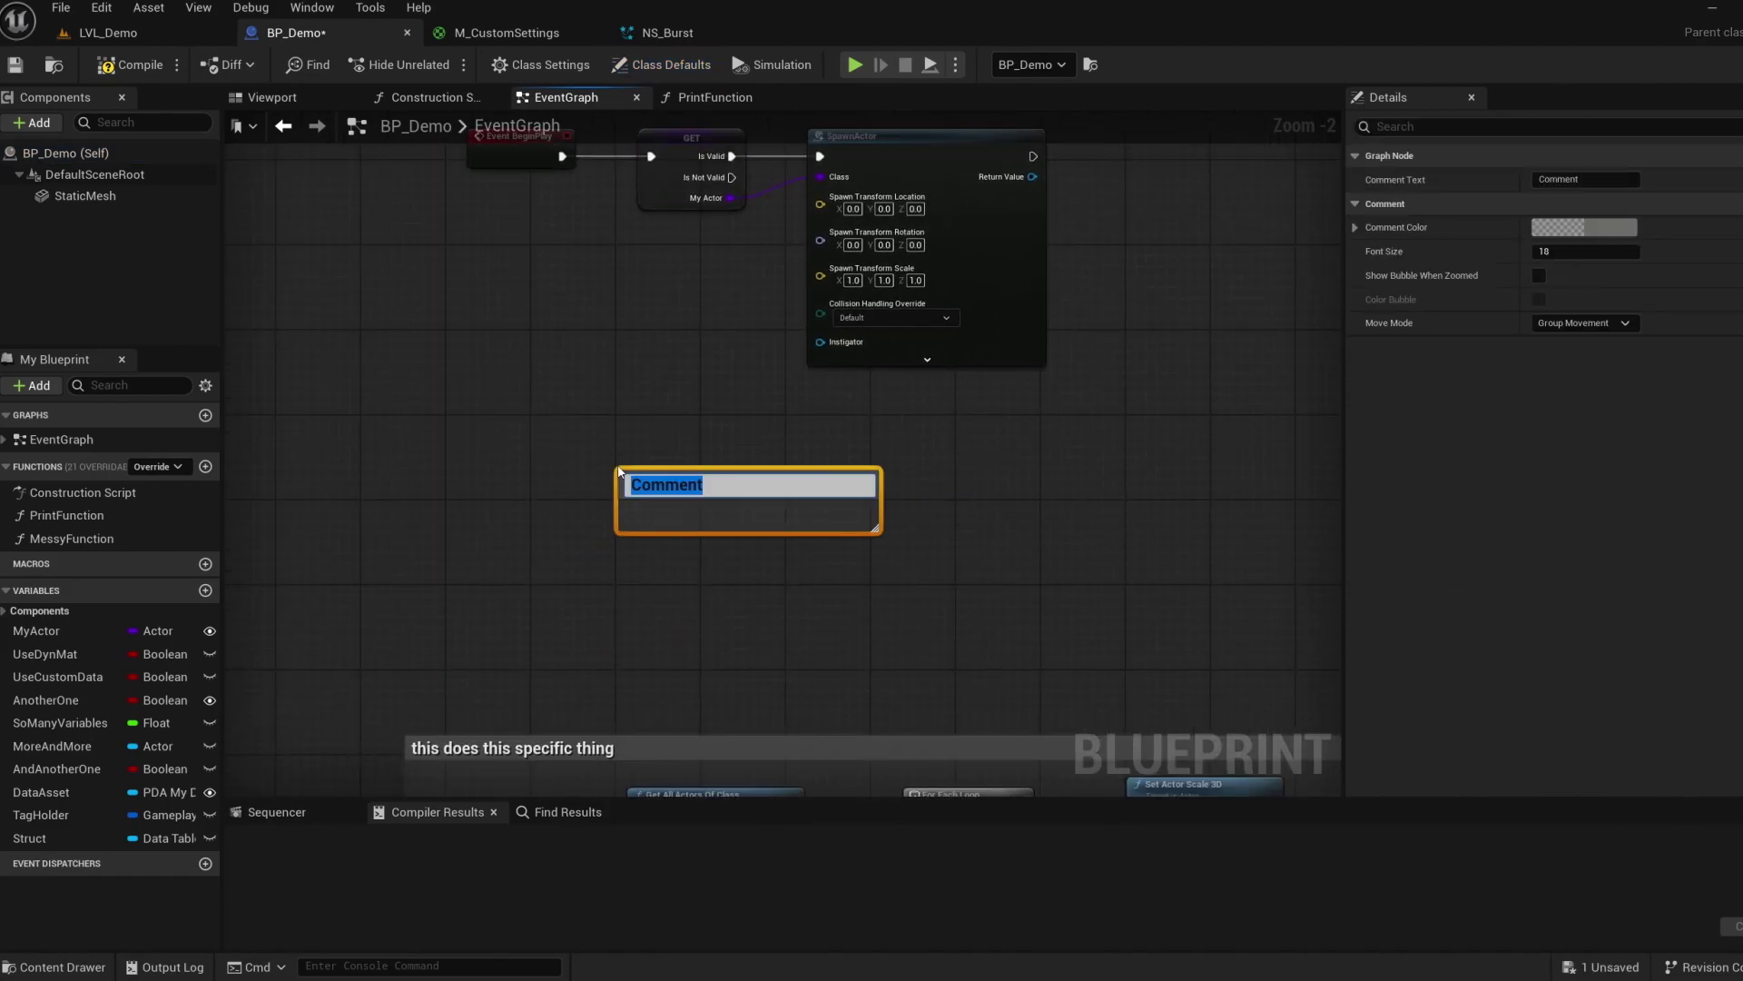
text(good idea - try)
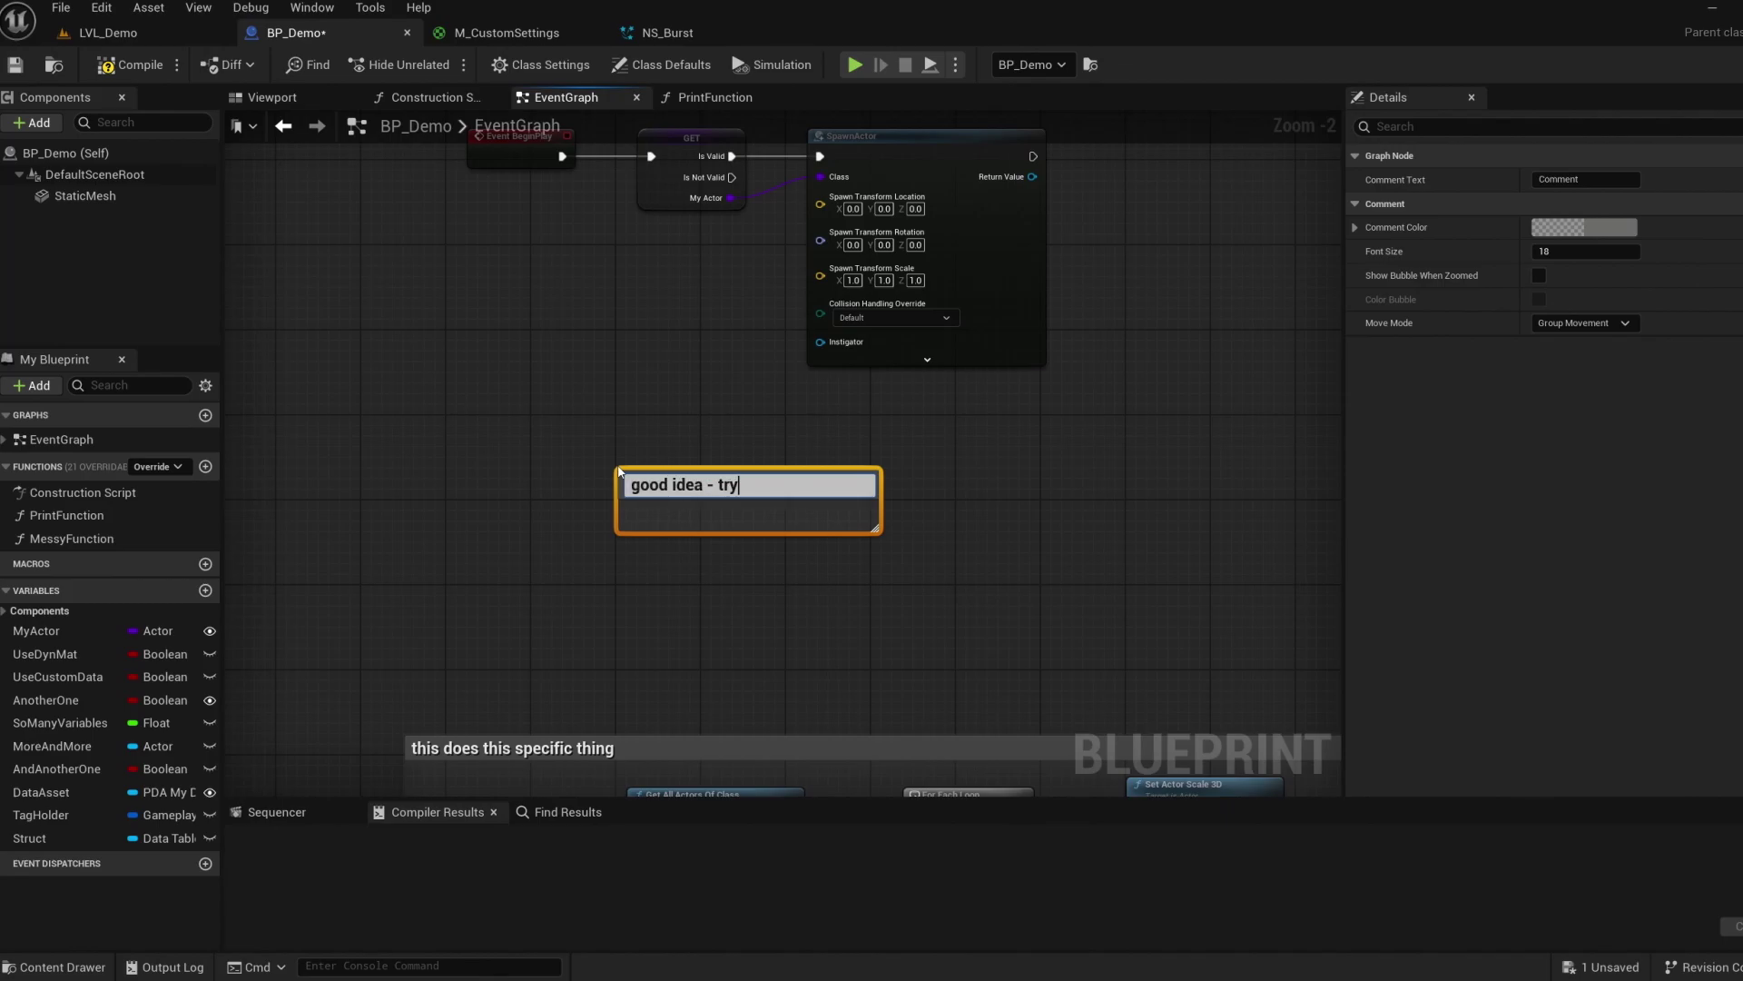
text( this and that!)
key(Return)
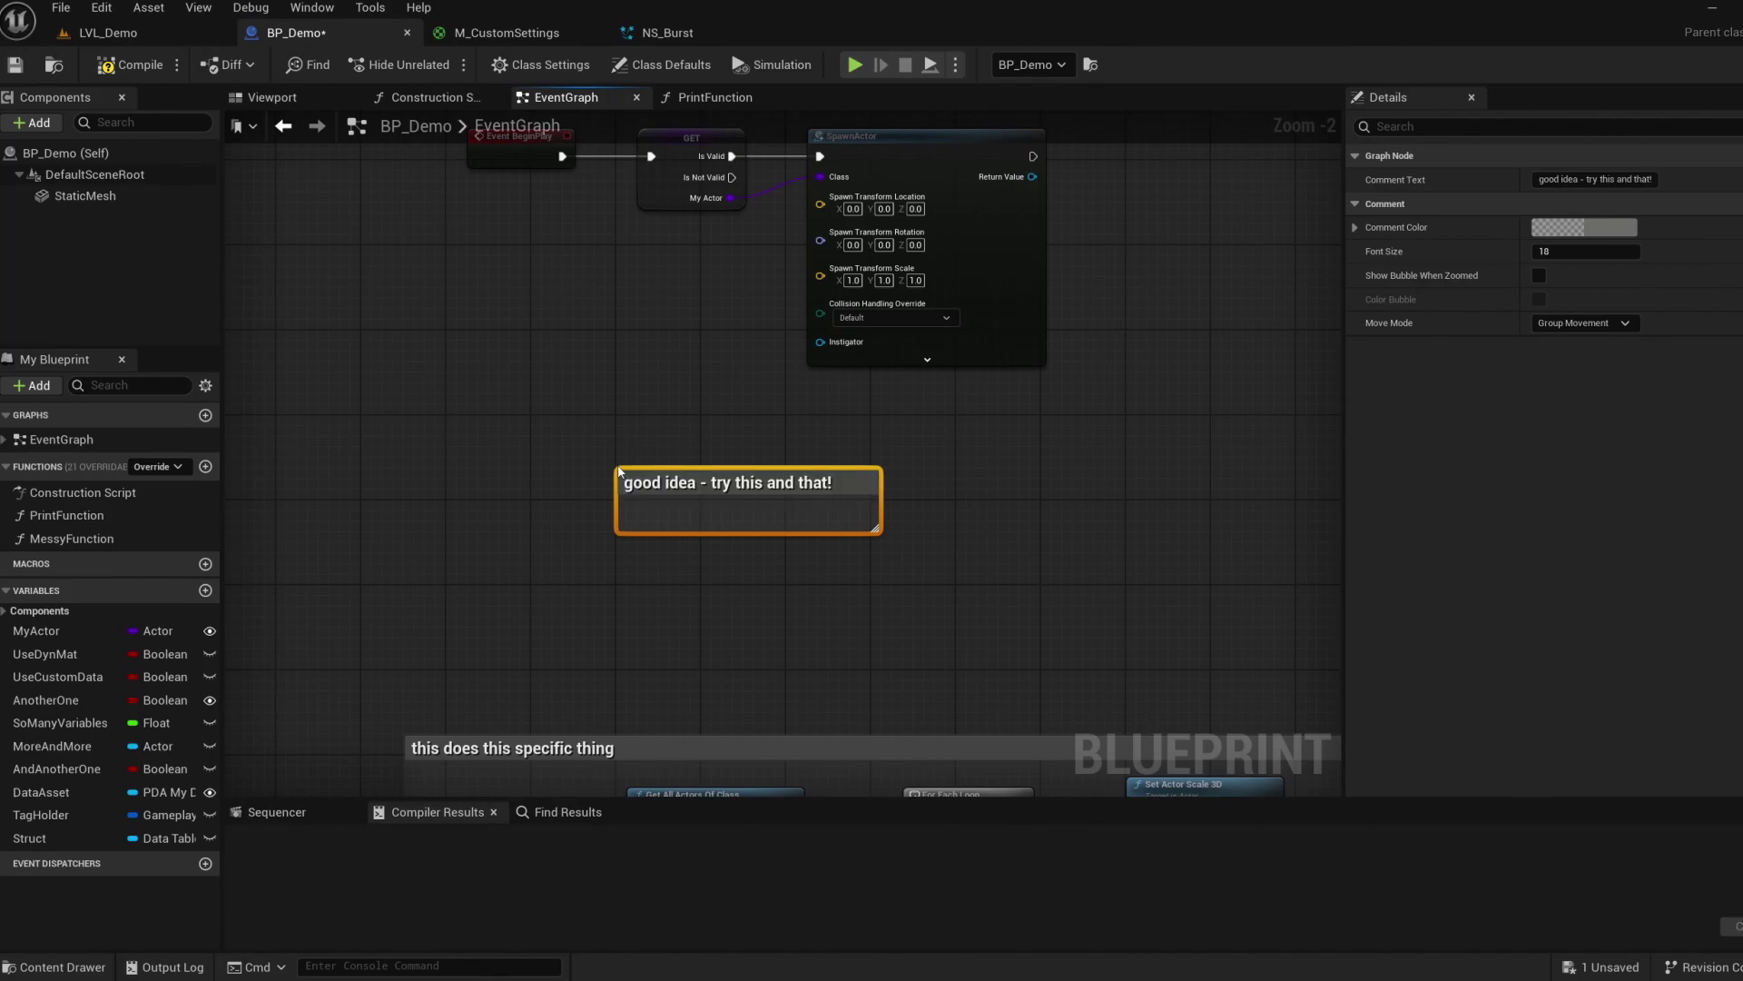
Set the colour of the "good idea" comment to an orange-yellow, hex sRGB FFB90080.
click(1584, 227)
drag(1321, 393, 1463, 293)
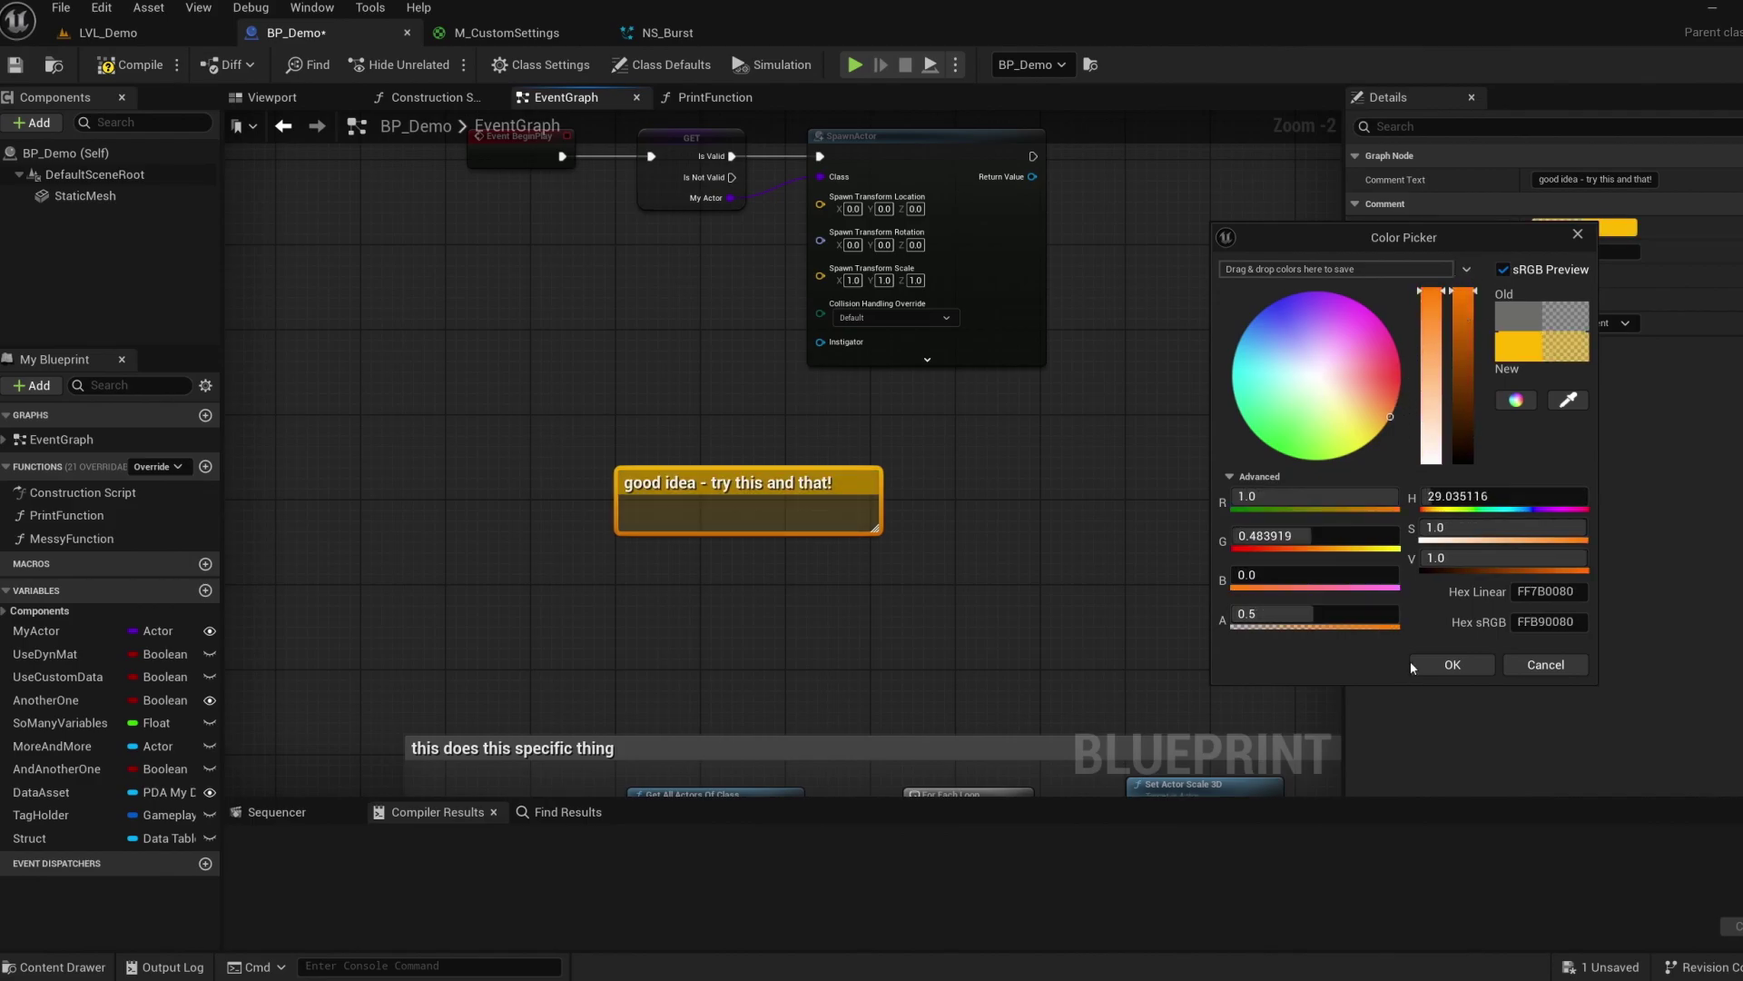
click(1453, 664)
Add a comment reading "another idea" in the empty area above the nodes of the M_CustomSettings material graph.
right_drag(1057, 438, 1012, 576)
click(506, 33)
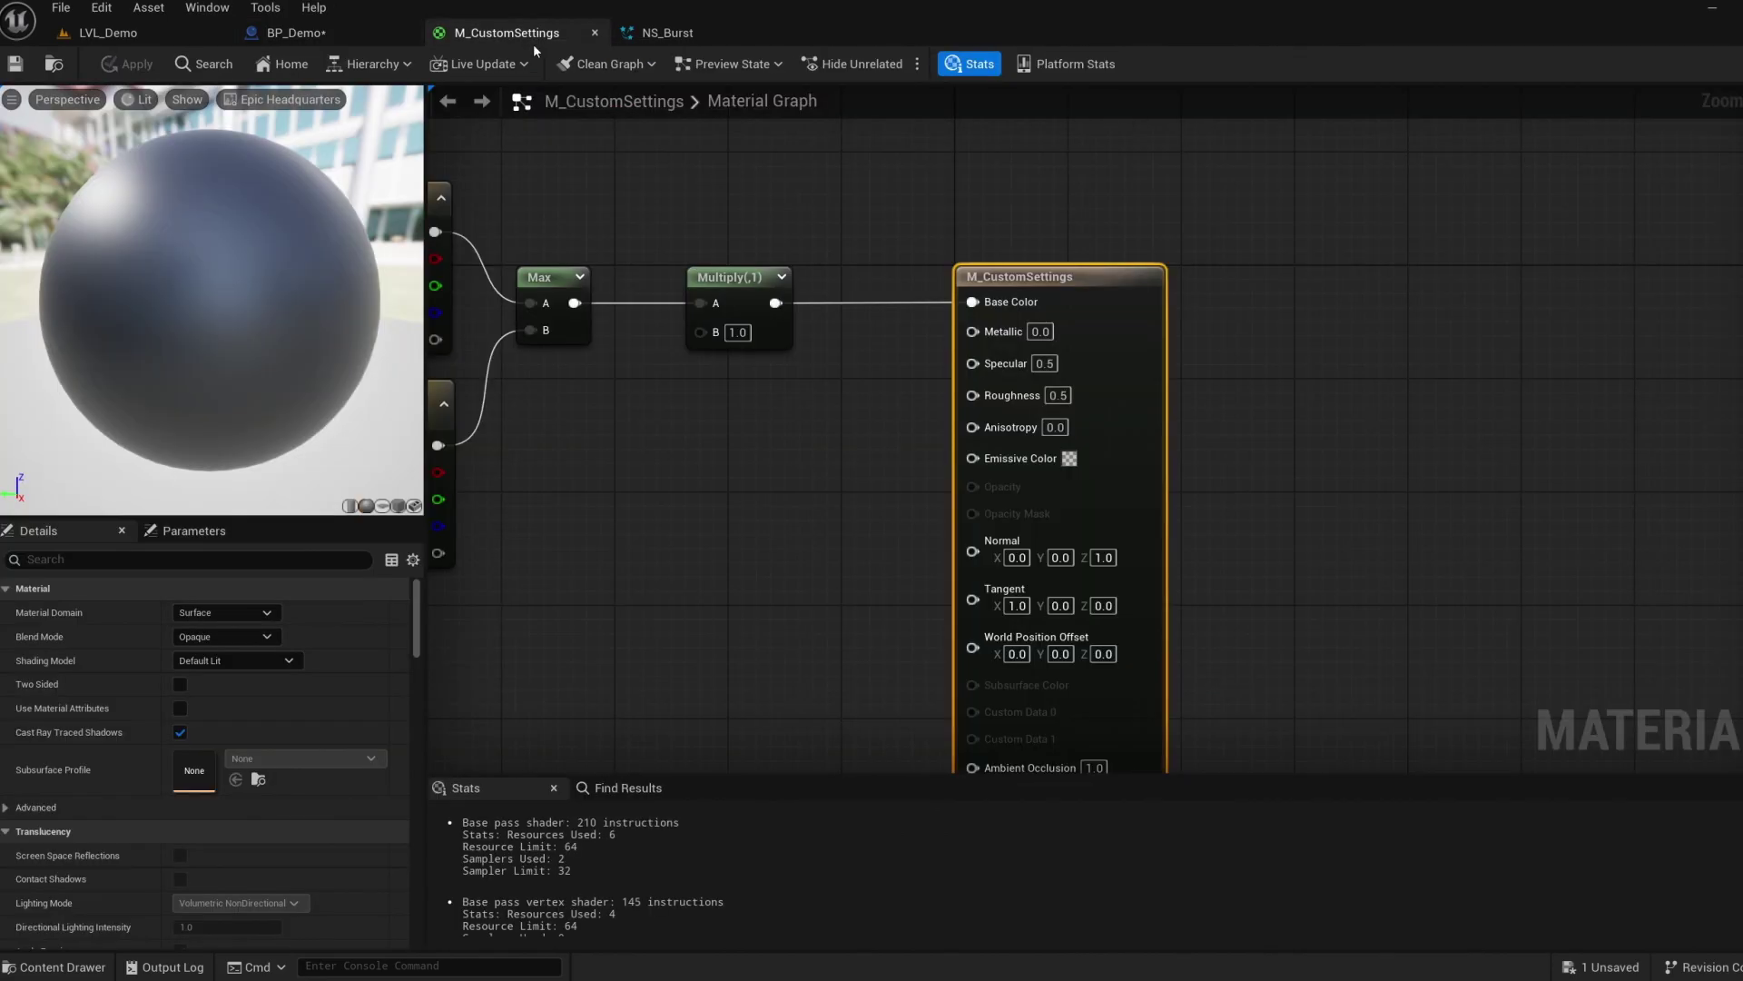
right_drag(673, 304, 876, 537)
text(canother idea)
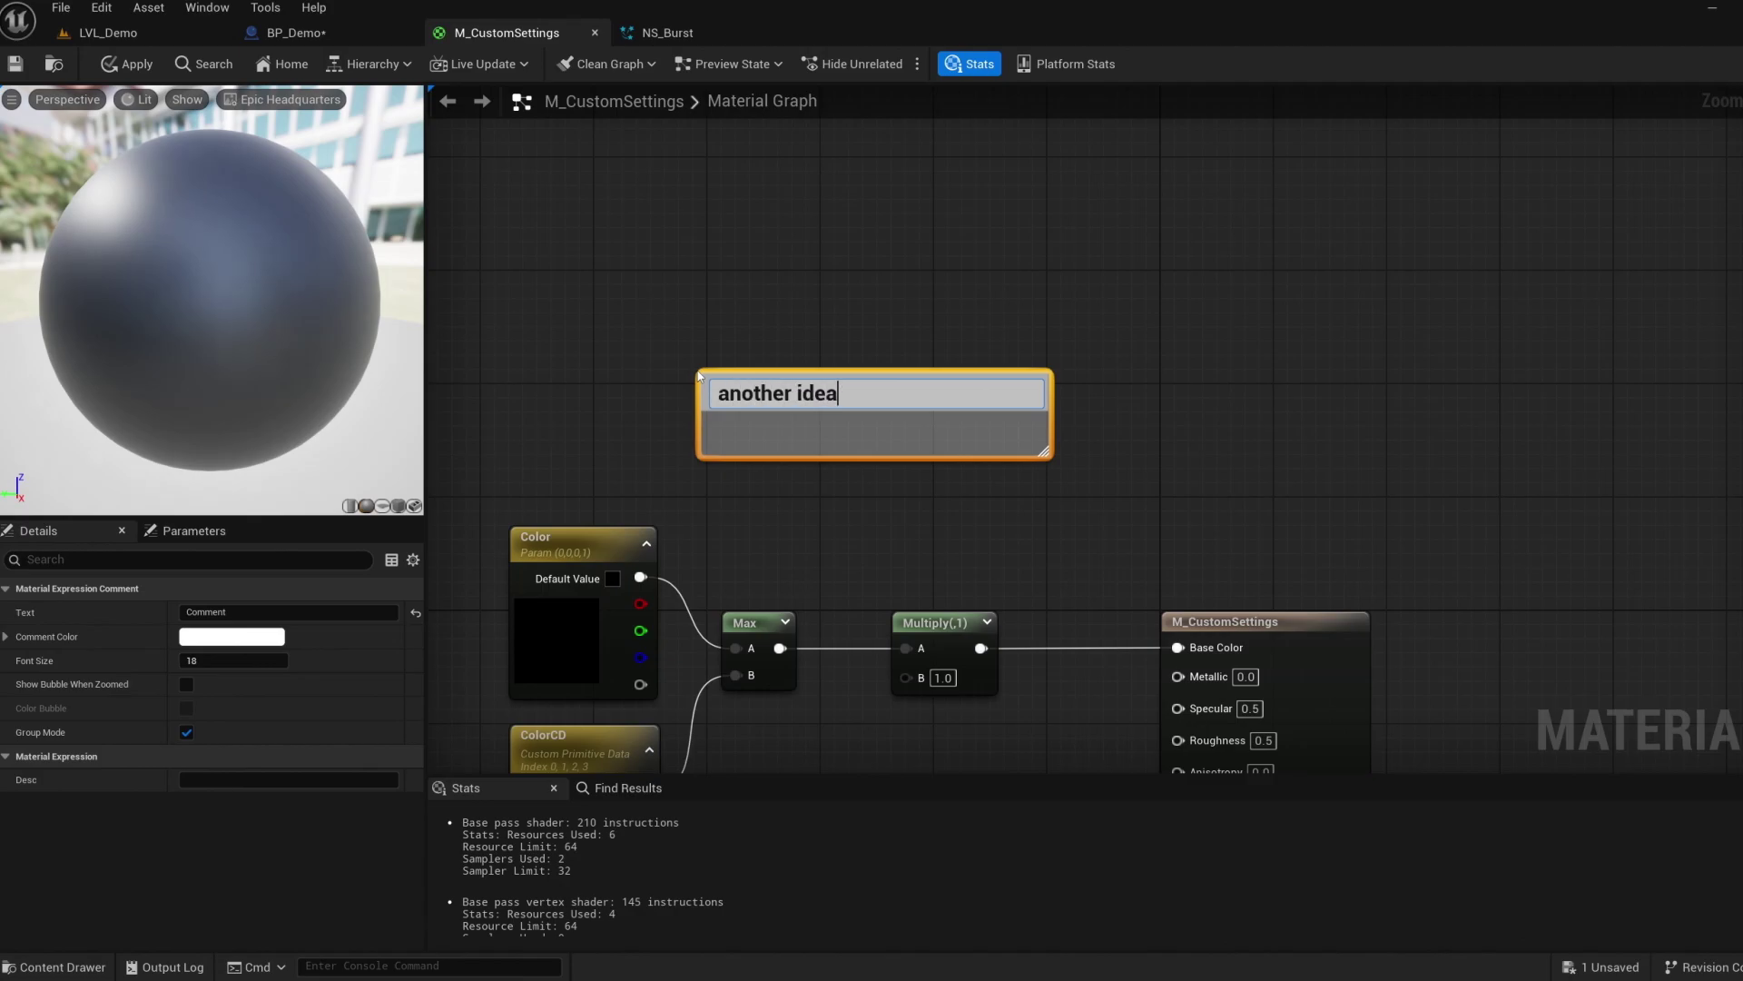
key(Return)
Enclose the Color, ColorCD, Max and Multiply nodes in a comment reading "warning - maybe causing this or that bug".
right_drag(478, 666, 732, 379)
drag(777, 286, 1330, 722)
text(c)
text(warning - )
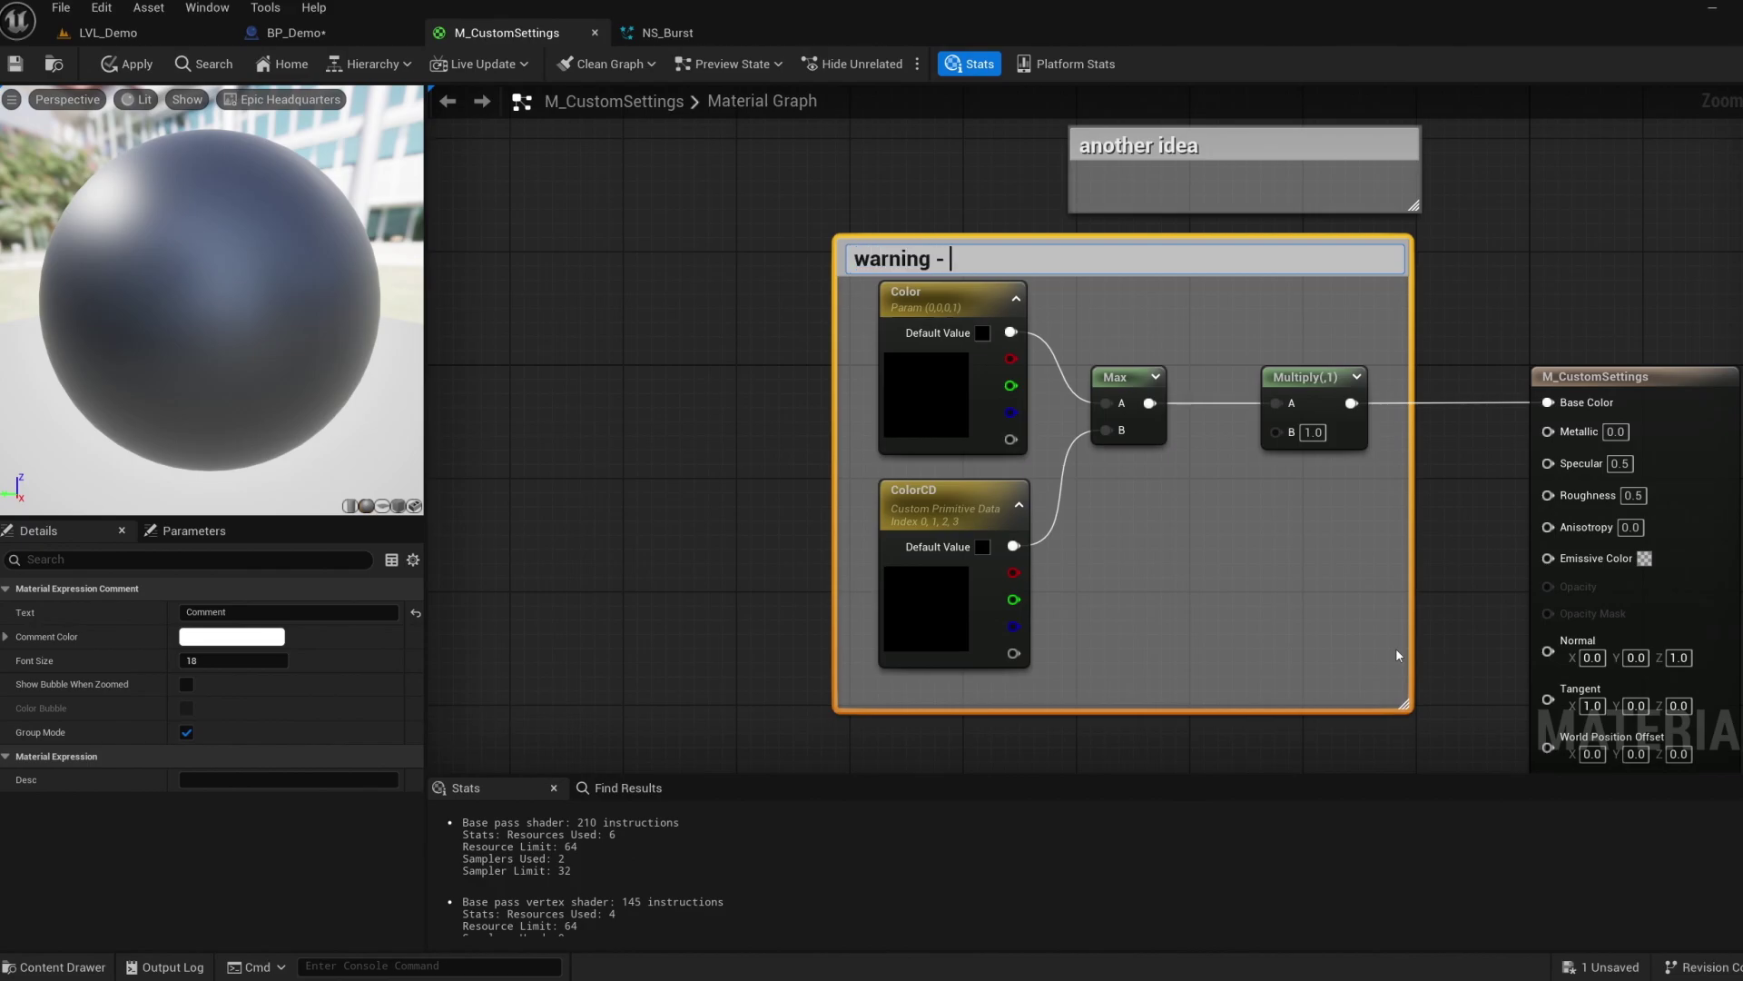
text(maybe causing this or that bug)
key(Return)
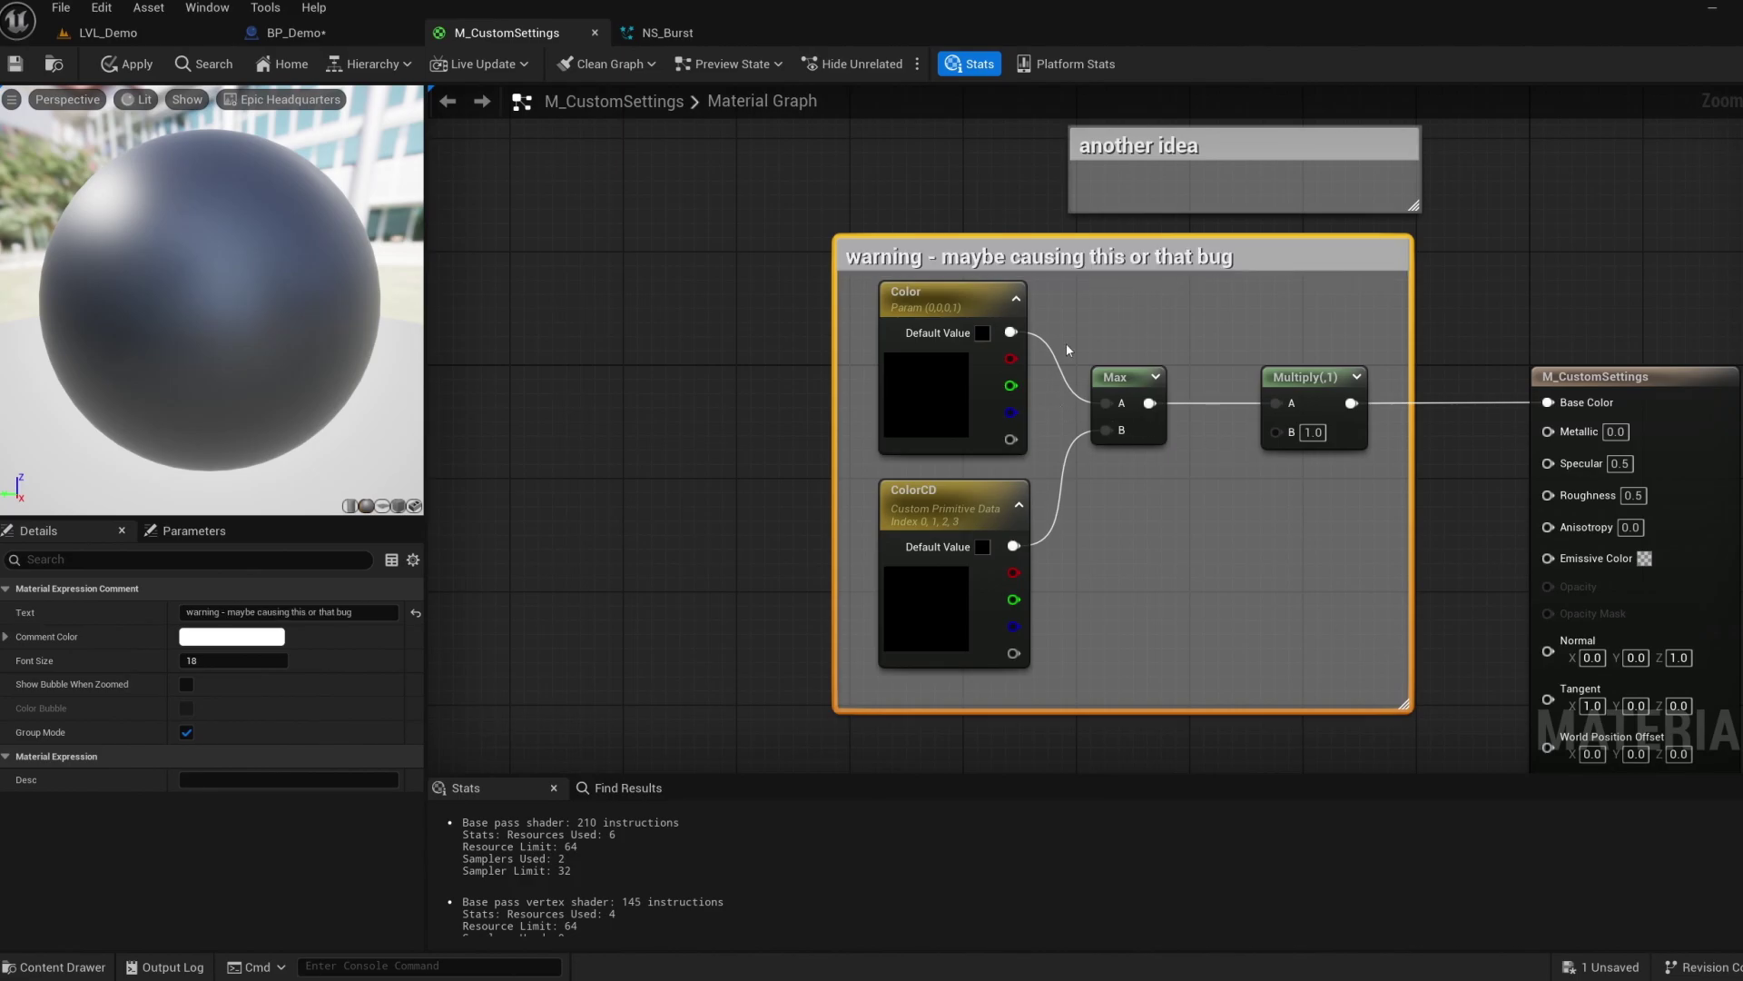
Pick a new colour for the warning comment around the material nodes.
click(232, 636)
click(382, 636)
click(487, 946)
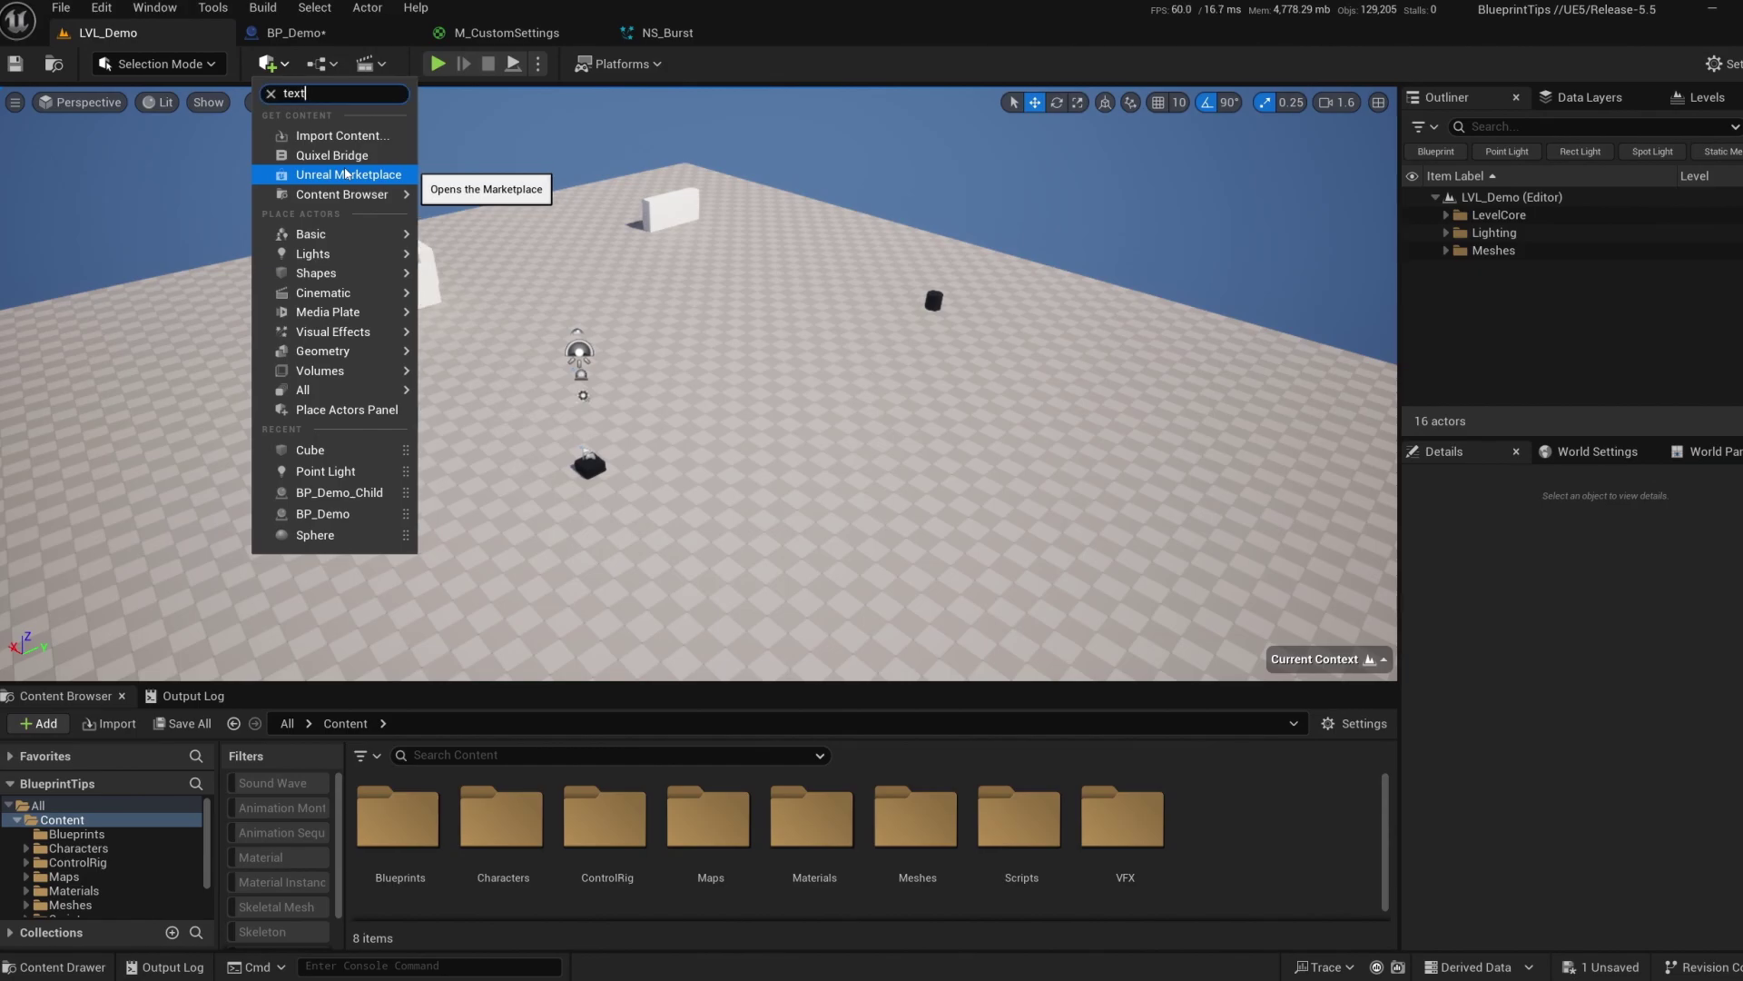
Place a Text Render Actor in LVL_Demo, turned 180° about Z, with the text "important note about level design here VVV".
text(text)
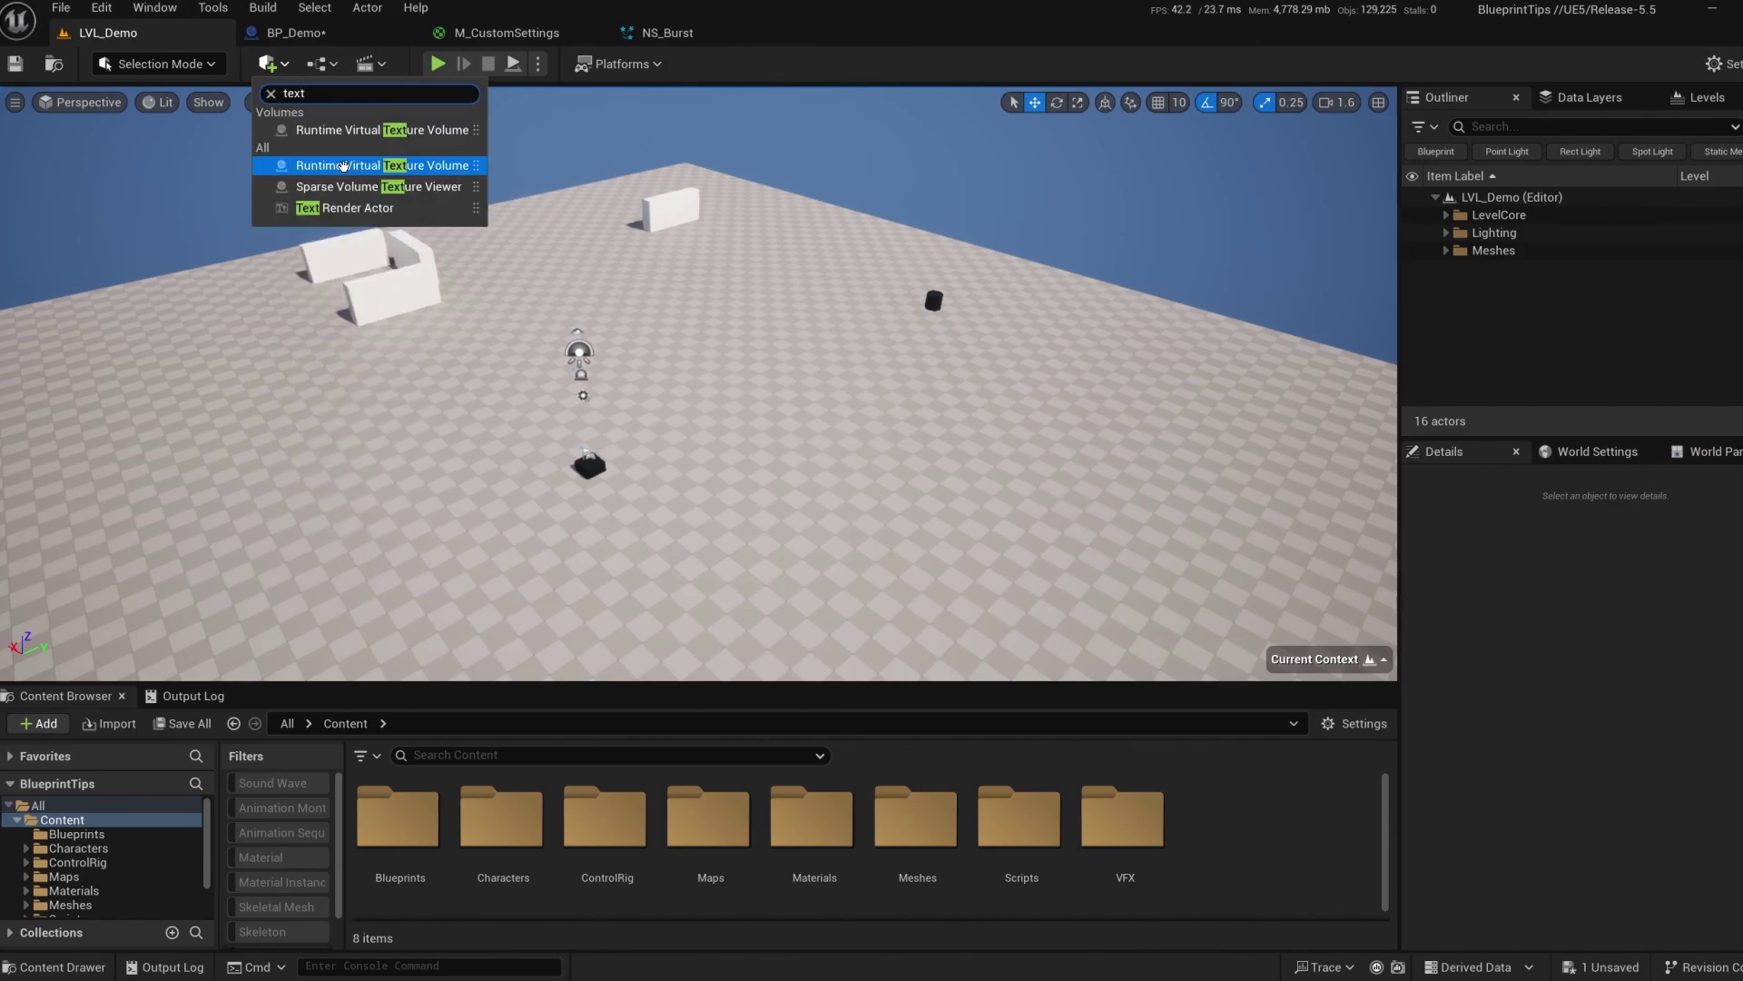
click(350, 206)
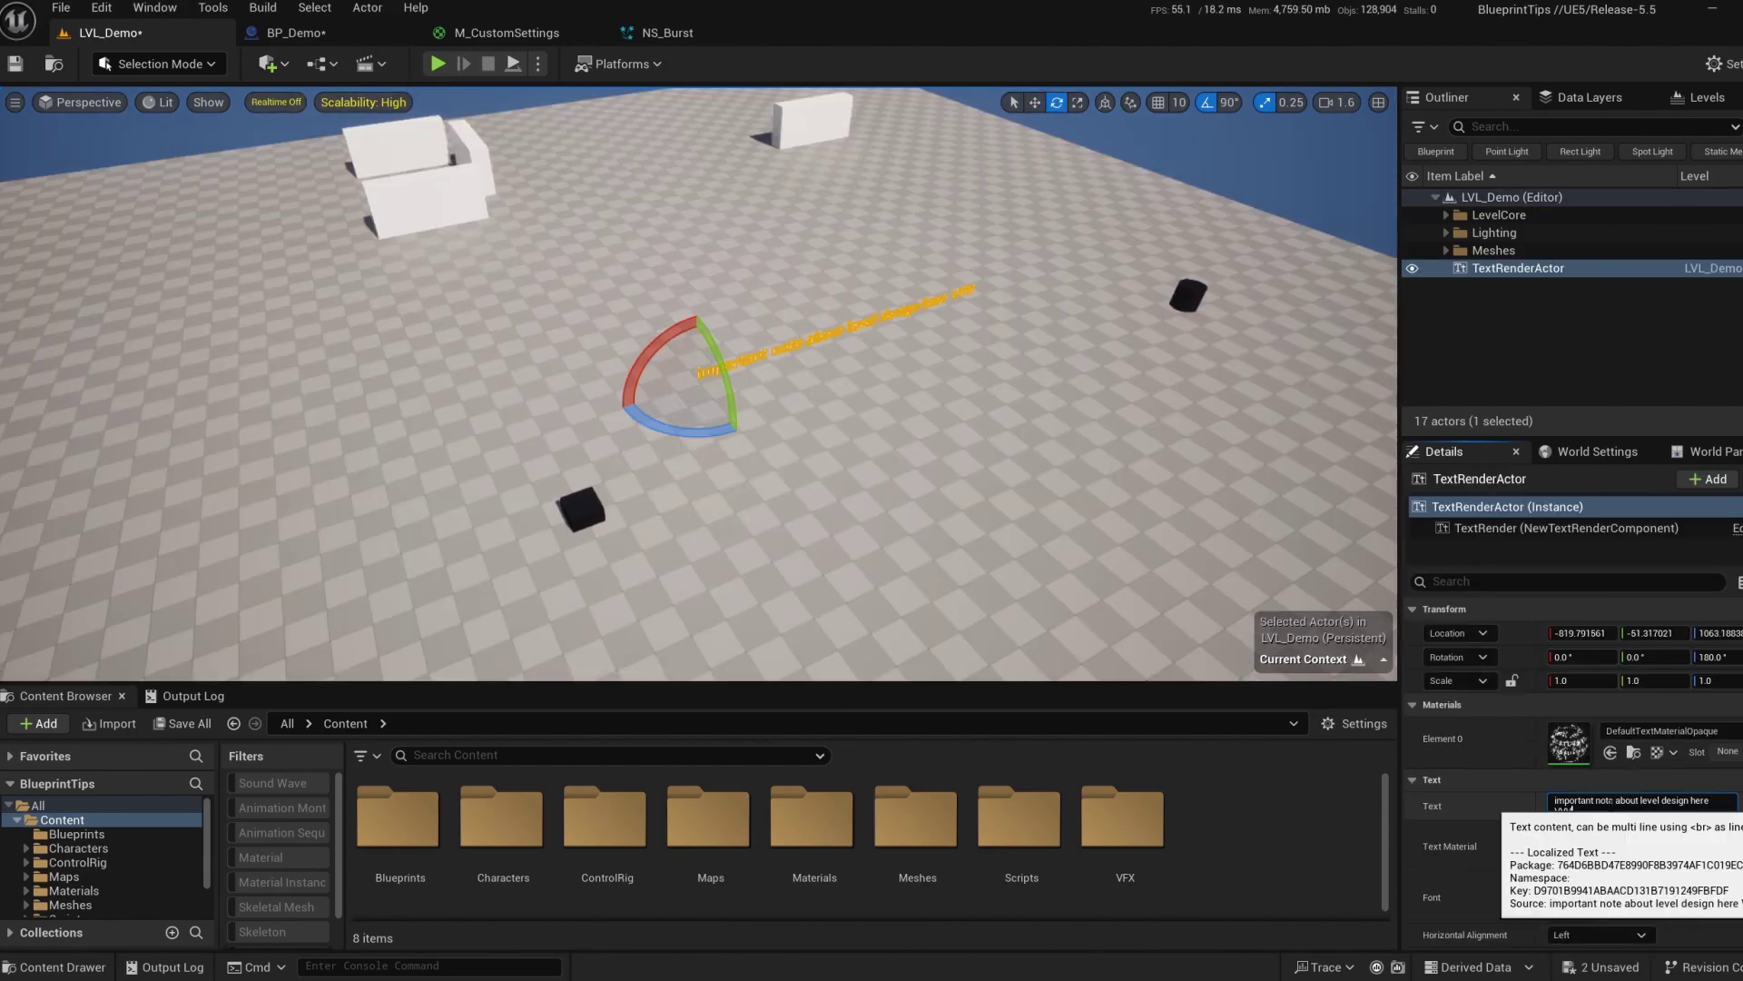
key(w)
mouse_move(992, 383)
right_down()
mouse_move(962, 350)
mouse_move(976, 382)
right_up()
scroll(991, 383, down, 2)
key(s)
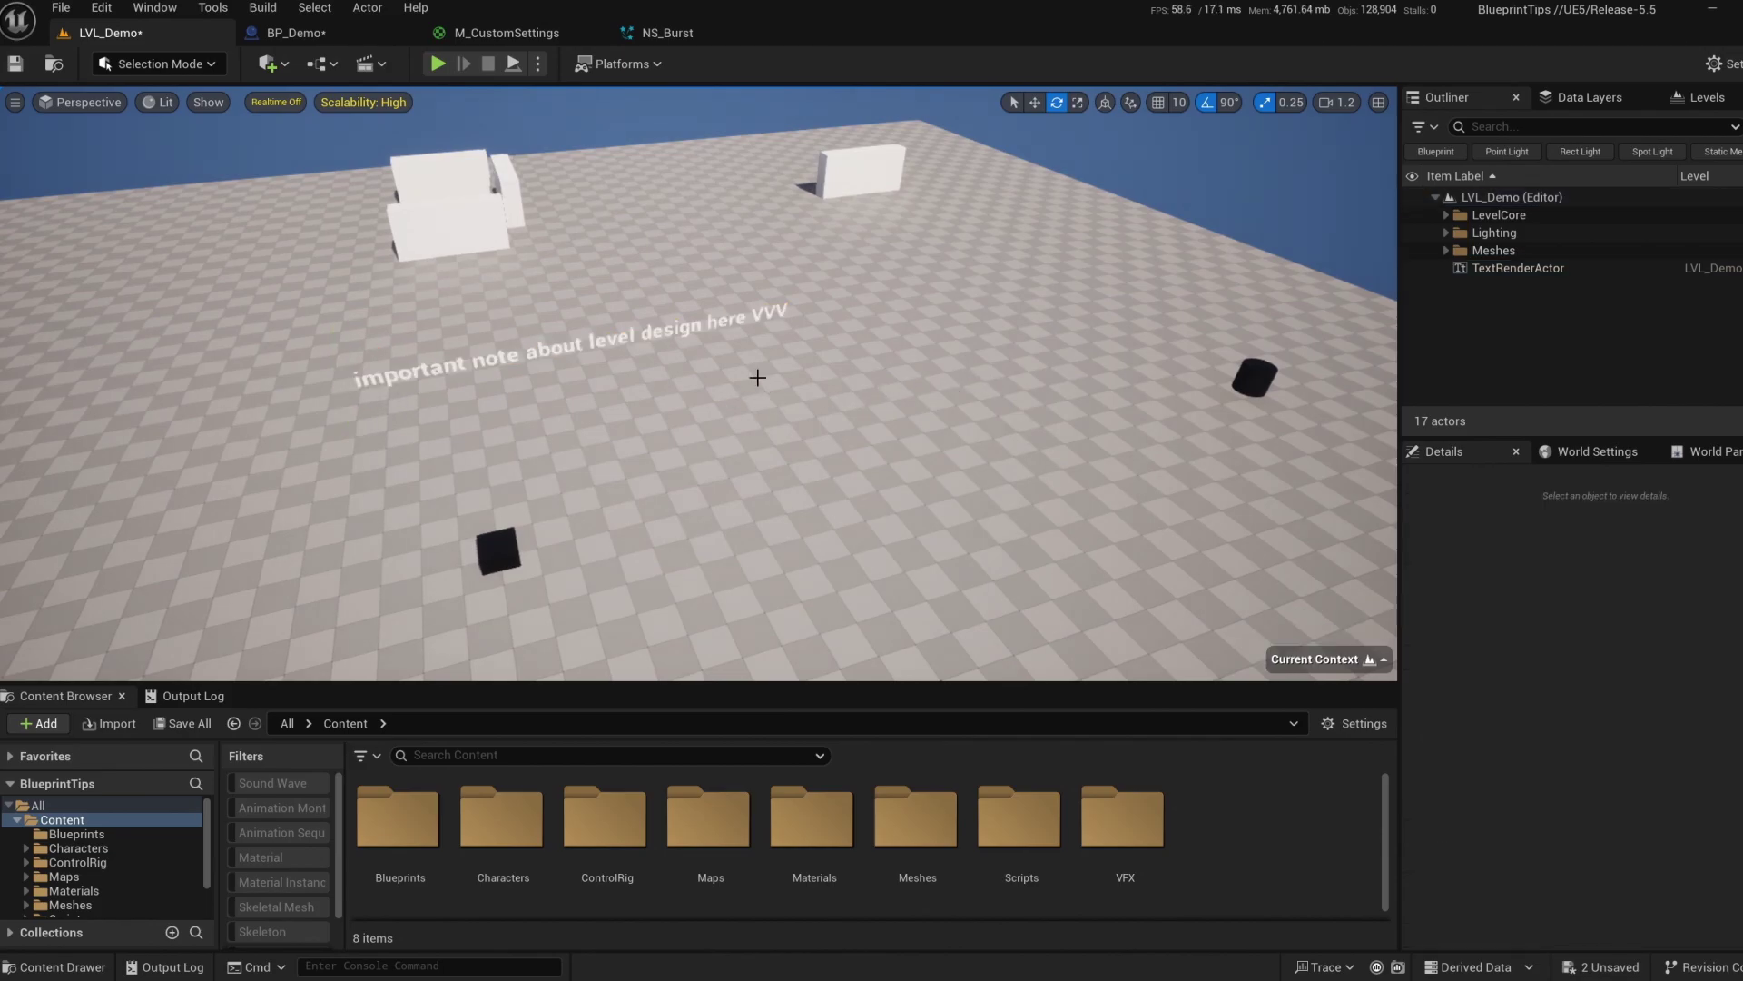